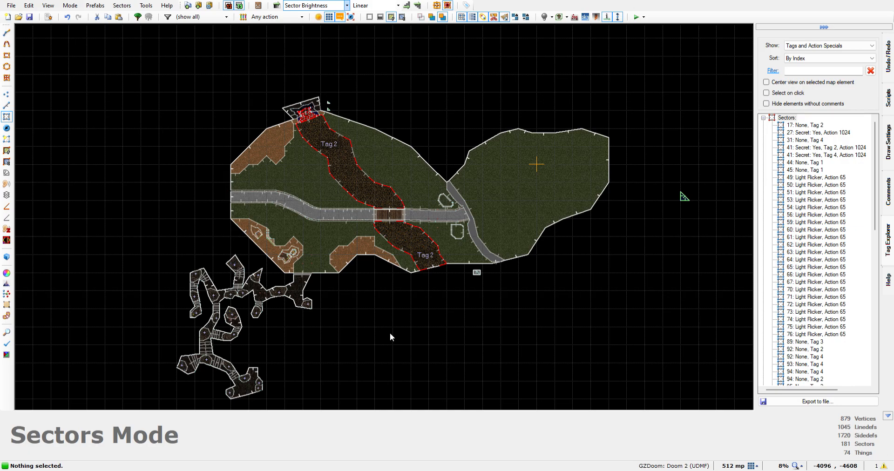
Examine the map layout around the road junction and the two small walled buildings beside it
scroll(461, 220, "up", 3)
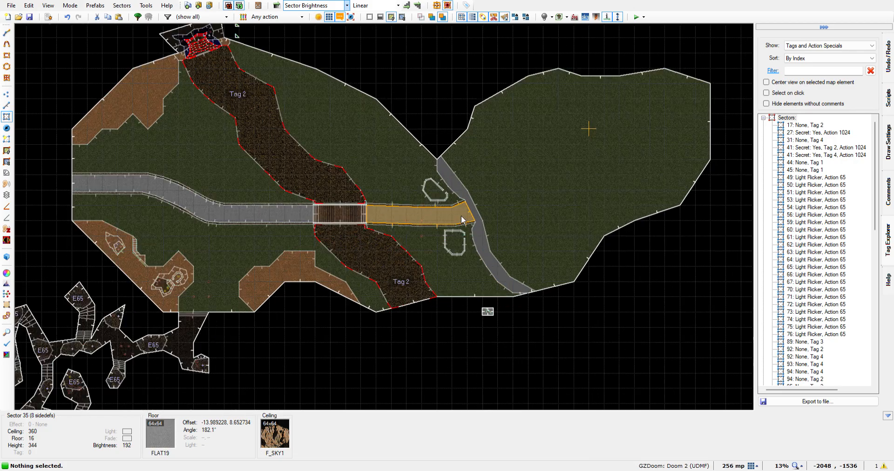
scroll(460, 221, "up", 5)
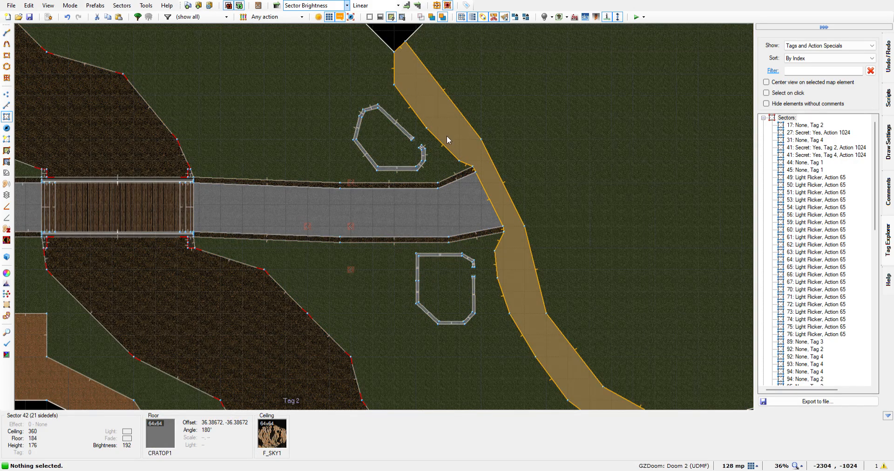
scroll(413, 304, "down", 5)
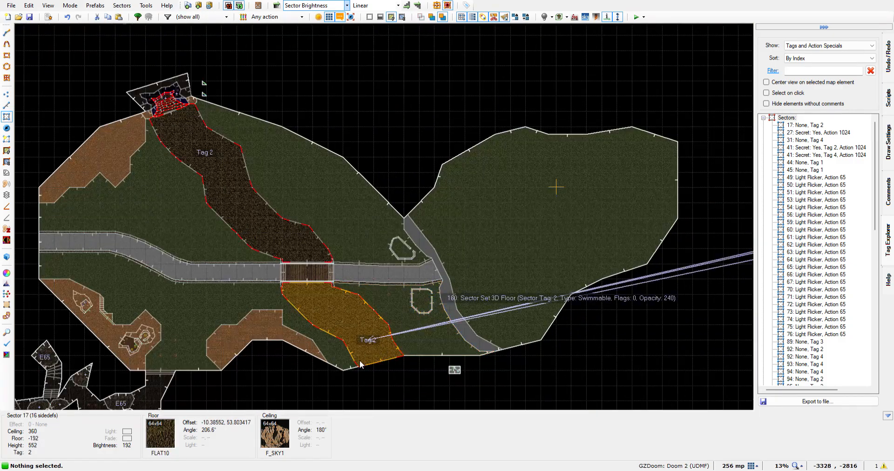
scroll(348, 370, "down", 1)
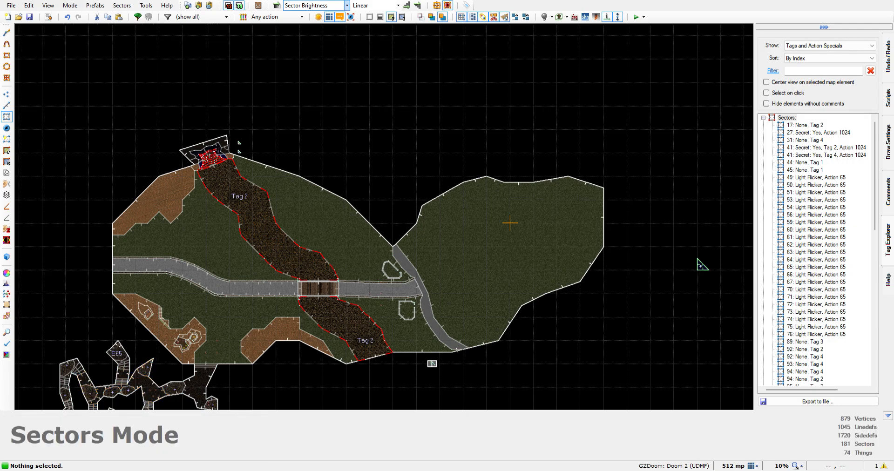
scroll(397, 377, "up", 3)
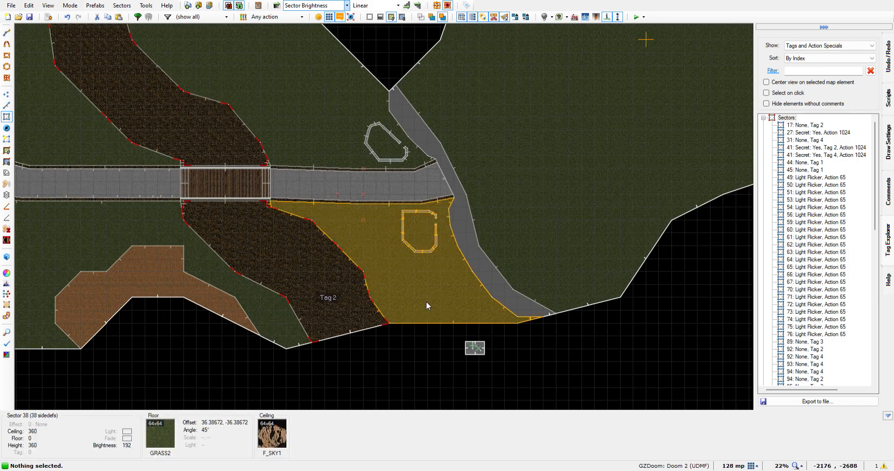
scroll(435, 199, "up", 2)
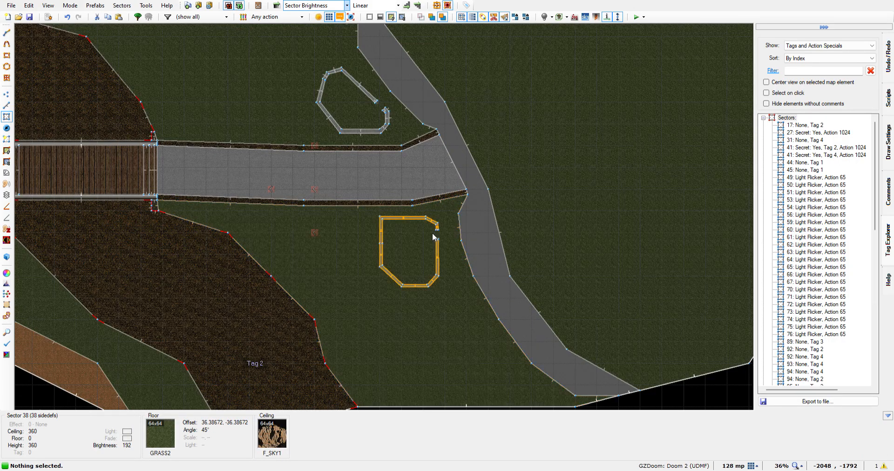
scroll(436, 231, "up", 3)
Inspect the walled building south of the road in 3D, including its doorway, walls and the polyobject start spot
key("w")
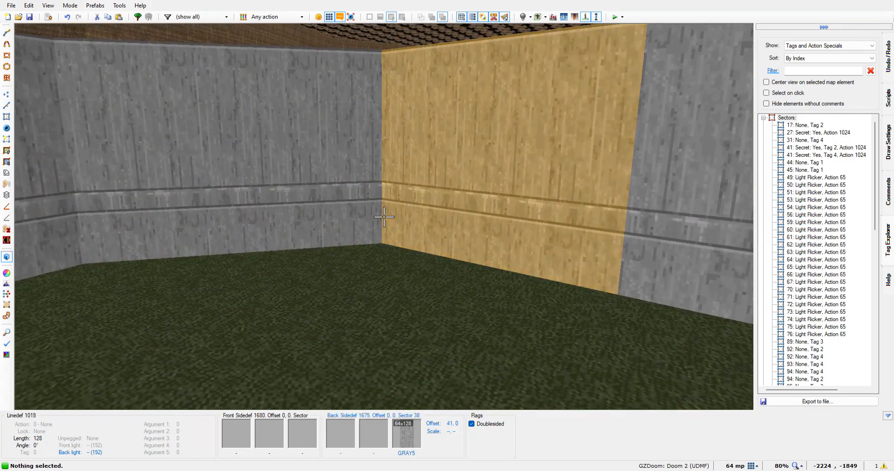
key("e")
key("d")
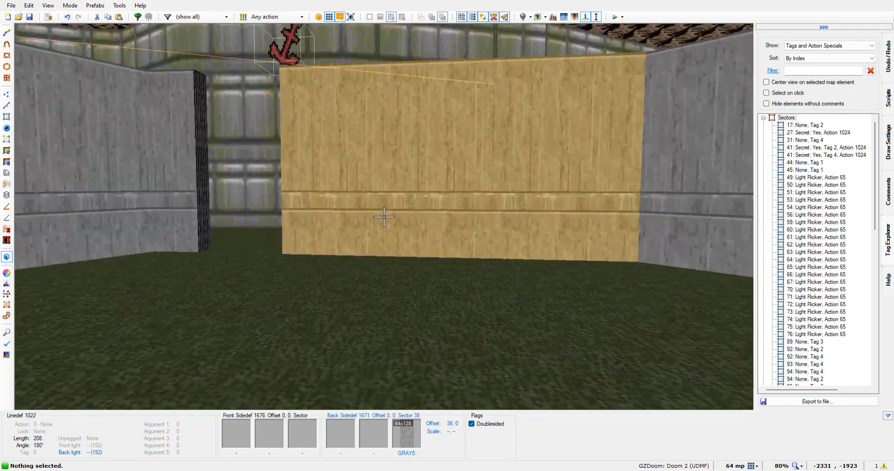
key("w")
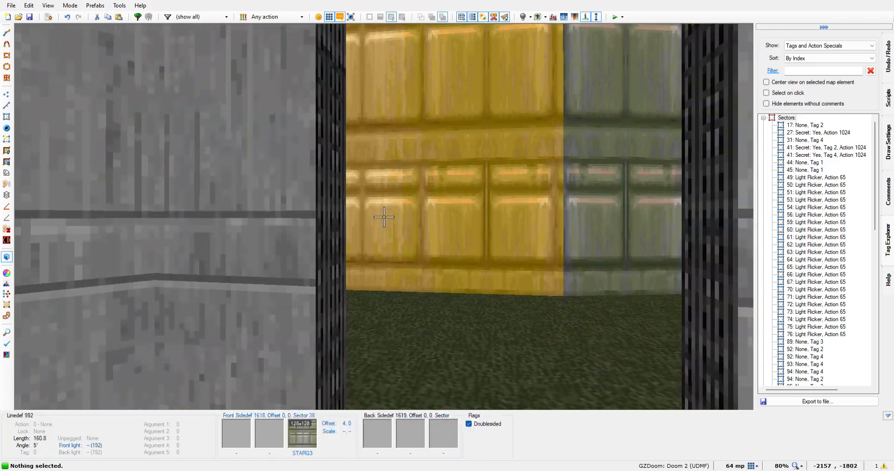
key("w")
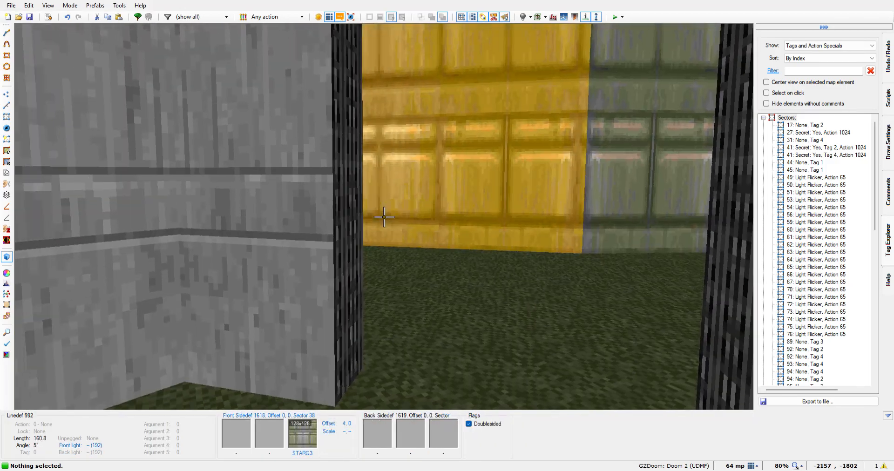
key("w")
key("s")
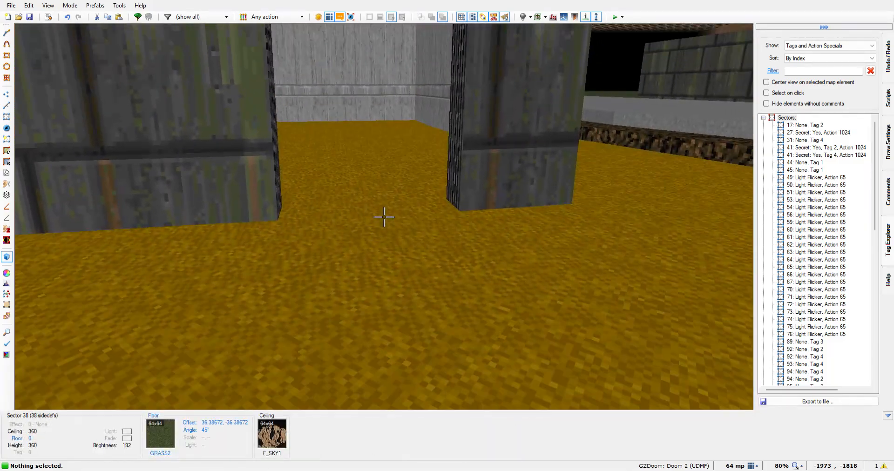
key("w")
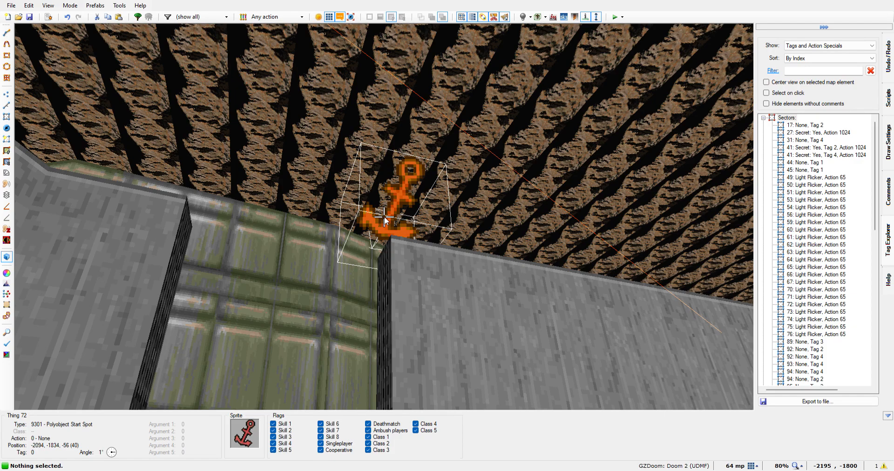
left_click(554, 341)
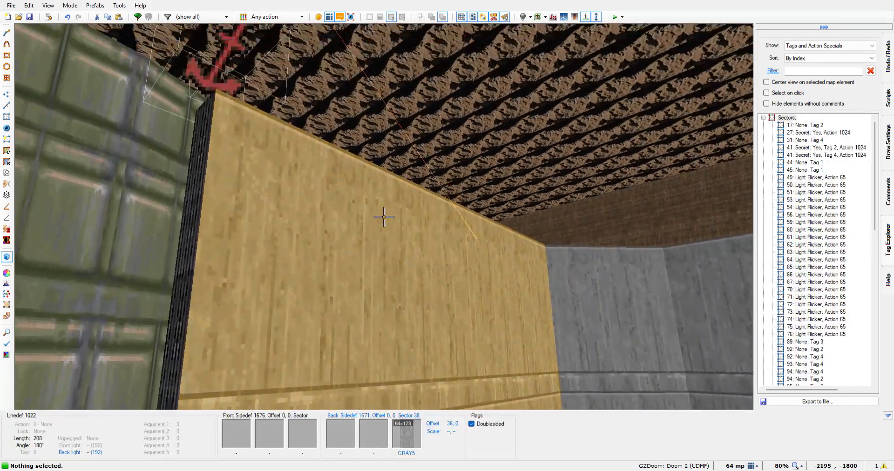
key("w")
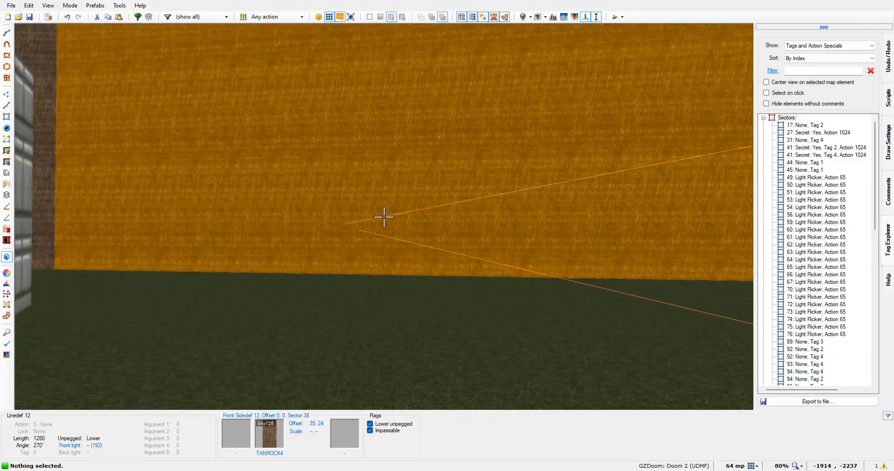
Inspect the two polyobject doors and their anchors in 3D inside the separate rectangular sector south of the main map
key("w")
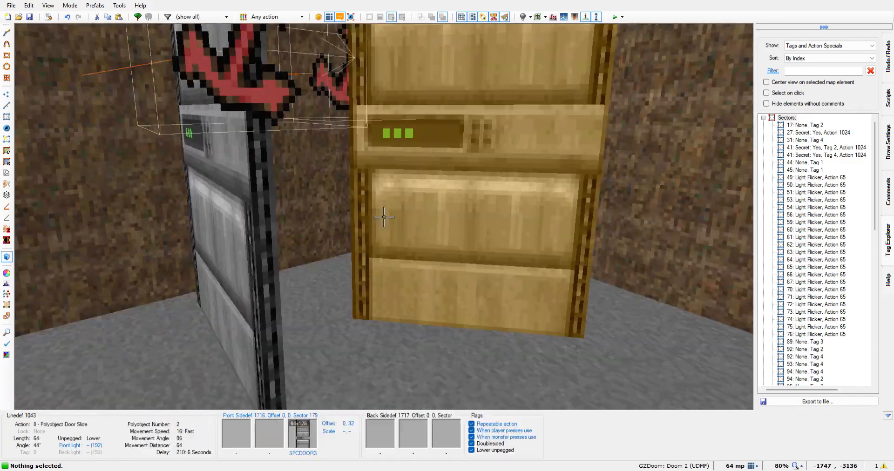
key("s")
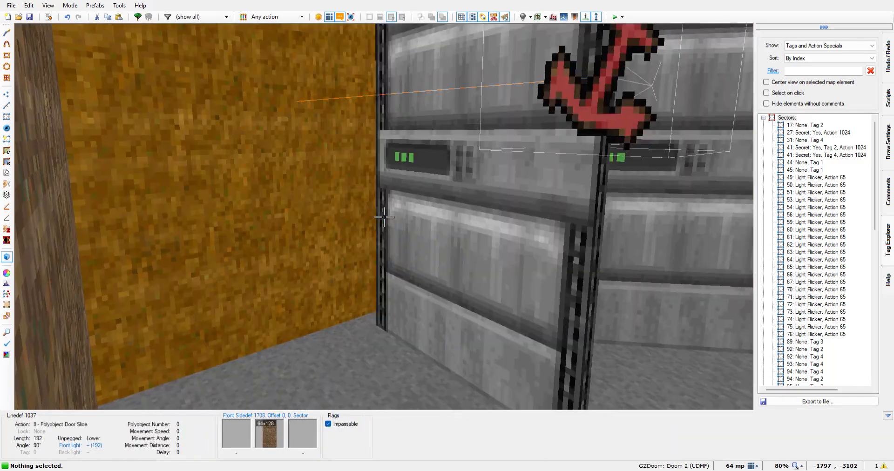
key("s")
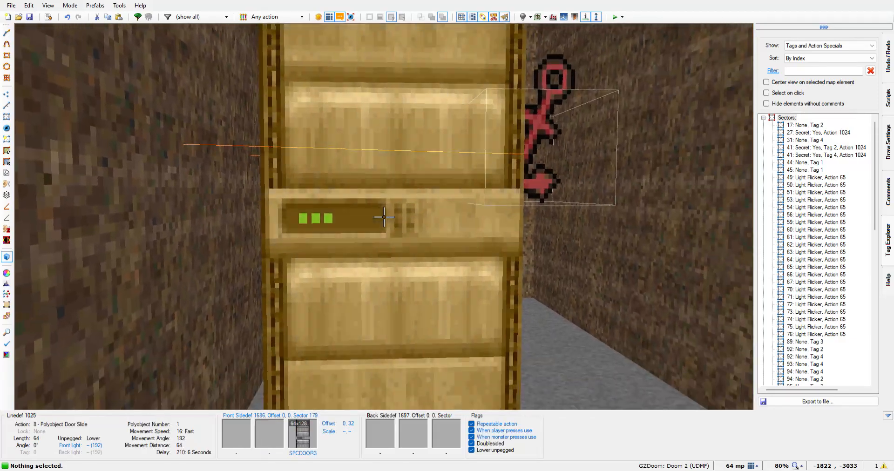
key("f")
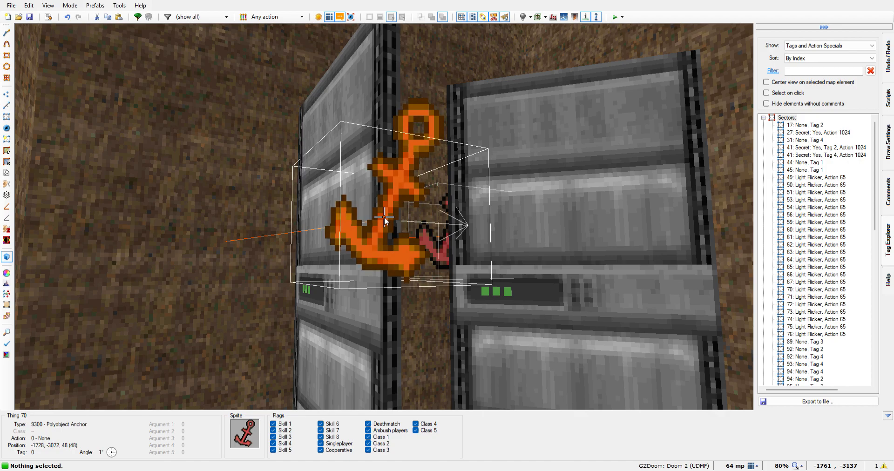
left_click(565, 336)
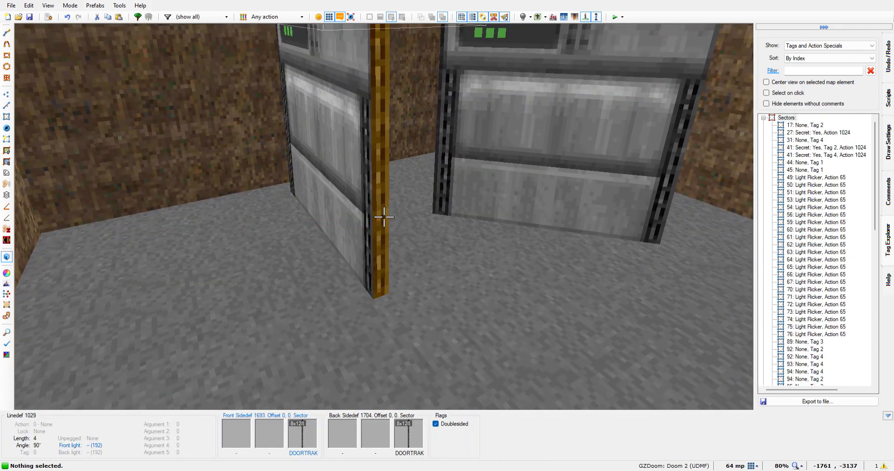
key("q")
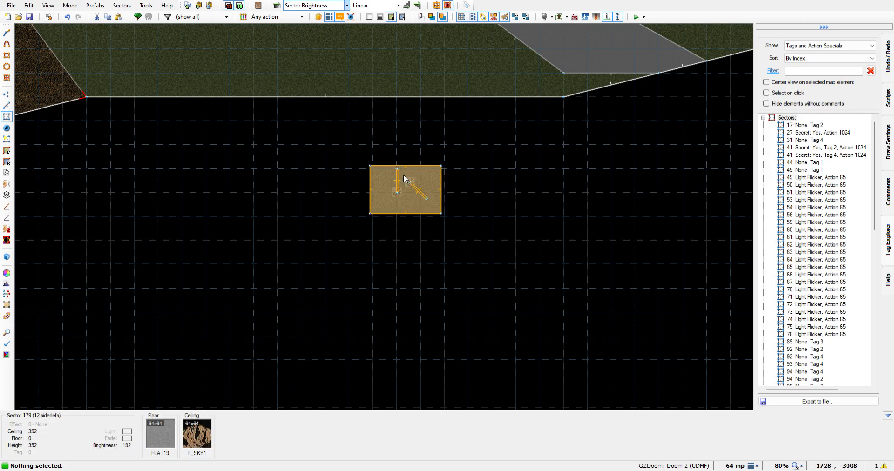
Switch to Linedefs mode and inspect the Polyobject Door Slide settings on the vertical door's long edge
scroll(405, 176, "up", 5)
scroll(363, 227, "up", 2)
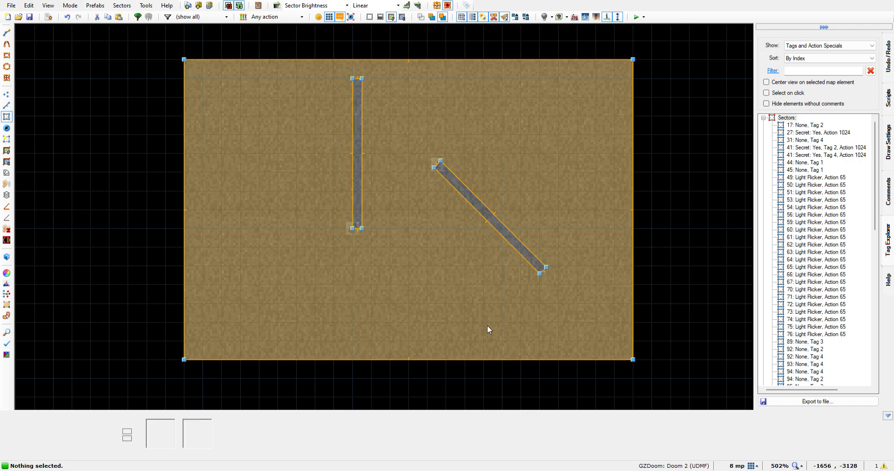
key("l")
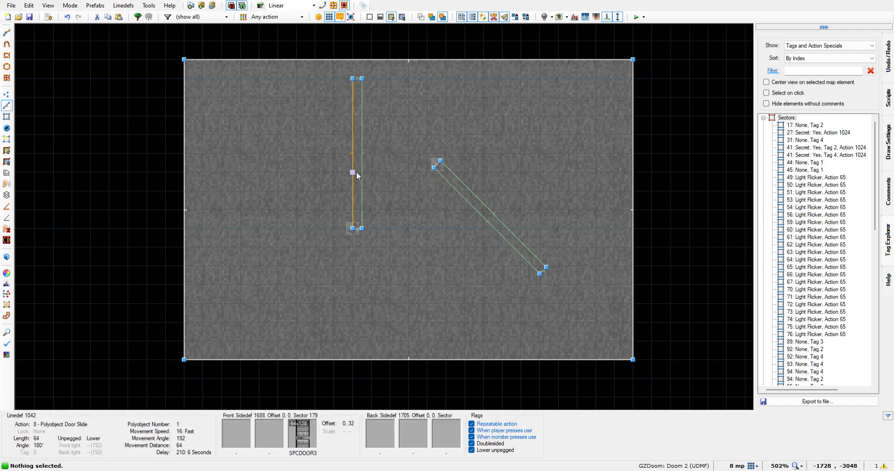
right_click(351, 159)
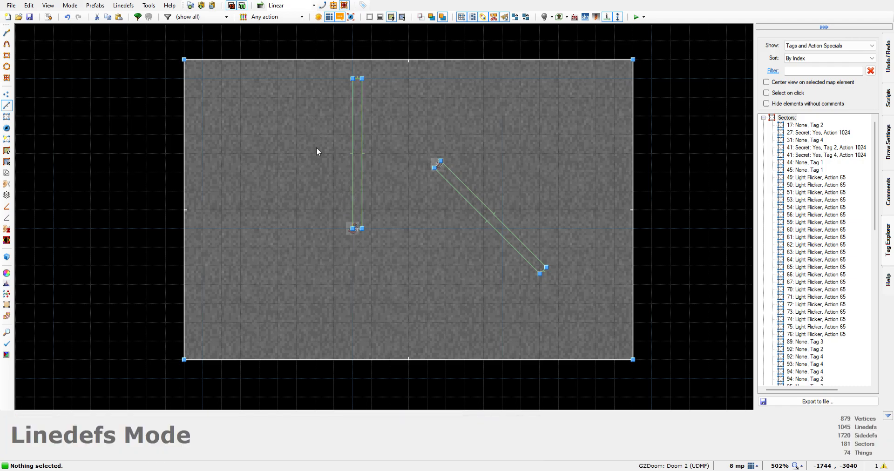
Examine the doorway gap and start spot of the southern walled building in the 2D map
scroll(317, 147, "down", 4)
key("Up")
key("Up")
key("Up")
key("Up")
key("Up")
key("Up")
key("Up")
key("Up")
key("Up")
key("Up")
key("Up")
key("Up")
key("Up")
key("Up")
key("Up")
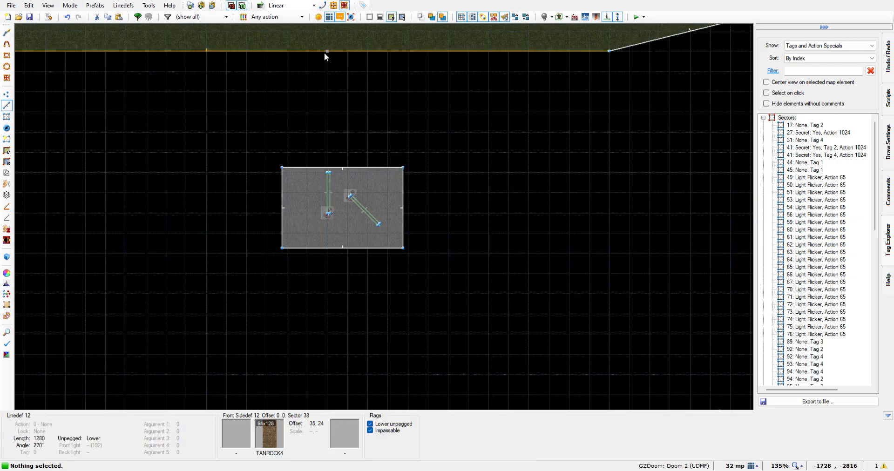
key("Up")
key("Up")
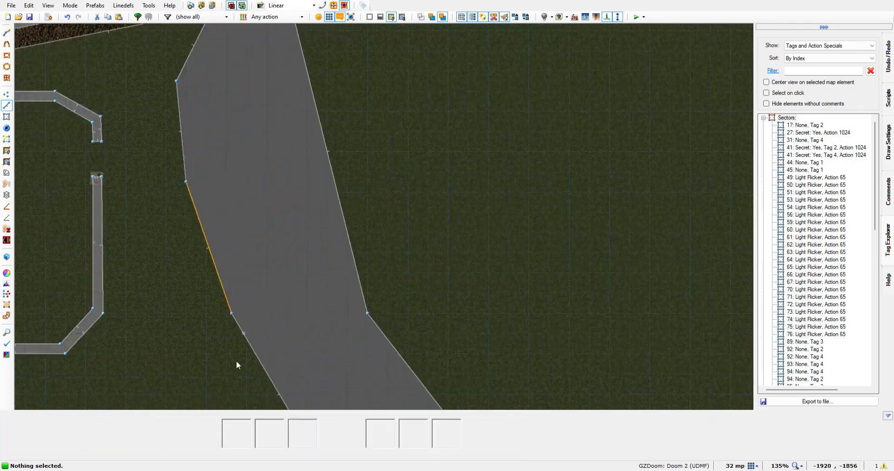
key("Left")
key("Left")
key("Left")
key("Left")
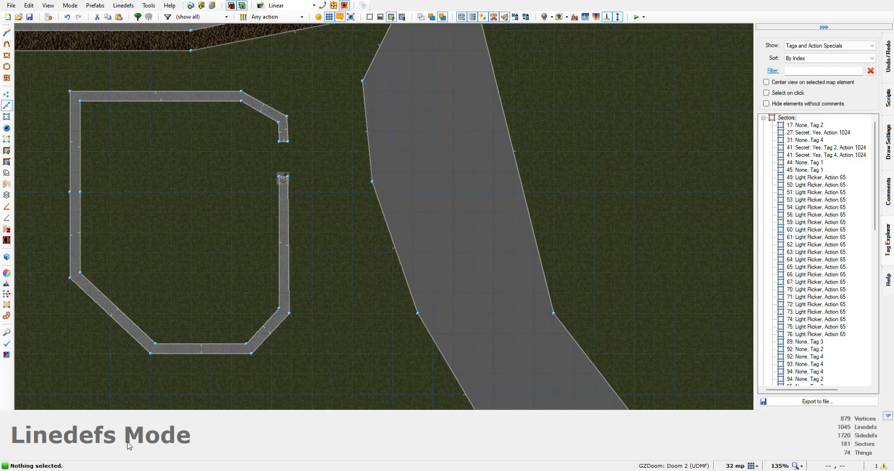
key("Up")
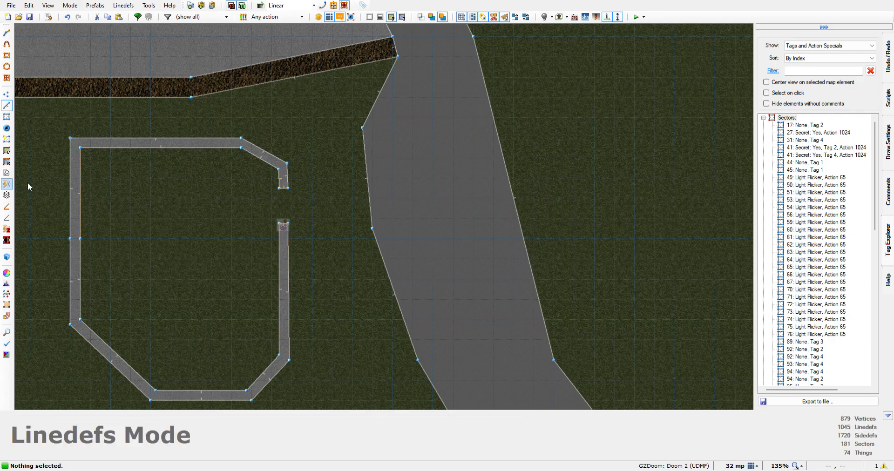
scroll(281, 217, "up", 6)
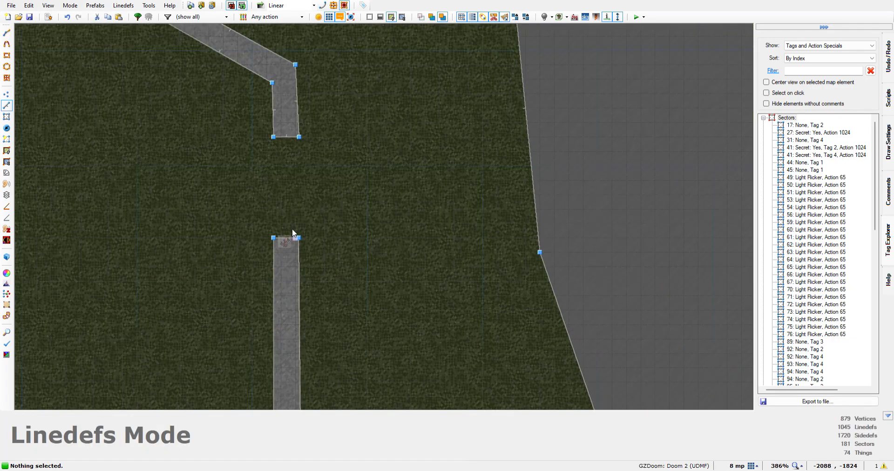
scroll(292, 240, "down", 2)
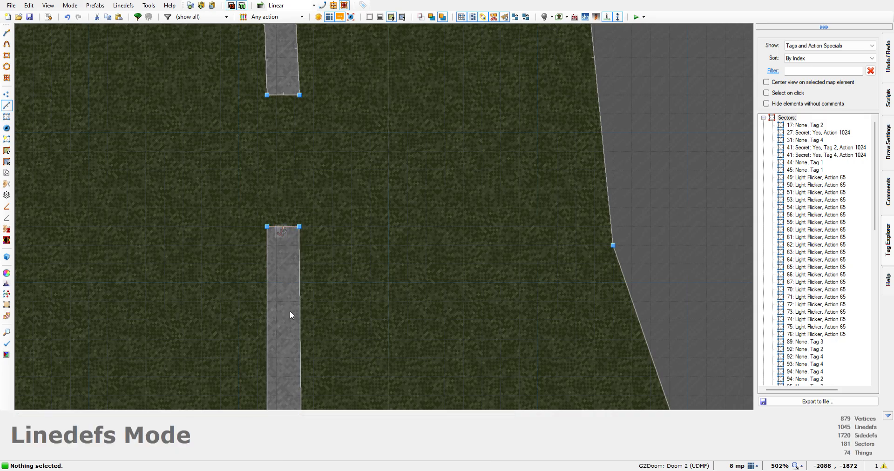
scroll(279, 226, "down", 8)
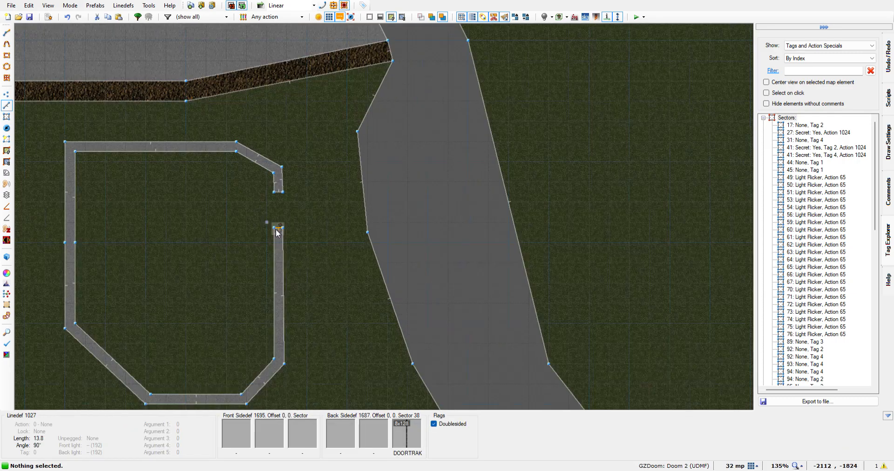
Examine the angled doorway of the northern walled building in the 2D map
key("Up")
key("Up")
key("Left")
key("Left")
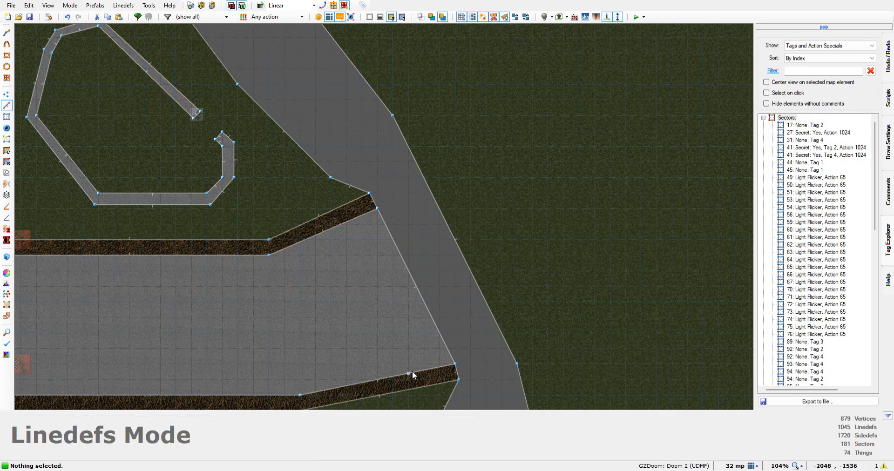
Return to the separate door sector and inspect the Polyobject Door Slide settings on the diagonal door's long edge
key("Down")
key("Down")
key("Down")
key("Down")
key("Down")
key("Down")
key("Down")
key("Down")
key("Down")
key("Down")
key("Down")
key("Down")
key("Down")
key("Down")
key("Down")
key("Down")
key("Down")
key("Down")
key("Down")
key("Down")
key("Down")
key("Up")
key("Right")
key("Right")
scroll(464, 121, "up", 5)
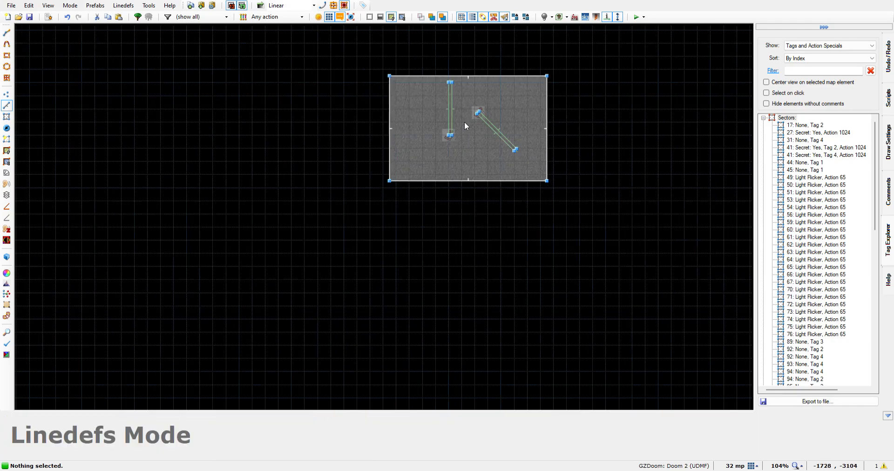
key("Up")
key("Up")
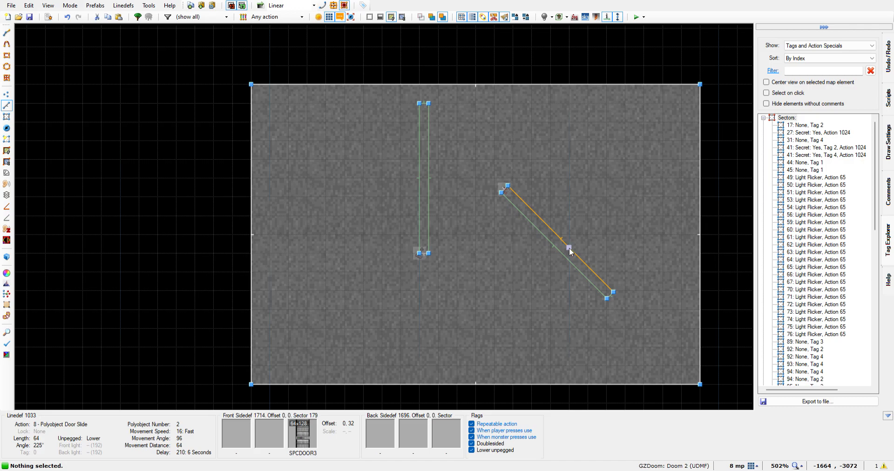
Switch to Sectors mode and inspect the sector inside the diagonal door
key("Tab")
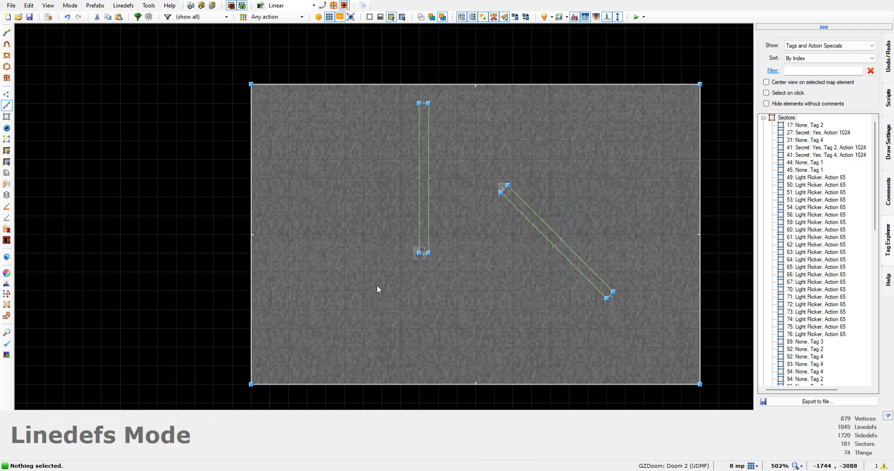
key("s")
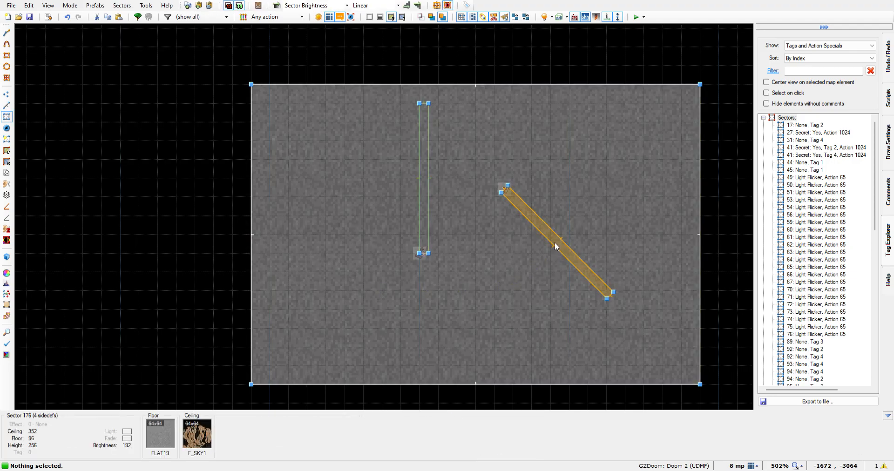
Select the diagonal door's sector to check its floor and ceiling heights, and clear the selection
left_click(555, 241)
key("Tab")
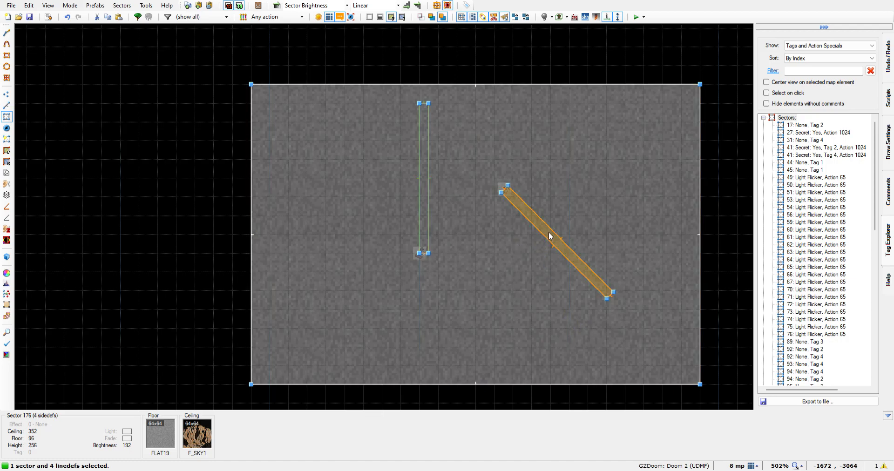
left_click(550, 236)
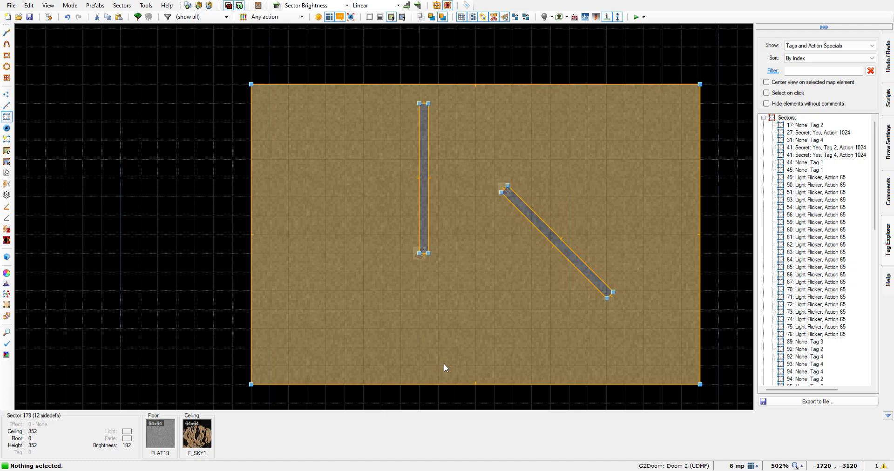
Examine the map northwest of the door sector, as far as the two small triangular sectors outside the northern edge
key("s")
scroll(448, 231, "down", 5)
scroll(445, 231, "down", 3)
scroll(353, 209, "up", 1)
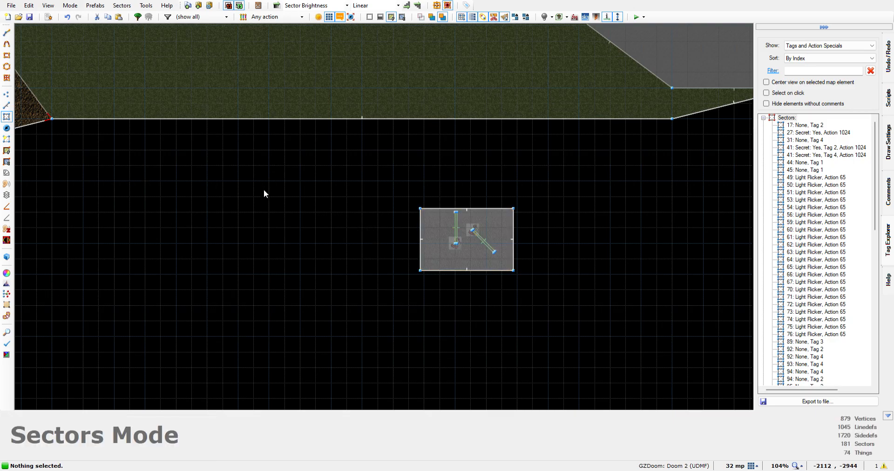
key("Up")
key("Up")
key("Up")
key("Up")
key("Up")
key("Up")
key("Up")
key("Up")
key("Up")
key("Up")
key("Up")
key("Up")
key("Up")
key("Up")
key("Up")
key("Up")
key("Up")
key("Up")
key("Up")
key("Up")
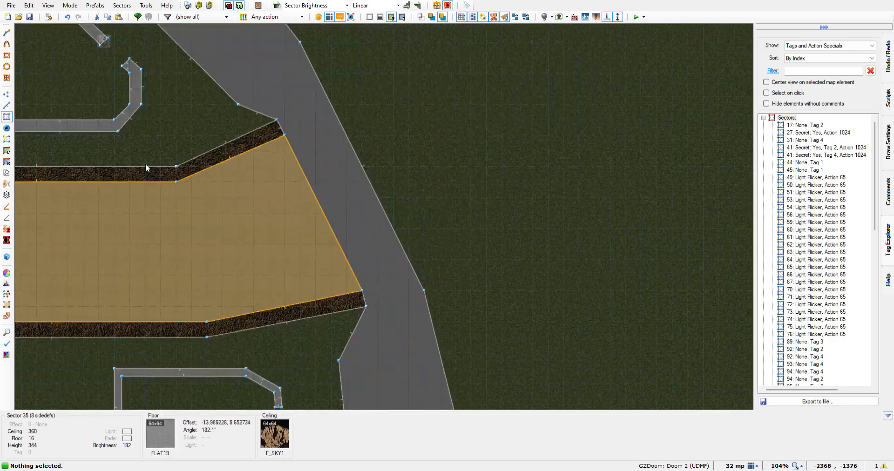
key("Left")
key("Left")
key("Left")
key("Left")
key("Left")
key("Left")
key("Left")
key("Left")
key("Left")
key("Left")
key("Left")
key("Left")
key("Left")
key("Left")
key("Left")
key("Left")
key("Left")
key("Left")
key("Left")
key("Left")
key("Left")
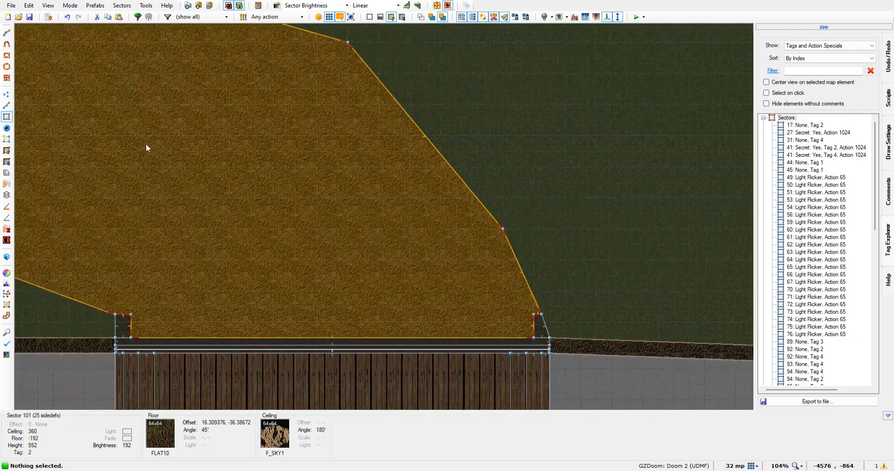
key("Up")
key("Up")
key("Up")
key("Up")
key("Up")
key("Up")
key("Up")
key("Up")
key("Up")
key("Up")
key("Up")
key("Up")
key("Up")
key("Up")
key("Up")
key("Up")
key("Up")
key("Up")
key("Up")
key("Up")
key("Up")
key("Up")
key("Up")
key("Up")
key("Left")
key("Left")
key("Left")
key("Left")
key("Left")
key("Left")
key("Left")
key("Left")
key("Left")
key("Left")
key("Left")
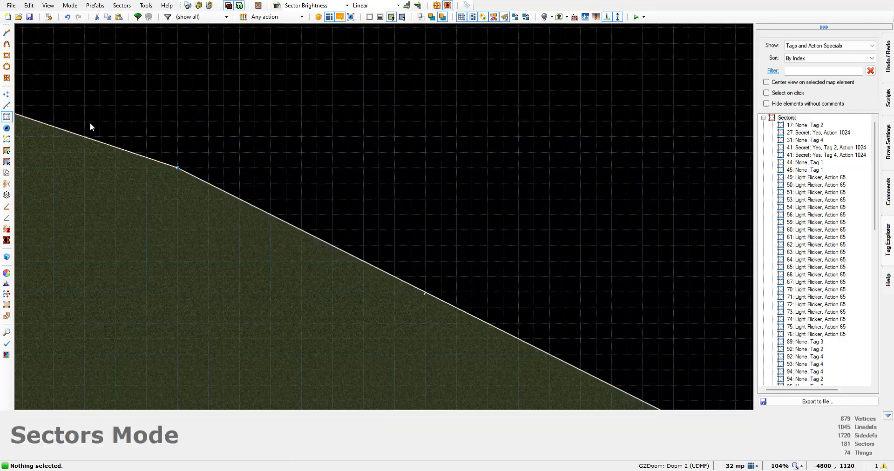
key("Up")
key("Up")
key("Up")
key("Up")
key("Up")
key("Up")
key("Left")
key("Left")
key("Left")
key("Down")
key("Down")
key("Down")
scroll(175, 302, "down", 7)
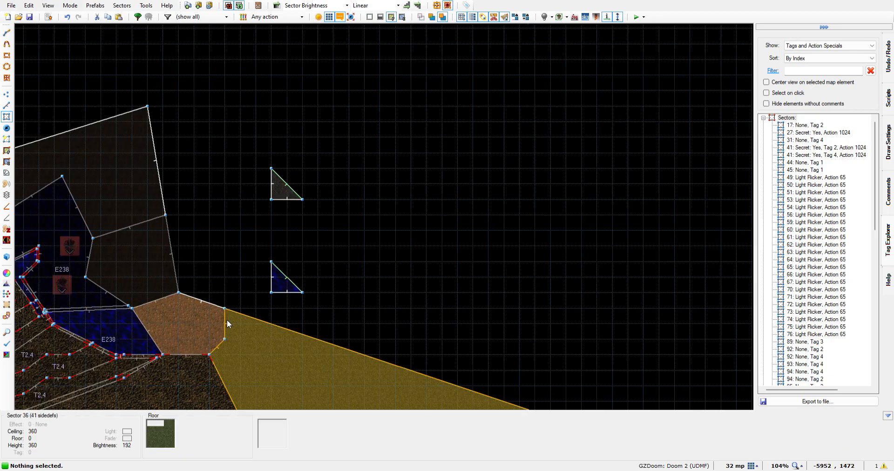
scroll(236, 338, "down", 4)
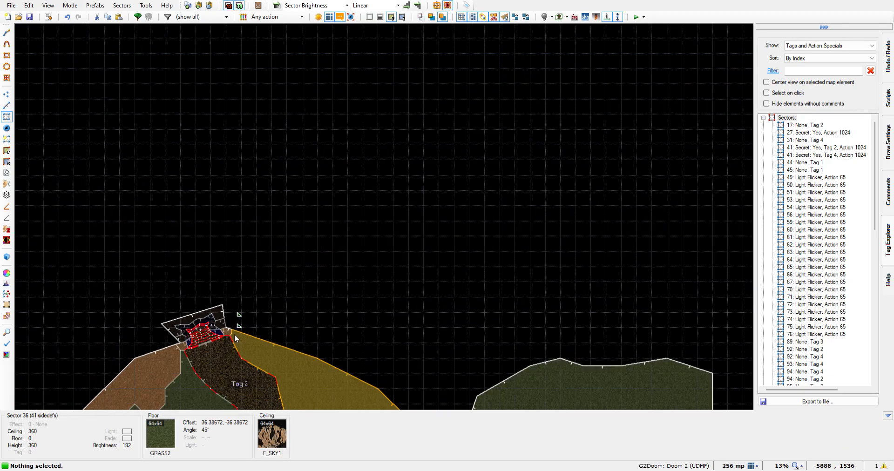
Return to the separate door sector south of the map and examine its straight and diagonal doors
key("Down")
key("Down")
key("Down")
key("Down")
key("Down")
key("Down")
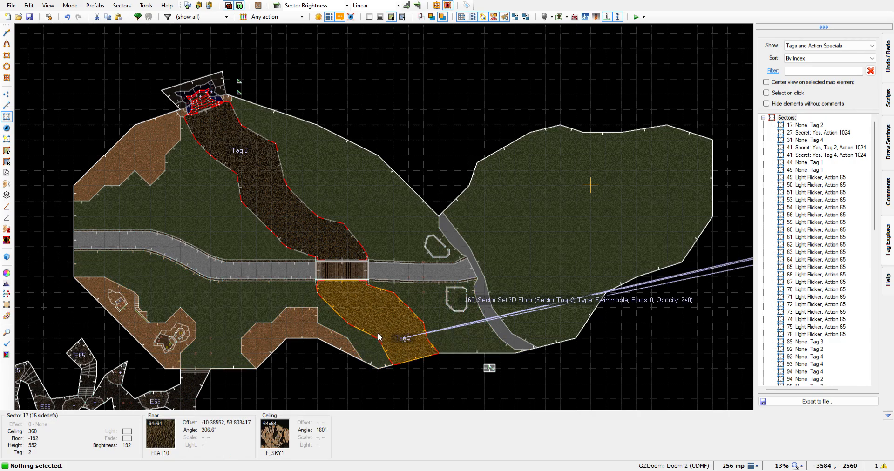
key("Down")
key("Down")
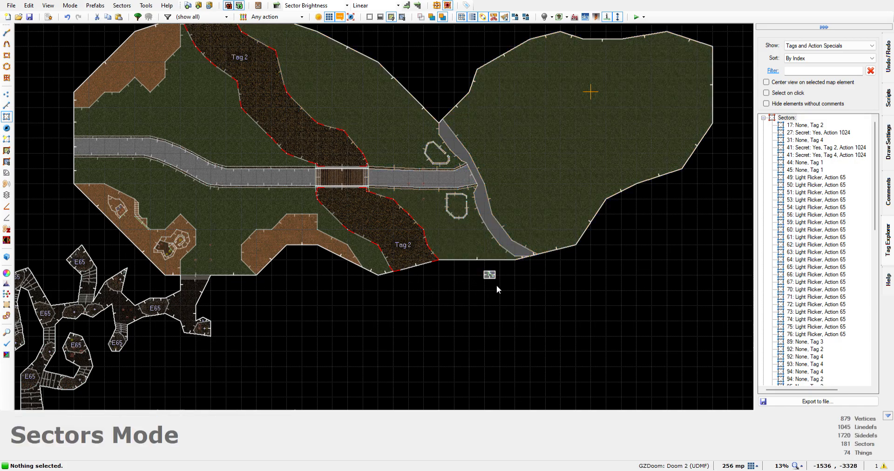
scroll(491, 281, "up", 10)
scroll(495, 275, "up", 3)
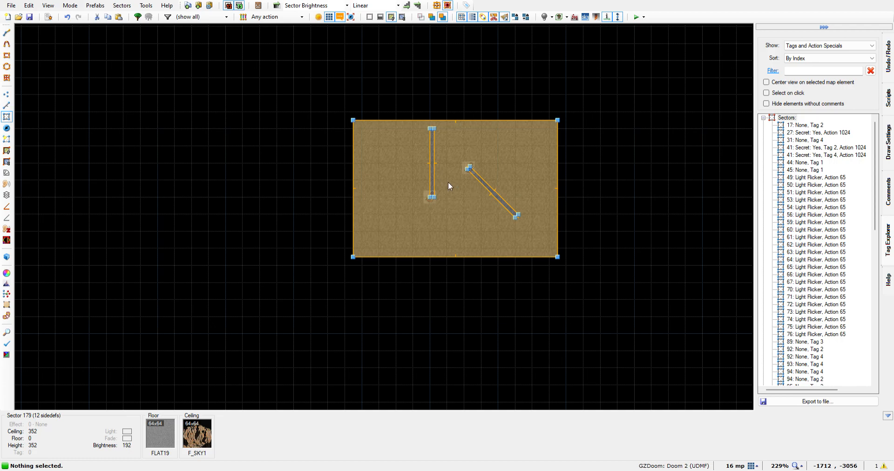
scroll(479, 140, "up", 4)
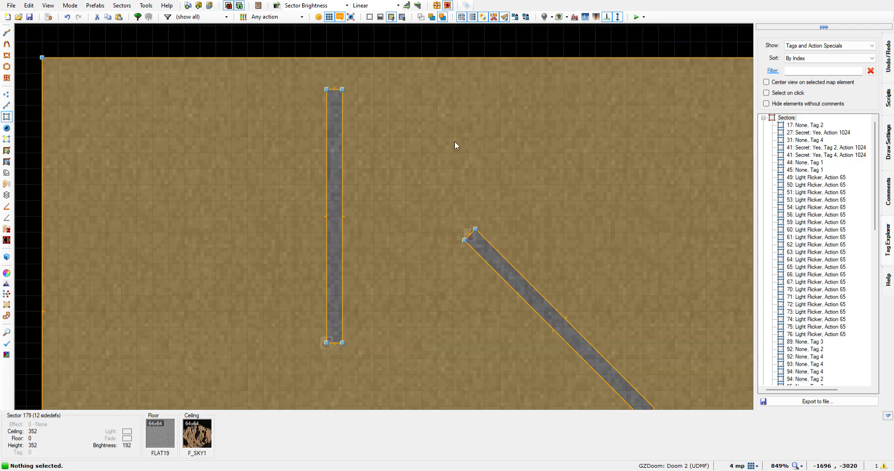
scroll(446, 145, "down", 12)
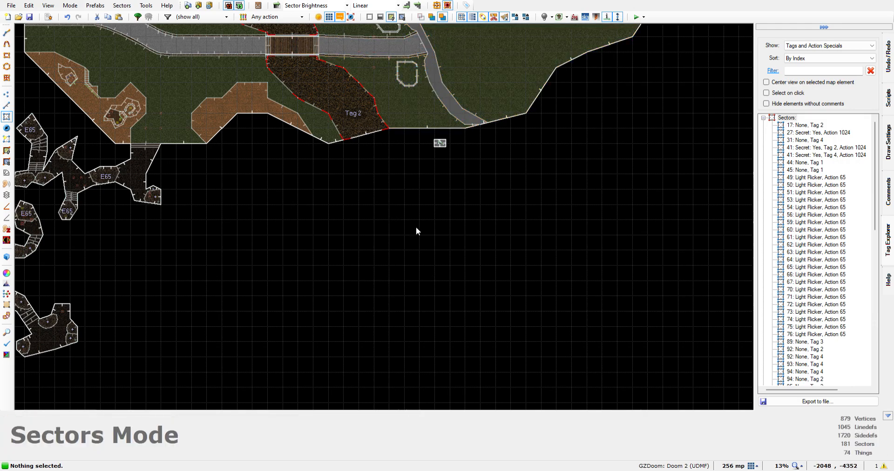
Examine the overall map layout and where the door sector lies relative to the two walled buildings
scroll(445, 148, "up", 8)
scroll(436, 149, "down", 4)
scroll(375, 204, "down", 10)
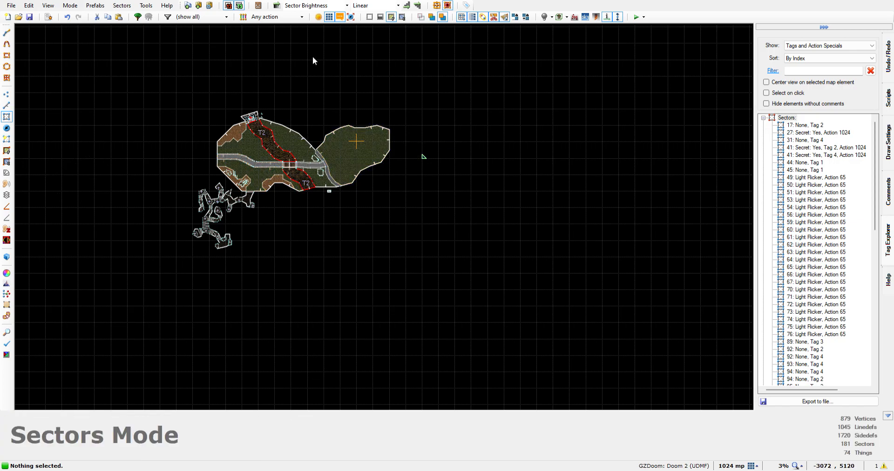
scroll(320, 154, "up", 6)
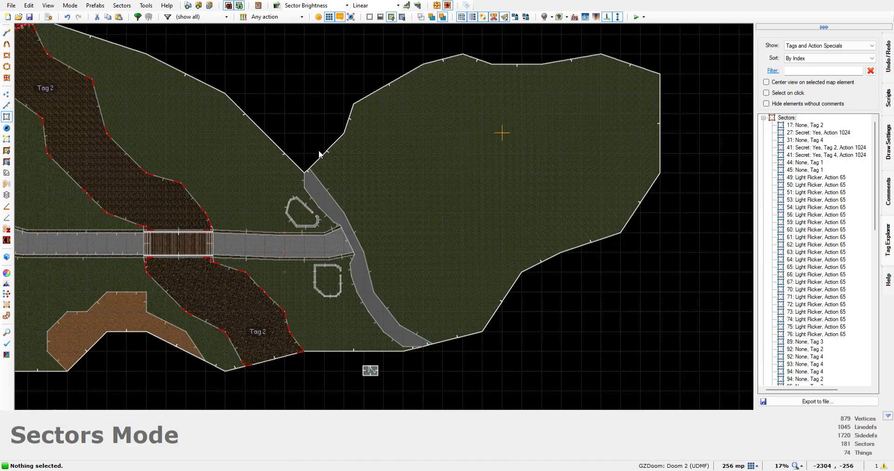
scroll(339, 336, "up", 3)
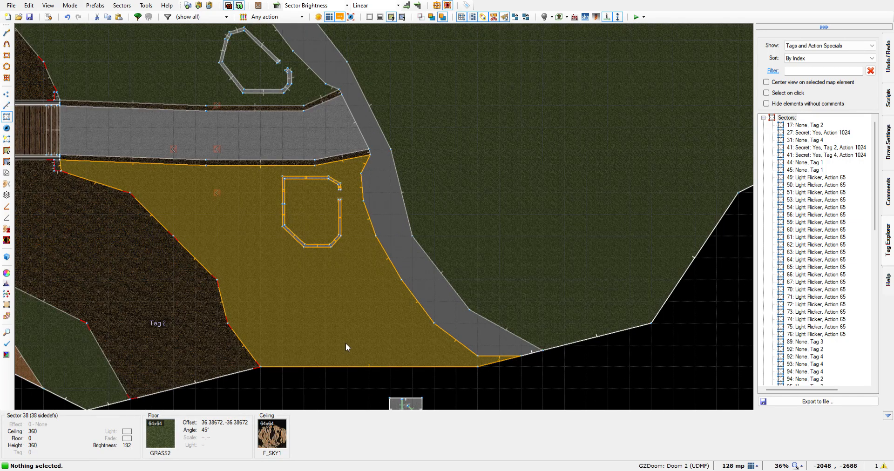
key("Down")
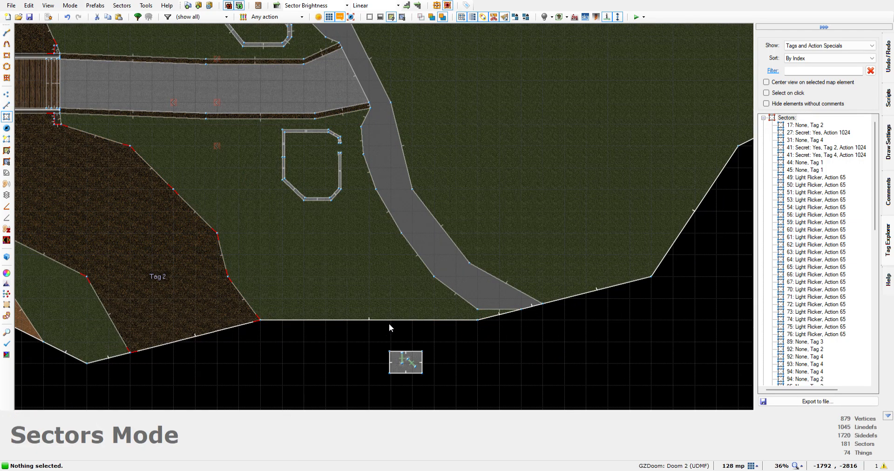
scroll(300, 68, "up", 3)
scroll(274, 76, "down", 5)
key("Up")
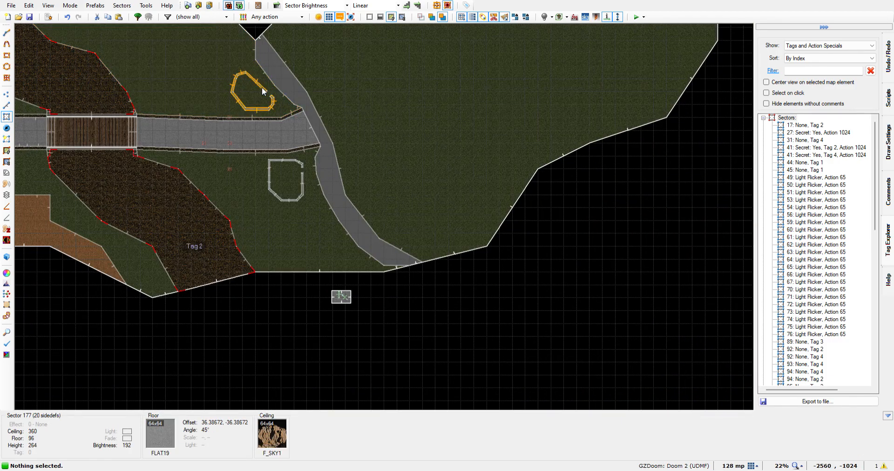
Draw a rectangular sector 224 by 16 map units within the north wall of the southern walled building
scroll(268, 152, "up", 3)
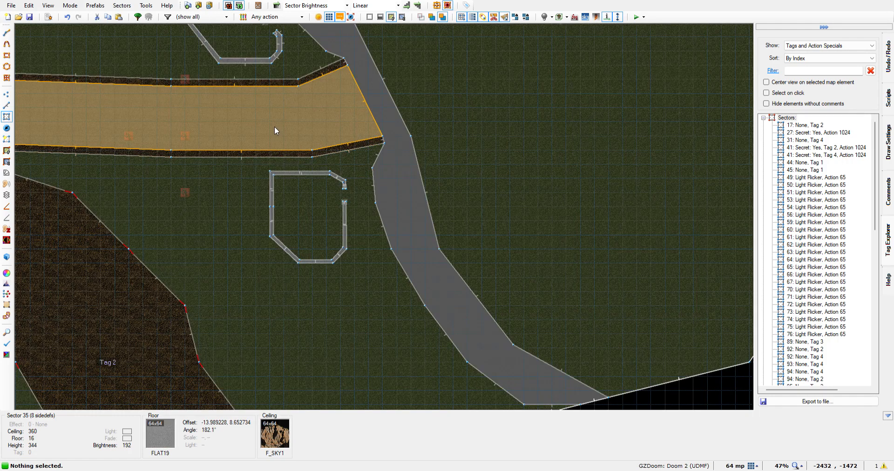
scroll(275, 126, "up", 2)
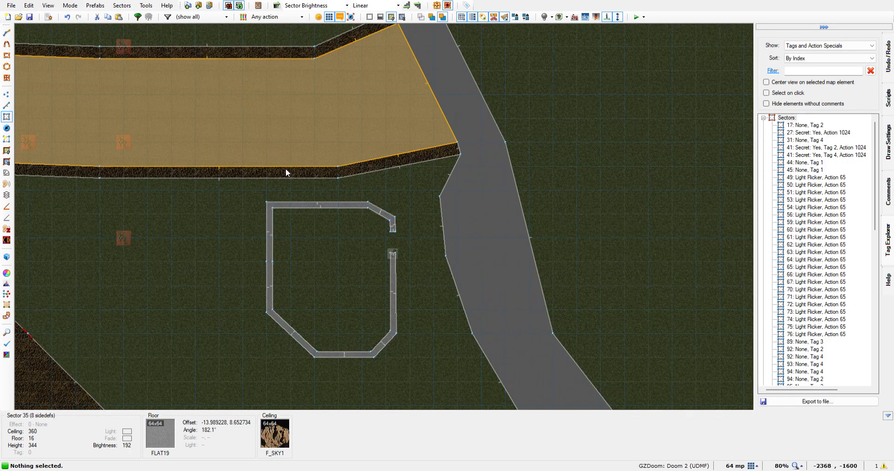
scroll(329, 309, "up", 2)
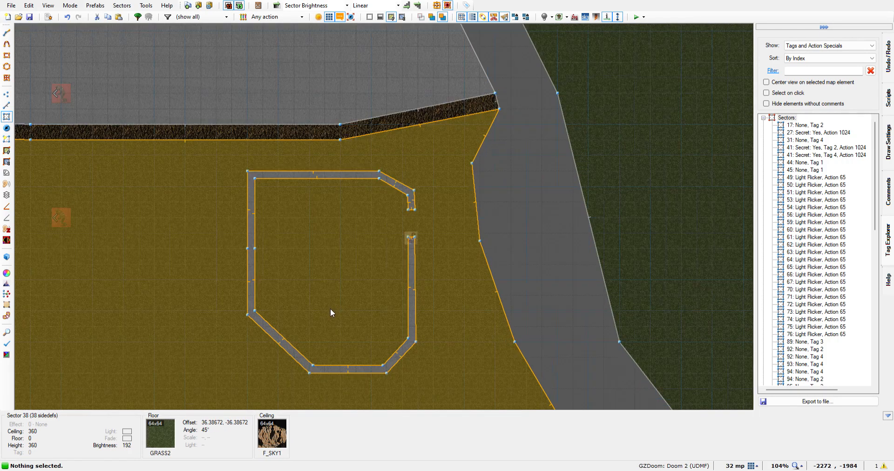
key("Down")
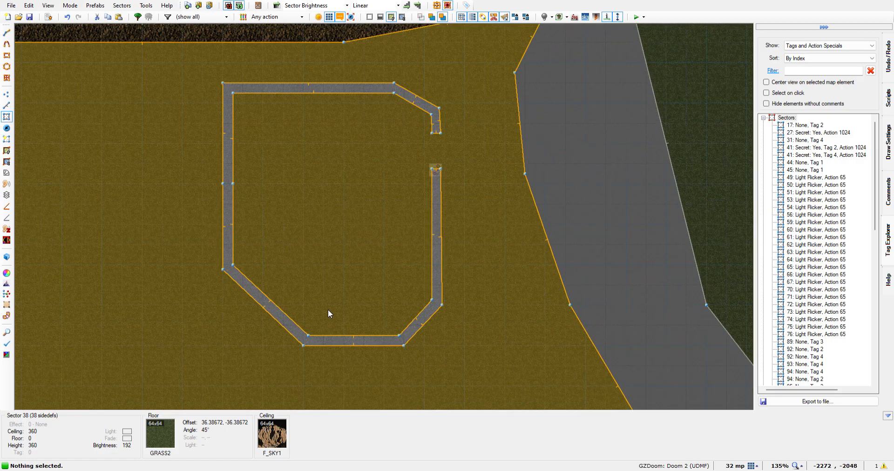
key("s")
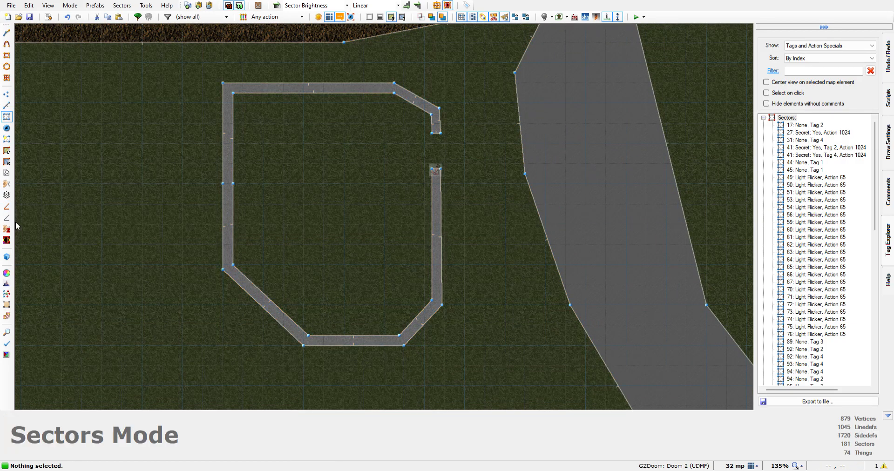
key("l")
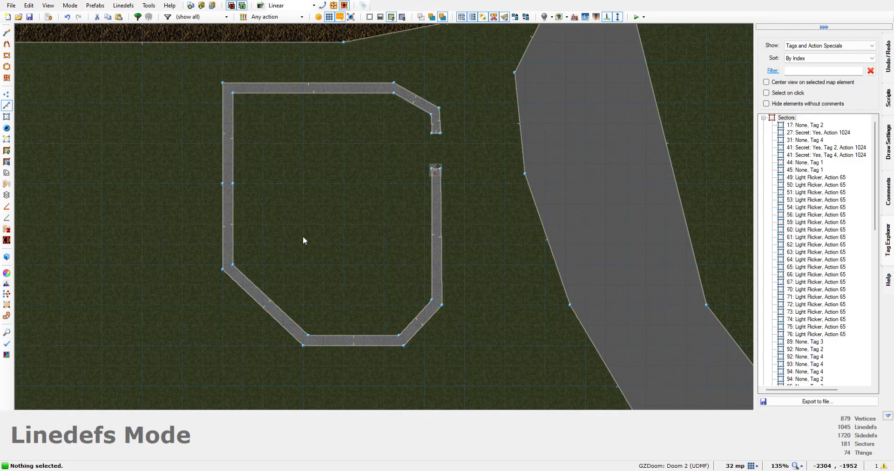
left_click(6, 33)
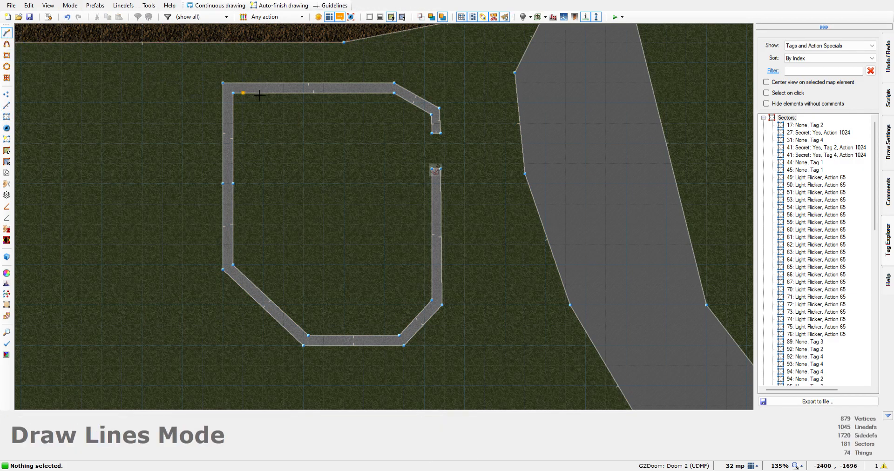
scroll(262, 92, "up", 4)
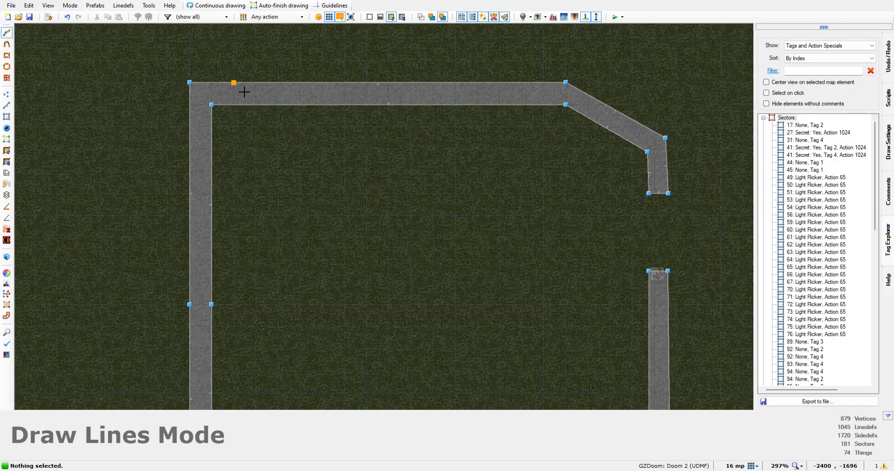
left_click(234, 82)
left_click(240, 113)
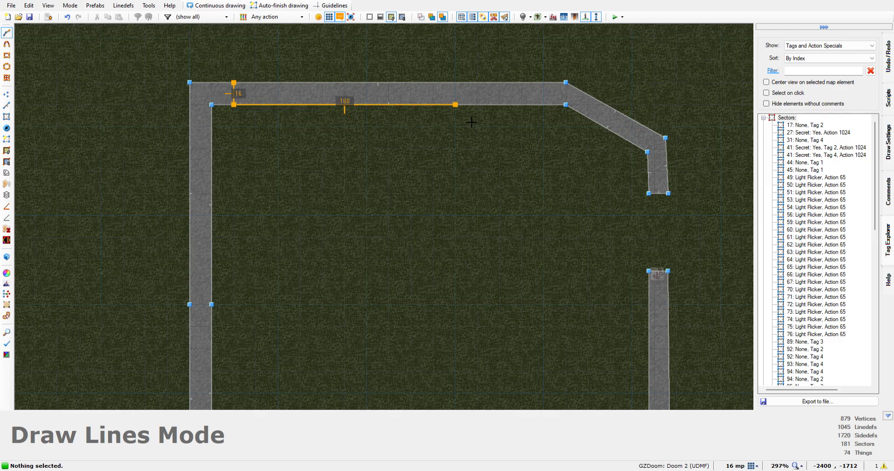
left_click(542, 106)
left_click(546, 91)
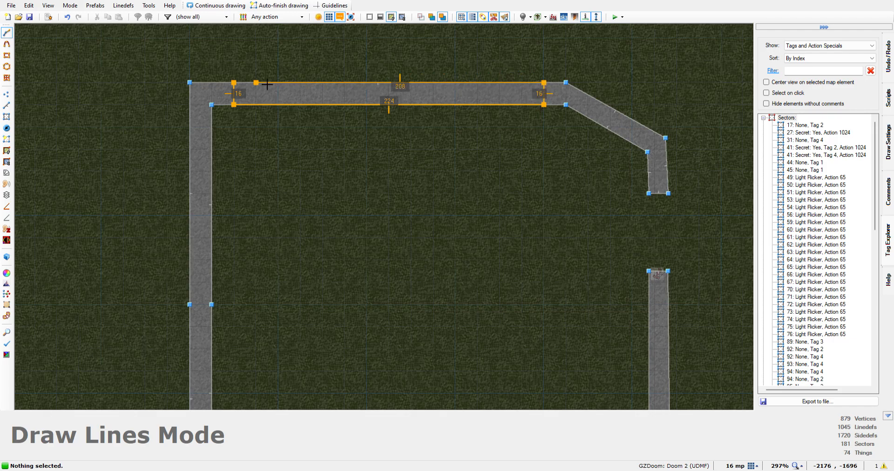
left_click(235, 83)
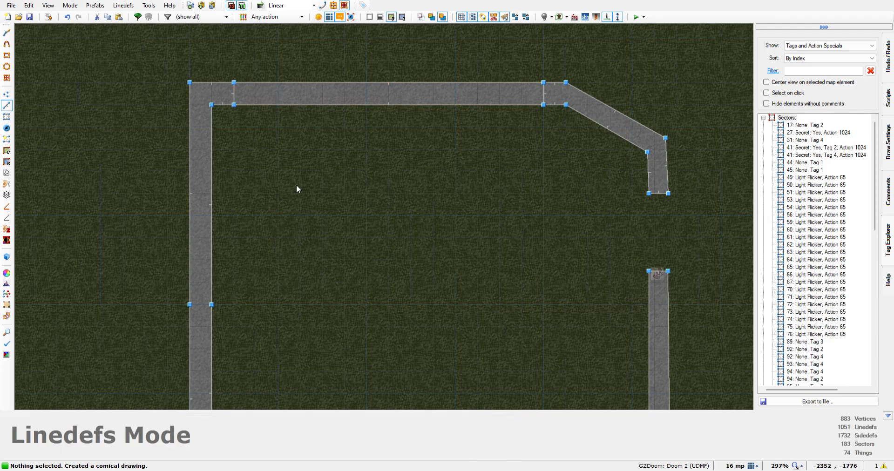
Draw a rectangular sector 16 by 240 map units within the west wall of the southern walled building
key("Down")
key("Down")
key("Up")
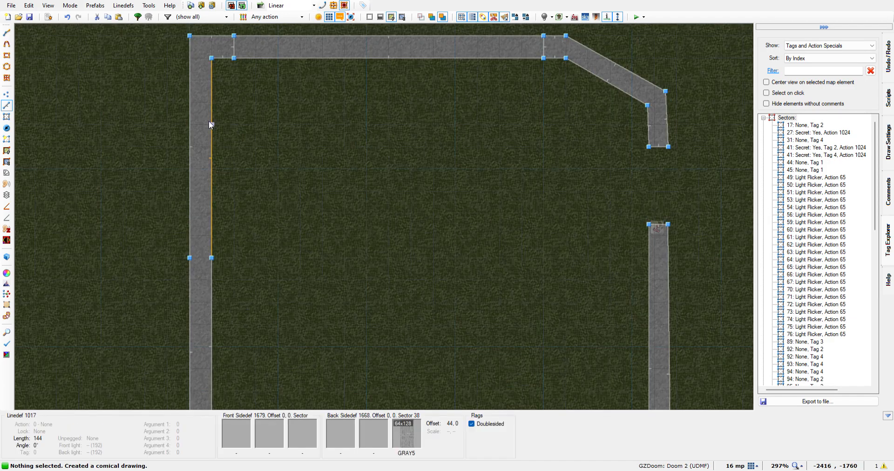
left_click(212, 84)
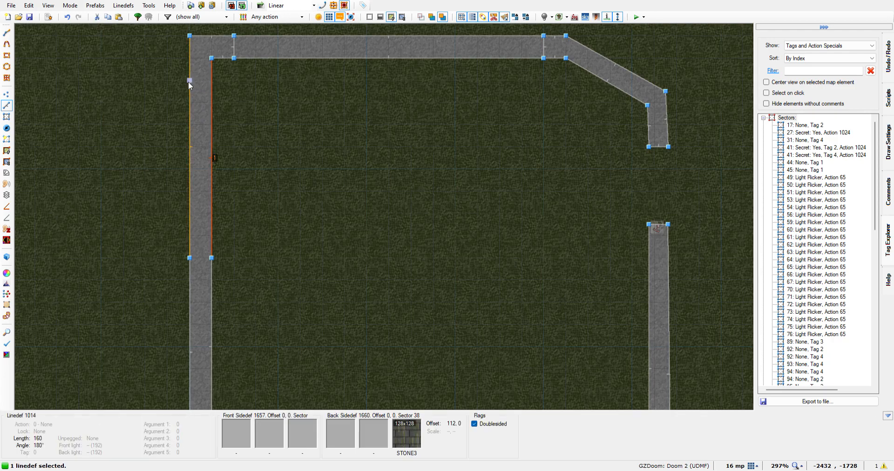
left_click(210, 85)
left_click(6, 32)
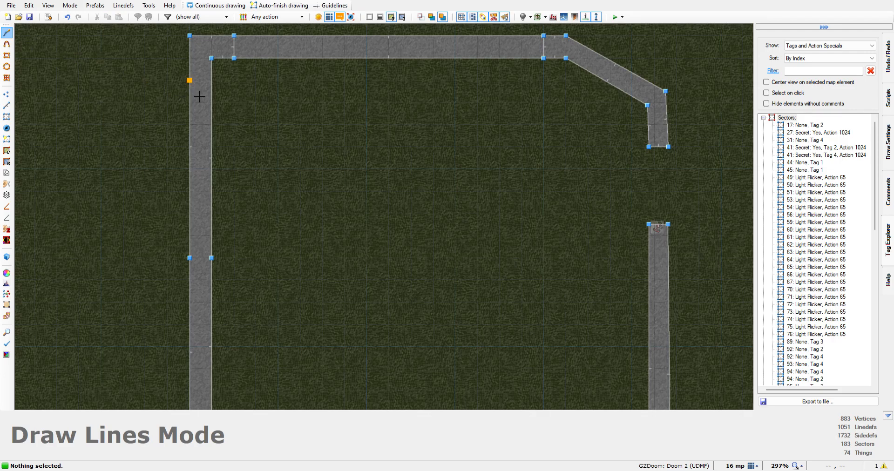
left_click(216, 97)
left_click(188, 94)
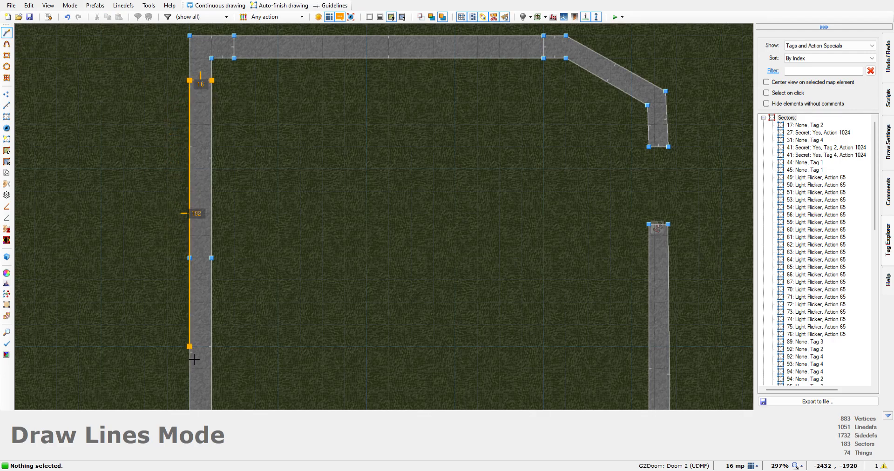
key("Down")
key("Down")
key("Down")
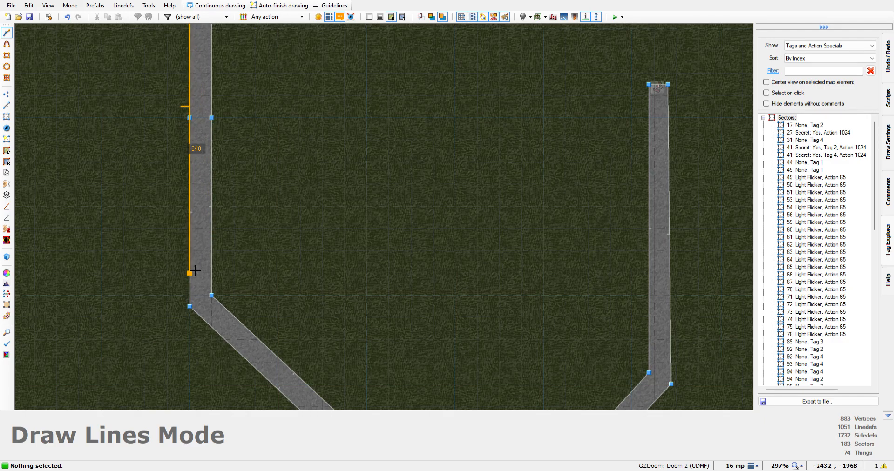
left_click(190, 274)
left_click(215, 278)
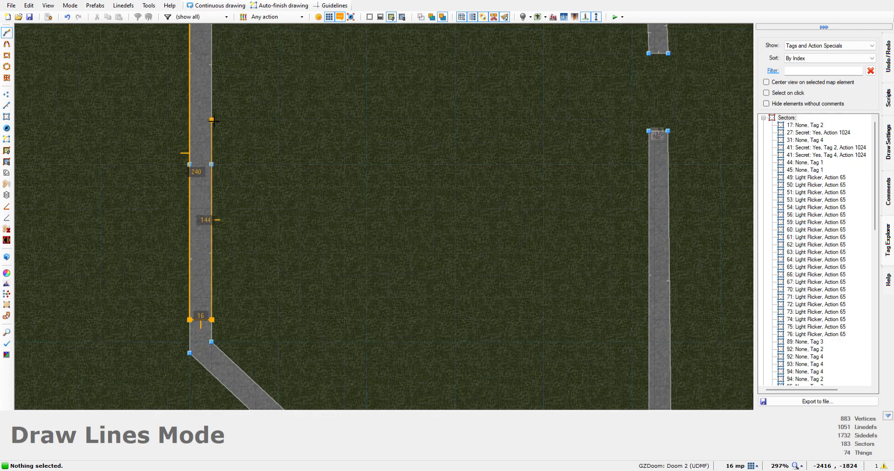
left_click(218, 87)
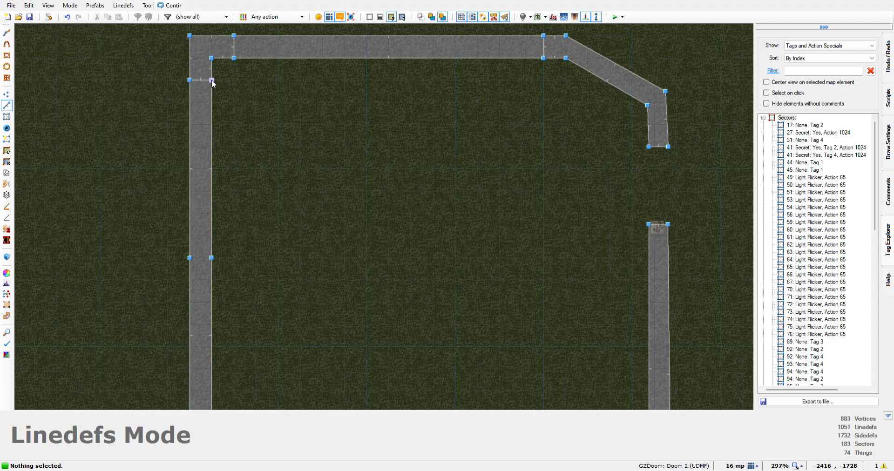
Draw a sector about 132 by 17 map units within the southwest diagonal wall of the southern building
key("Down")
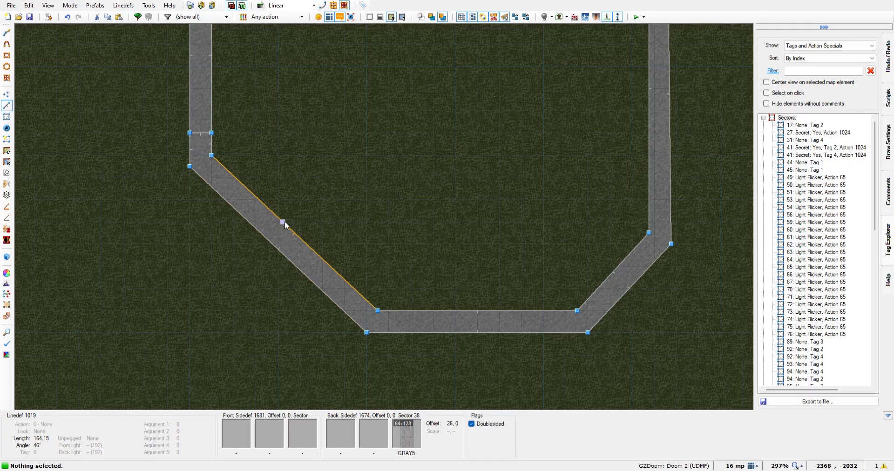
scroll(284, 221, "up", 2)
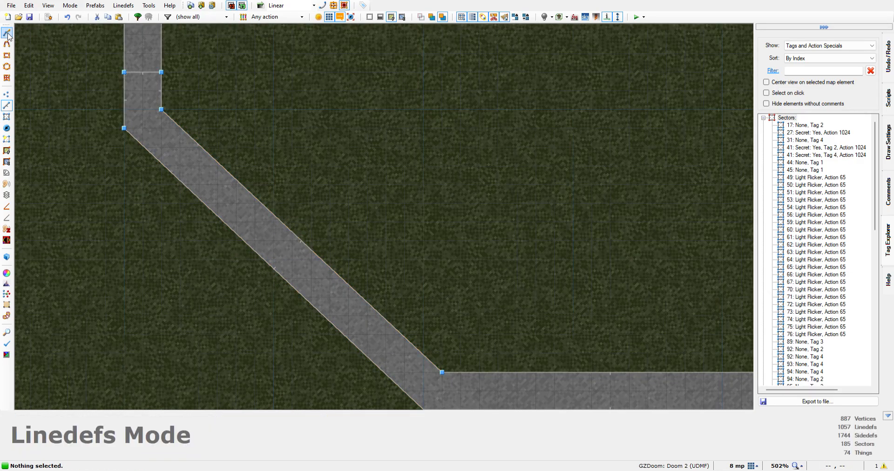
key("d")
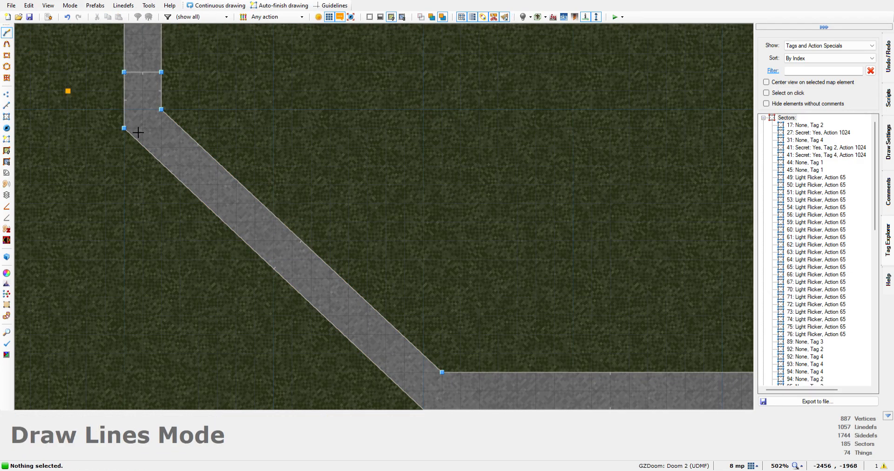
scroll(198, 142, "up", 4)
left_click(198, 145)
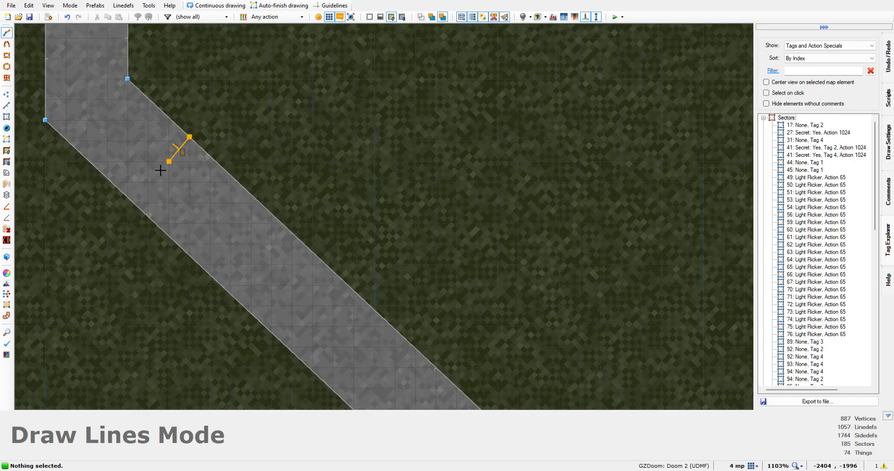
left_click(133, 206)
scroll(132, 201, "down", 5)
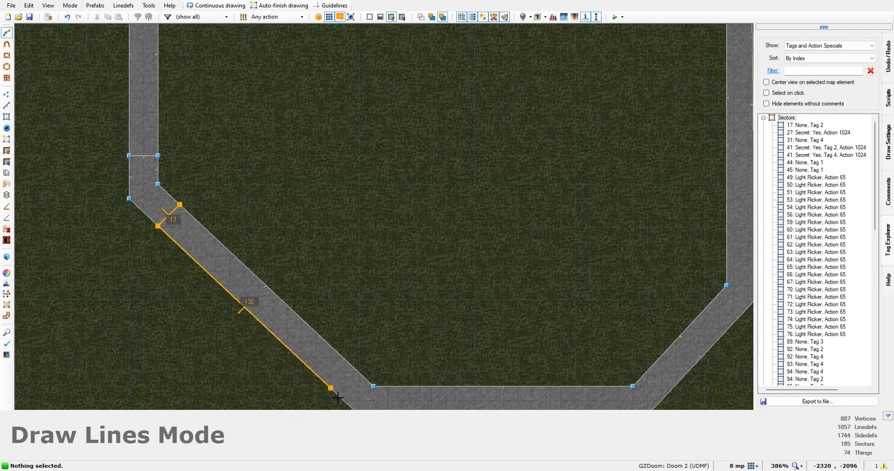
left_click(331, 388)
scroll(356, 376, "up", 5)
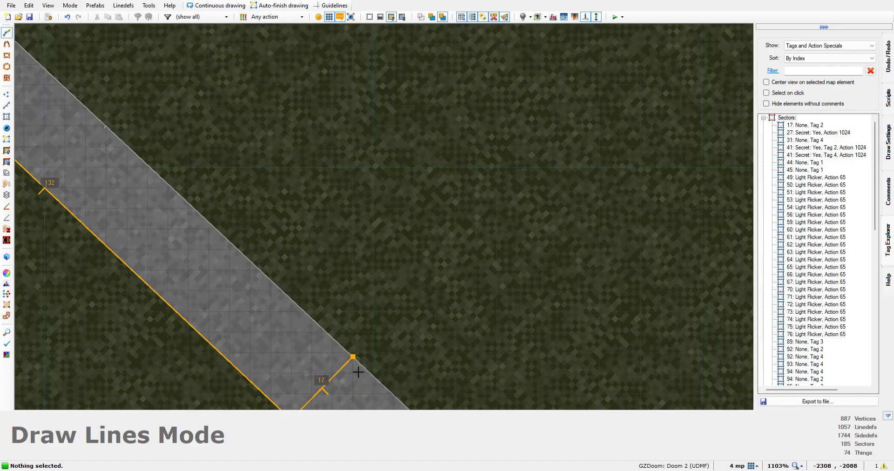
scroll(357, 371, "down", 5)
left_click(353, 362)
left_click(180, 202)
left_click(179, 200)
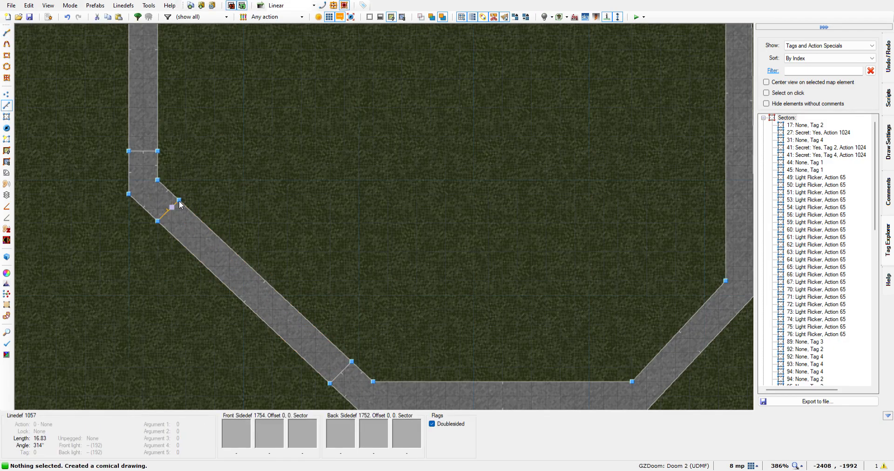
Draw a rectangular sector 112 by 16 map units within the south wall of the southern building
key("Down")
key("Down")
key("Right")
key("Right")
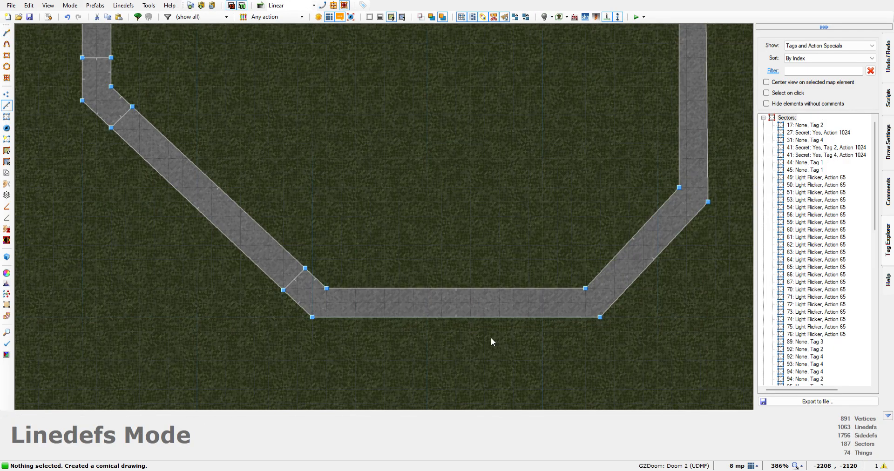
left_click(6, 33)
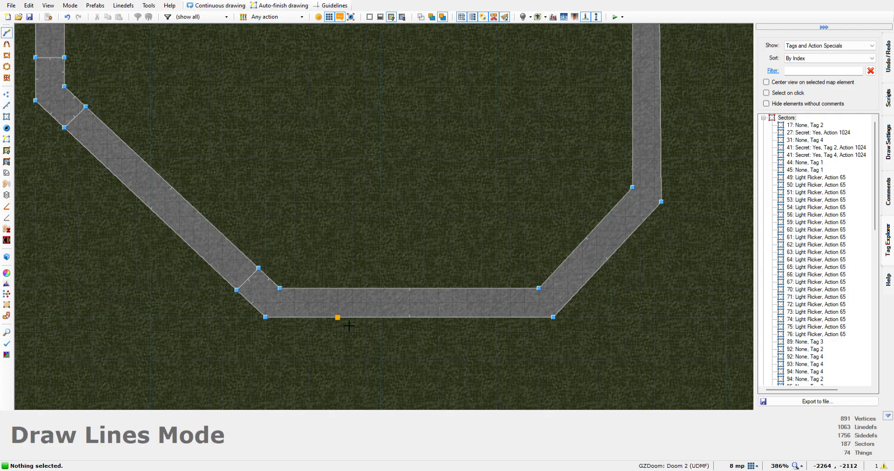
left_click(320, 301)
left_click(320, 329)
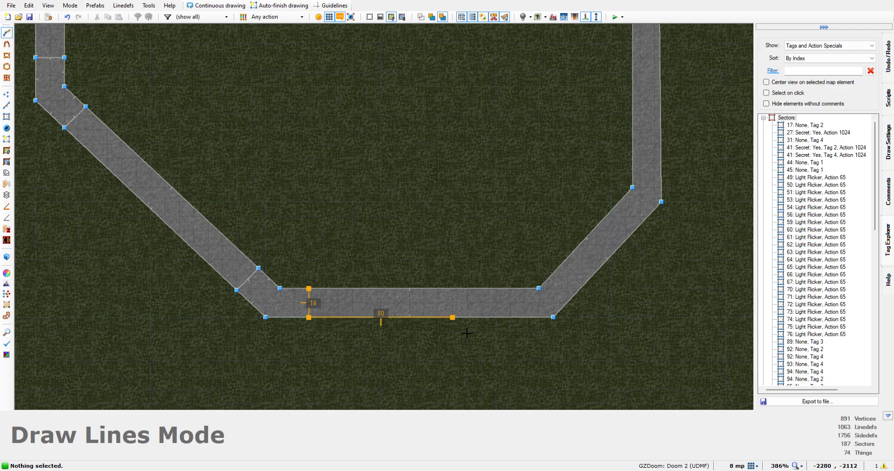
left_click(516, 318)
left_click(511, 289)
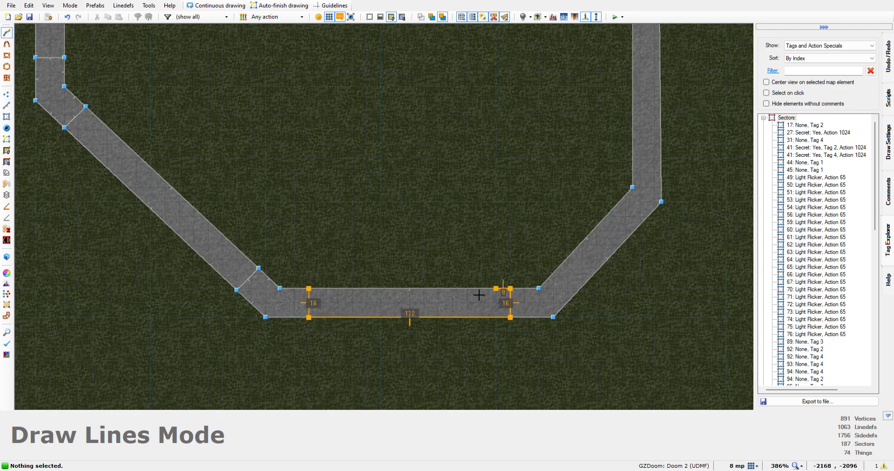
left_click(316, 293)
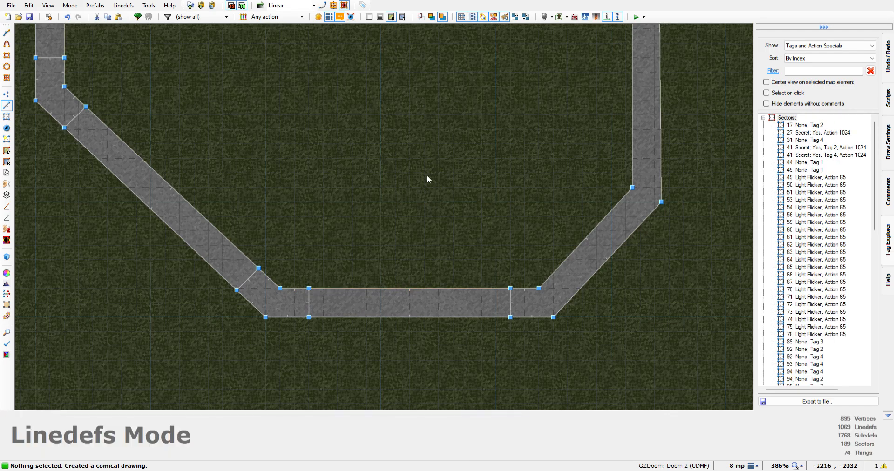
Draw a rectangular sector 192 by 24 map units within the south wall of the northern walled building
scroll(426, 177, "down", 5)
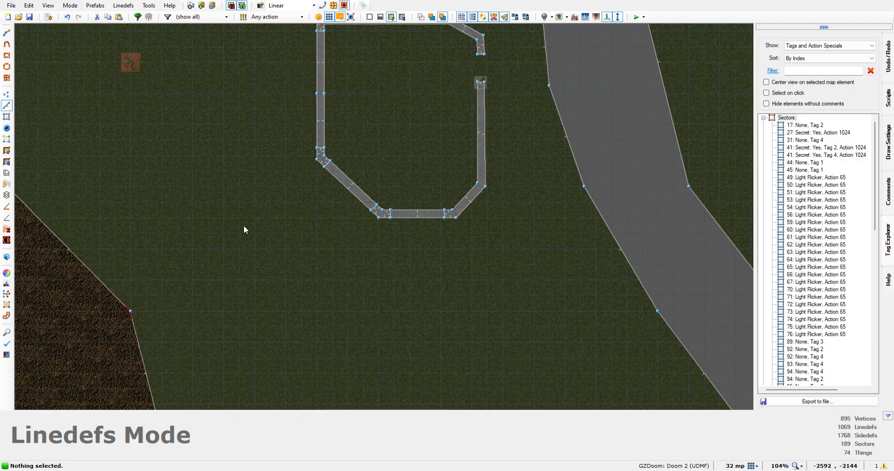
key("Up")
key("Up")
key("Up")
key("Up")
key("Up")
key("Up")
key("Up")
key("Up")
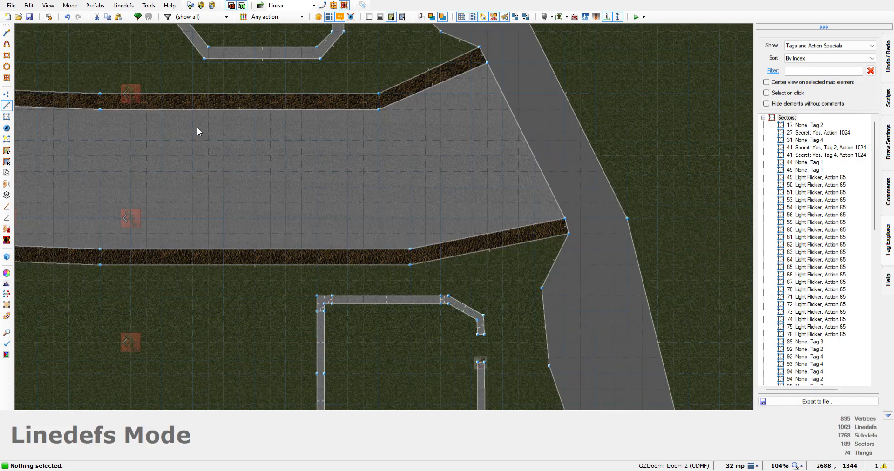
key("Up")
key("Up")
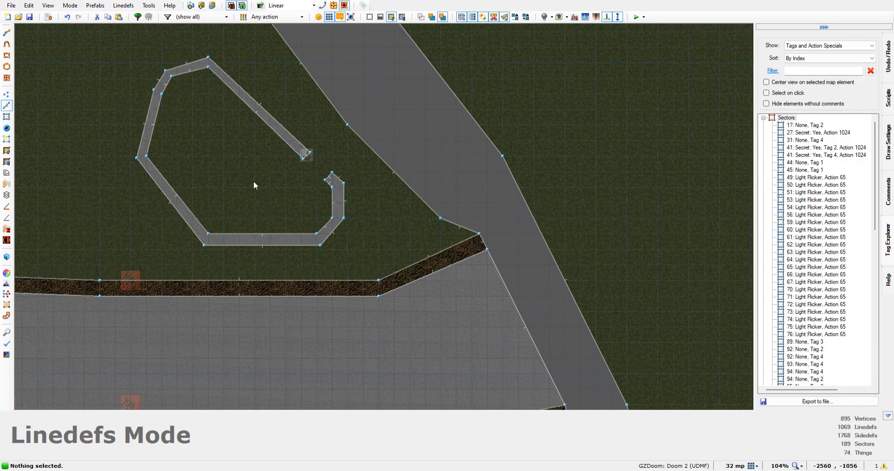
scroll(269, 226, "up", 6)
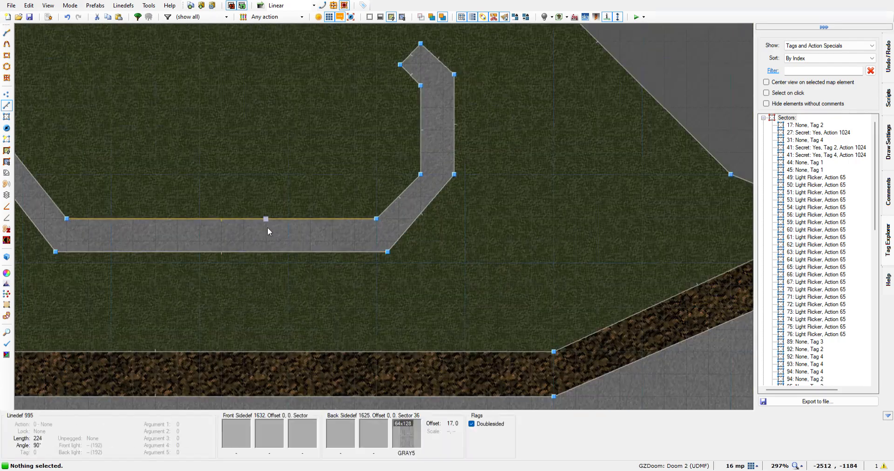
left_click(6, 33)
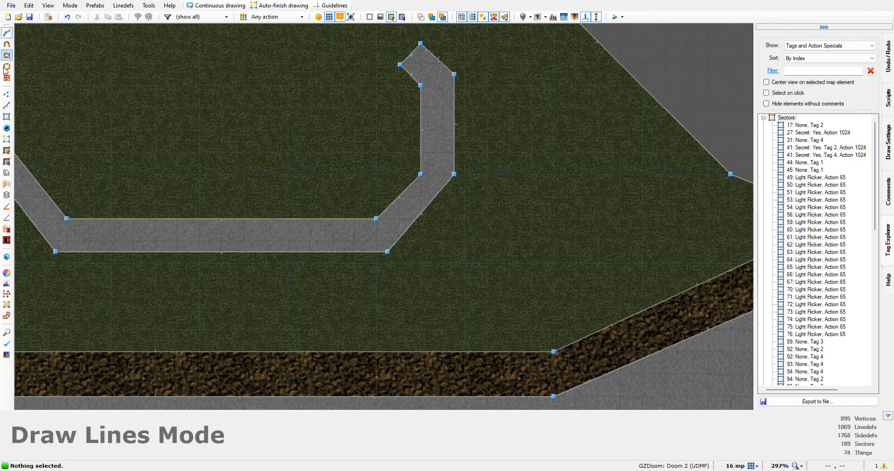
left_click(89, 219)
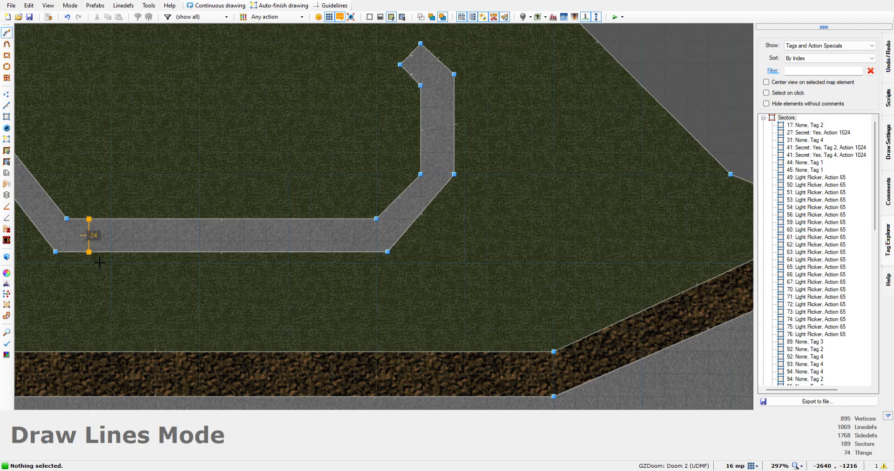
left_click(99, 261)
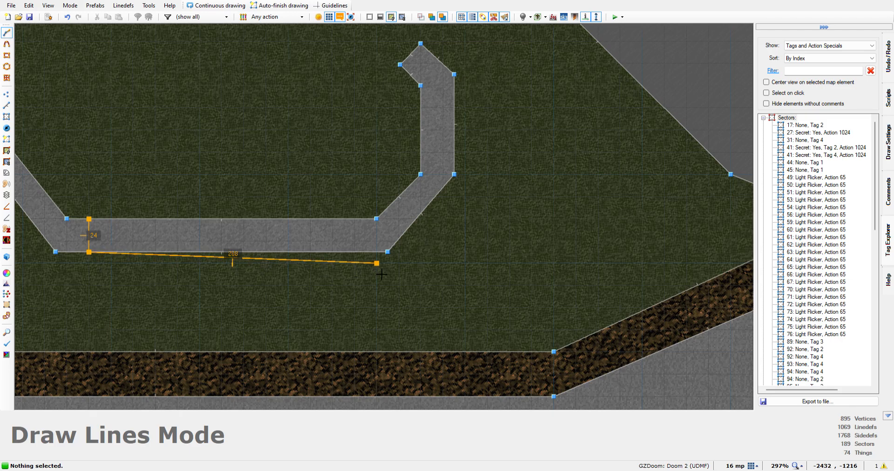
left_click(356, 264)
left_click(356, 227)
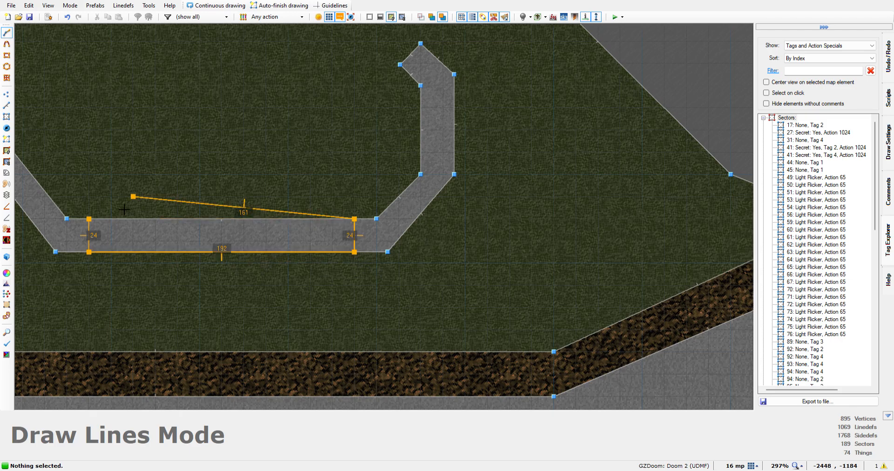
left_click(91, 219)
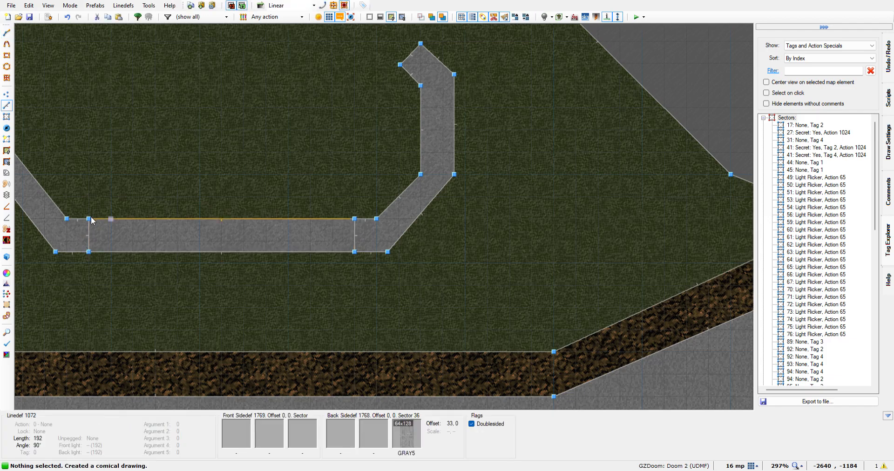
Draw a sector about 163 by 20 map units within the southwest diagonal wall of the northern building
key("Left")
key("Left")
key("Left")
key("Left")
key("Left")
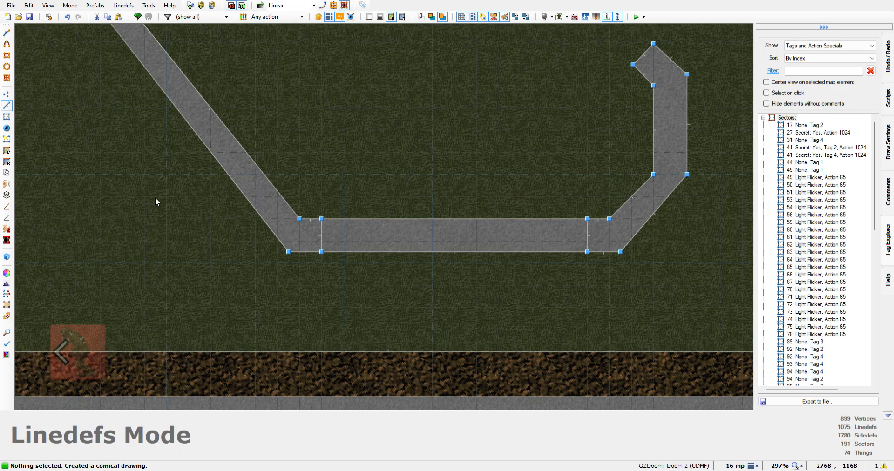
key("Up")
key("Up")
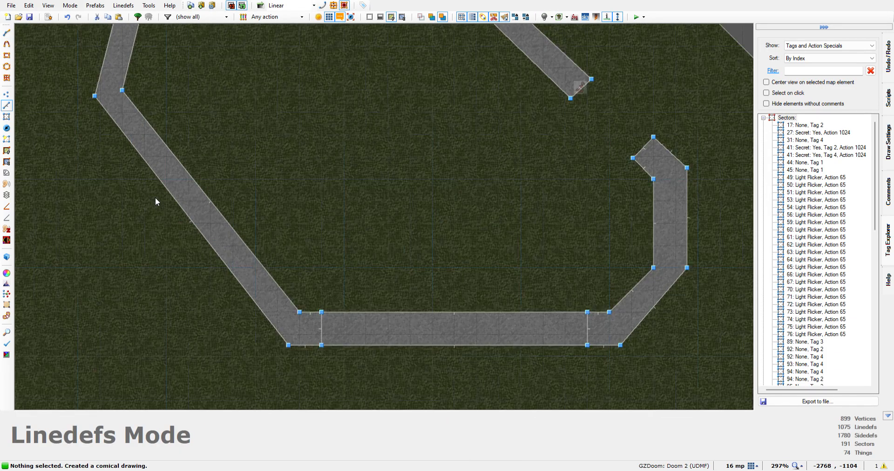
left_click(259, 319)
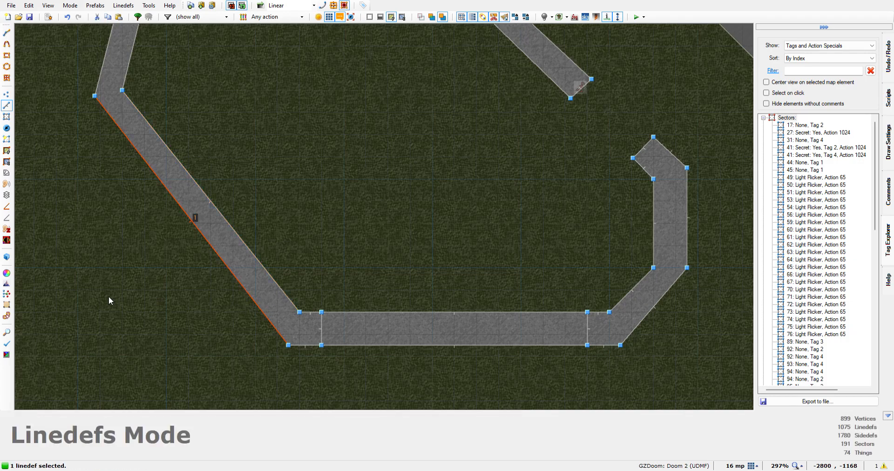
left_click(188, 220)
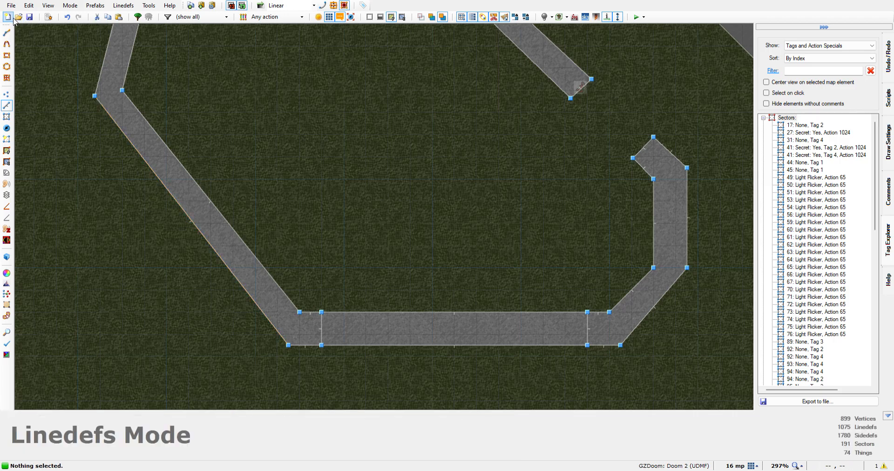
left_click(7, 33)
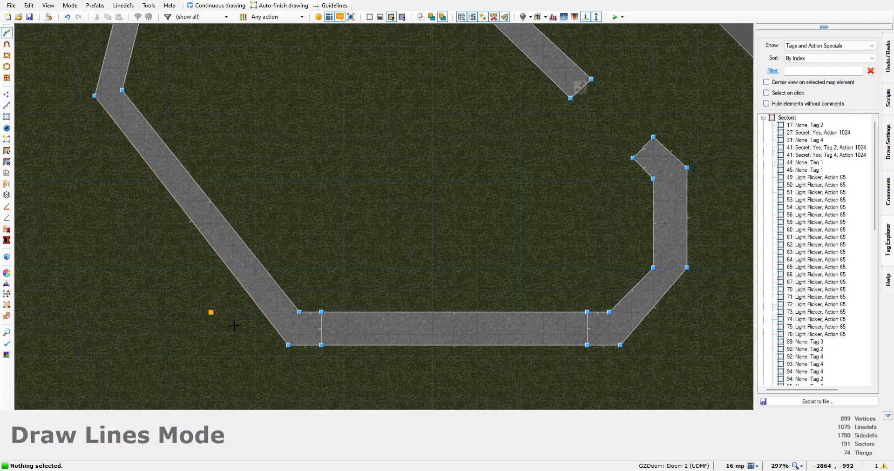
left_click(288, 302)
scroll(269, 316, "up", 4)
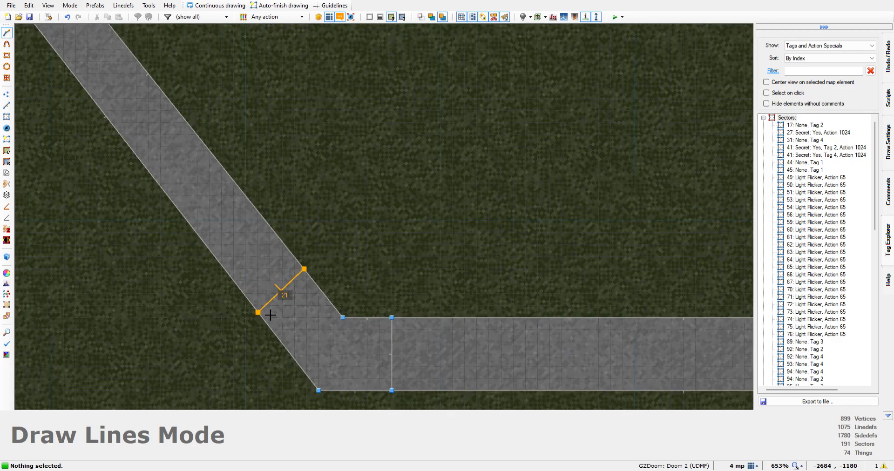
left_click(270, 316)
scroll(270, 316, "down", 5)
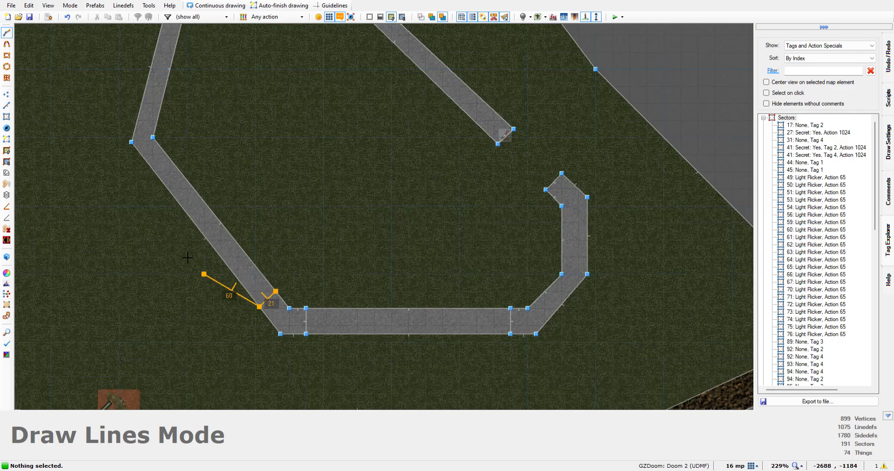
left_click(153, 170)
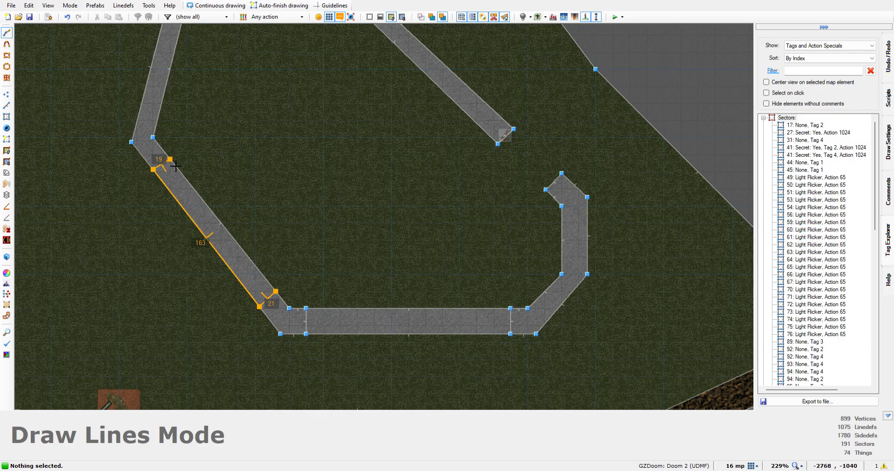
left_click(172, 165)
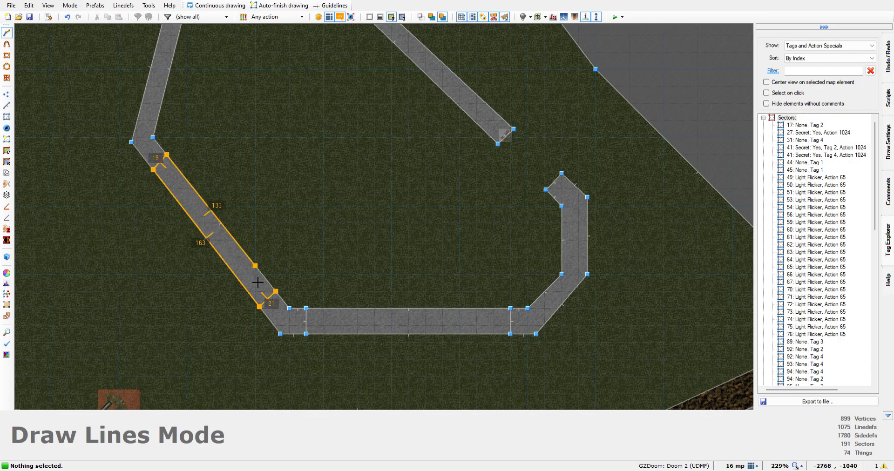
left_click(276, 293)
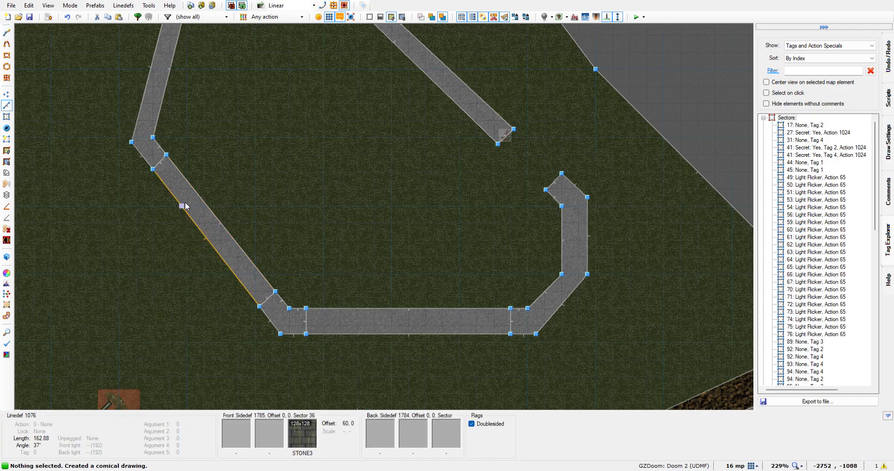
Draw a sector about 104 by 18 map units within the slanted west wall of the northern building
key("Up")
key("Up")
key("Up")
key("Left")
key("Left")
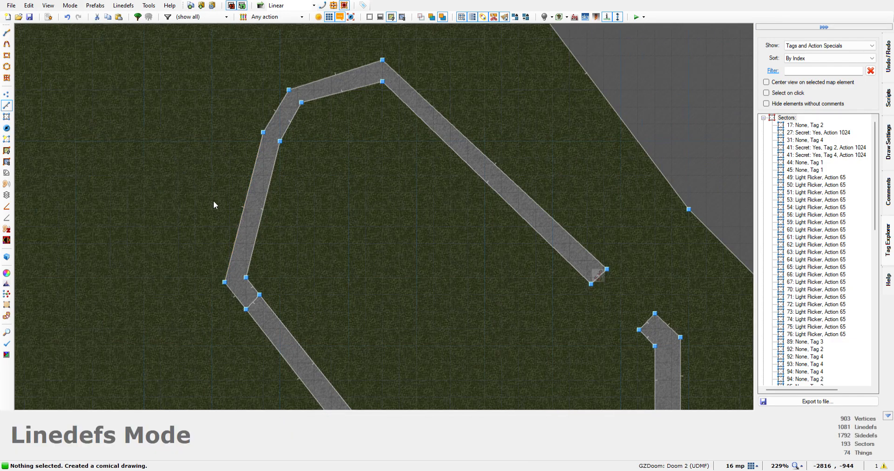
scroll(234, 224, "up", 3)
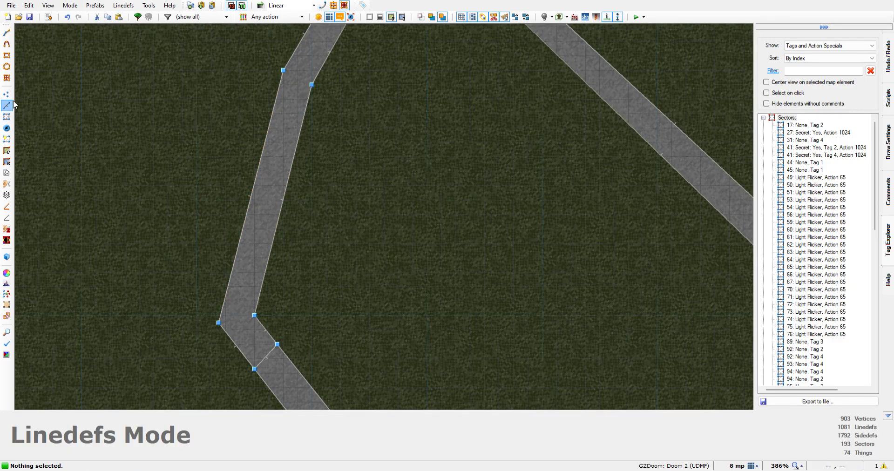
left_click(7, 32)
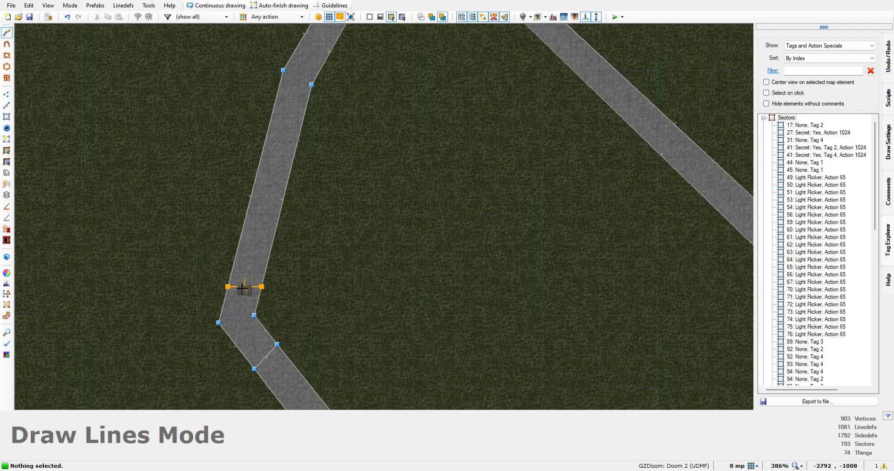
scroll(243, 287, "up", 5)
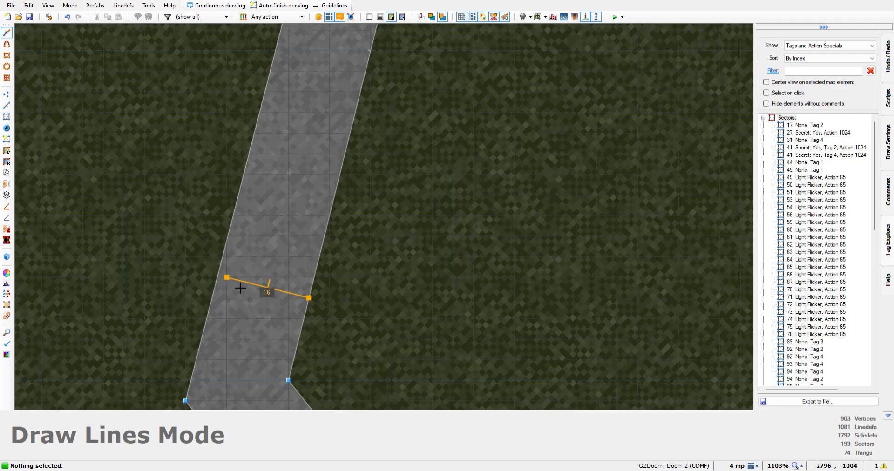
left_click(228, 284)
scroll(228, 283, "down", 9)
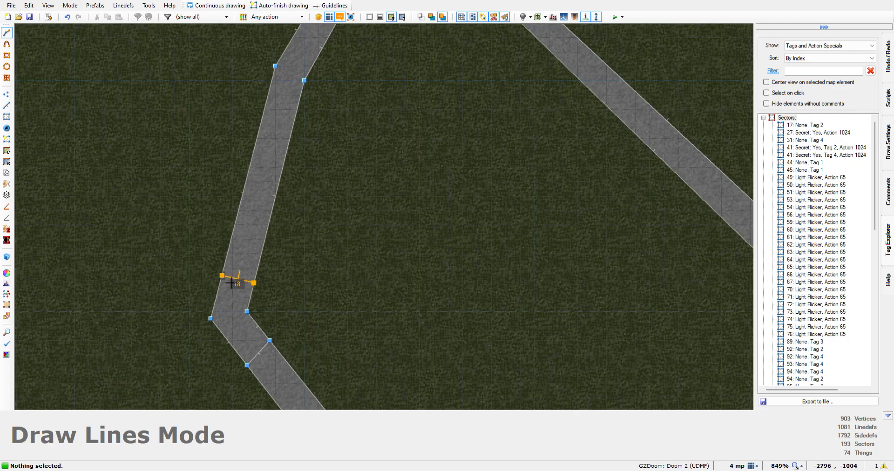
scroll(229, 282, "up", 3)
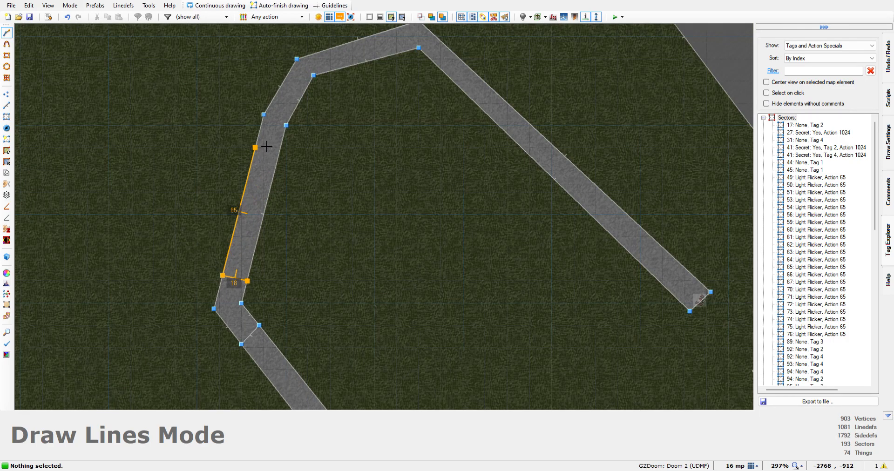
scroll(261, 153, "up", 5)
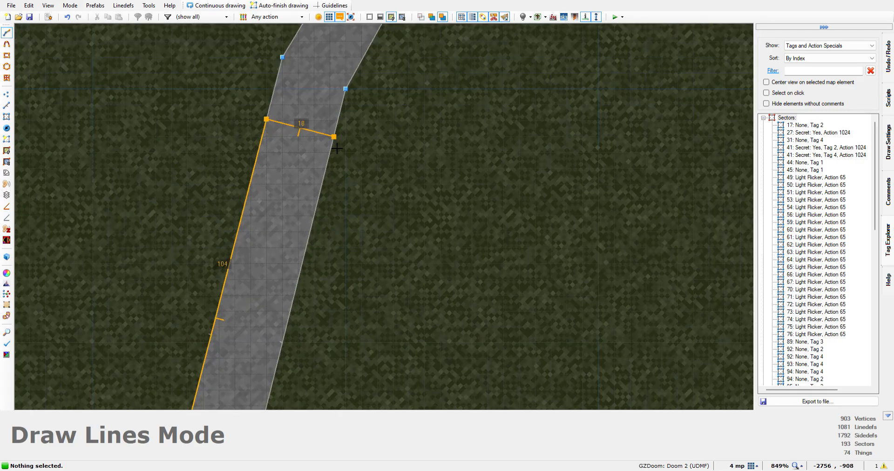
scroll(323, 230, "down", 5)
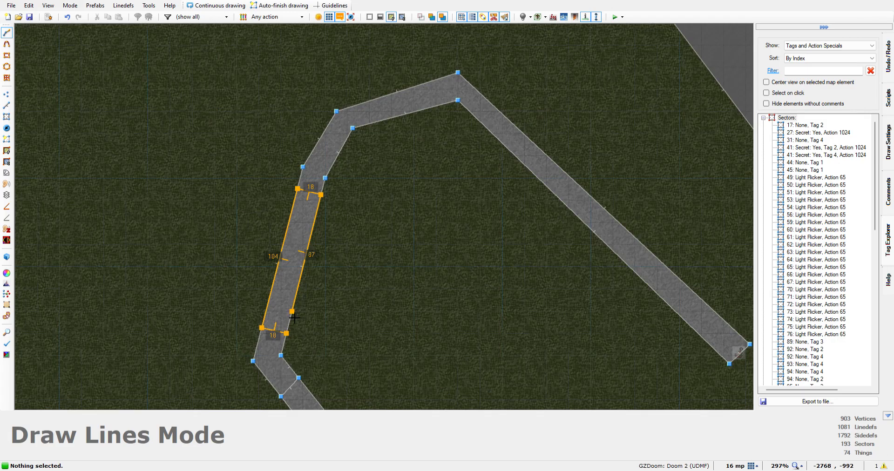
left_click(287, 336)
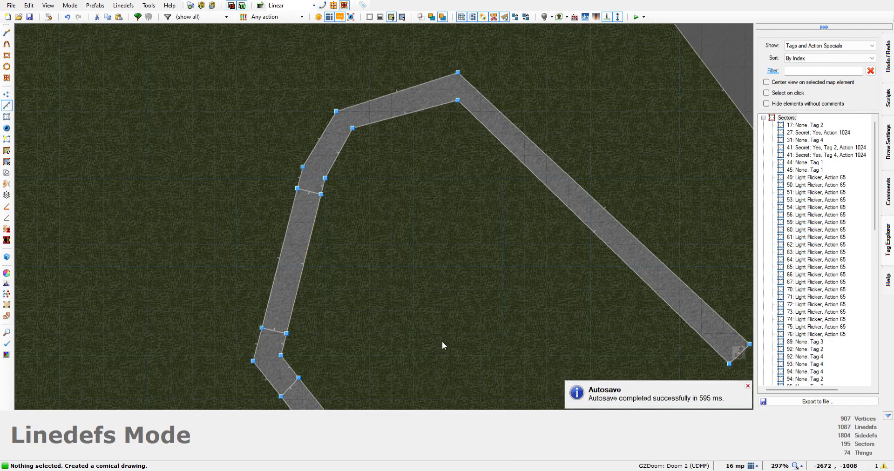
Select the three divided wall sectors on the west, southwest diagonal and south sides of the northern building
scroll(410, 287, "down", 2)
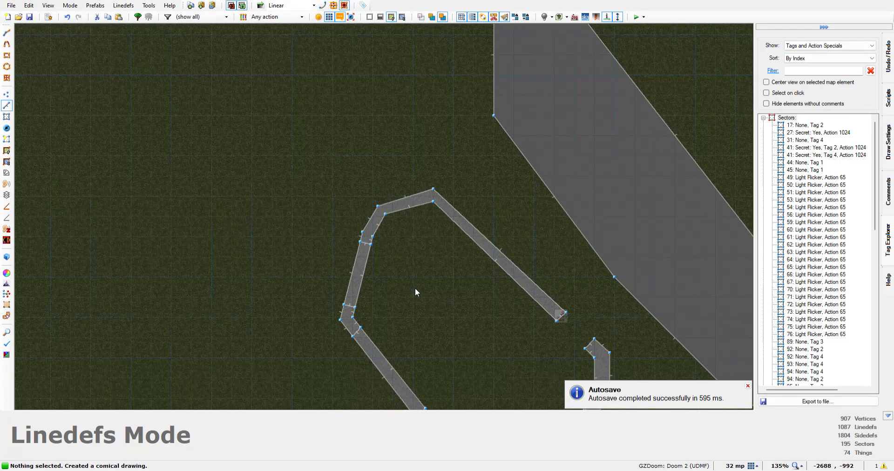
scroll(415, 296, "up", 1)
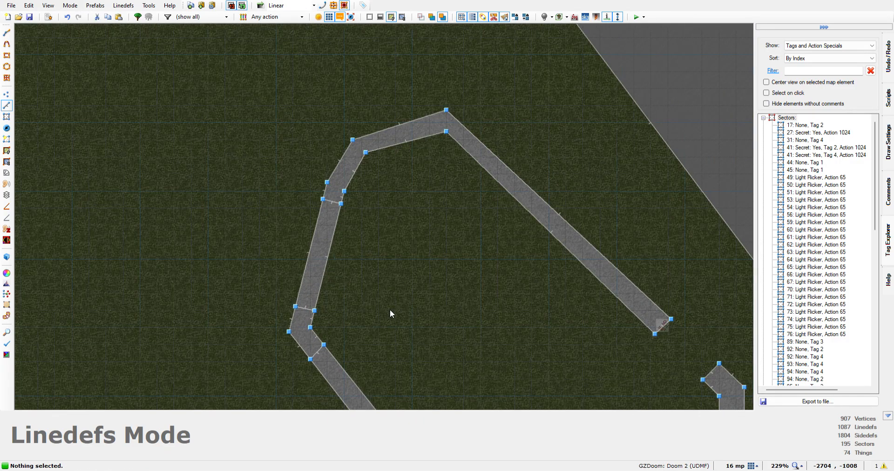
key("w")
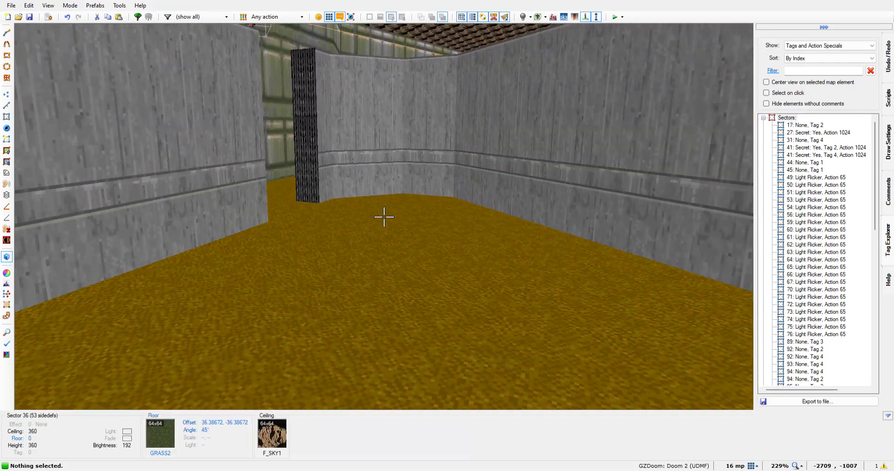
key("w")
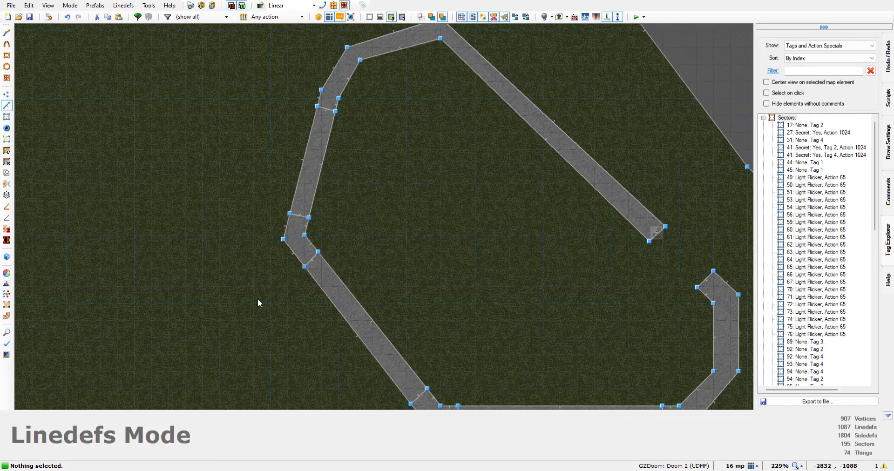
key("s")
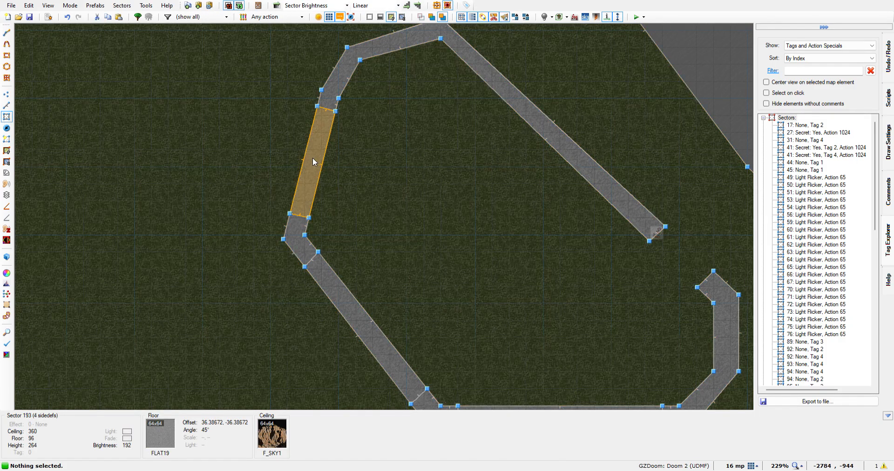
left_click(311, 158)
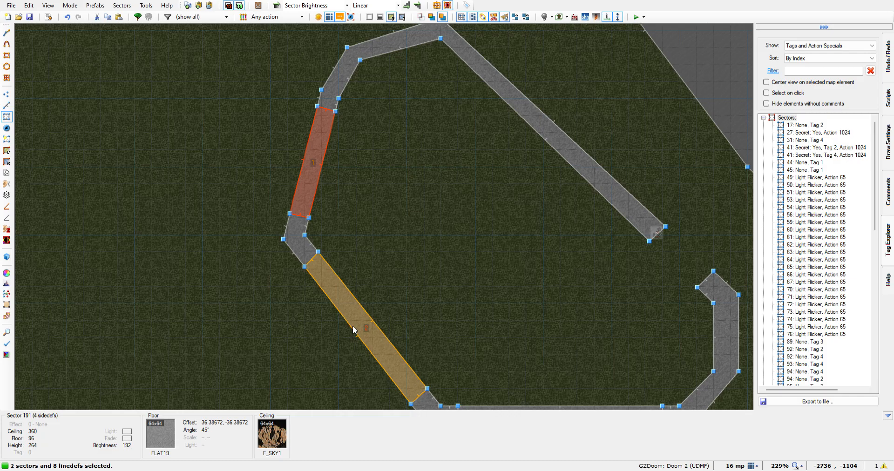
key("Down")
key("Down")
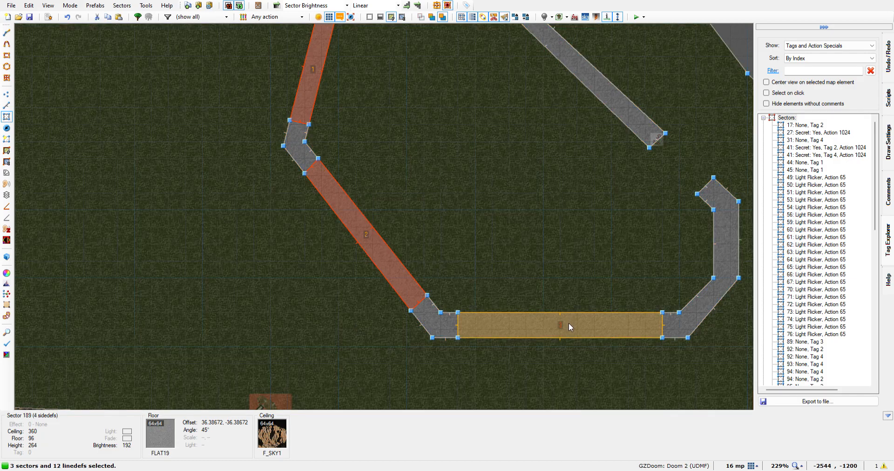
Add the north, west, southwest diagonal and south wall sectors of the southern building to the selection
key("Down")
key("Down")
key("Down")
key("Down")
key("Down")
key("Down")
key("Down")
key("Down")
key("Down")
scroll(590, 328, "down", 3)
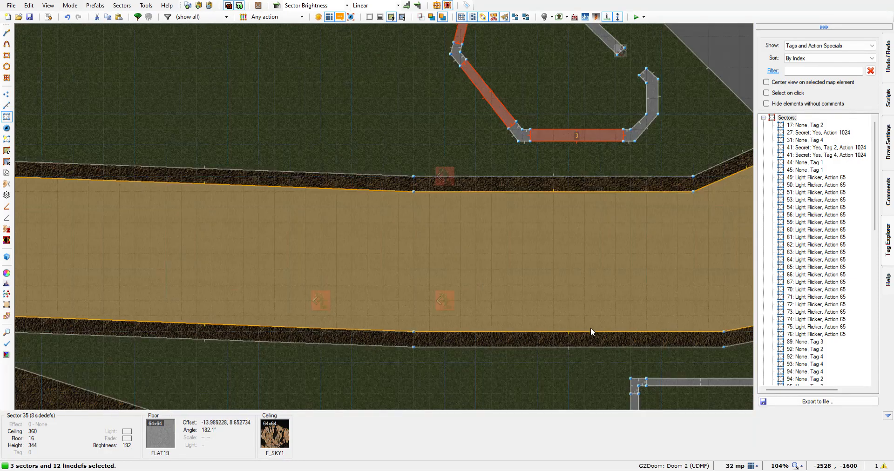
scroll(590, 328, "down", 3)
key("Down")
key("Down")
key("Down")
key("Down")
key("Right")
key("Right")
key("Right")
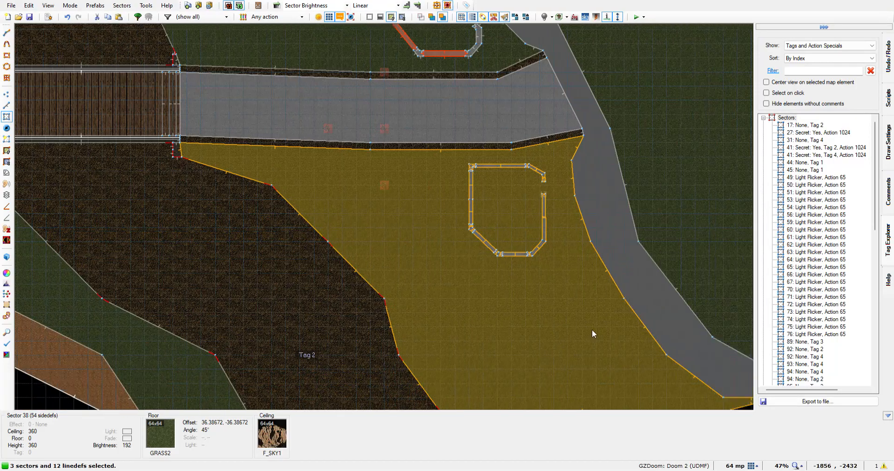
key("Up")
key("Right")
key("Right")
scroll(395, 224, "up", 3)
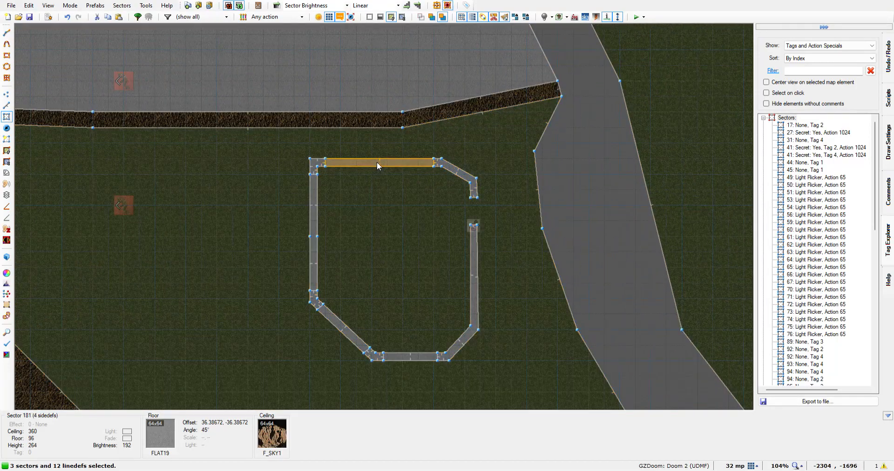
left_click(376, 162)
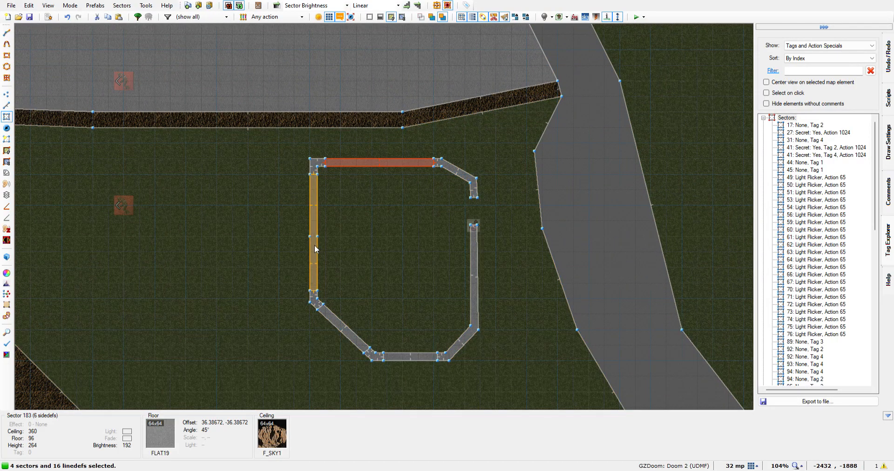
left_click(314, 247)
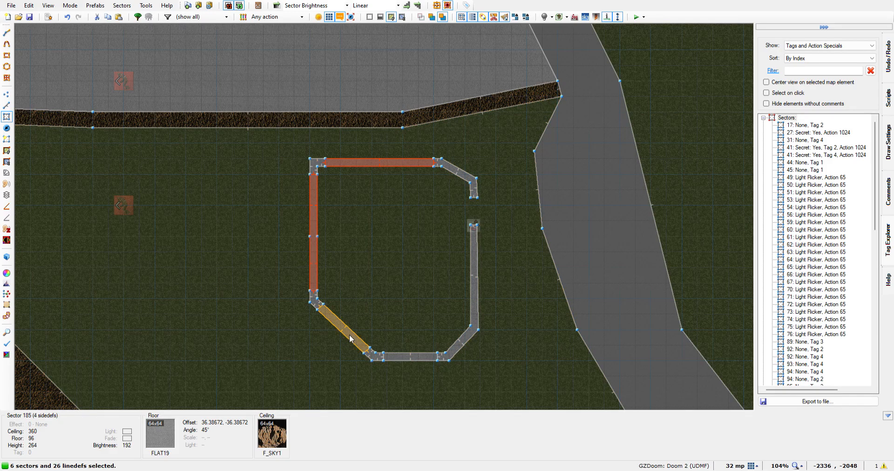
left_click(347, 334)
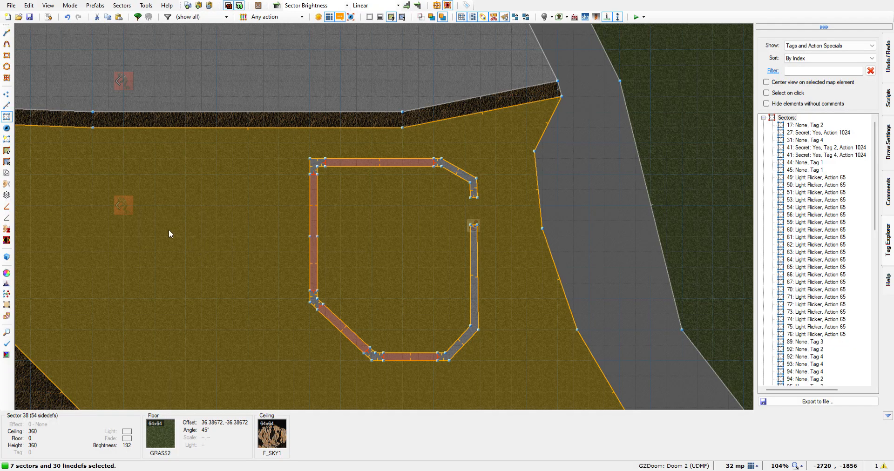
Lower the floors of the selected wall sectors slightly in the 3D view
key("q")
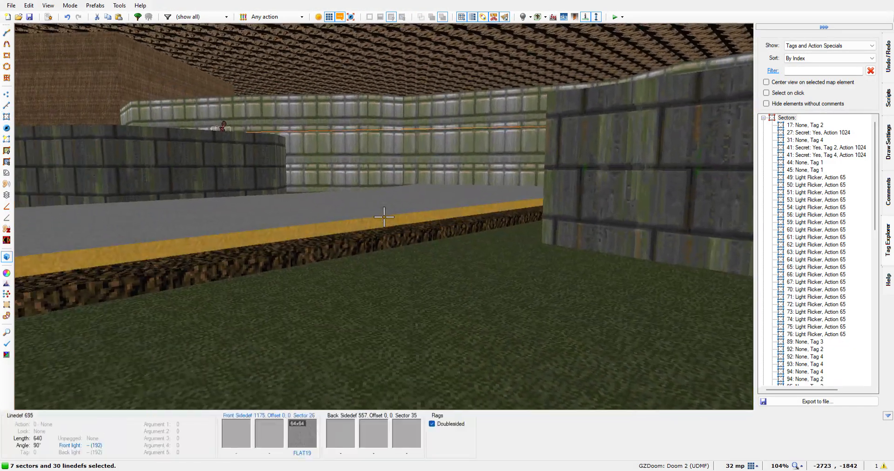
scroll(384, 216, "down", 1)
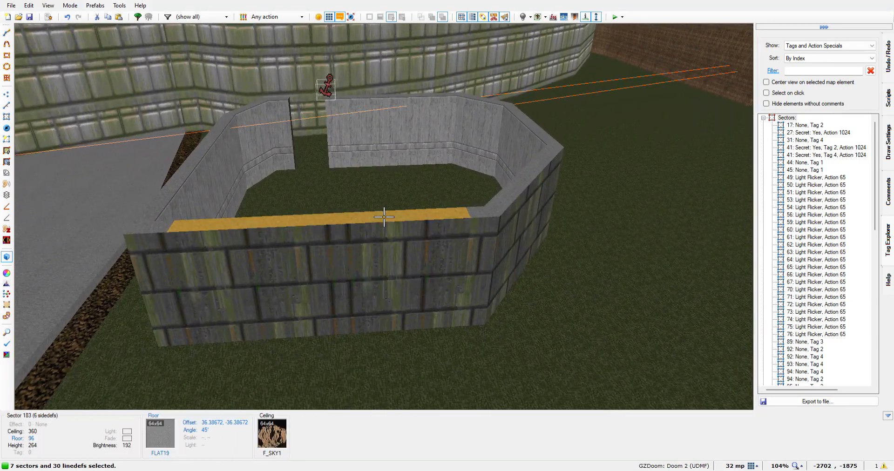
scroll(384, 217, "down", 1)
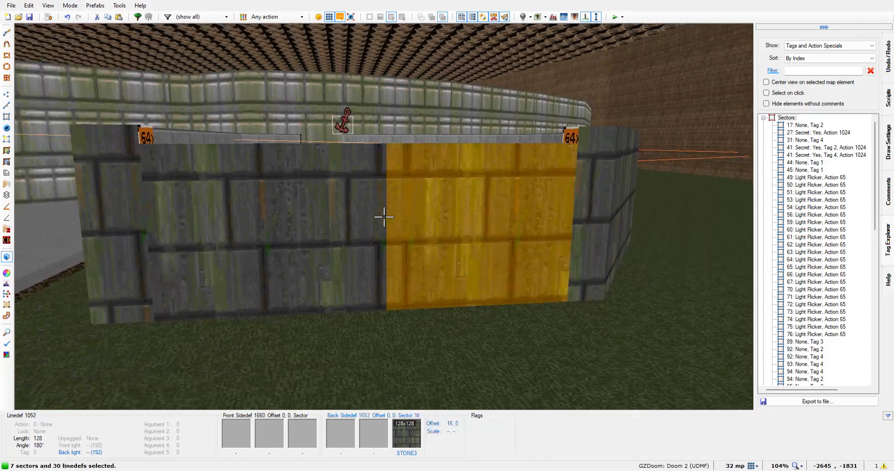
Undo the floor height change made to the seven selected wall sectors
key("s")
key("e")
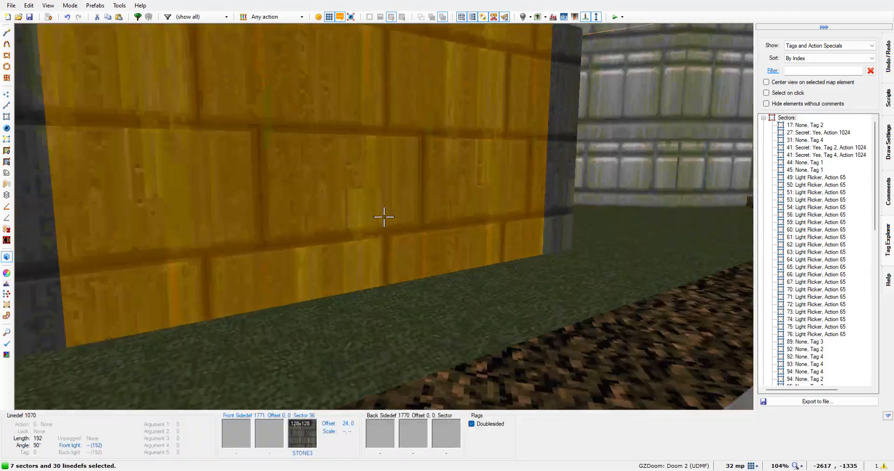
key("d")
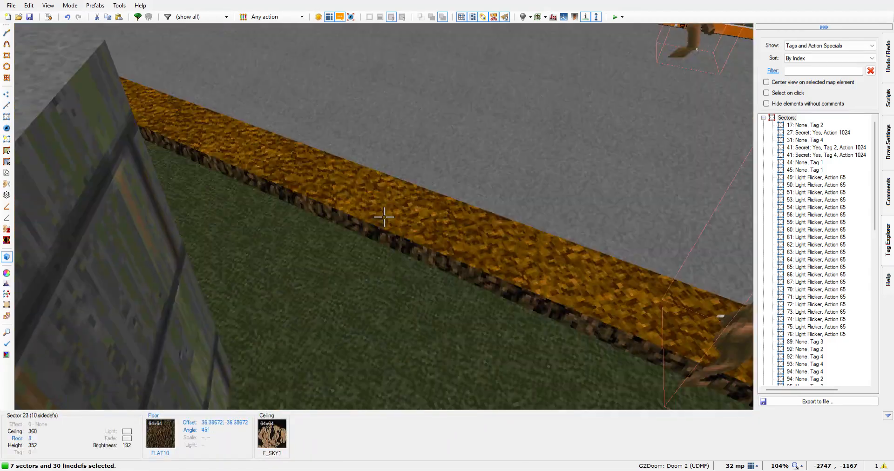
key("f")
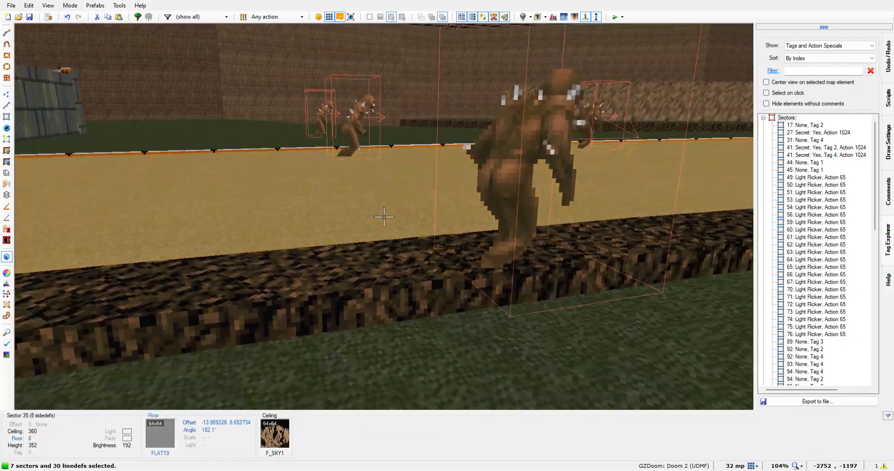
key("e")
key("e")
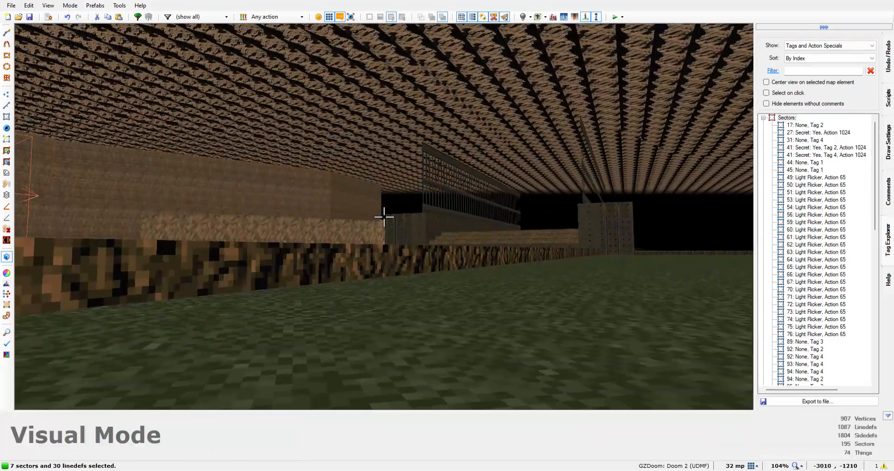
key("d")
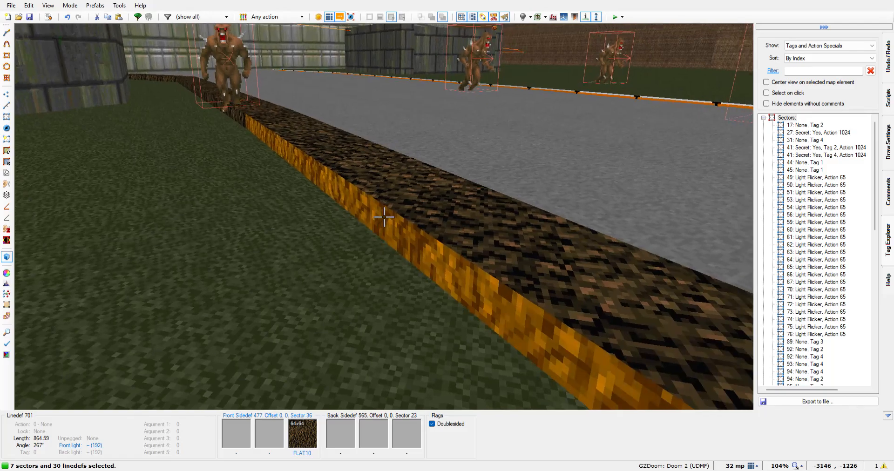
key("w")
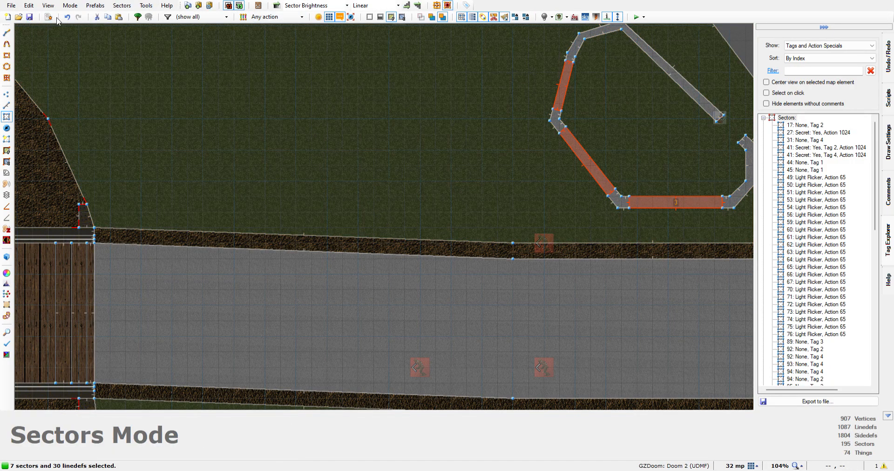
left_click(68, 17)
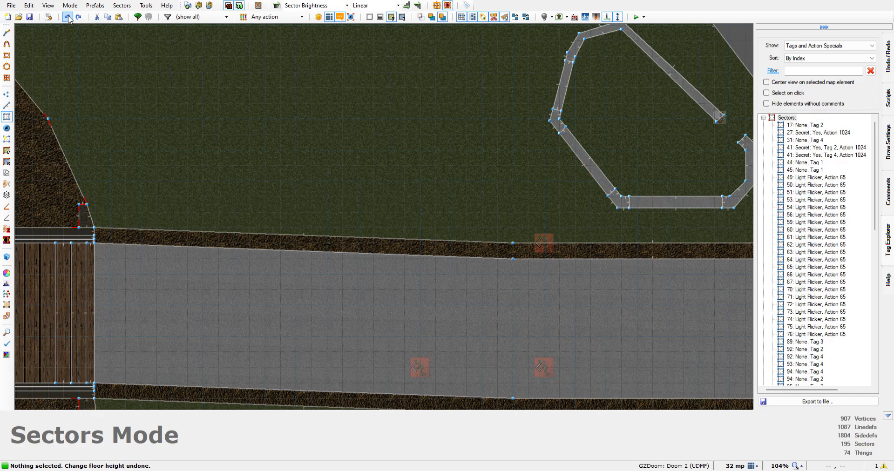
Compare the heights of the grey road and its brown borders beside the northern and southern grass areas in 3D
key("w")
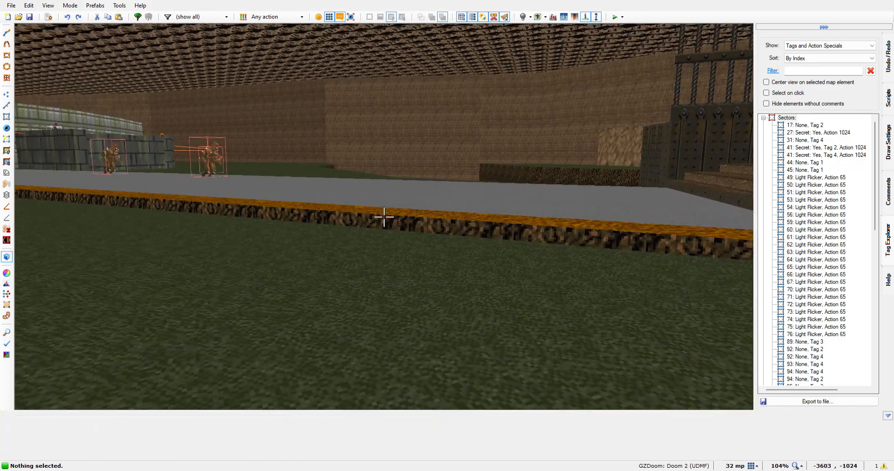
key("w")
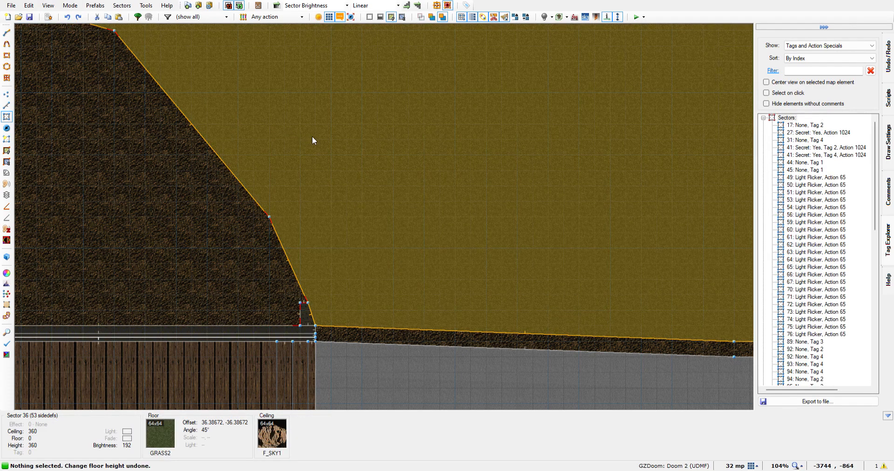
key("w")
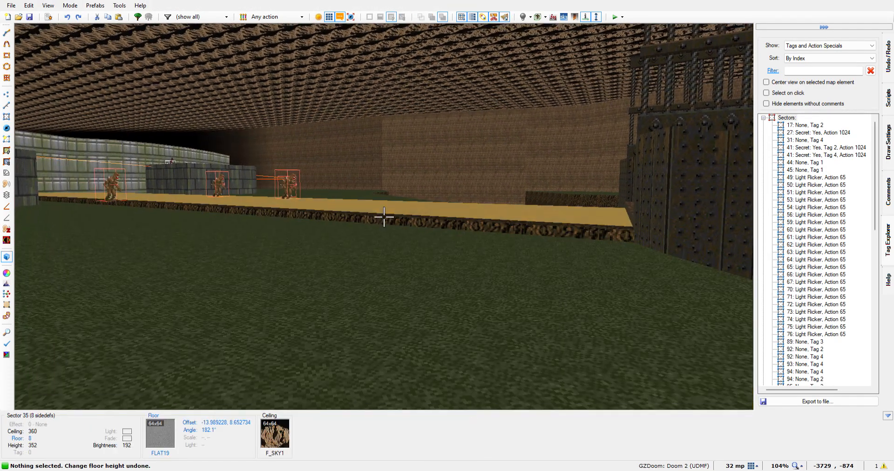
key("e")
key("e")
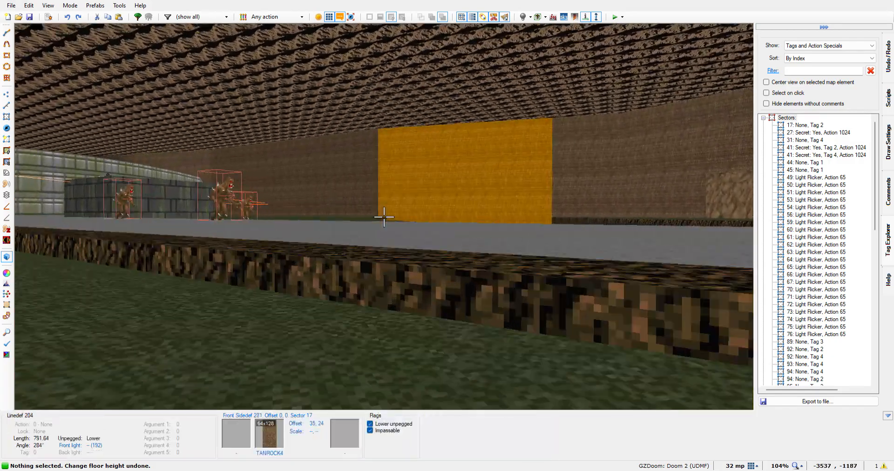
key("e")
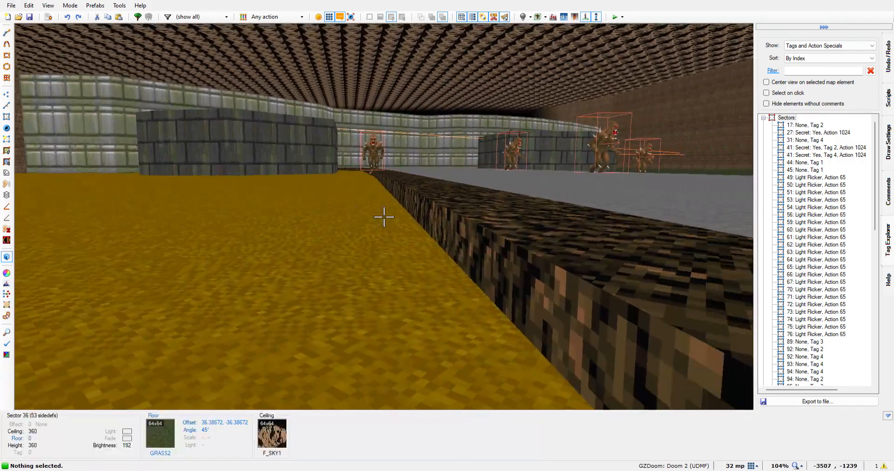
key("e")
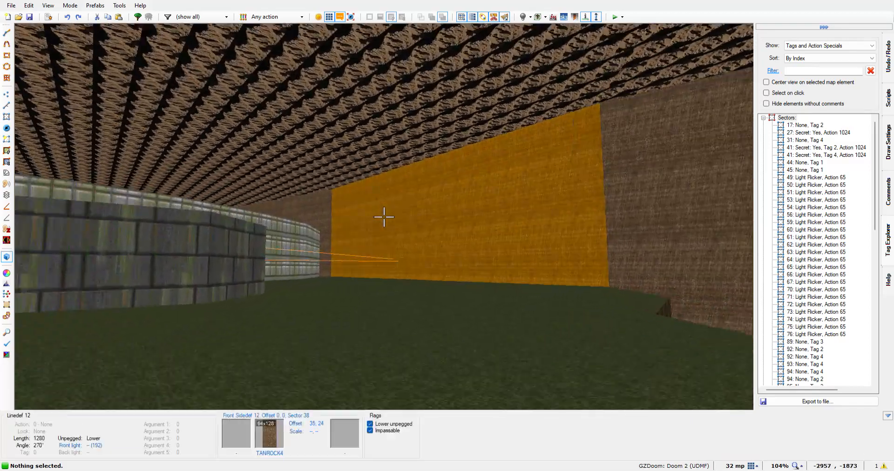
key("e")
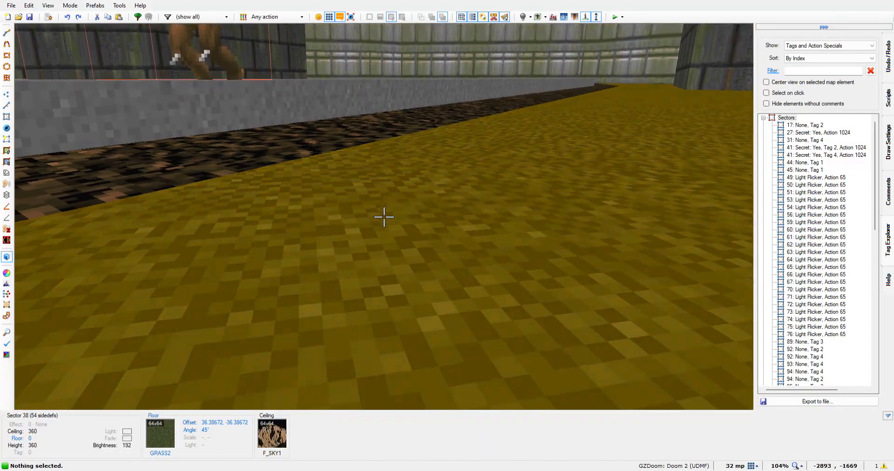
key("d")
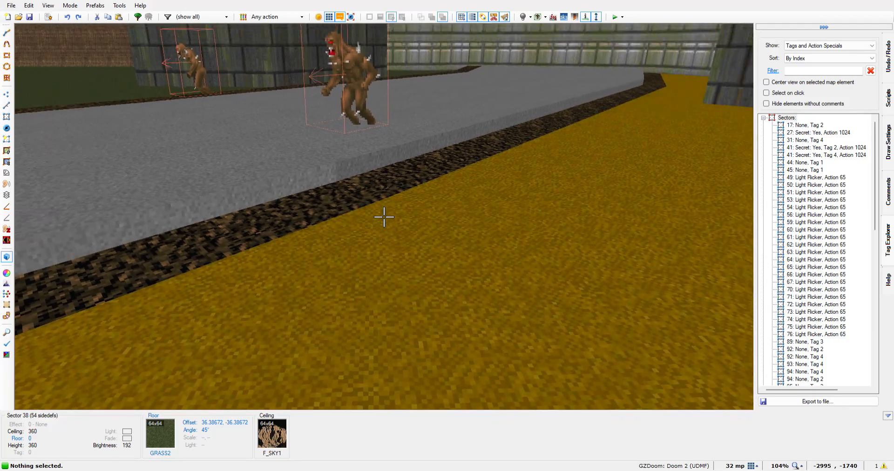
key("q")
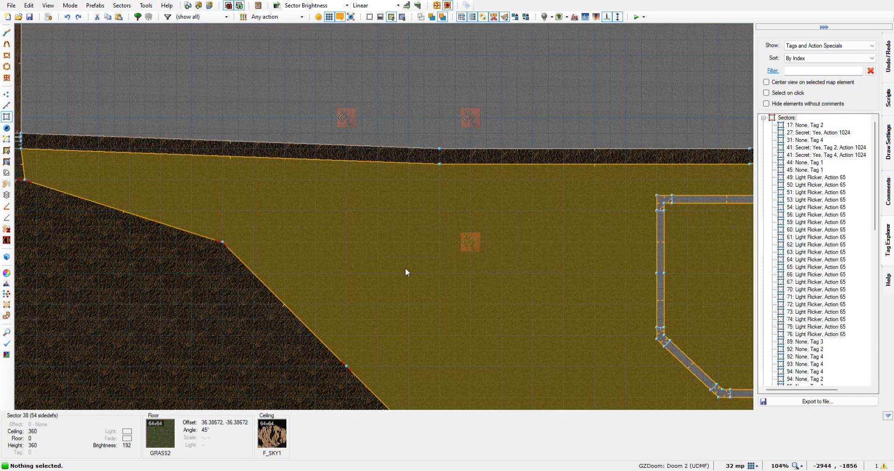
key("q")
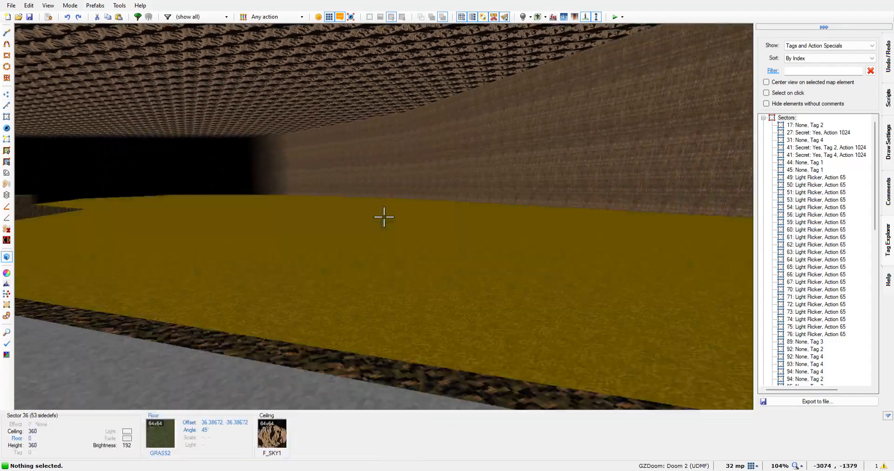
key("w")
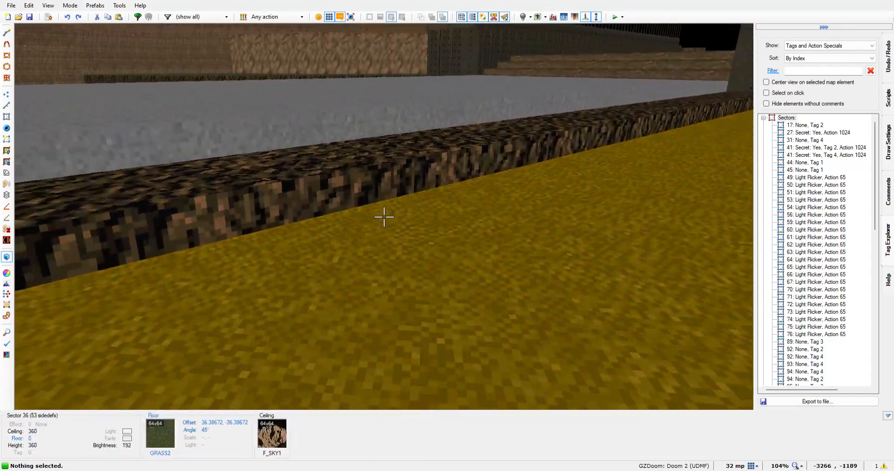
key("e")
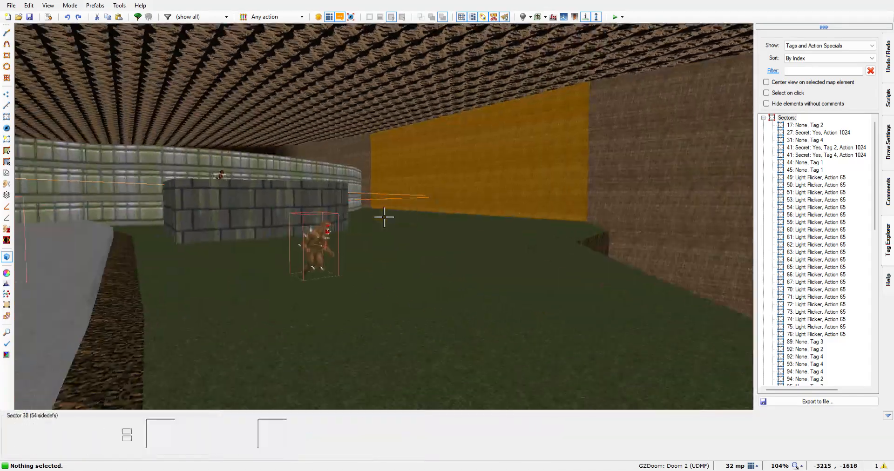
key("f")
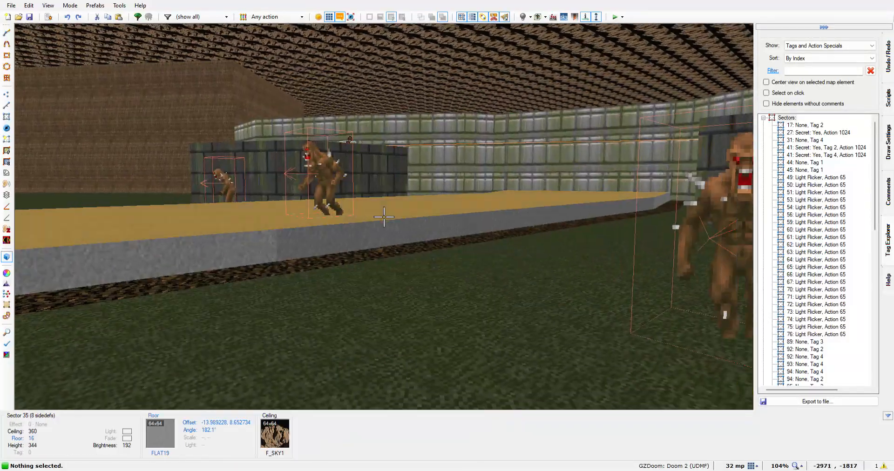
key("w")
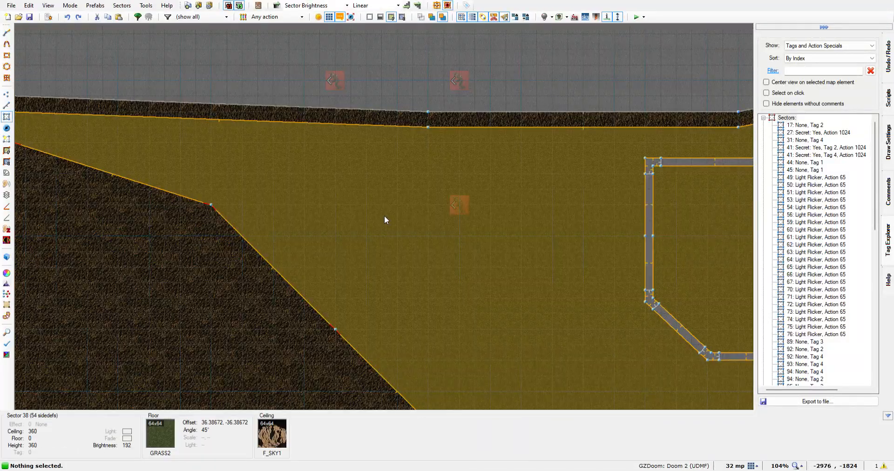
Undo the unwanted floor height changes along the road's southern border and return to the 3D view
left_click(67, 18)
key("w")
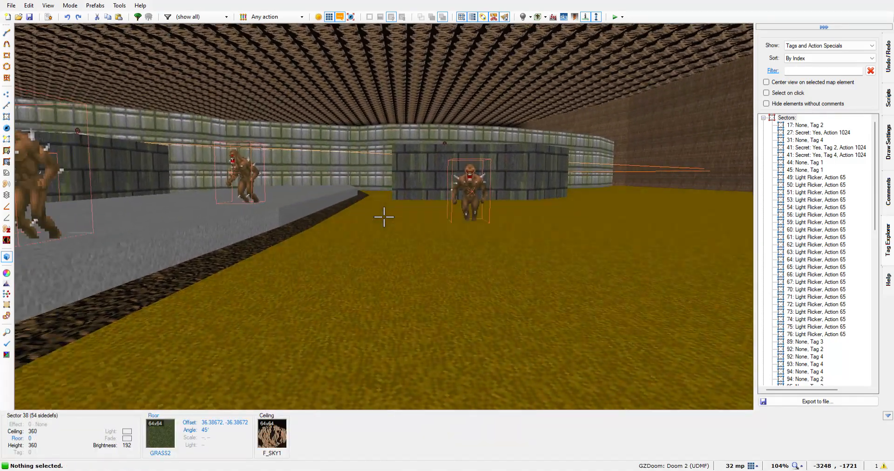
key("w")
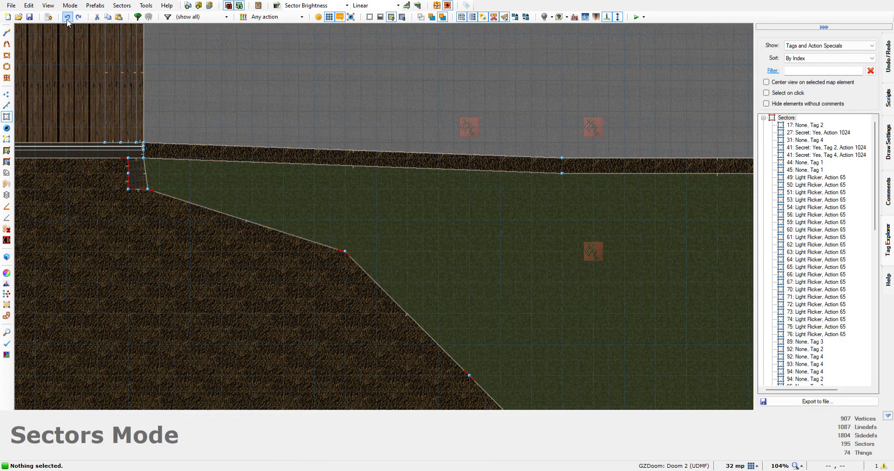
left_click(67, 17)
key("w")
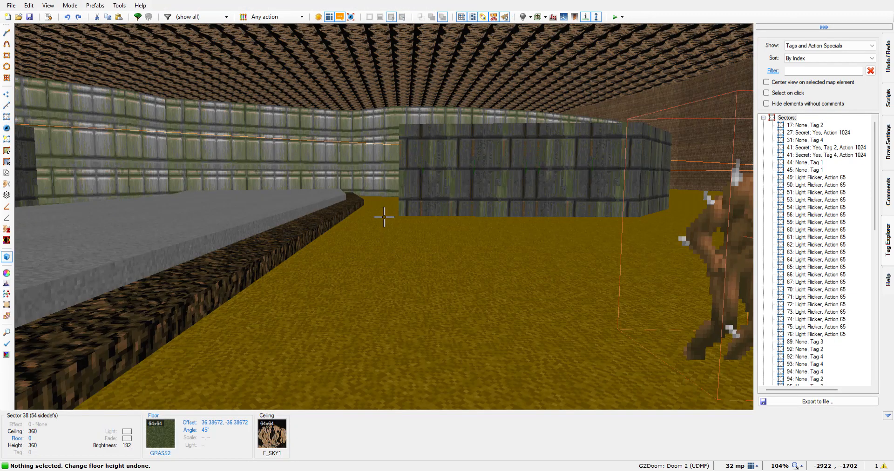
Select the floors of the four divided wall sectors on top of the southern building in 3D
key("e")
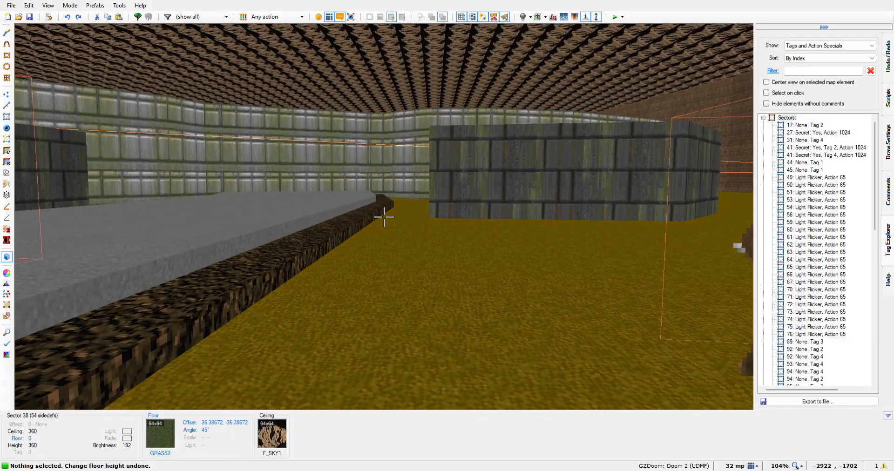
key("e")
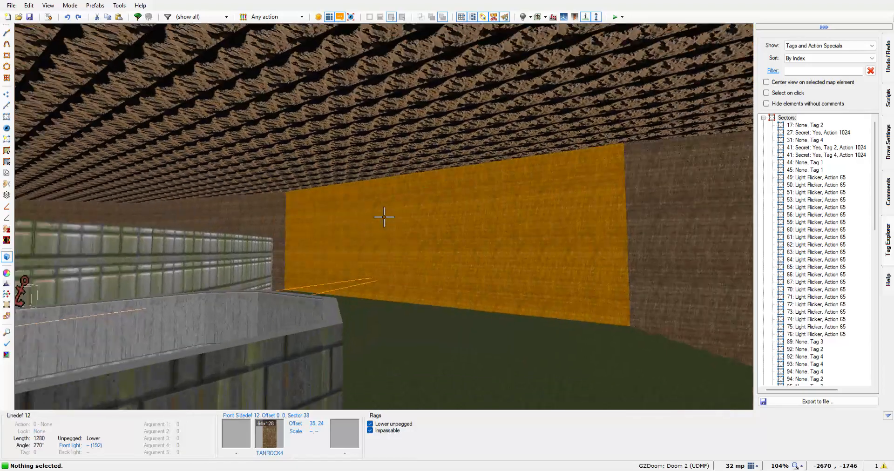
key("d")
key("d")
key("e")
key("d")
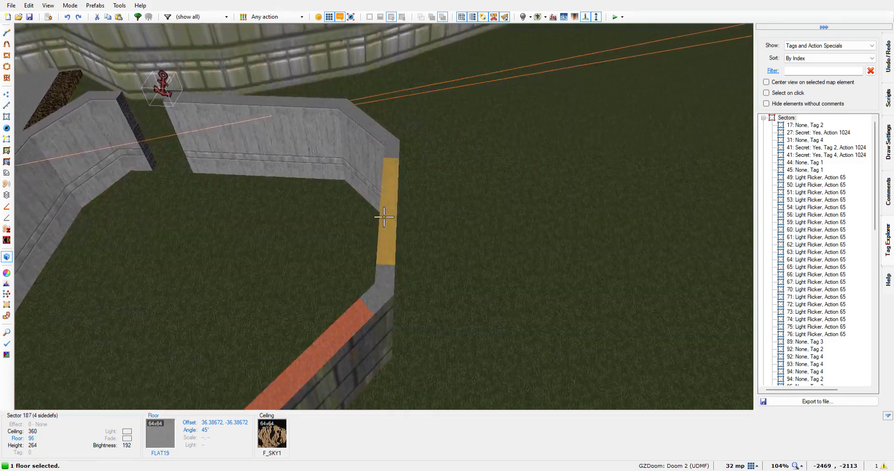
left_click(384, 217)
left_click(384, 216)
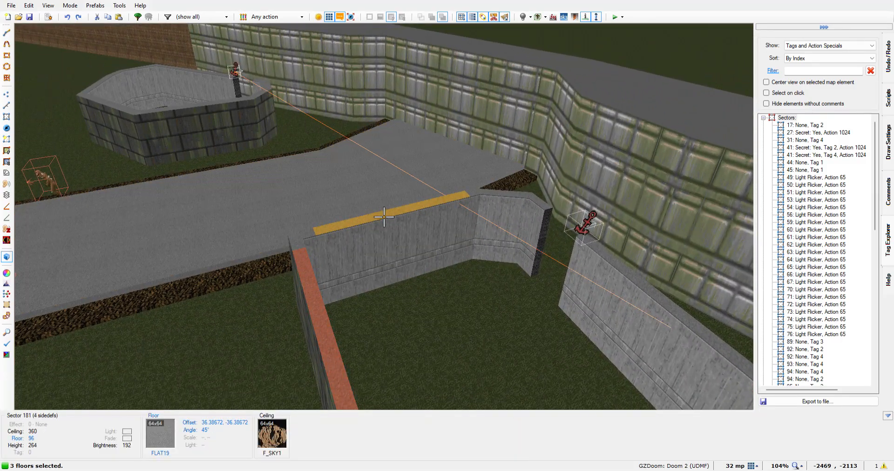
left_click(384, 216)
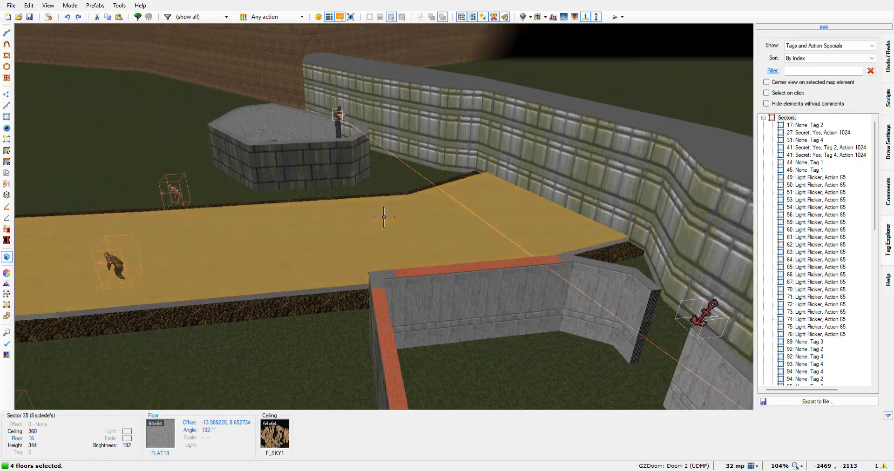
Add the floors of the northern building's three divided wall sectors to the selection
key("e")
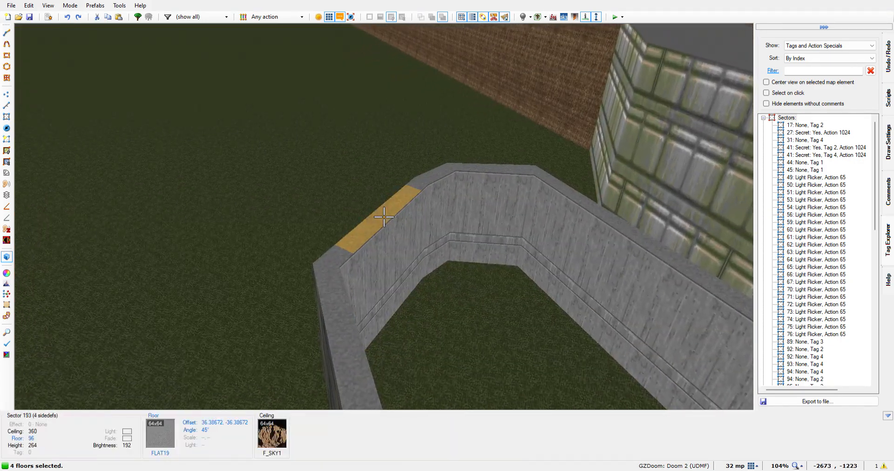
left_click(383, 217)
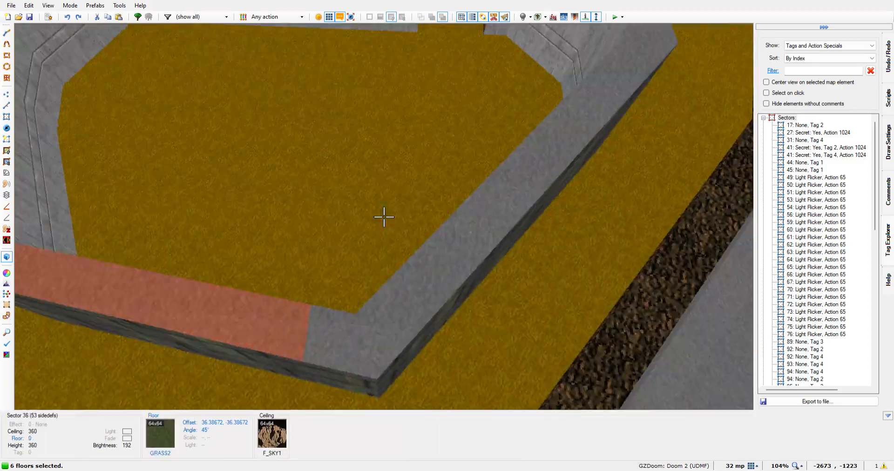
left_click(384, 217)
left_click(384, 216)
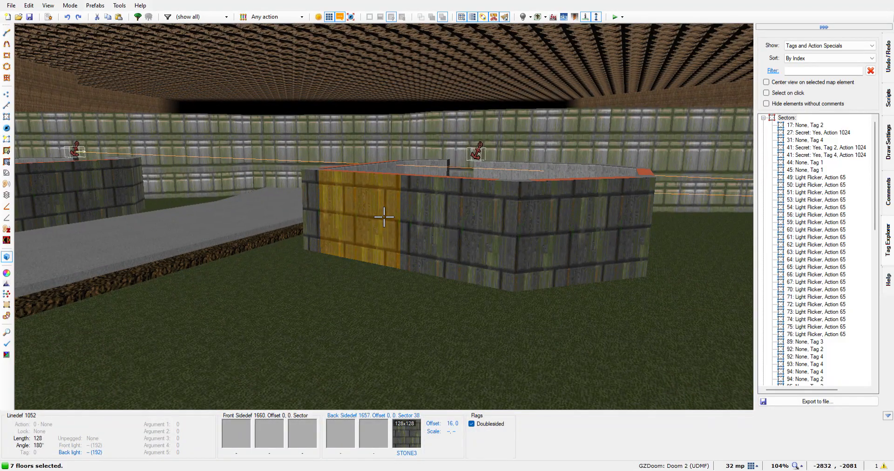
Lower the seven selected wall floors together to form low walls between the taller corner pillars of both buildings
scroll(384, 216, "down", 1)
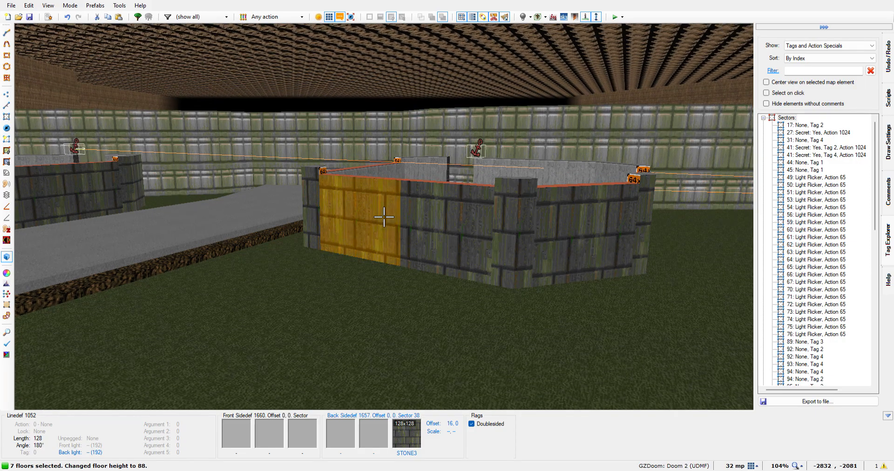
scroll(384, 216, "down", 5)
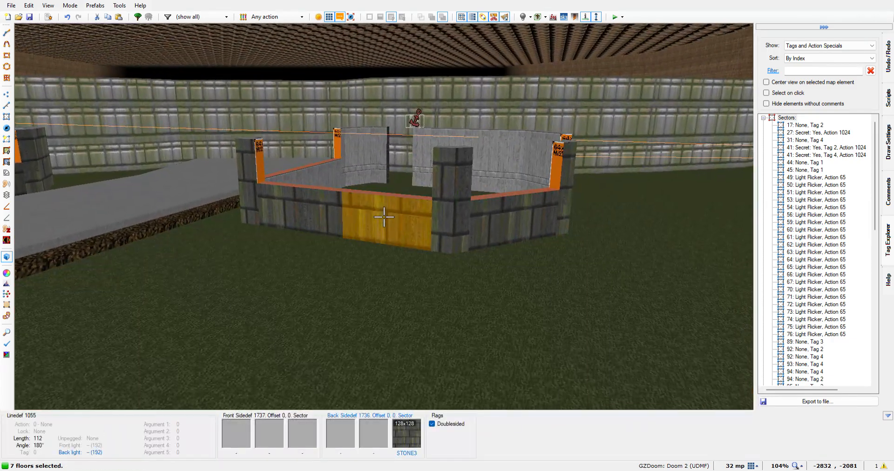
scroll(384, 216, "up", 1)
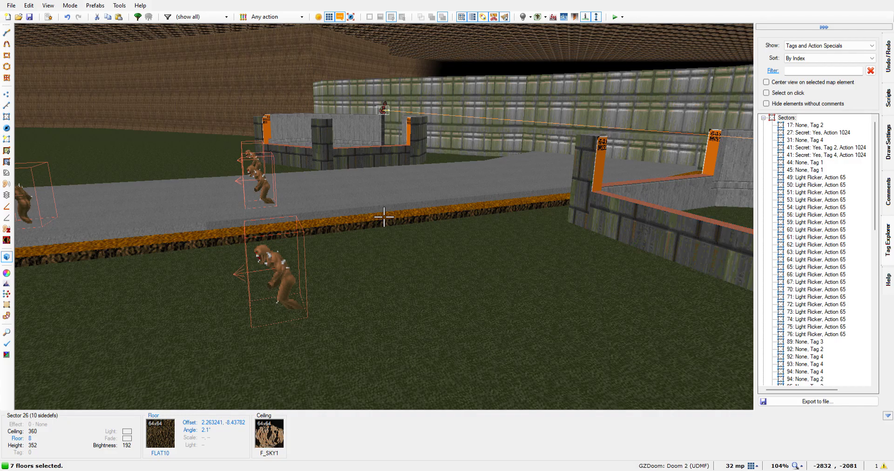
key("e")
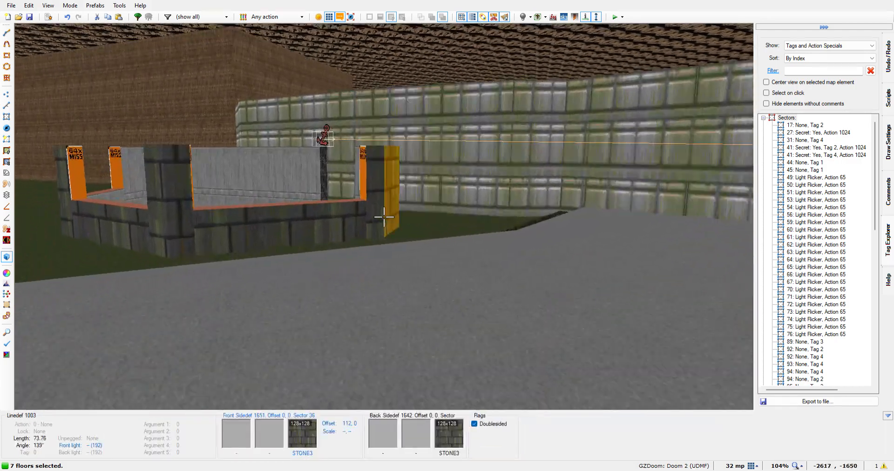
Select the eight missing-texture pillar sides above the low walls of the southern building in 3D
key("e")
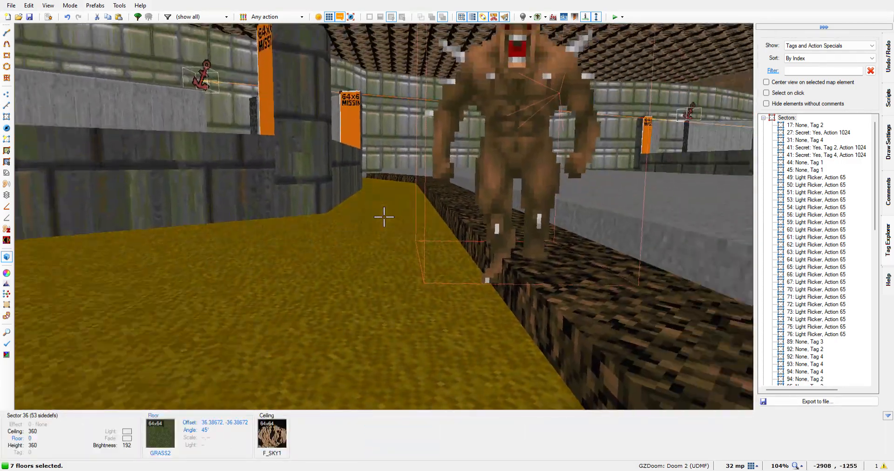
key("e")
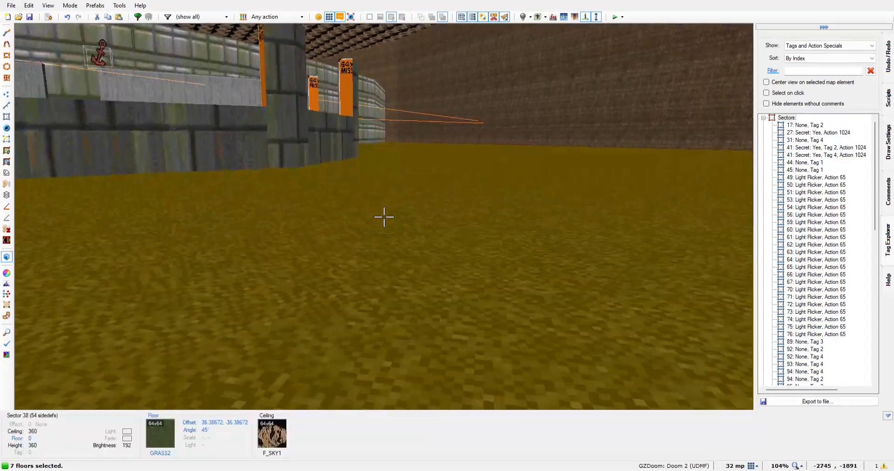
key("d")
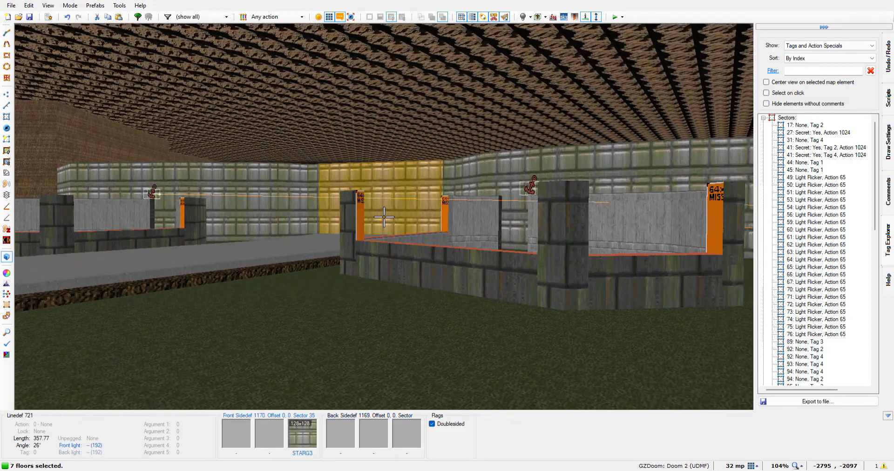
key("w")
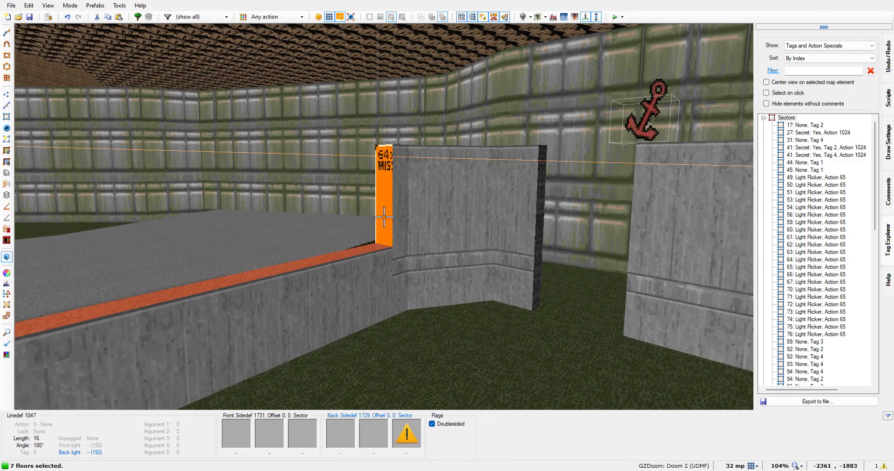
left_click(384, 216)
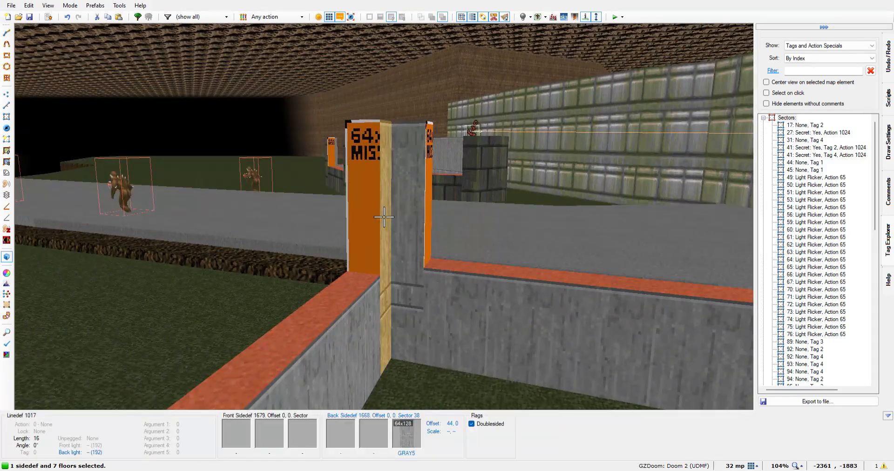
left_click(384, 217)
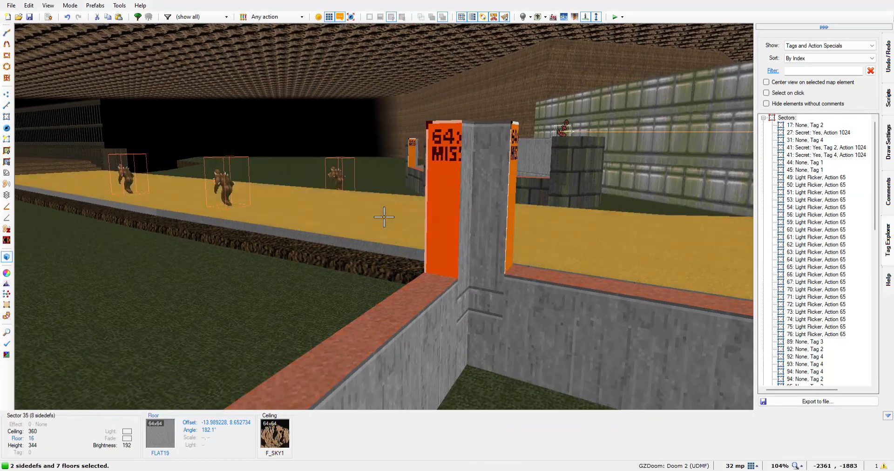
key("d")
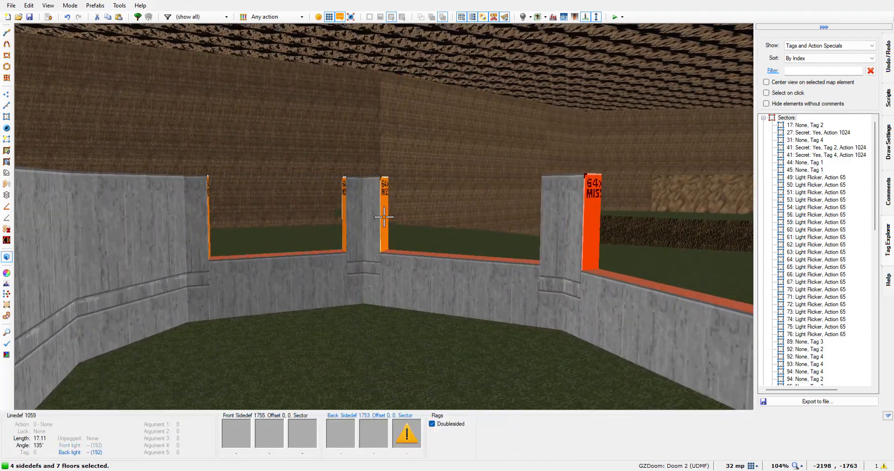
left_click(384, 217)
key("w")
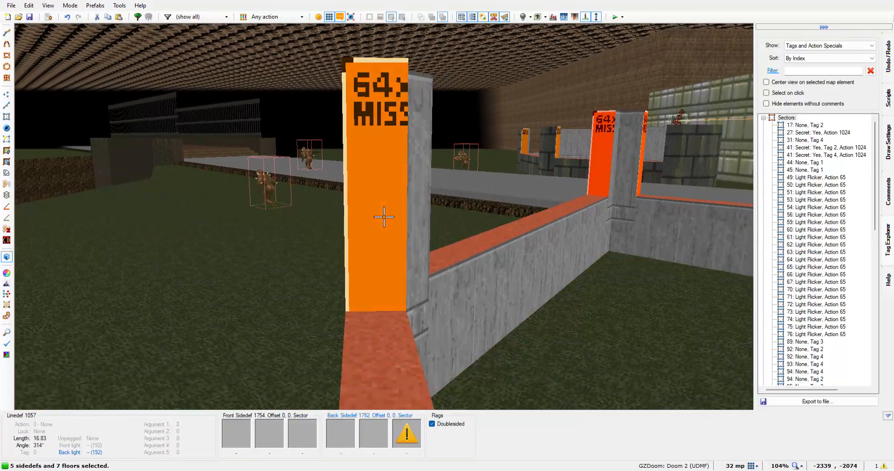
left_click(384, 217)
key("w")
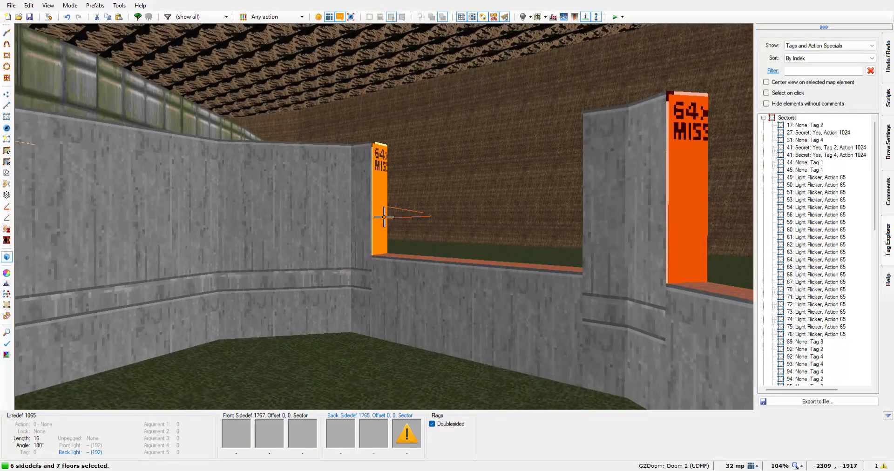
left_click(384, 217)
key("w")
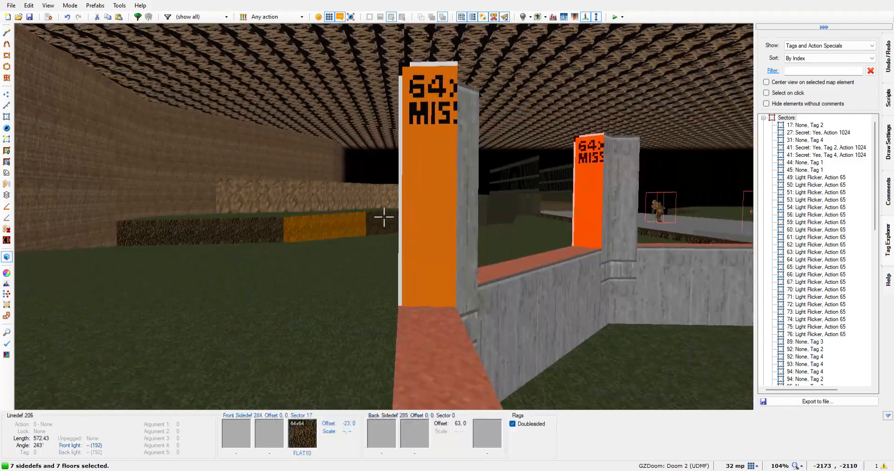
left_click(384, 217)
key("w")
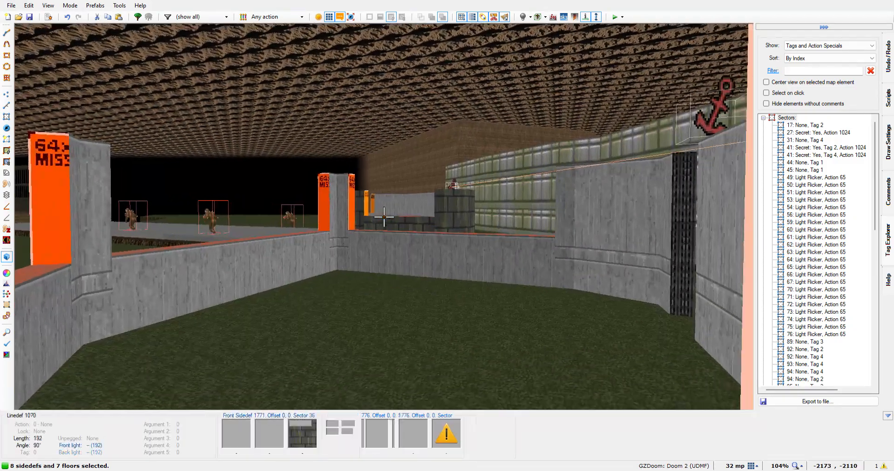
Add the six missing-texture pillar sides of the northern building to the selection
key("w")
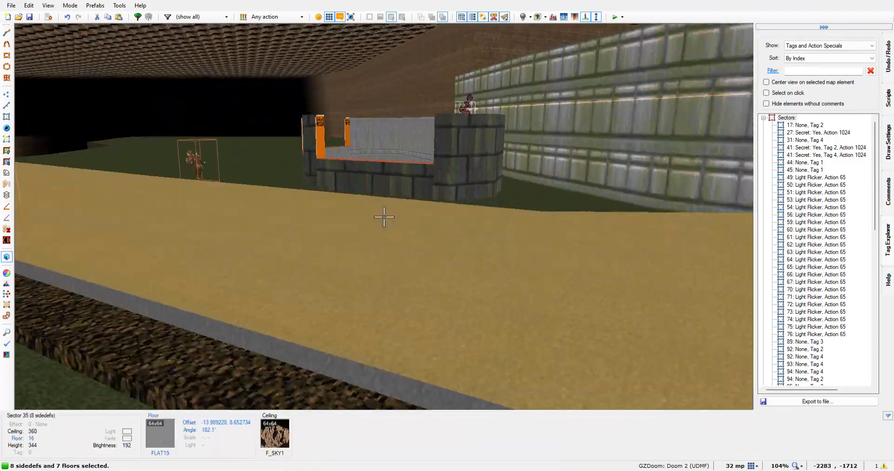
key("w")
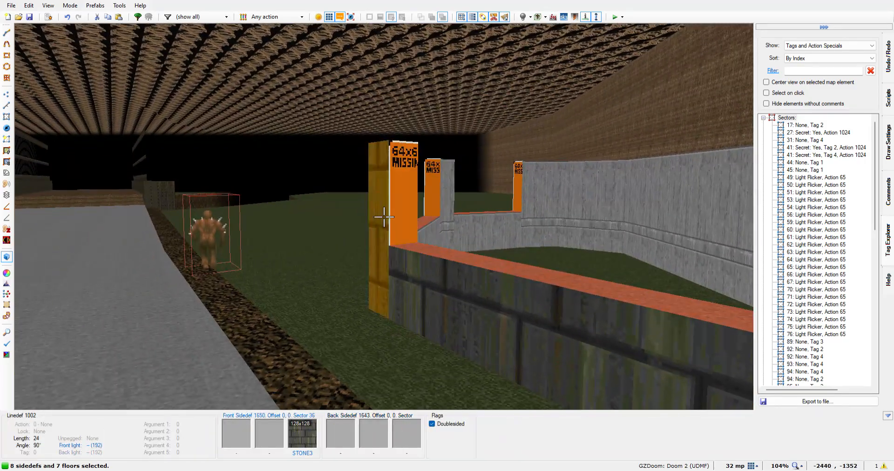
left_click(384, 217)
key("w")
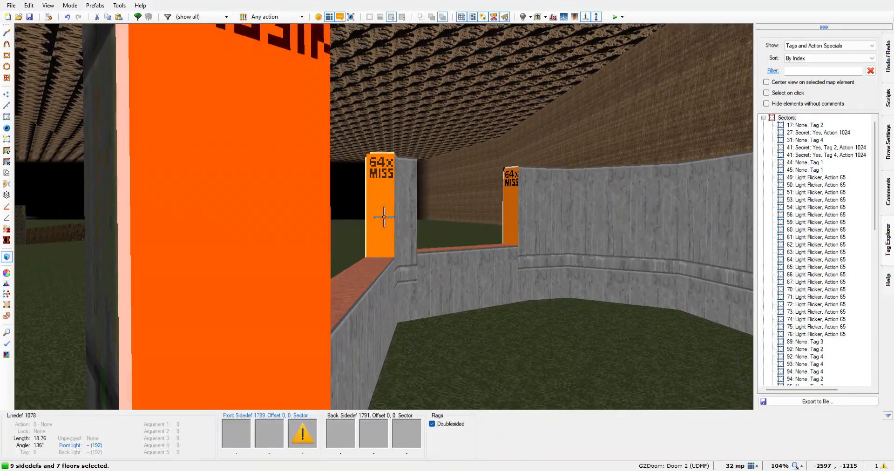
left_click(384, 217)
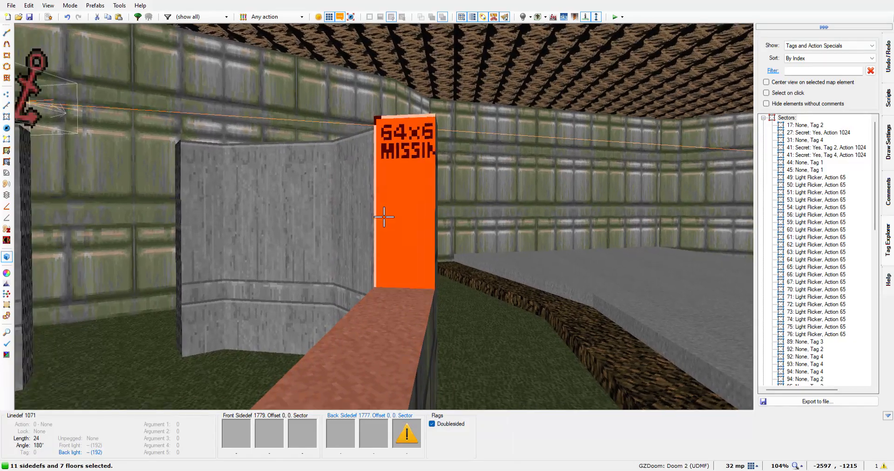
left_click(384, 217)
key("w")
left_click(384, 217)
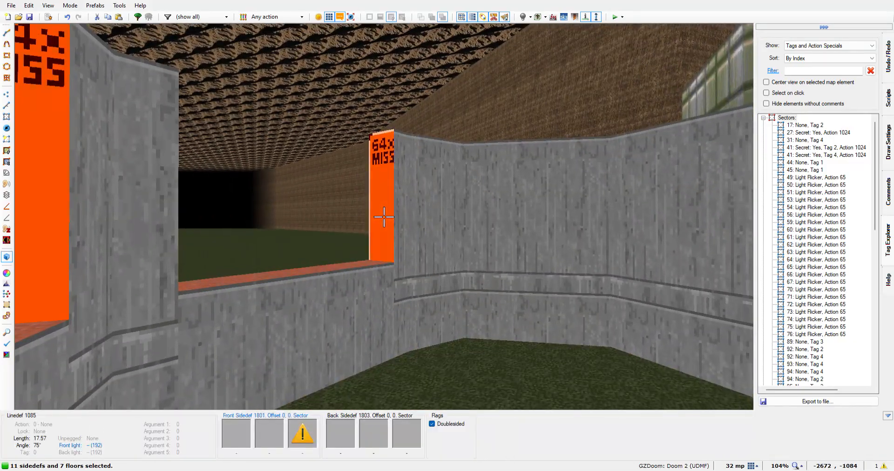
key("w")
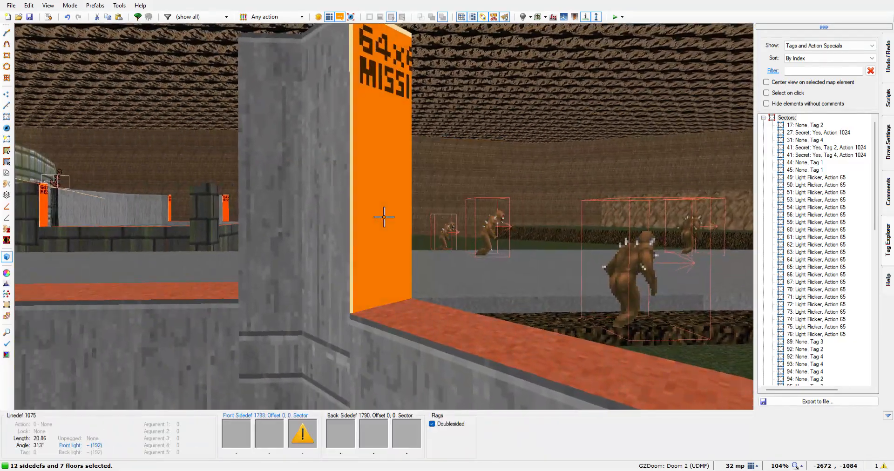
left_click(384, 217)
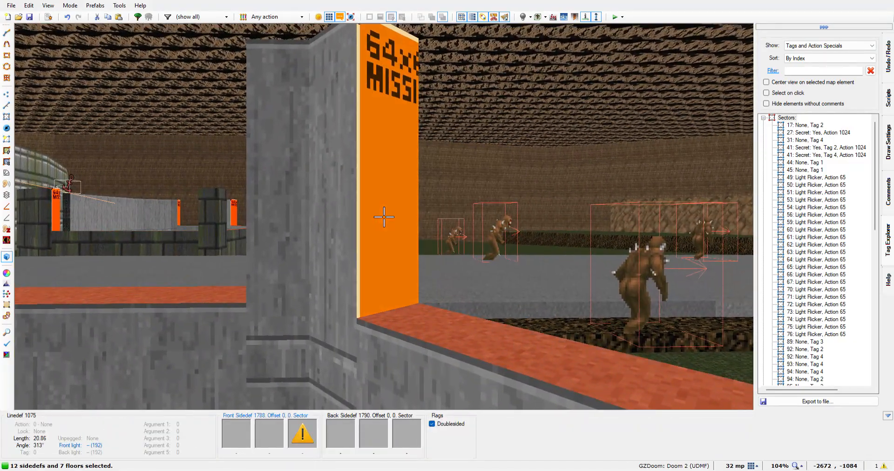
key("w")
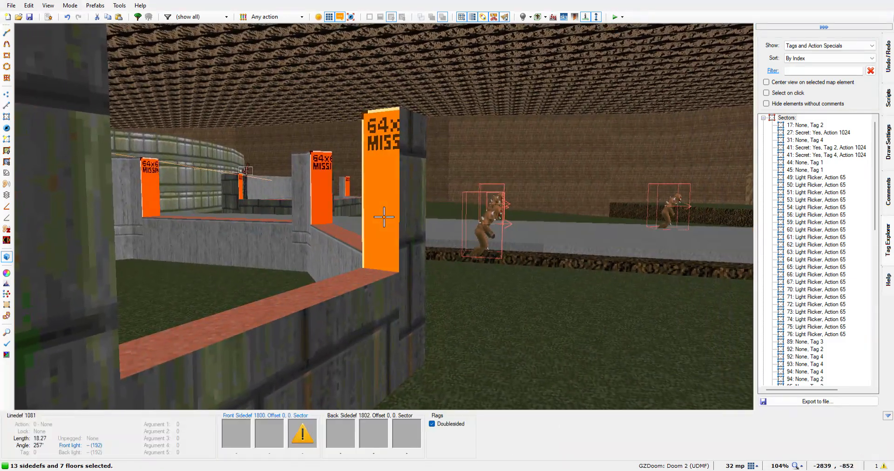
left_click(384, 217)
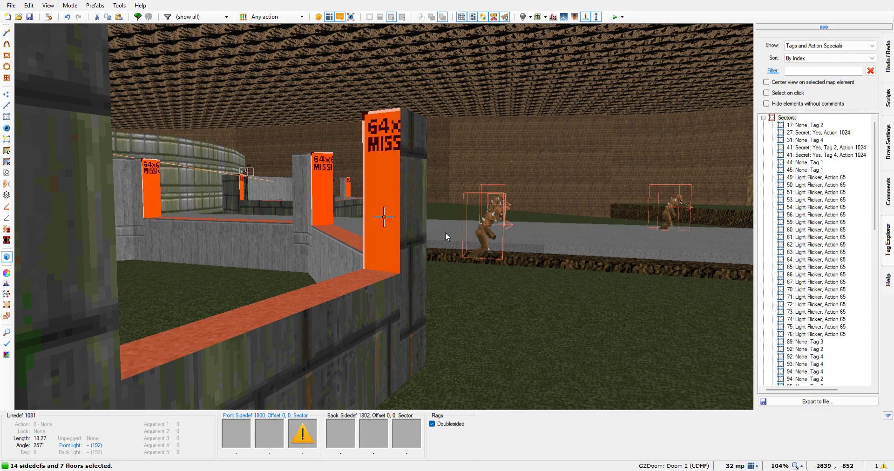
Paste the DOORSTOP texture onto the fourteen selected pillar sides of both buildings
key("ctrl+v")
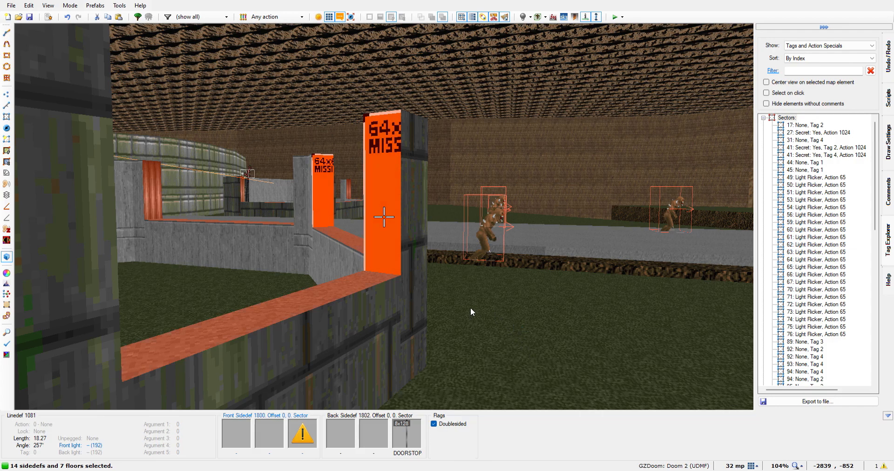
key("ctrl+v")
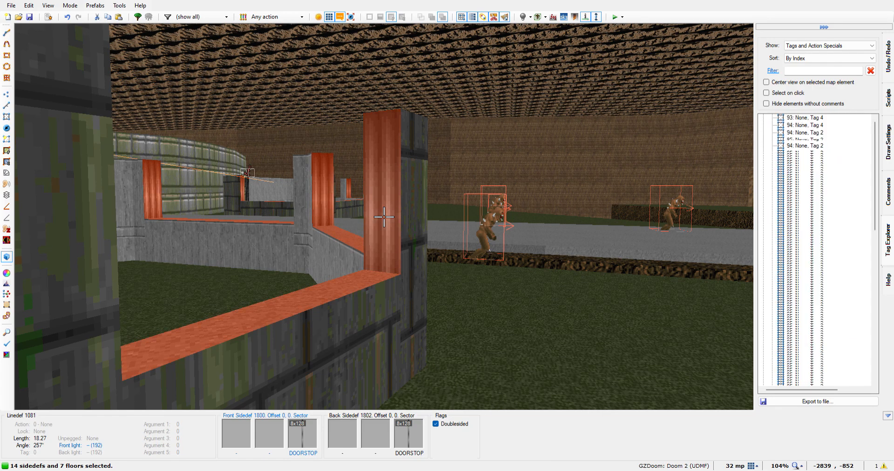
Auto-align the DOORSTOP textures in X and Y, starting from a pillar side of the southern building and one of the northern building
key("d")
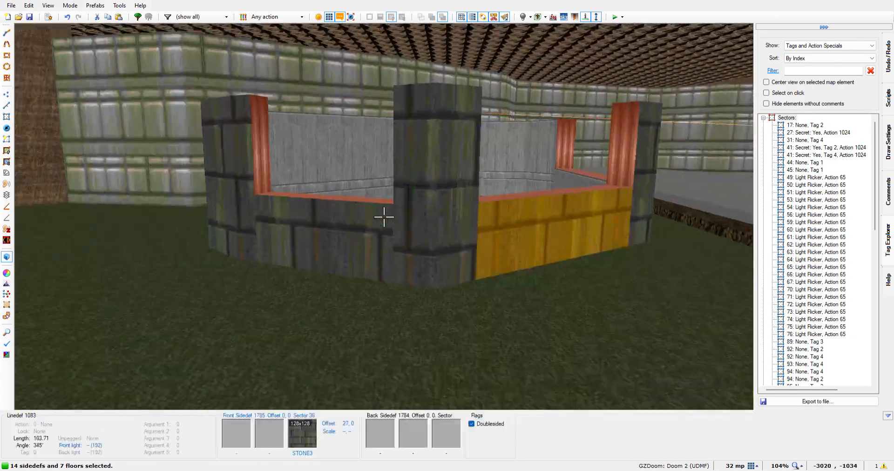
key("e")
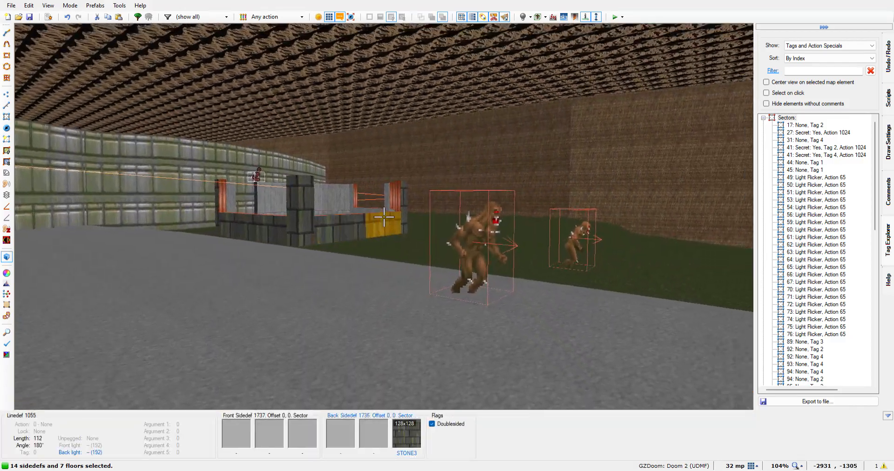
key("e")
key("f")
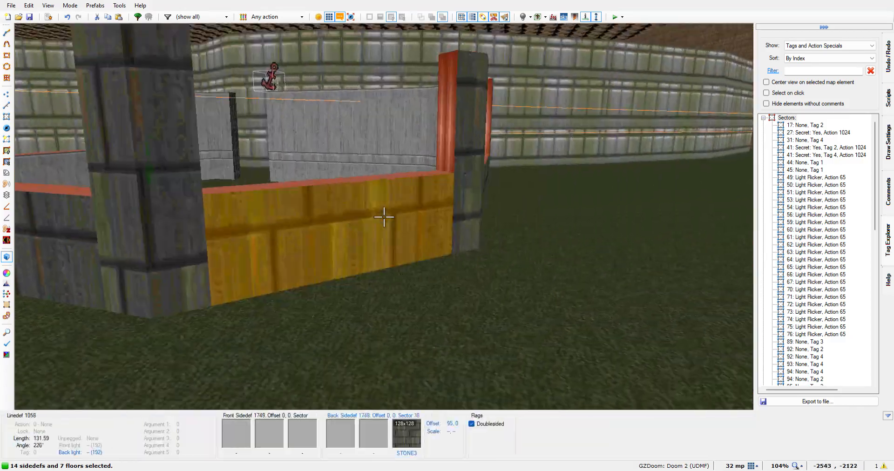
key("f")
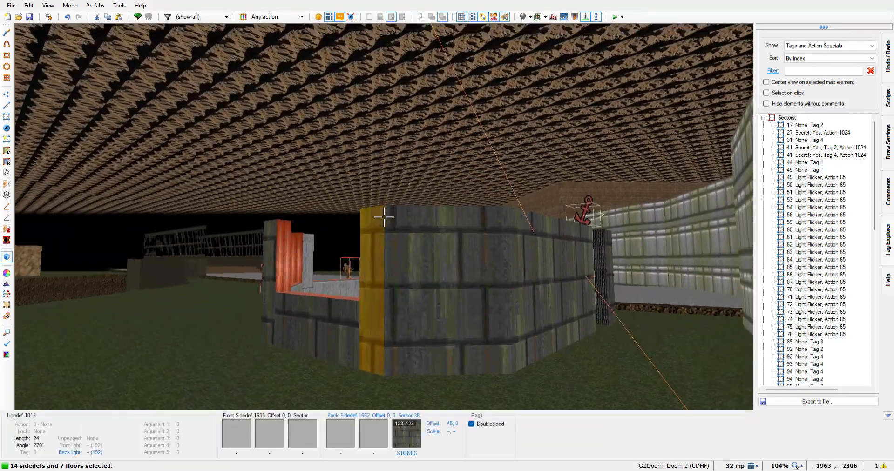
key("e")
key("e")
key("e")
key("f")
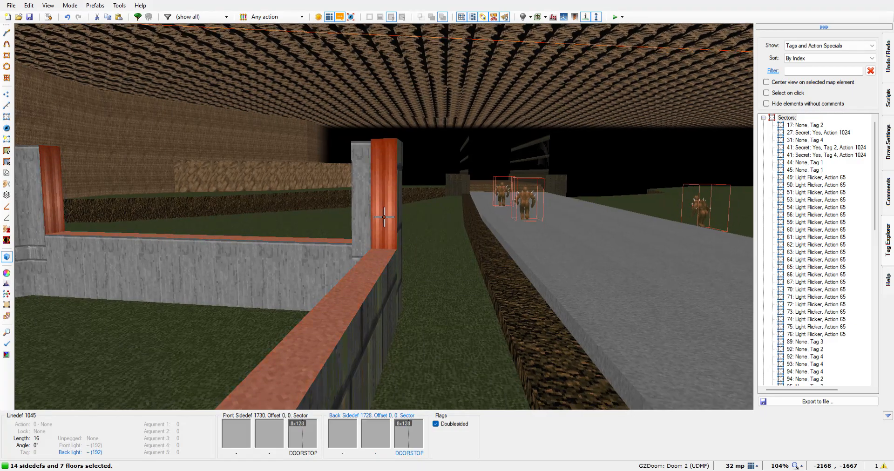
key("a")
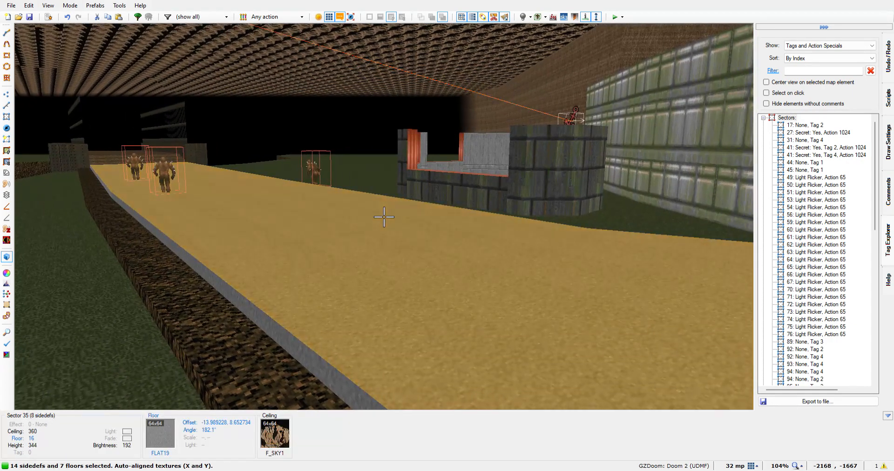
key("e")
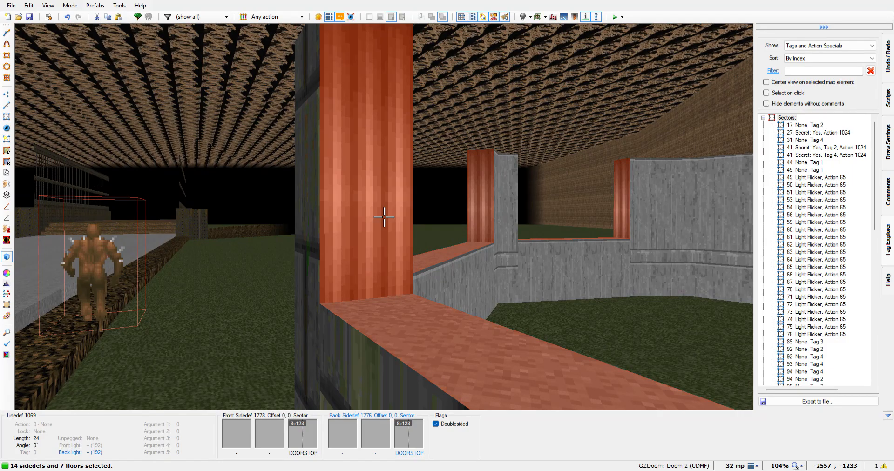
key("ctrl+a")
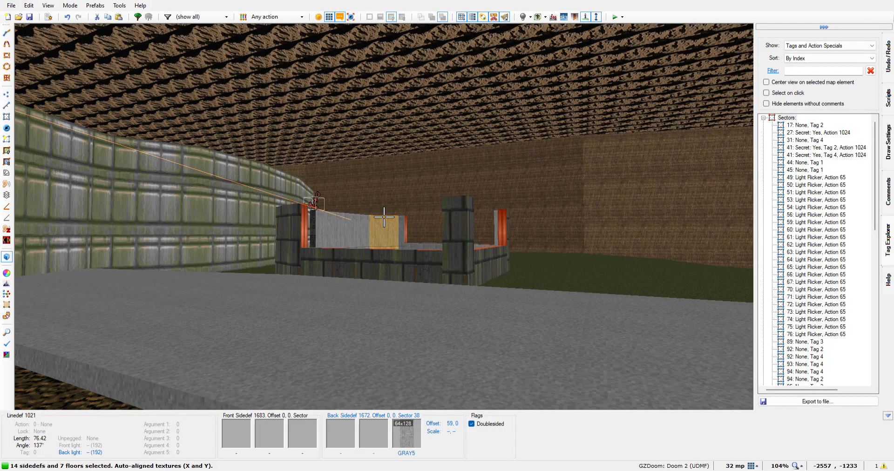
Fly around both buildings to examine the DOORSTOP texture alignment on the corner pillars
key("w")
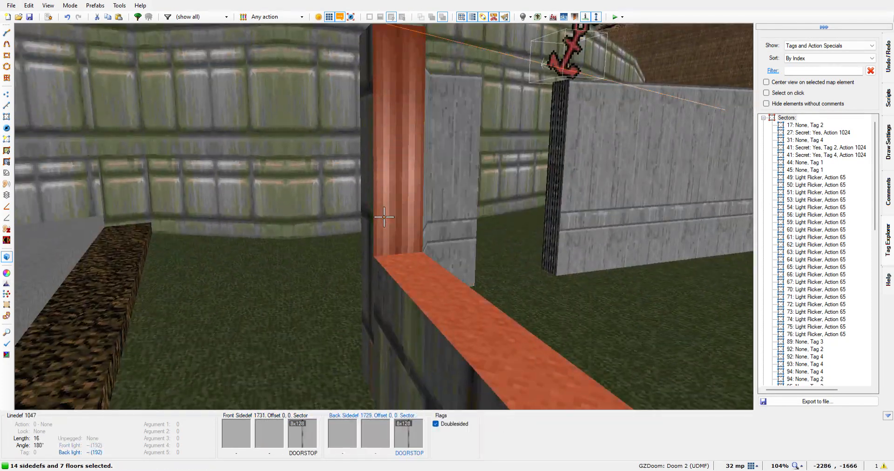
key("w")
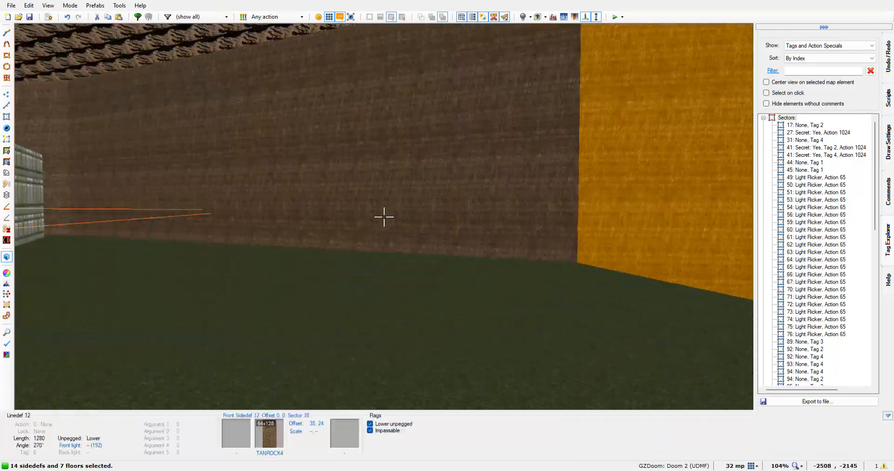
key("w")
key("w")
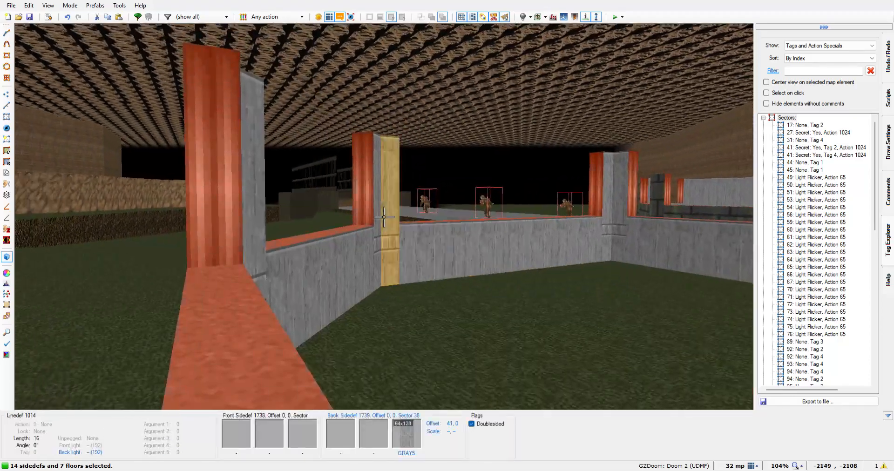
key("d")
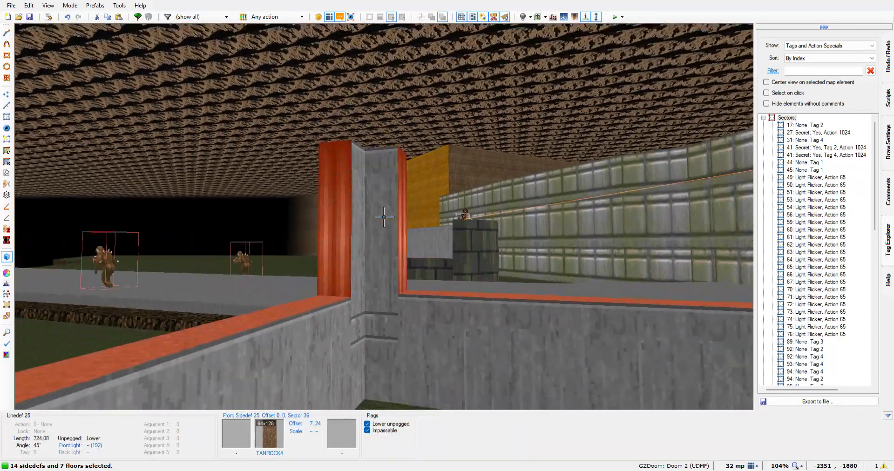
key("w")
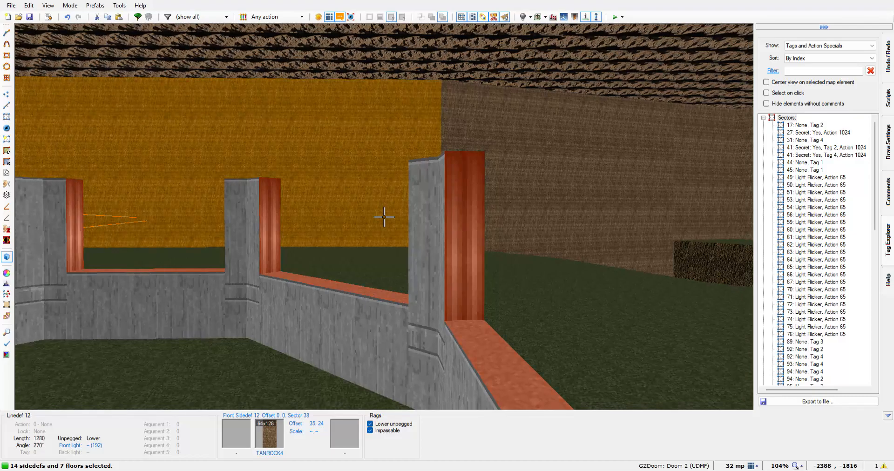
key("w")
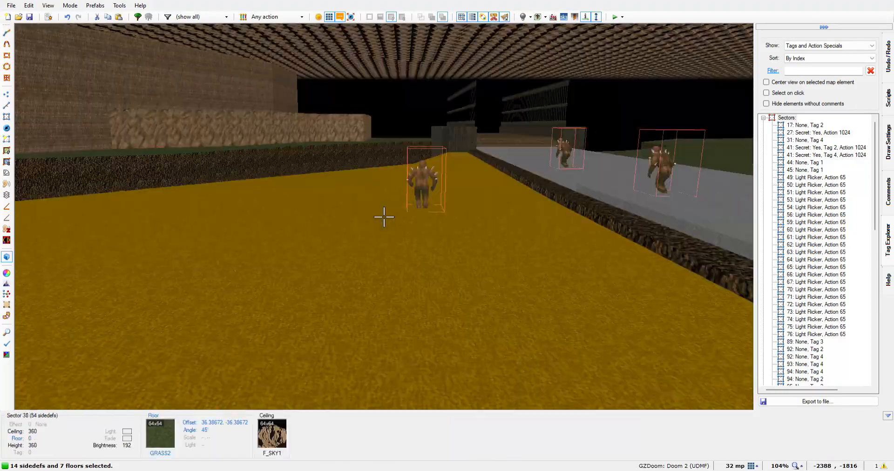
key("w")
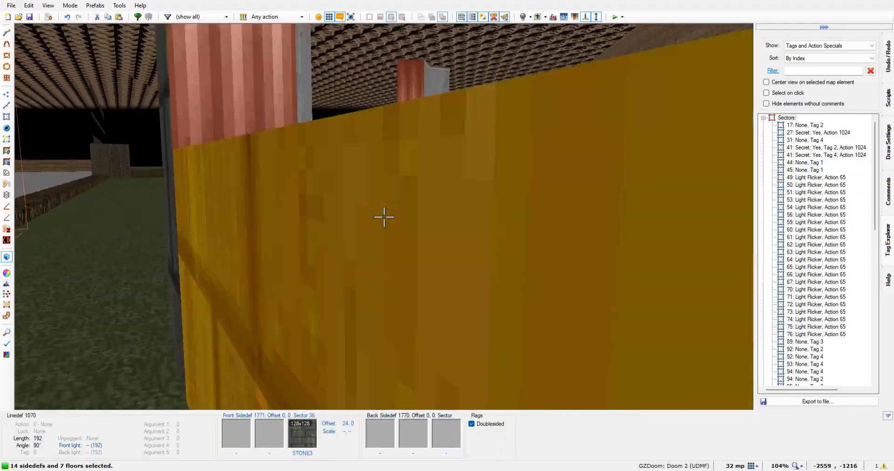
Clear the selection of pillar sides and floors and return from the 3D view to the 2D map
key("w")
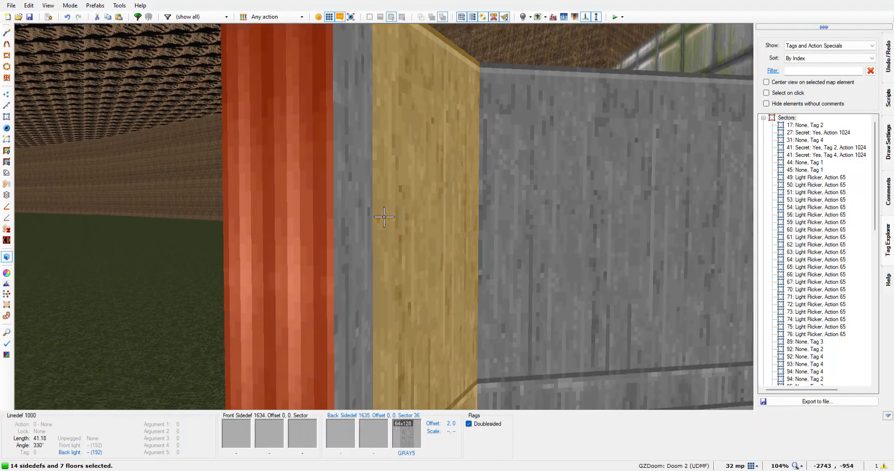
key("a")
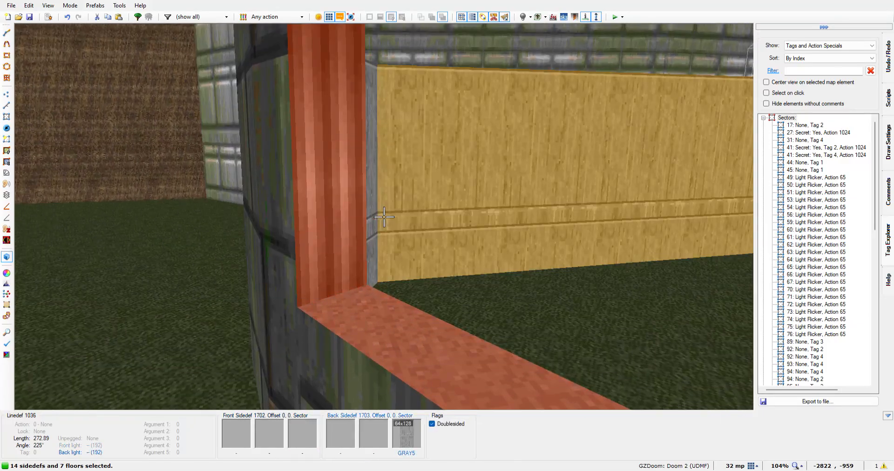
key("q")
key("q")
key("q")
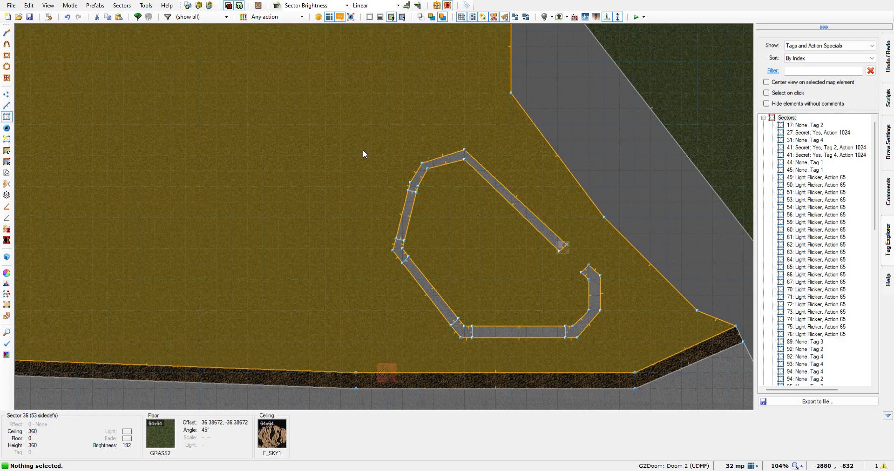
Move the two inner vertices of the grey building's western pillar inward, to -2786, -1024 and -2772, -1042
key("Up")
key("Up")
key("Up")
key("Up")
key("Up")
key("Up")
key("Up")
key("Up")
key("Up")
key("Up")
key("Up")
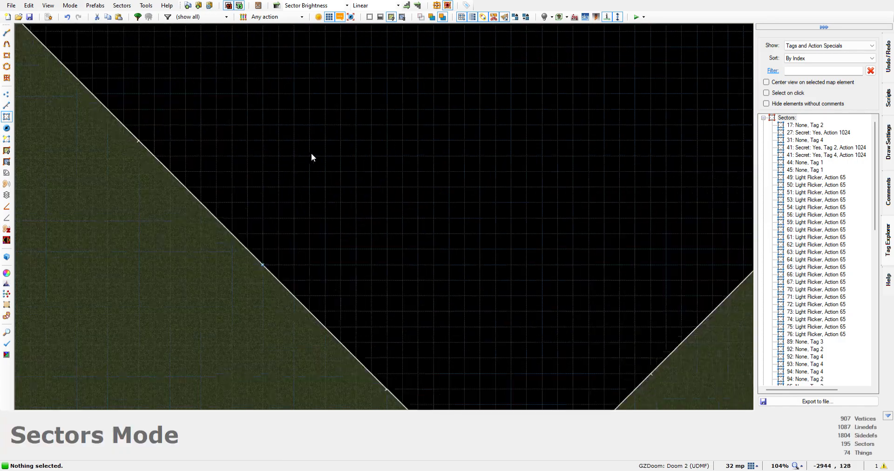
key("Down")
key("Down")
key("Down")
key("Down")
key("Down")
key("Down")
key("Down")
key("Down")
key("Down")
key("Down")
key("Down")
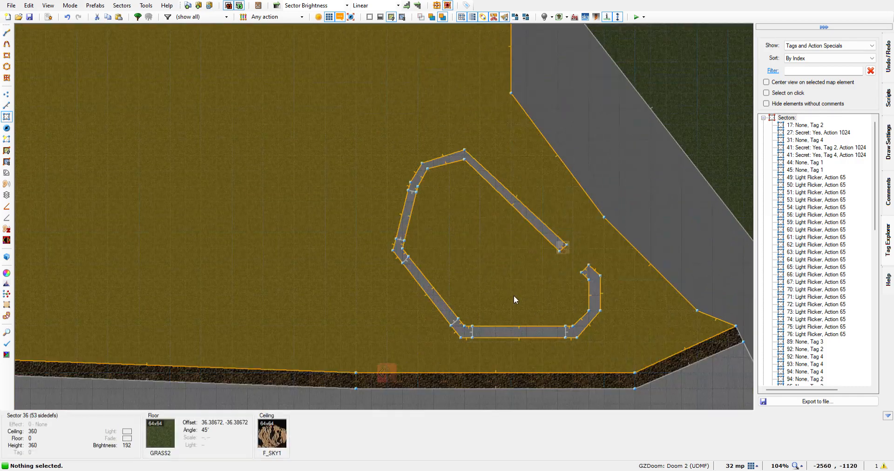
scroll(512, 241, "up", 5)
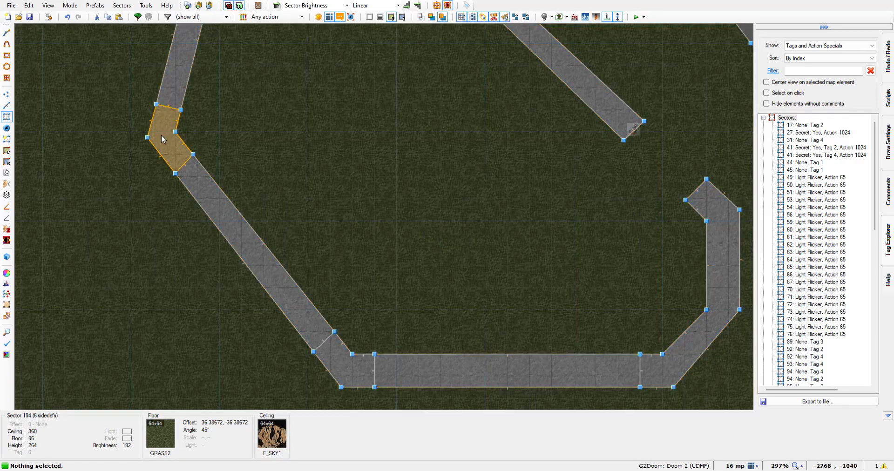
scroll(139, 118, "up", 4)
scroll(153, 141, "up", 3)
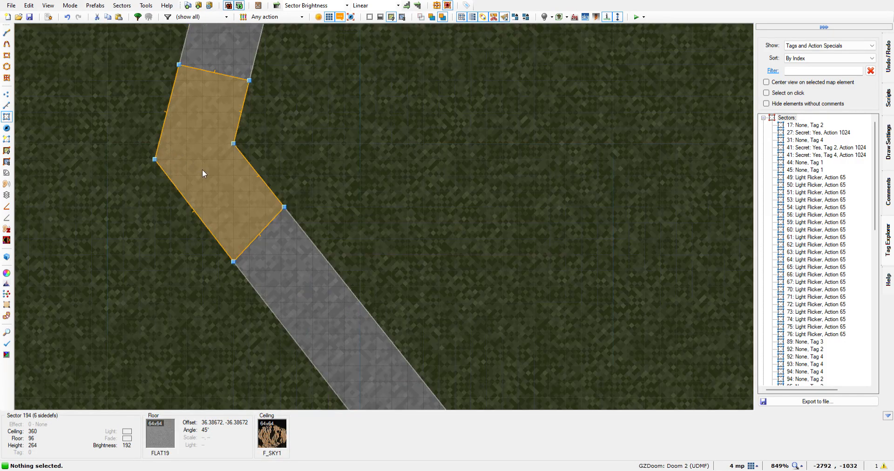
scroll(205, 169, "up", 2)
scroll(227, 160, "up", 2)
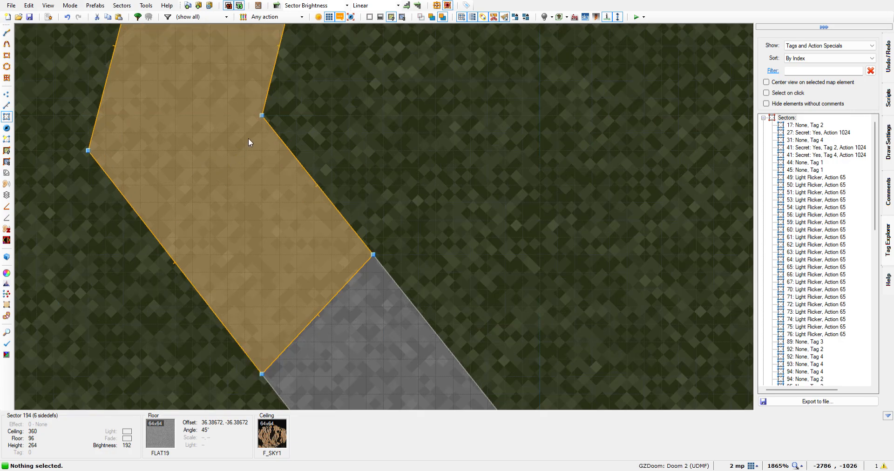
key("v")
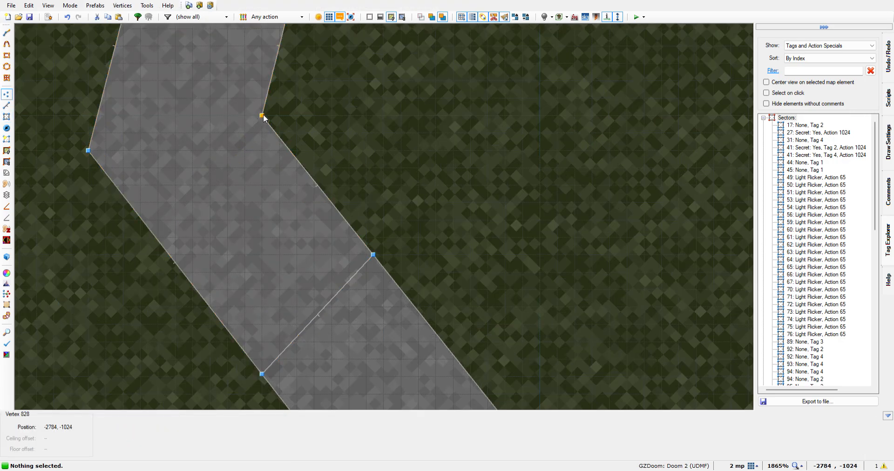
left_click_drag(262, 116, 241, 128)
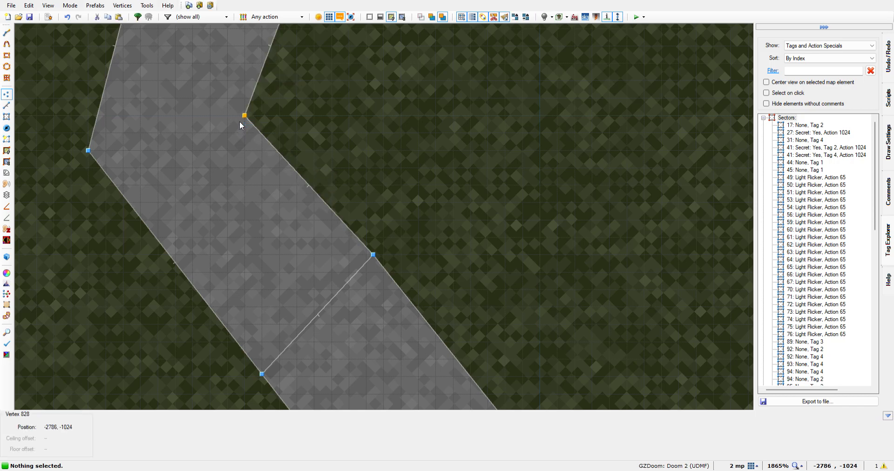
left_click_drag(372, 255, 365, 271)
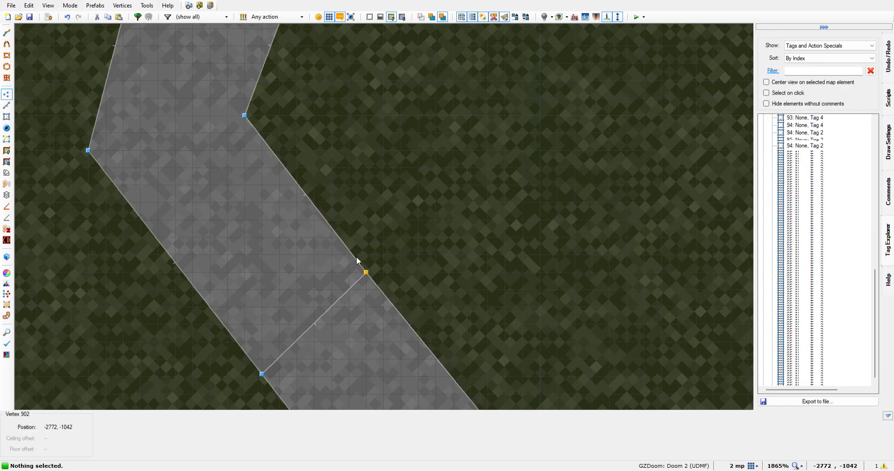
Move the inner vertex on the western pillar's northern dividing line inward, narrowing the end of the adjoining wall
key("Down")
key("Down")
key("Down")
key("Down")
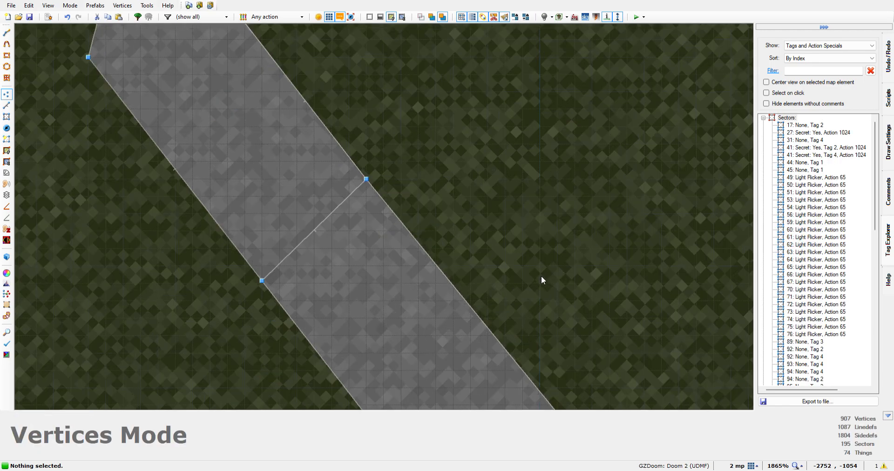
key("Right")
key("Right")
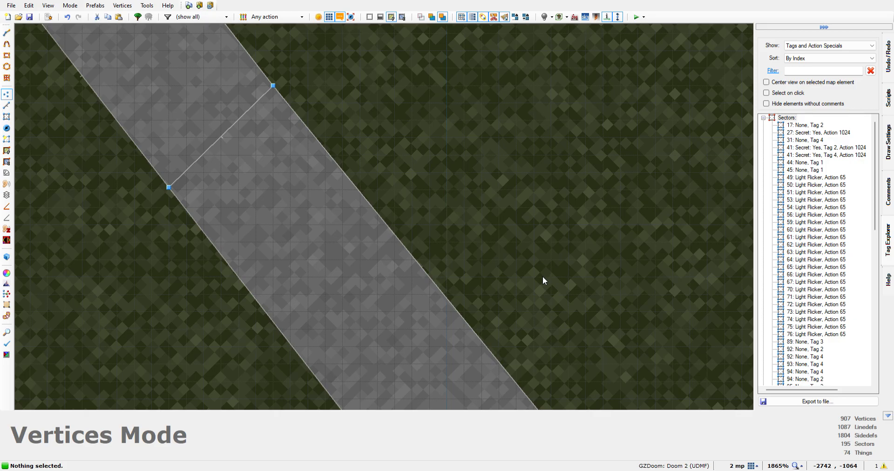
scroll(541, 275, "down", 6)
key("Right")
key("Right")
key("Right")
key("Right")
key("Right")
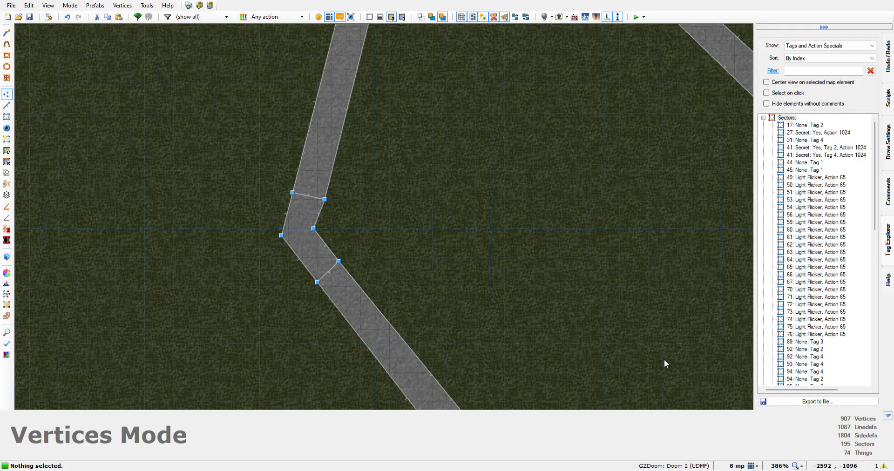
key("Up")
key("Up")
key("Up")
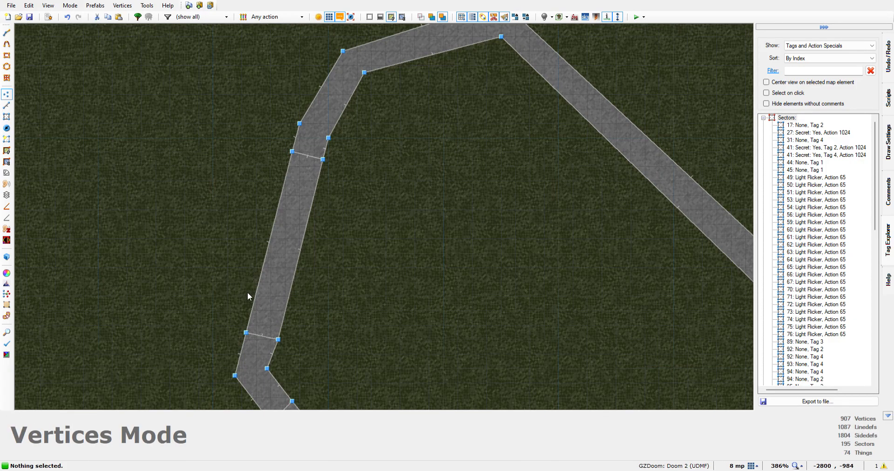
scroll(266, 344, "up", 6)
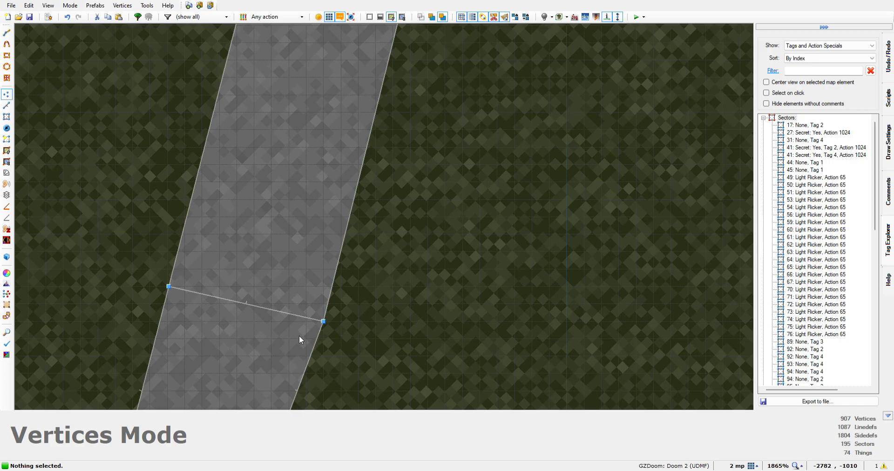
scroll(299, 337, "up", 2)
left_click_drag(342, 314, 316, 308)
scroll(390, 263, "down", 6)
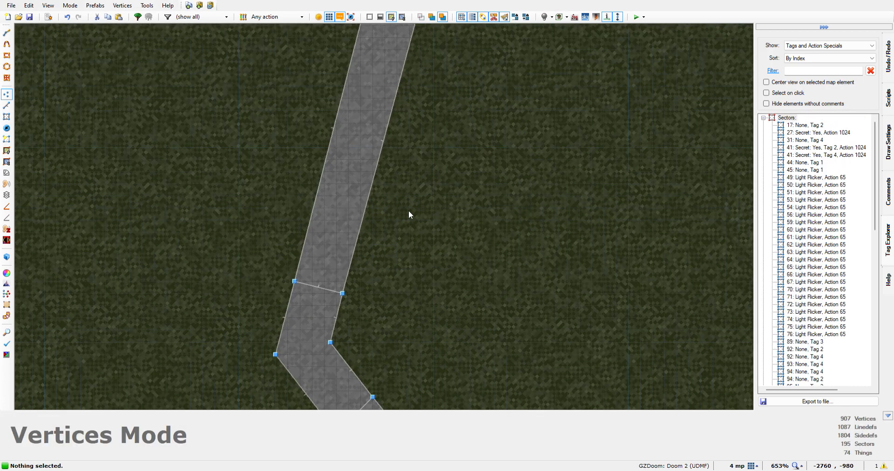
Move the inner vertex on the northwestern pillar's dividing line slightly into the wall to narrow the western wall's upper end
key("Up")
key("Up")
key("Up")
key("Up")
key("Up")
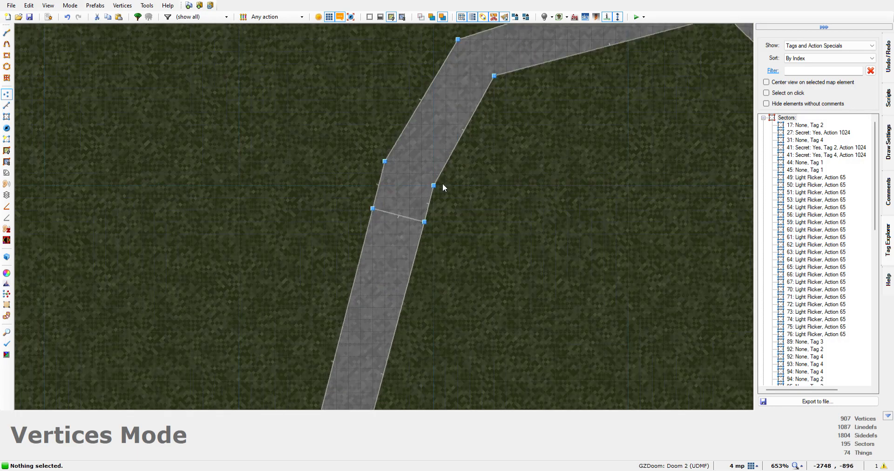
scroll(424, 224, "up", 8)
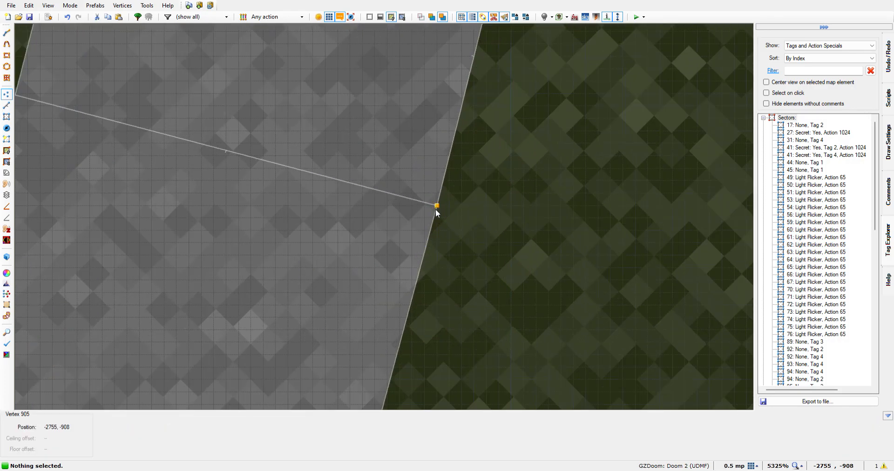
left_click_drag(438, 208, 410, 199)
scroll(457, 279, "down", 10)
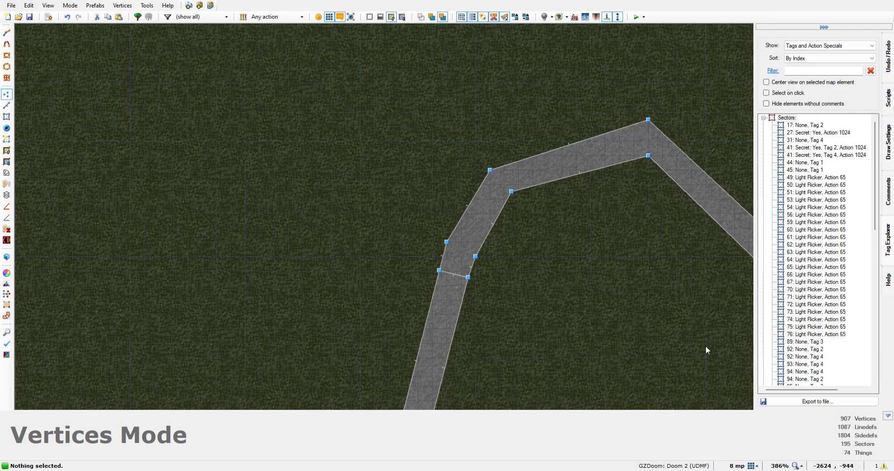
scroll(584, 325, "down", 6)
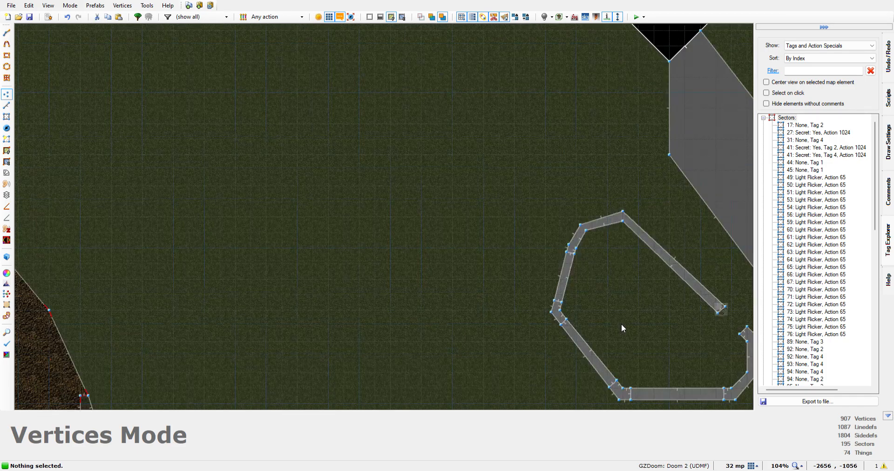
Move the inner vertex between the southwestern pillar and the diagonal wall inward, narrowing that wall's lower end
key("Right")
key("Right")
key("Right")
key("Right")
scroll(418, 197, "up", 5)
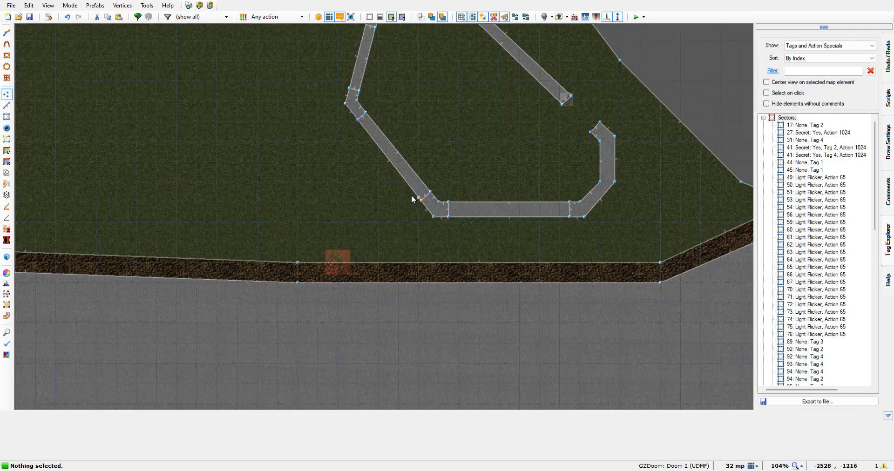
scroll(512, 200, "up", 7)
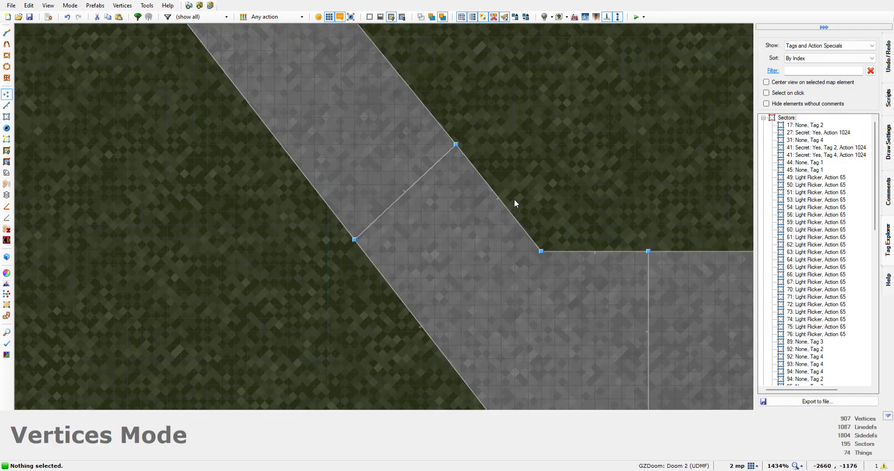
scroll(456, 149, "up", 2)
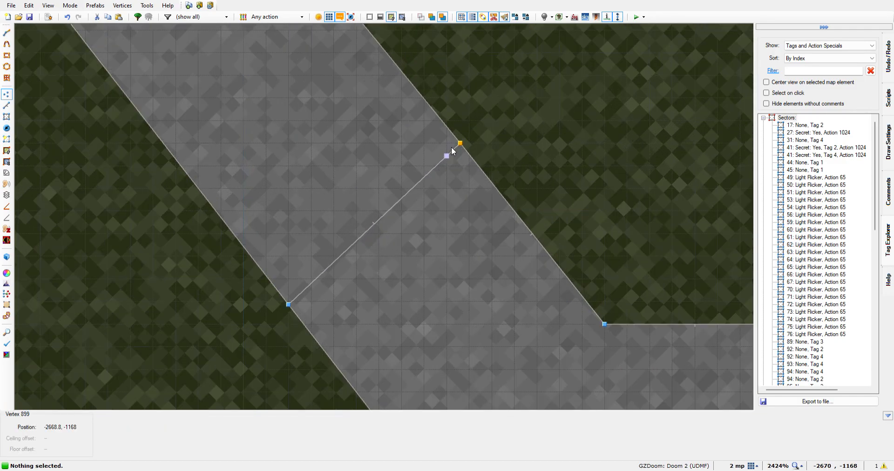
left_click_drag(461, 147, 449, 161)
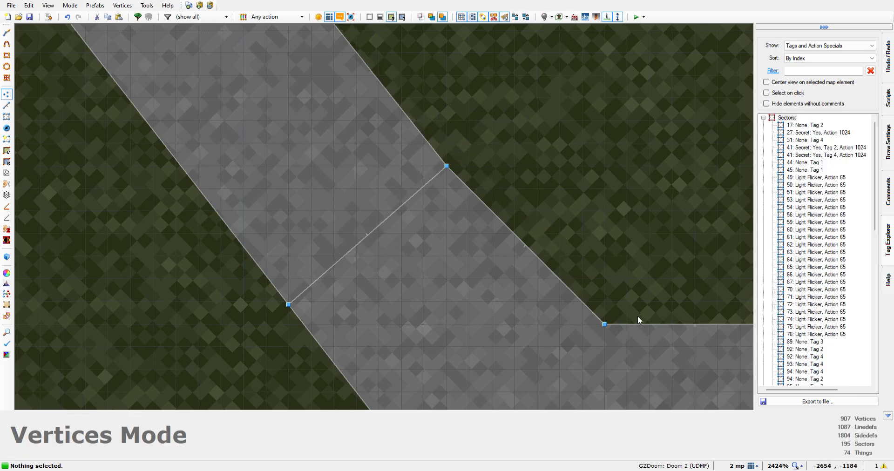
Move the inner vertex between the southwestern pillar and the southern wall south, narrowing the wall's western end
key("Down")
key("Down")
key("Down")
key("Right")
key("Right")
key("Right")
key("Right")
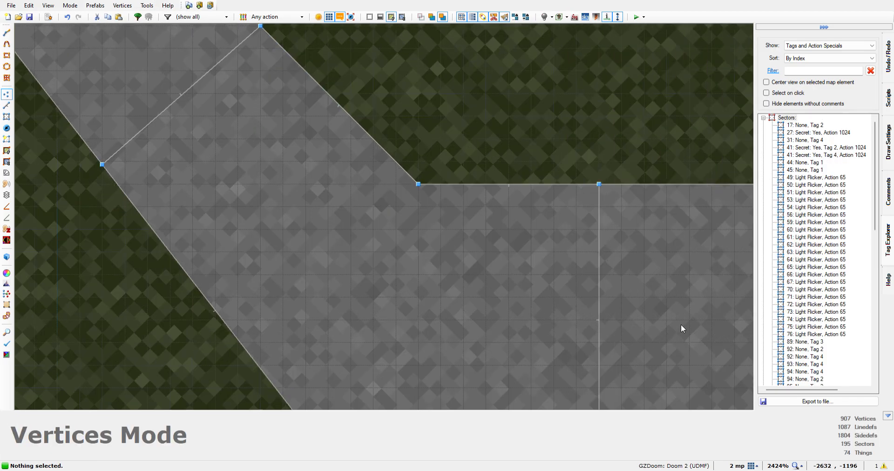
key("Right")
key("Right")
key("Down")
key("Down")
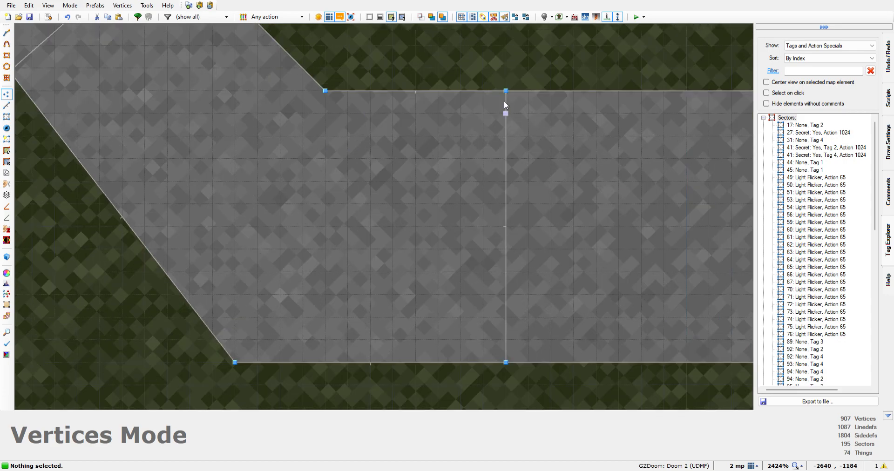
left_click_drag(506, 90, 504, 131)
scroll(513, 138, "down", 10)
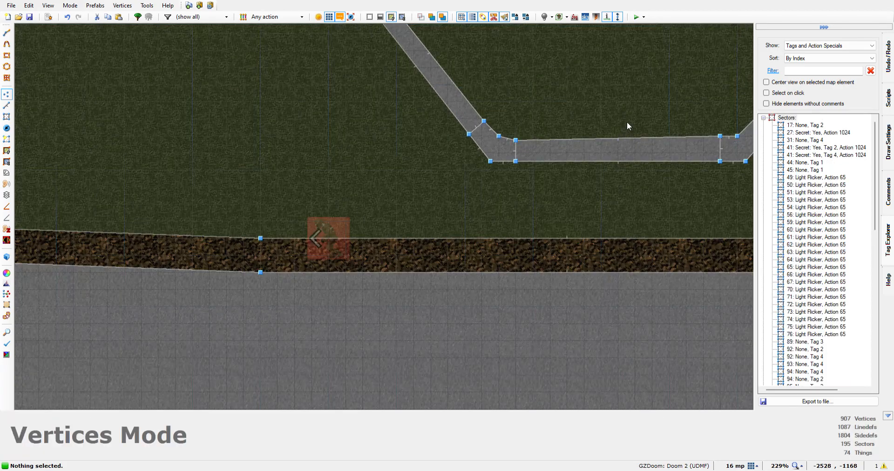
Move the inner vertex between the southern wall and the southeastern pillar south, making the wall's inner edge horizontal
key("Right")
key("Right")
key("Right")
key("Right")
key("Right")
scroll(506, 138, "up", 7)
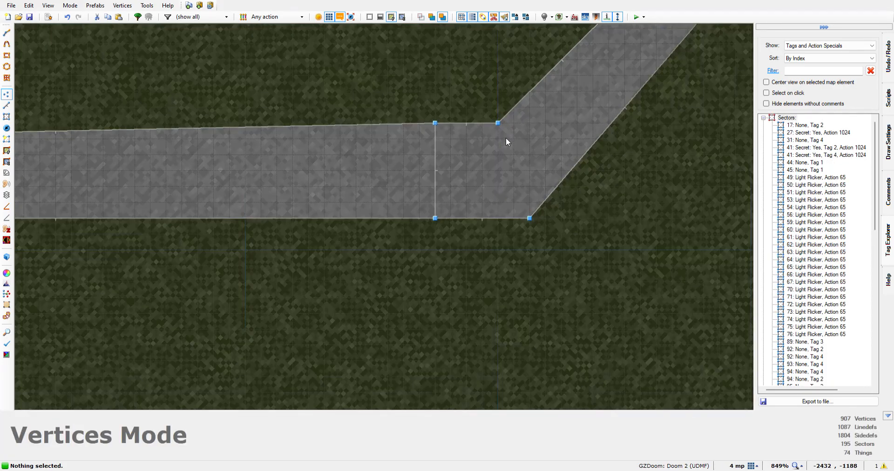
scroll(427, 121, "up", 3)
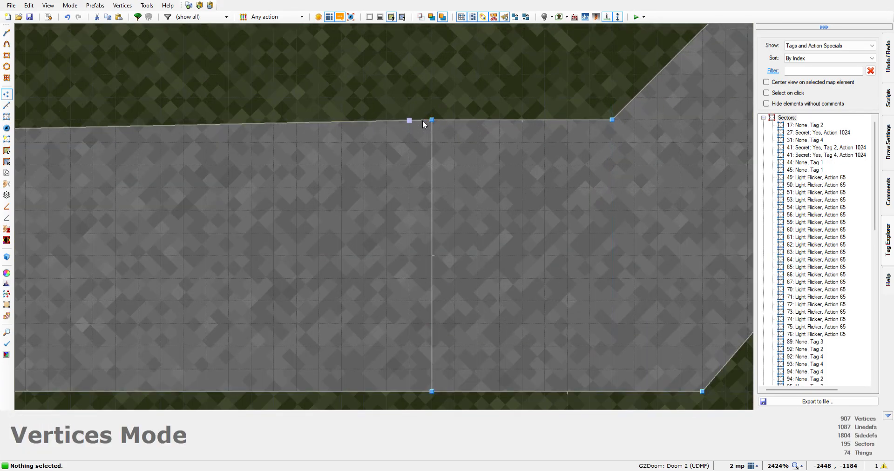
left_click_drag(427, 122, 431, 159)
scroll(340, 200, "down", 10)
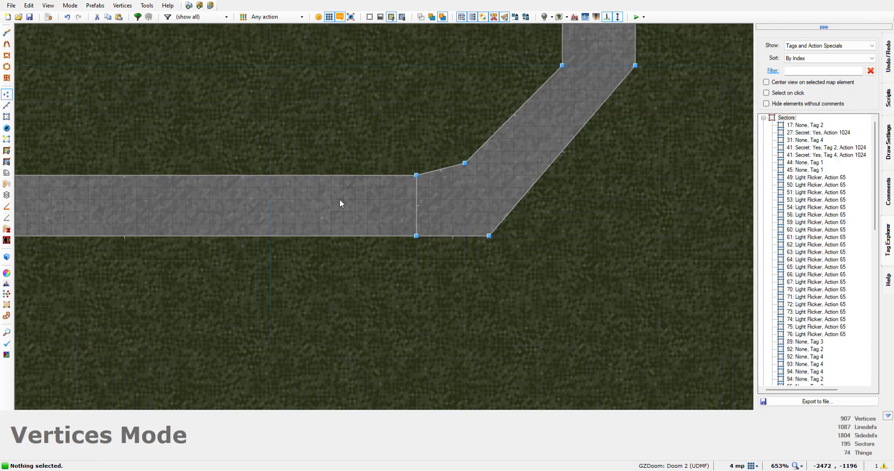
In the 3D view, select the six exposed DOORSTOP pillar sides above the lowered walls and auto-align their textures in X and Y
scroll(38, 51, "up", 4)
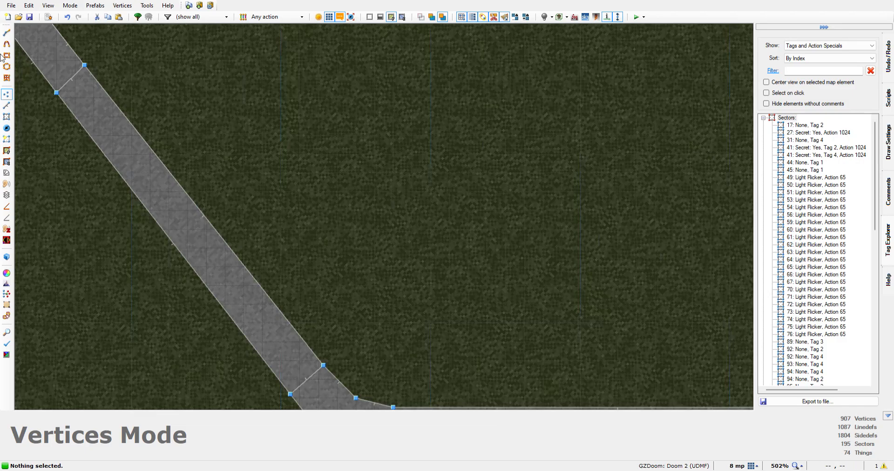
key("q")
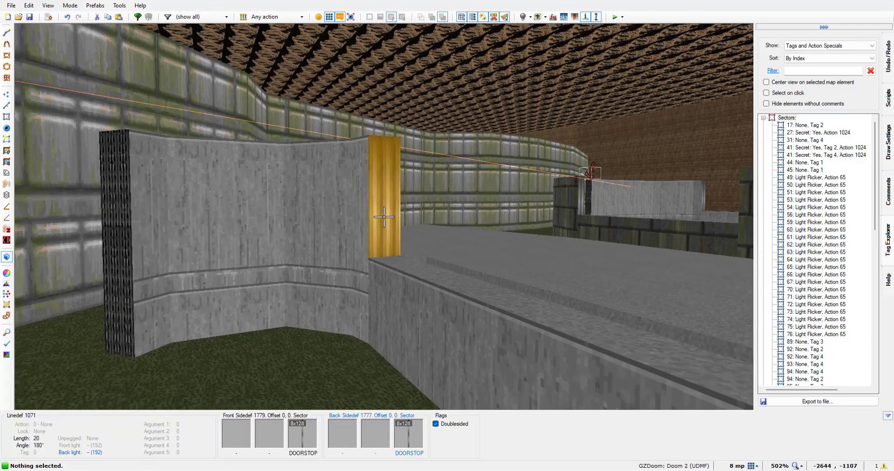
left_click(384, 217)
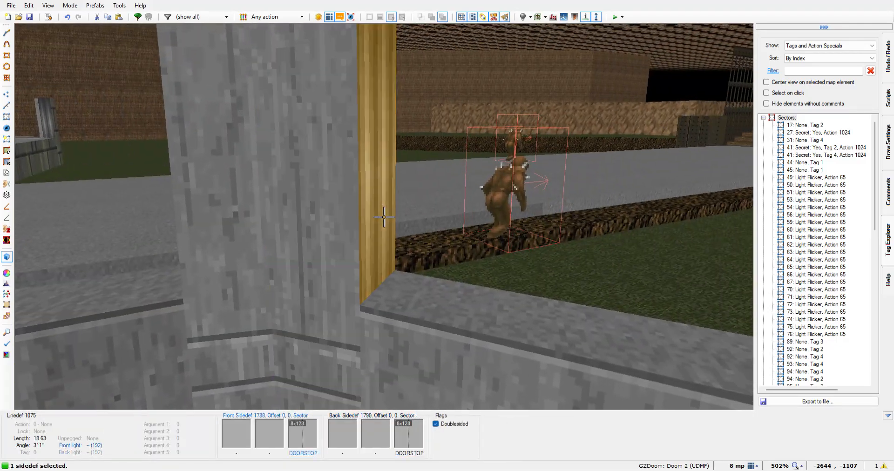
left_click(384, 217)
left_click(384, 217)
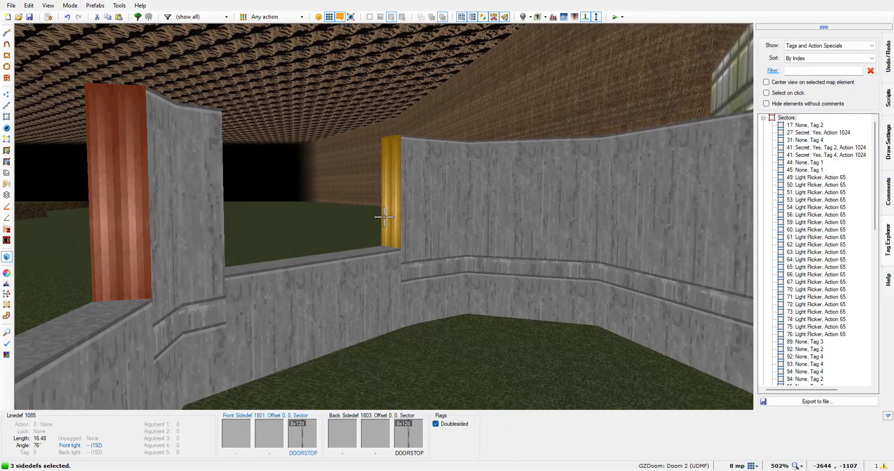
left_click(384, 217)
key("w")
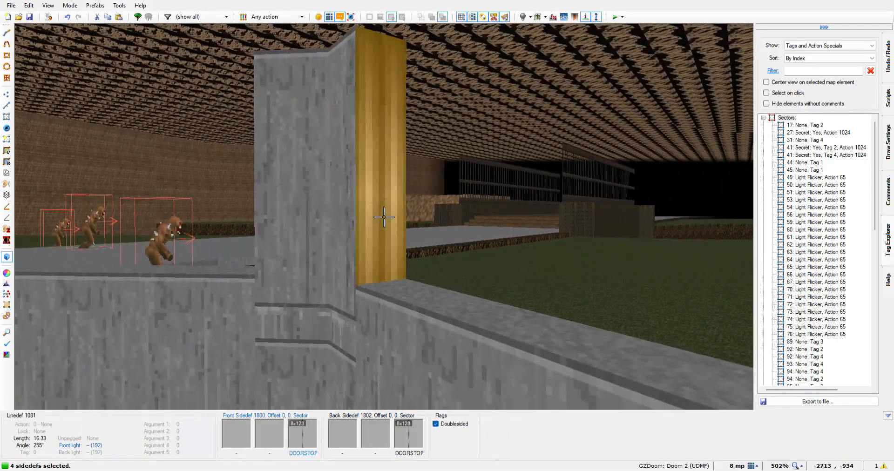
left_click(384, 217)
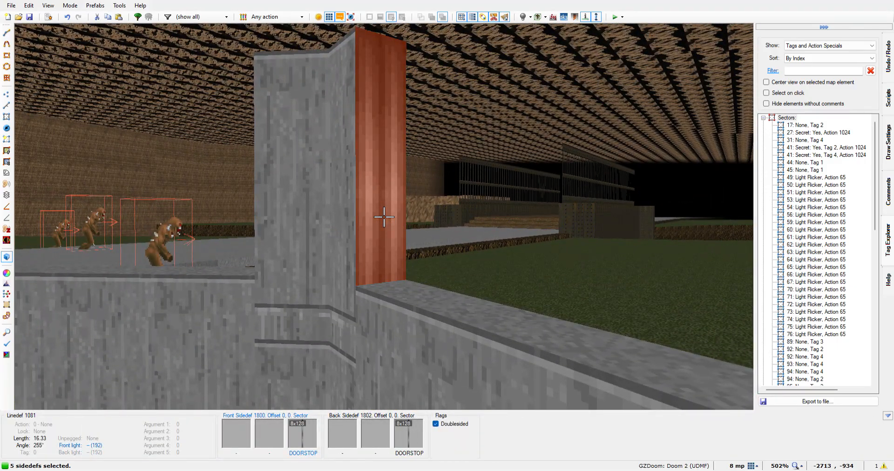
key("w")
key("w")
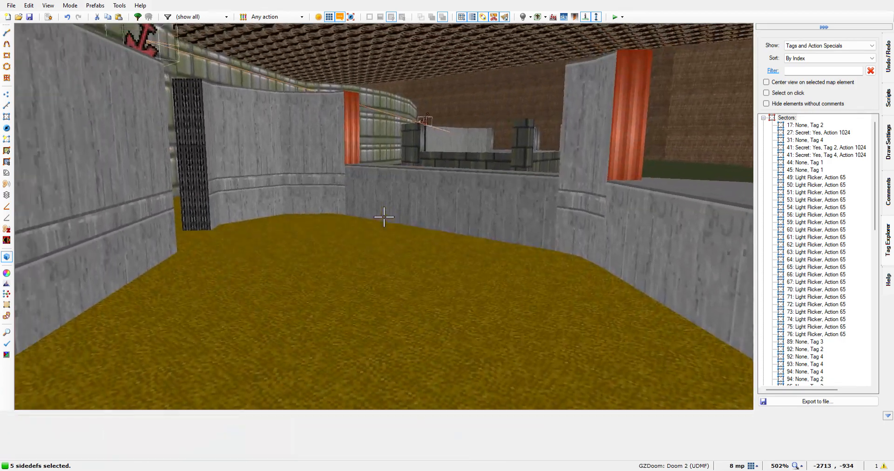
key("w")
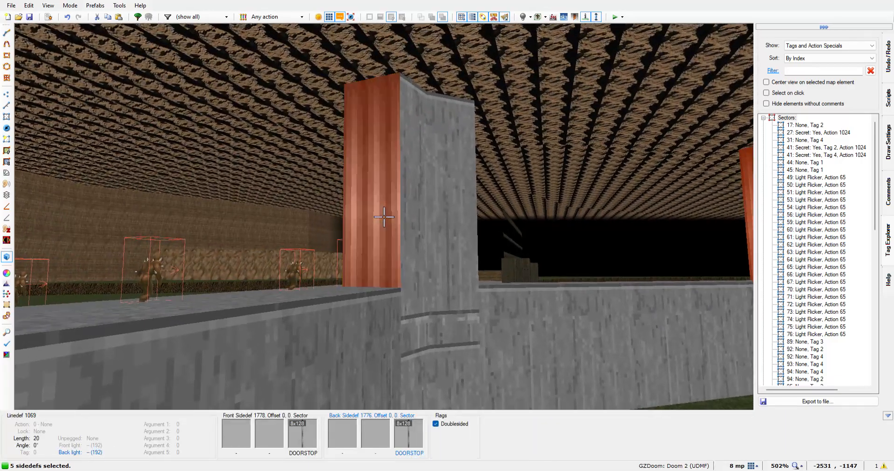
left_click(384, 217)
key("w")
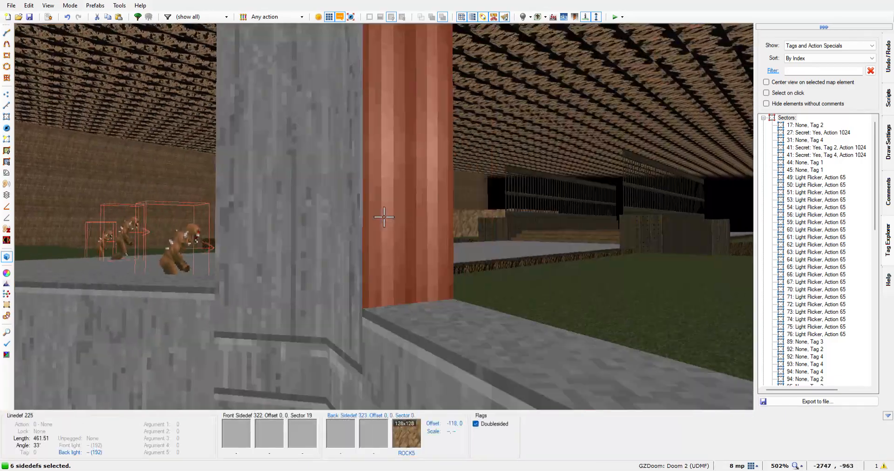
key("w")
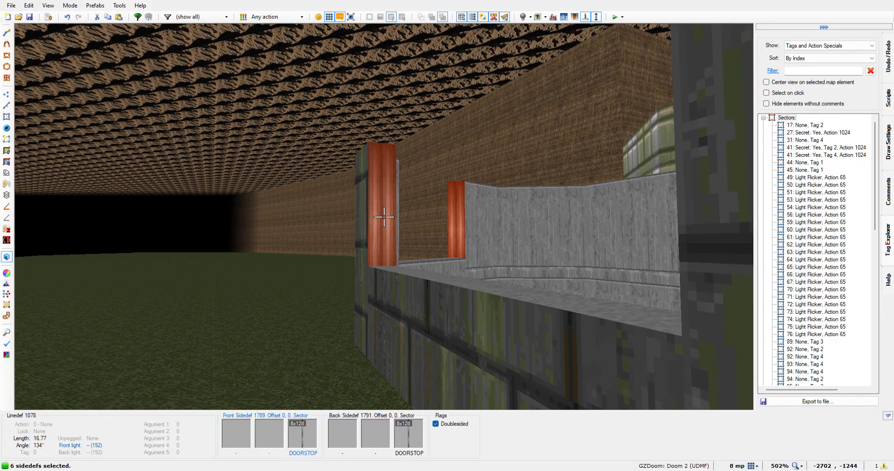
key("ctrl+a")
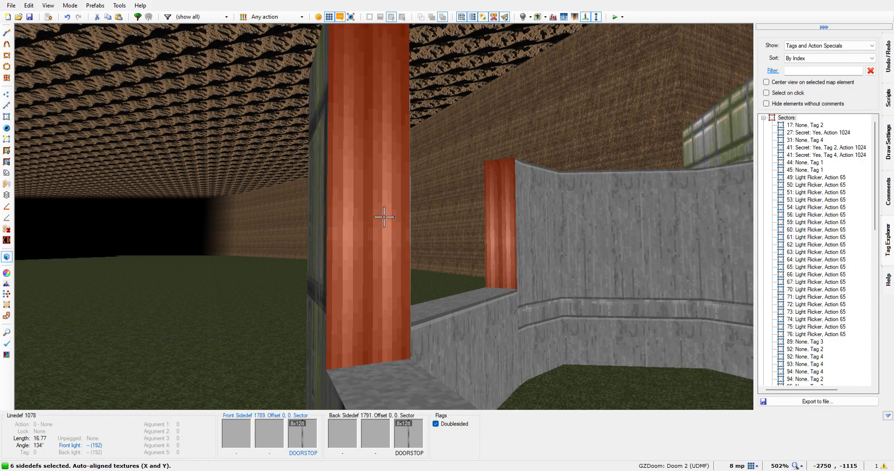
Shift the texture offsets of the selected DOORSTOP pillar sides to -1, 0 and inspect the alignment around the building
key("Right")
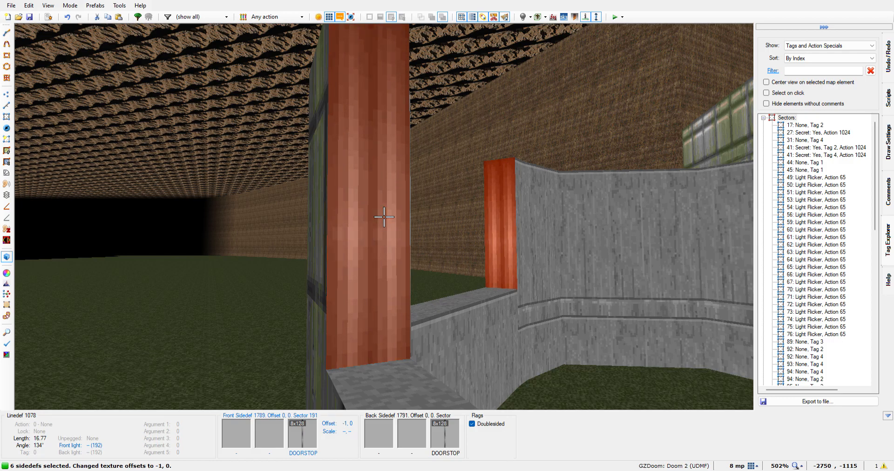
key("w")
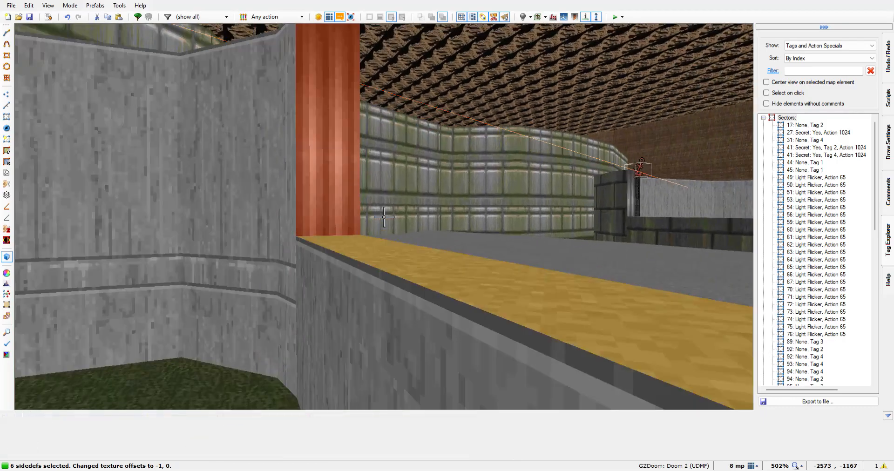
key("w")
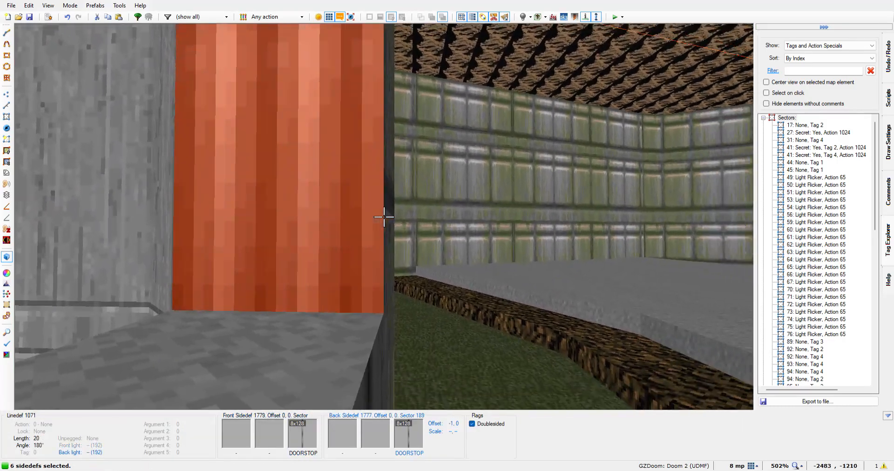
key("a")
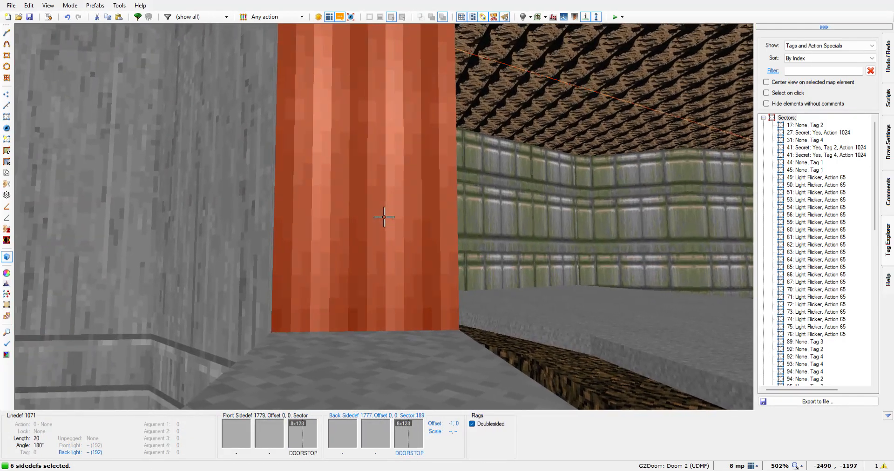
key("w")
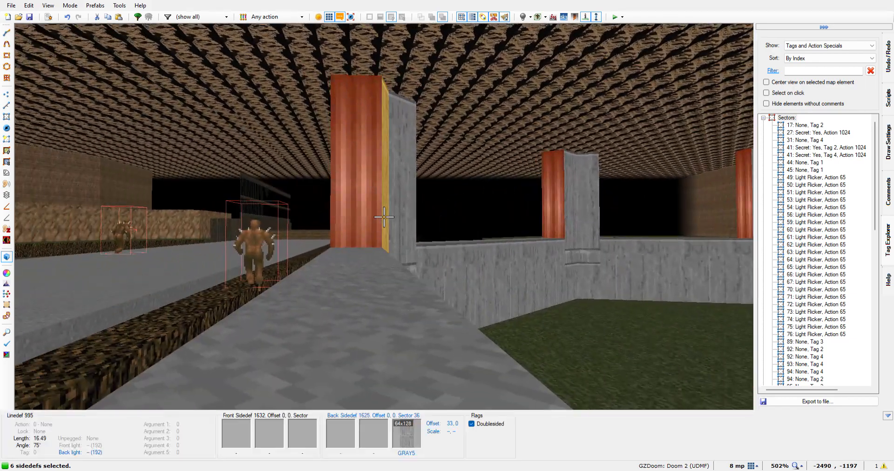
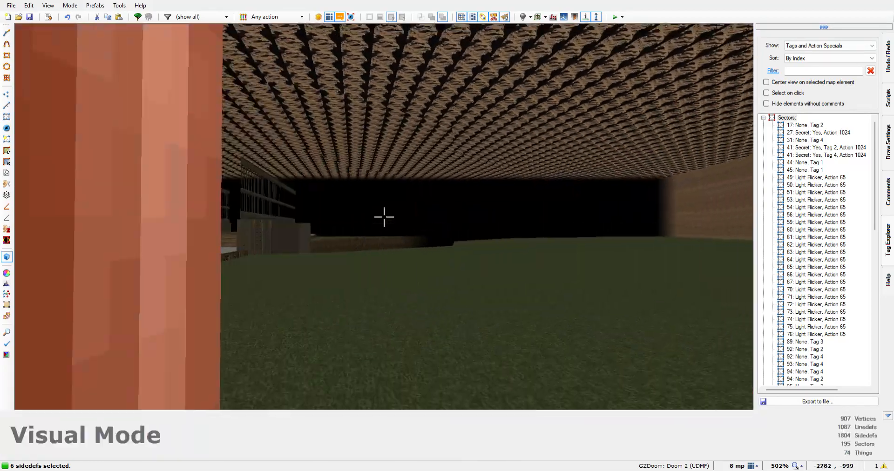
Inspect the aligned DOORSTOP pillar sides and the lowered walls around the building in the 3D view
key("w")
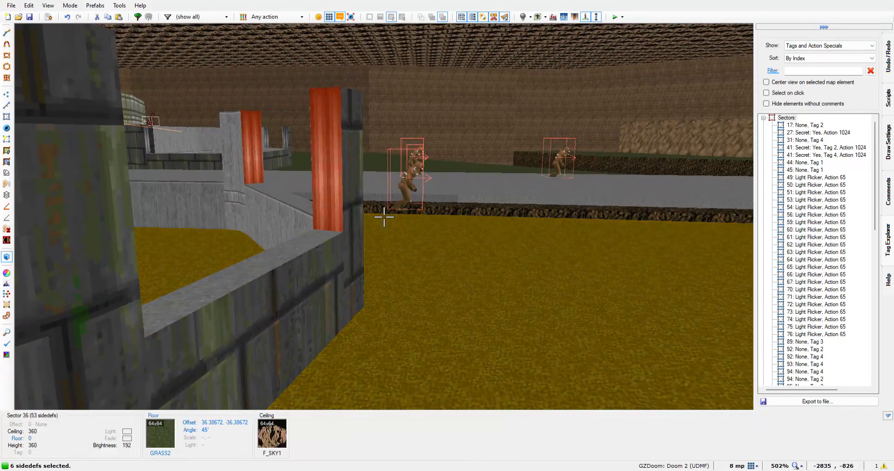
key("w")
key("a")
key("w")
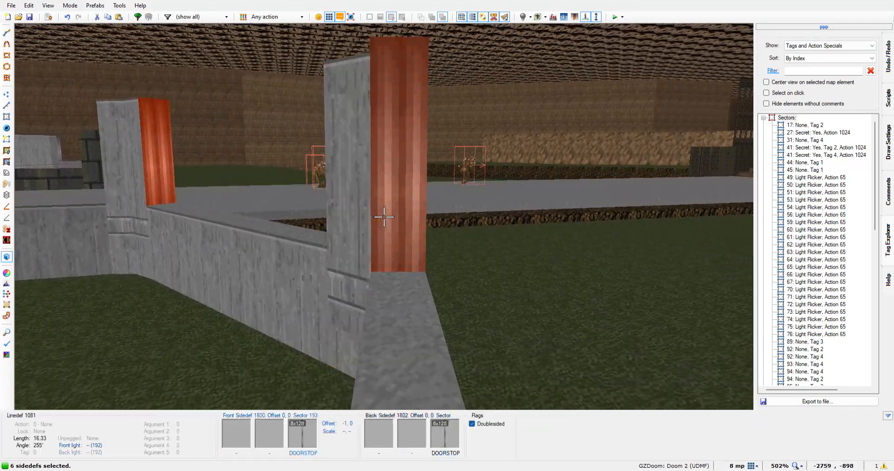
key("w")
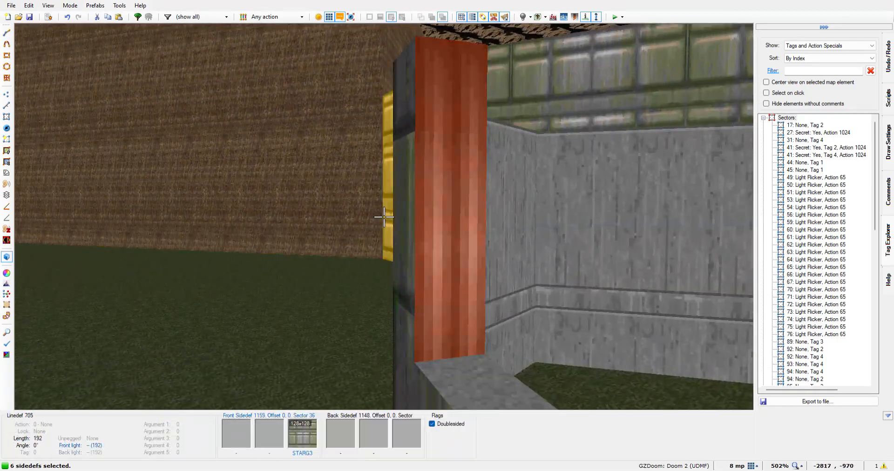
key("w")
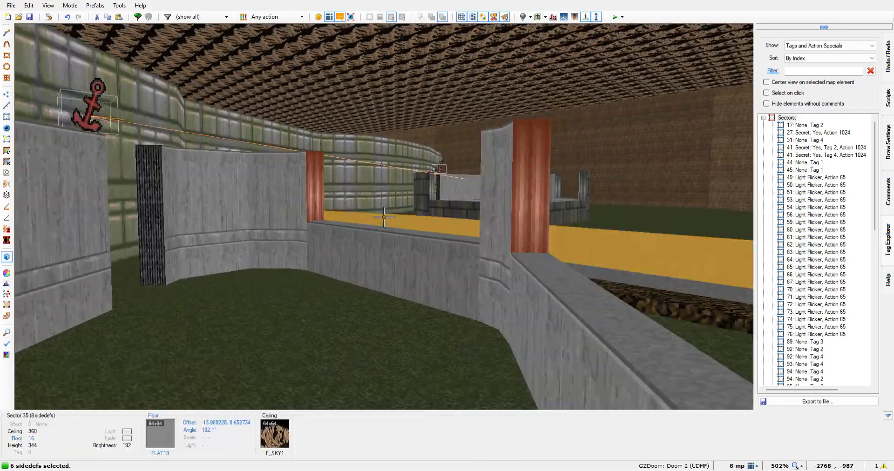
key("w")
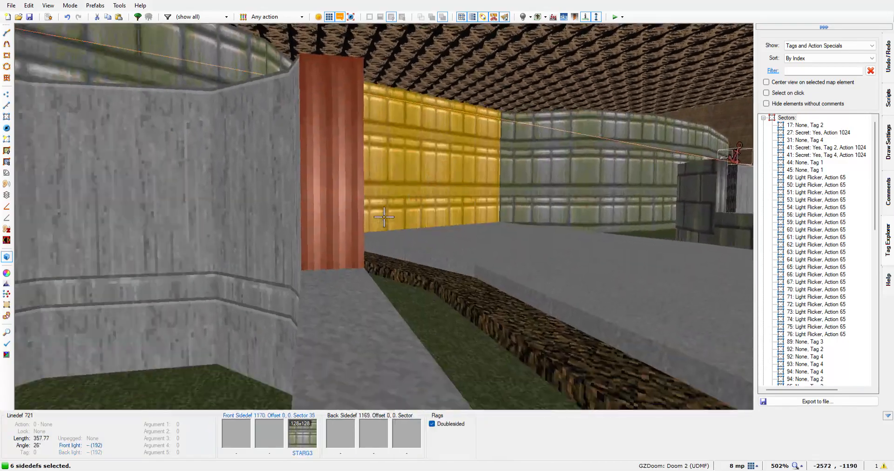
key("w")
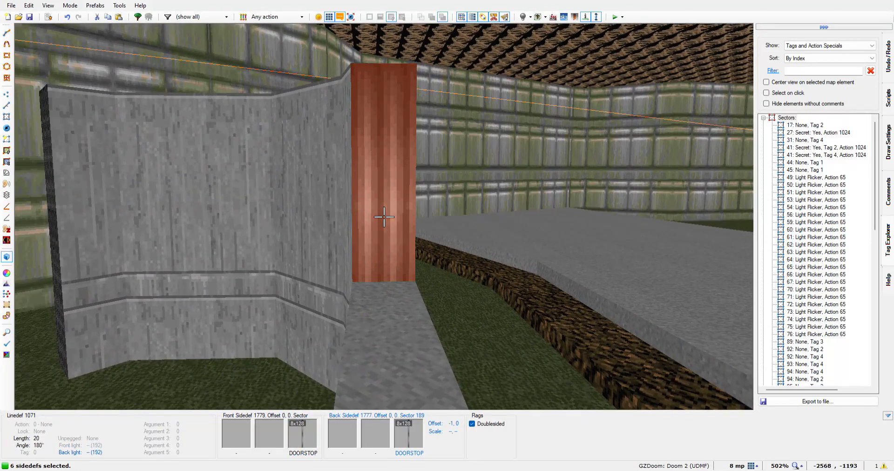
Draw a line about 104 units long down the middle of the western wall, between the dividing lines of its end pillars
key("v")
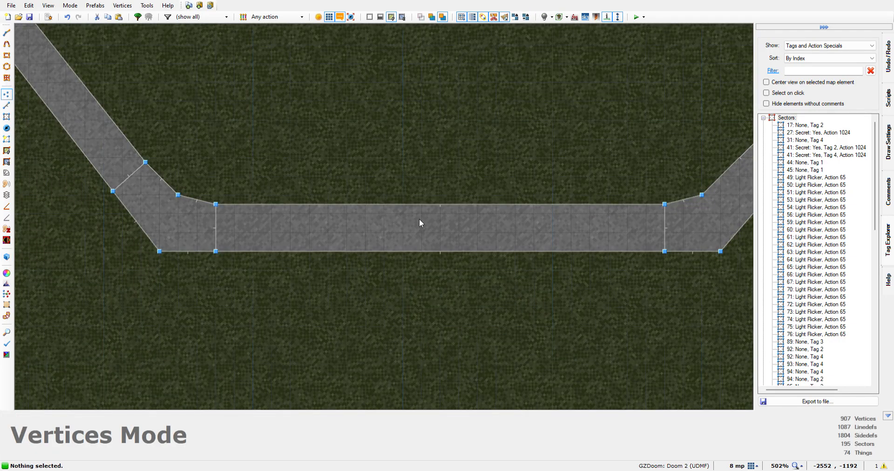
scroll(535, 154, "down", 7)
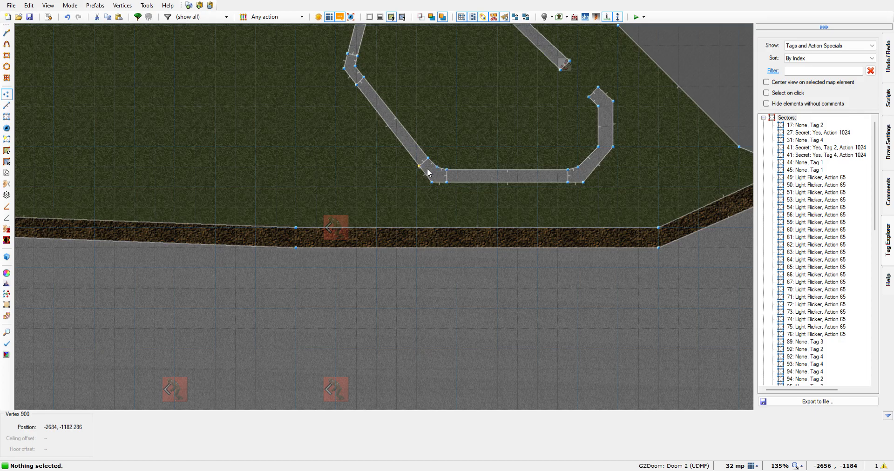
key("l")
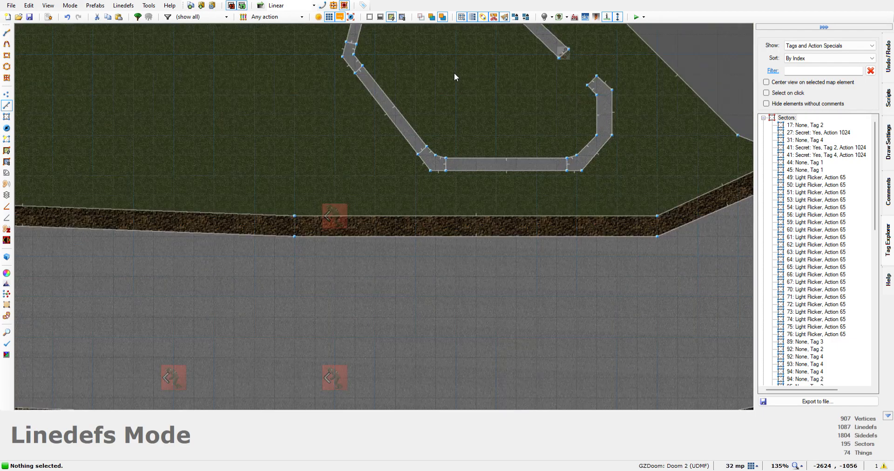
key("Up")
key("Up")
key("Up")
key("Up")
scroll(434, 228, "up", 3)
scroll(434, 229, "down", 3)
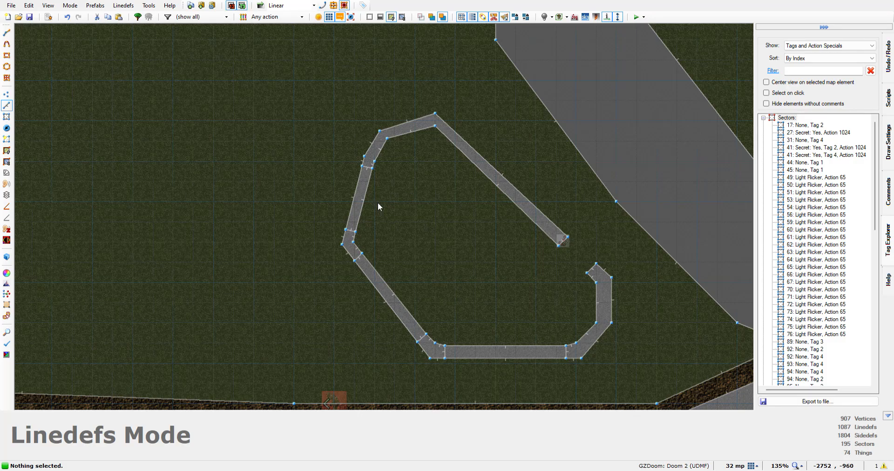
left_click(7, 33)
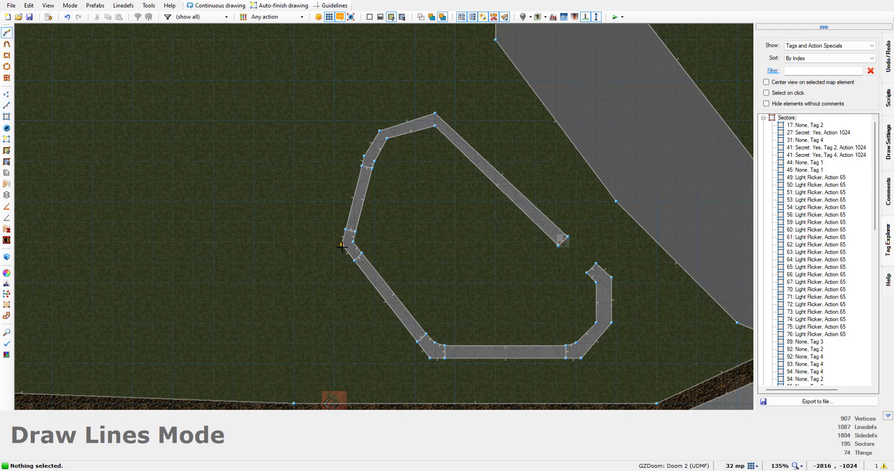
scroll(368, 214, "up", 7)
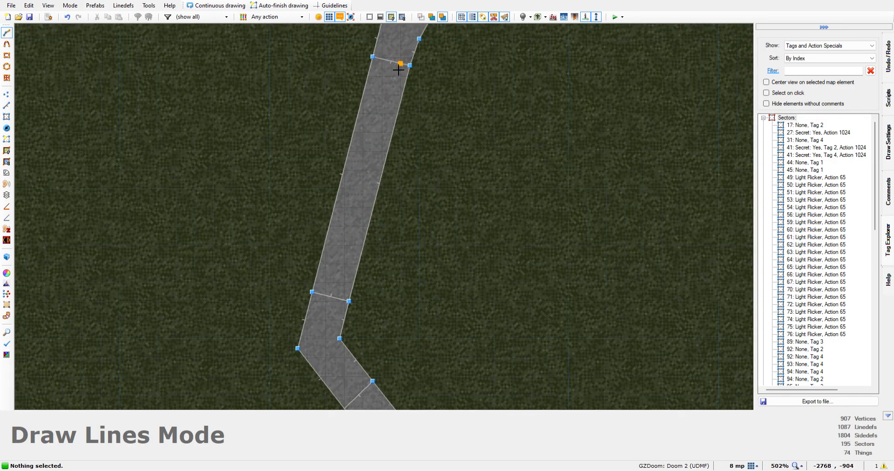
scroll(398, 69, "up", 4)
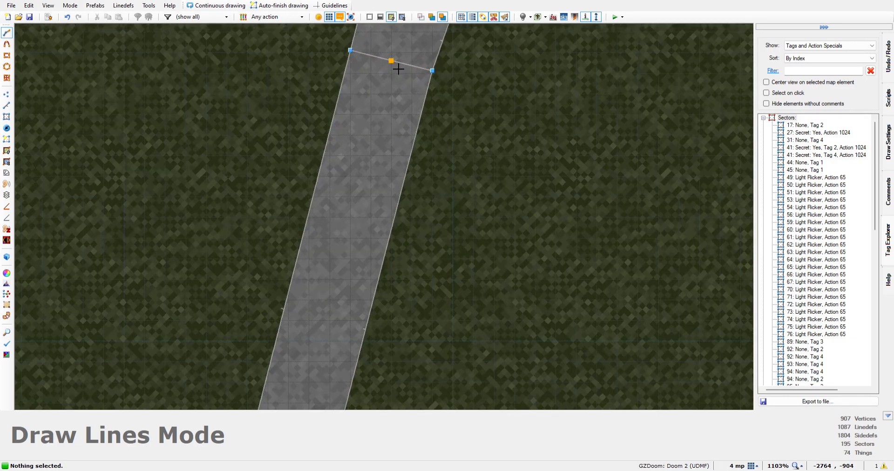
left_click(397, 68)
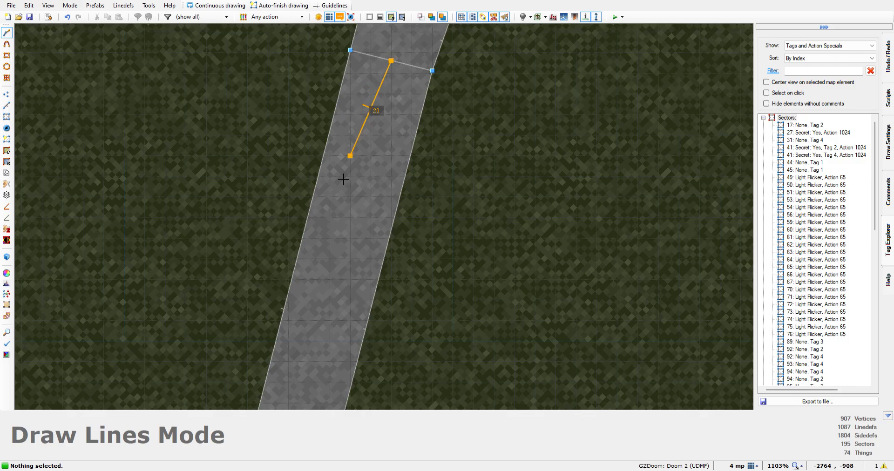
scroll(300, 347, "down", 3)
scroll(305, 356, "up", 3)
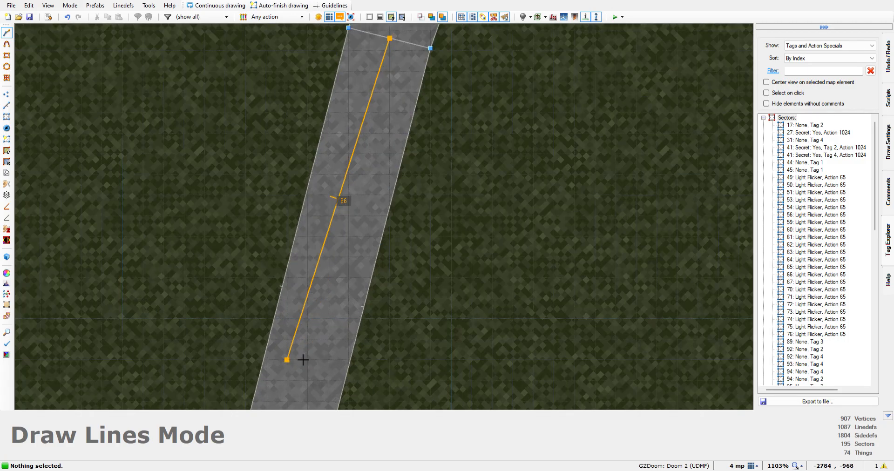
key("Down")
key("Down")
key("Down")
key("Down")
key("Down")
key("Down")
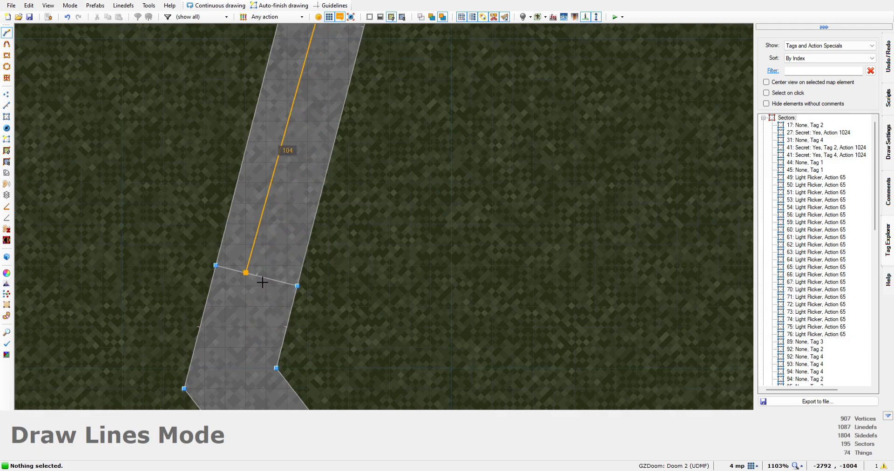
scroll(263, 285, "up", 2)
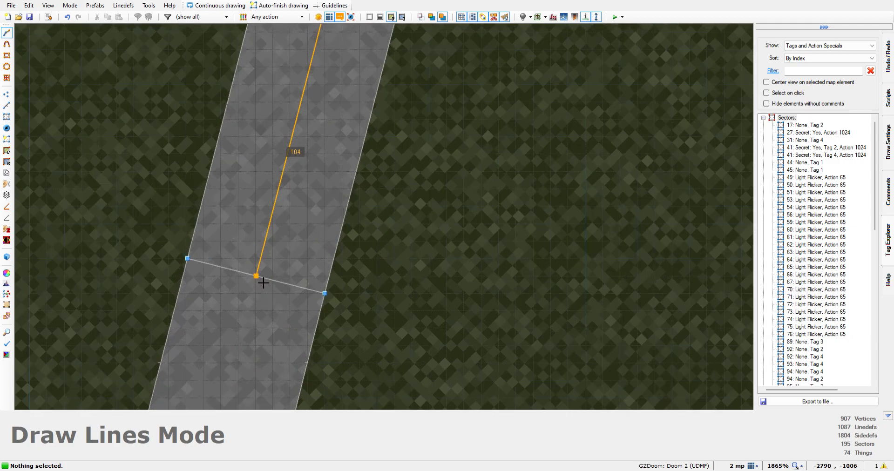
left_click(268, 281)
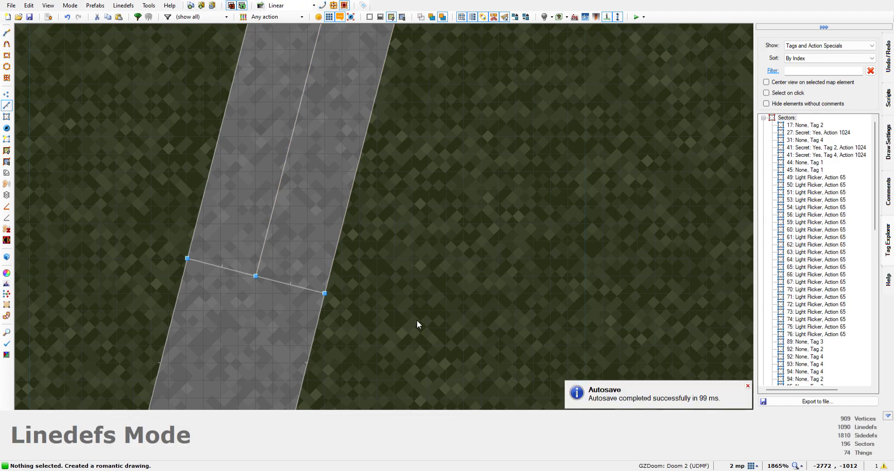
Draw a line about 160 units long down the middle of the diagonal southwestern wall, from the western pillar's dividing line to the southwestern pillar's
key("Down")
key("Down")
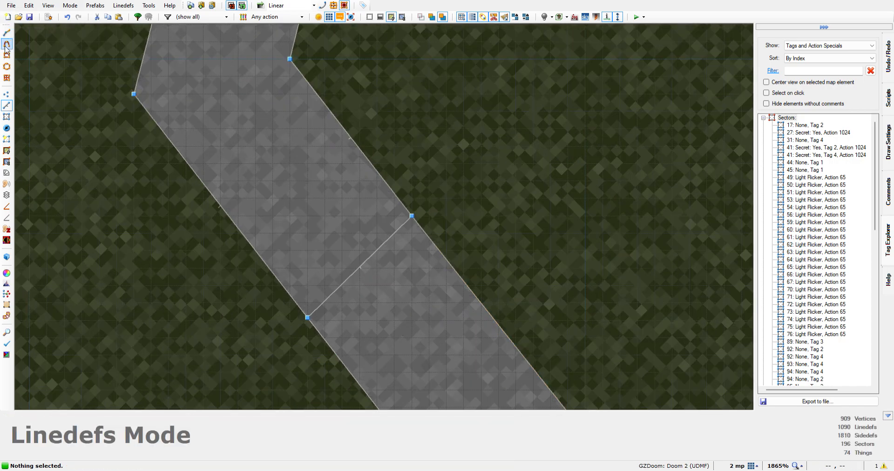
left_click(6, 33)
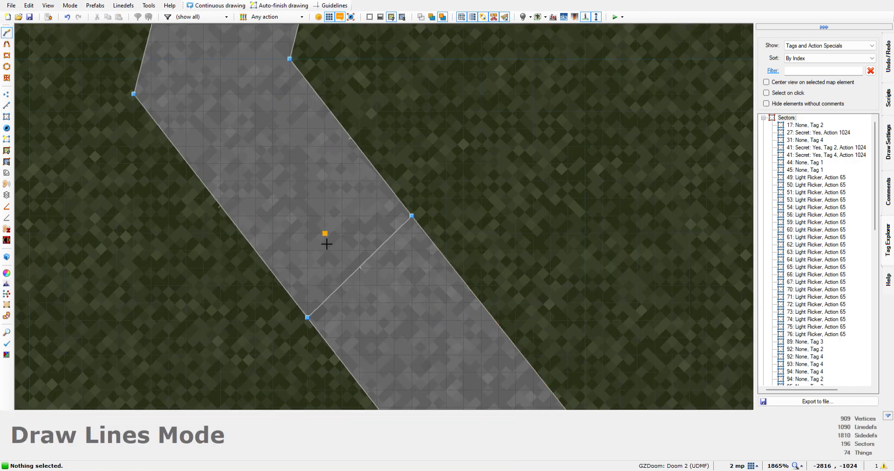
left_click(367, 274)
key("Down")
key("Down")
key("Down")
key("Down")
key("Down")
key("Down")
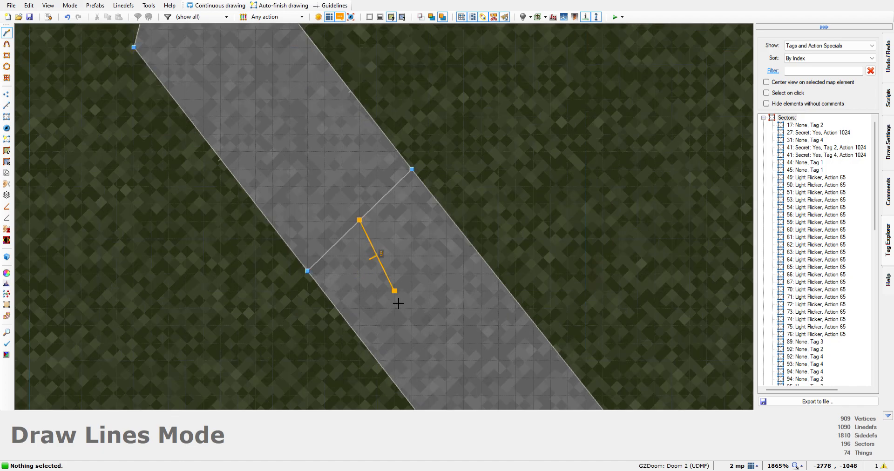
key("Right")
key("Right")
key("Right")
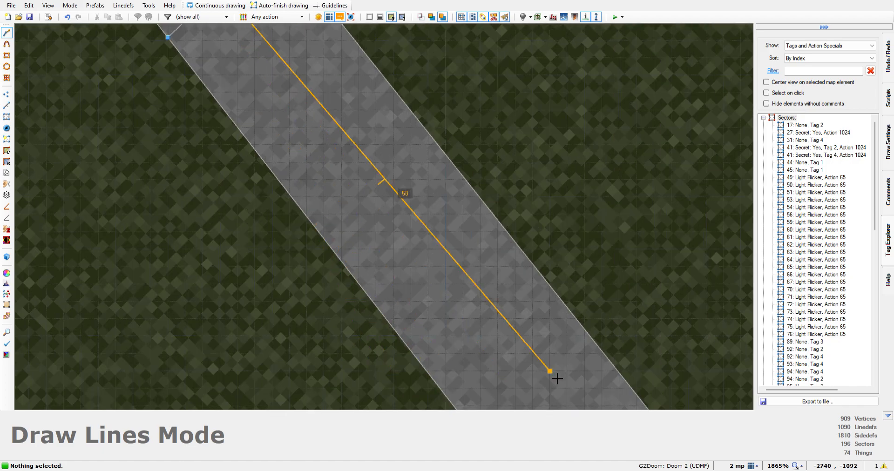
key("Down")
key("Down")
key("Down")
key("Down")
key("Right")
key("Down")
key("Right")
key("Right")
key("Down")
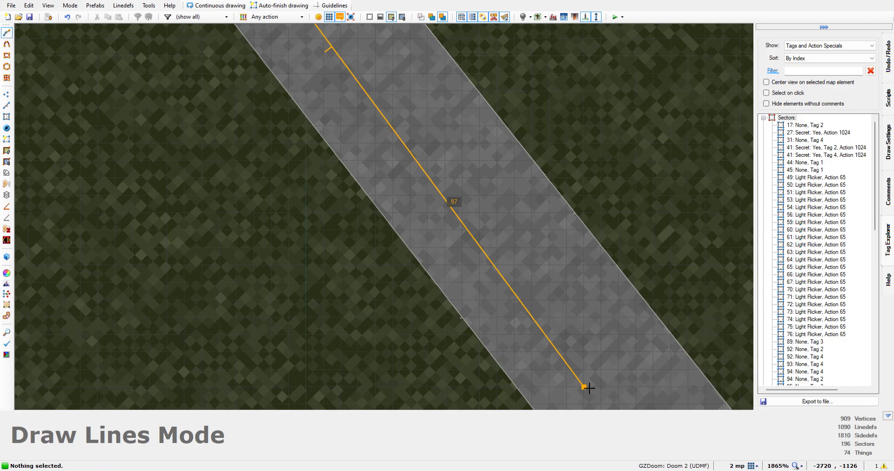
key("Down")
key("Down")
key("Right")
key("Right")
key("Down")
key("Down")
key("Right")
key("Right")
key("Right")
key("Down")
key("Down")
key("Right")
key("Right")
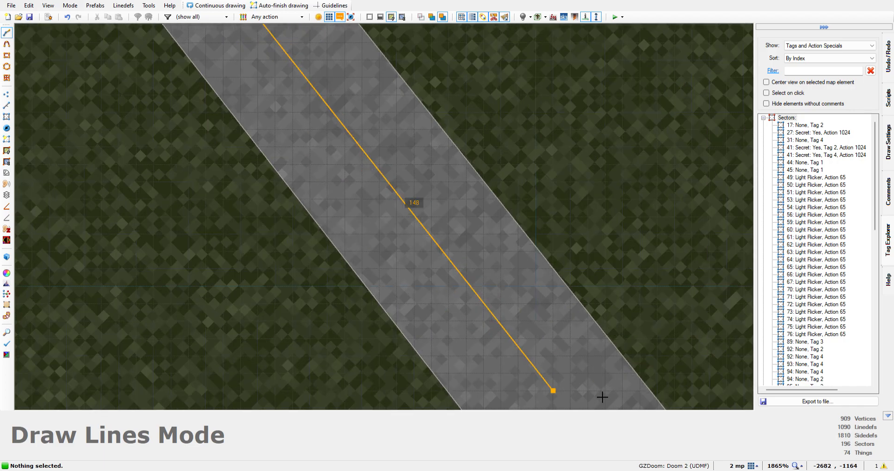
key("Down")
key("Down")
key("Down")
key("Down")
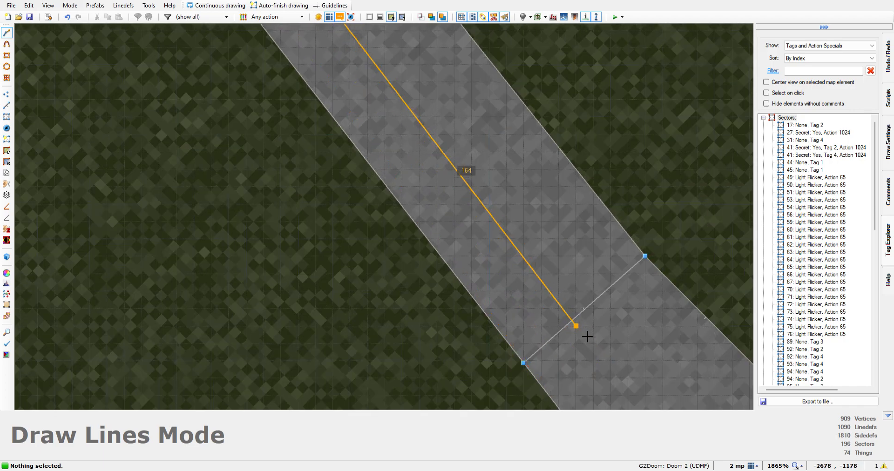
left_click(588, 317)
scroll(605, 344, "down", 5)
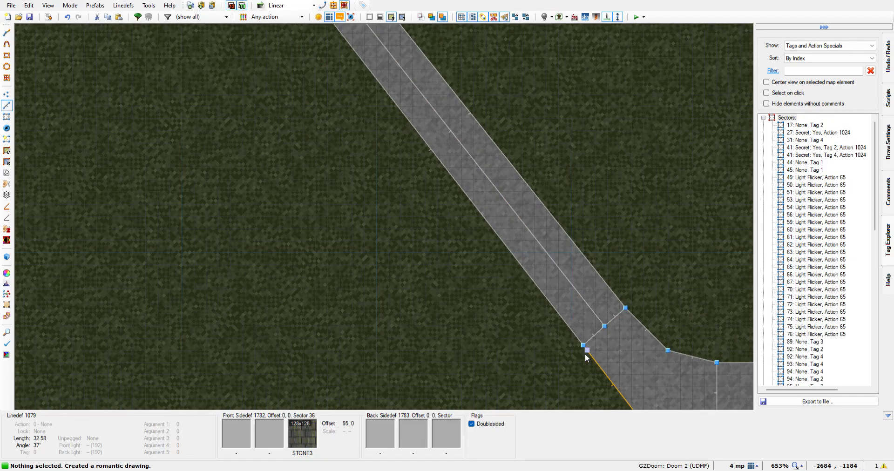
Draw a horizontal line 192 units long through the middle of the southern wall, between the dividing lines of its two pillars
key("Right")
key("Right")
key("Right")
key("Right")
key("Right")
key("Right")
key("Right")
key("Right")
key("Right")
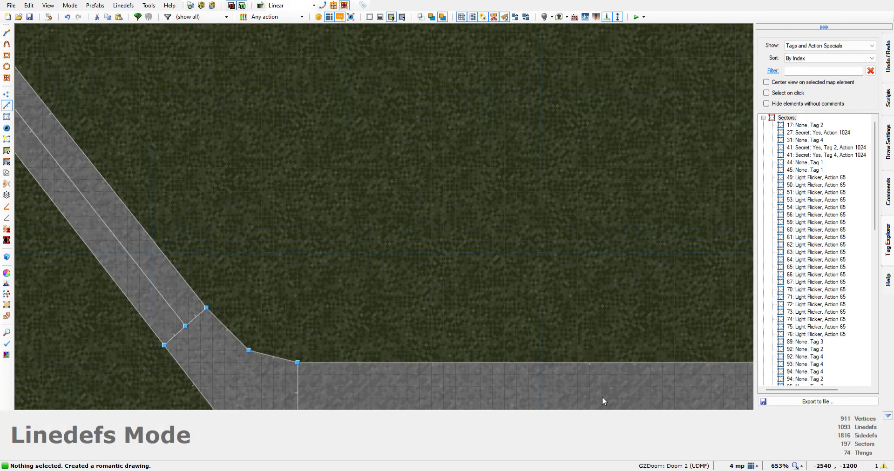
key("Right")
key("Right")
key("Right")
key("Right")
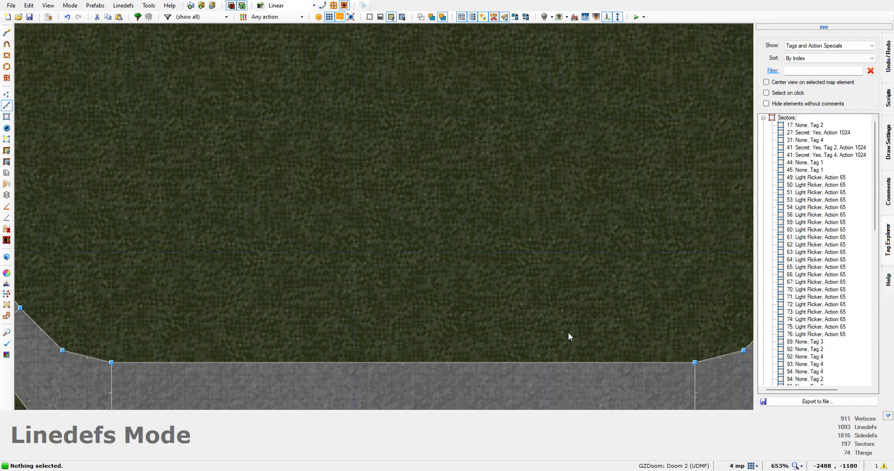
key("Down")
key("Down")
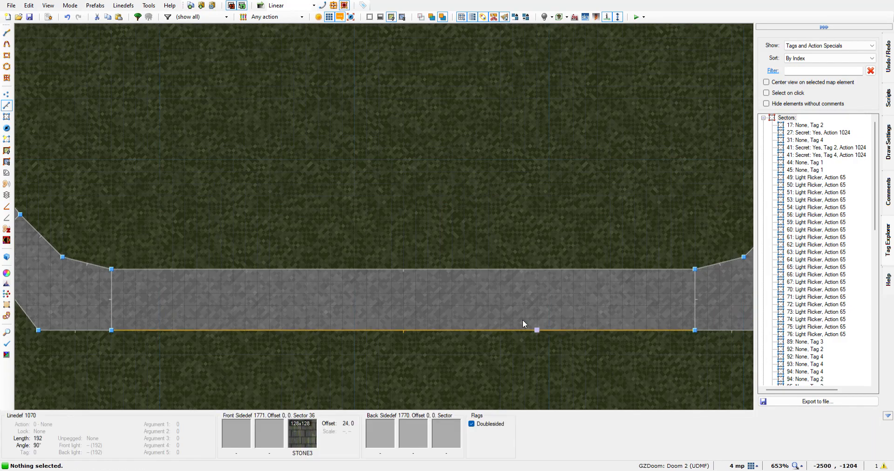
left_click(7, 33)
scroll(107, 311, "up", 3)
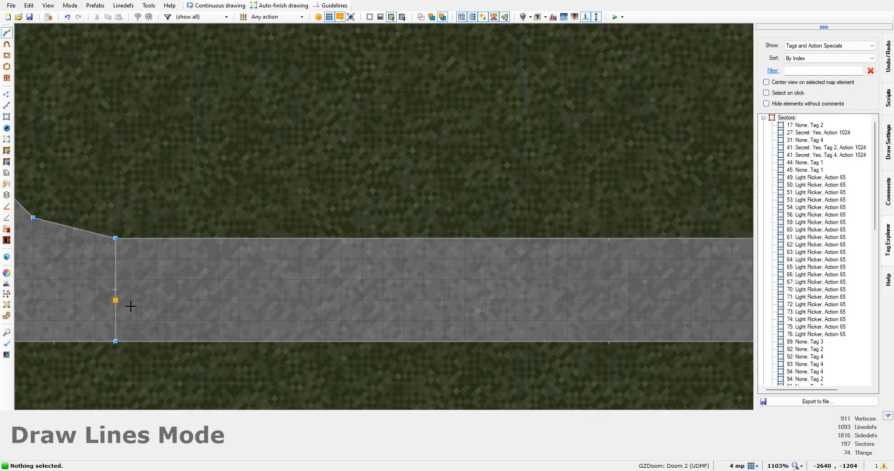
scroll(121, 296, "up", 4)
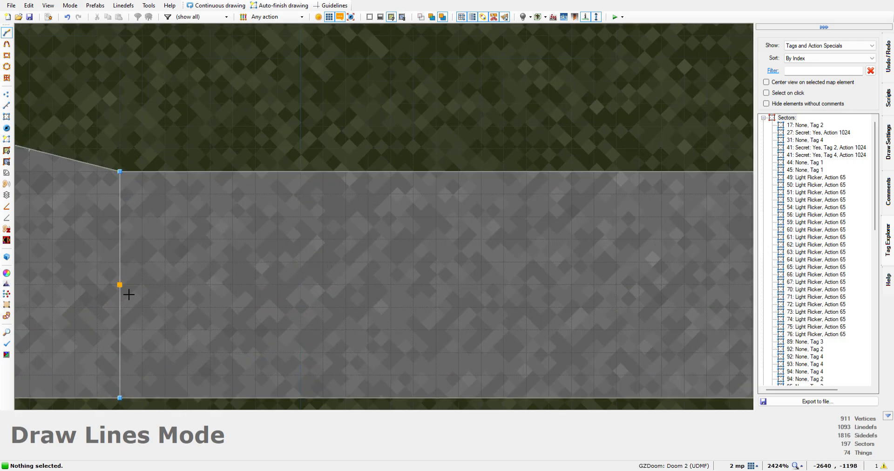
left_click(128, 294)
scroll(454, 292, "down", 7)
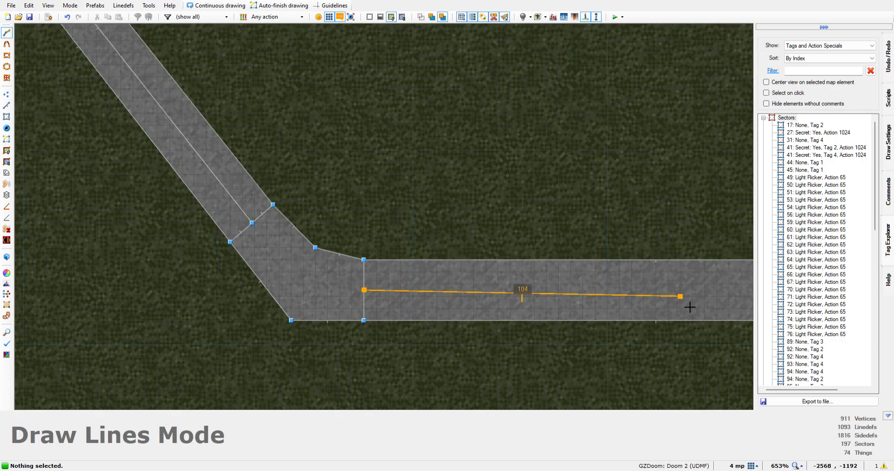
key("Right")
key("Right")
key("Right")
key("Right")
key("Right")
key("Right")
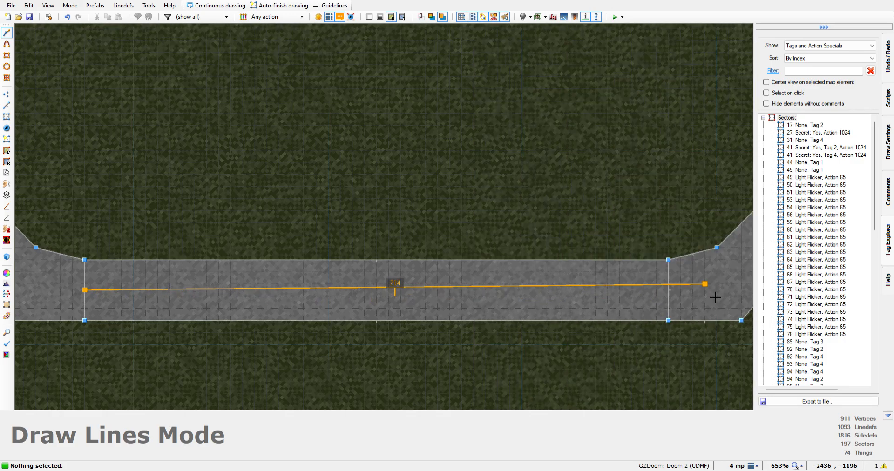
scroll(687, 305, "up", 4)
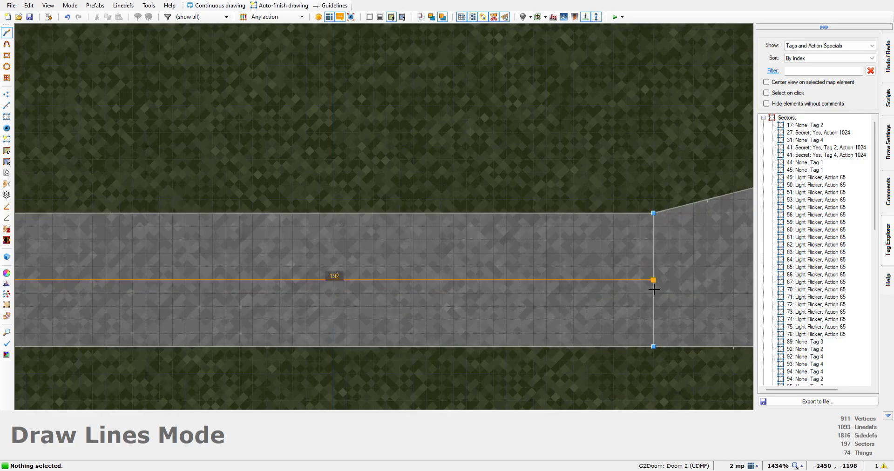
left_click(657, 288)
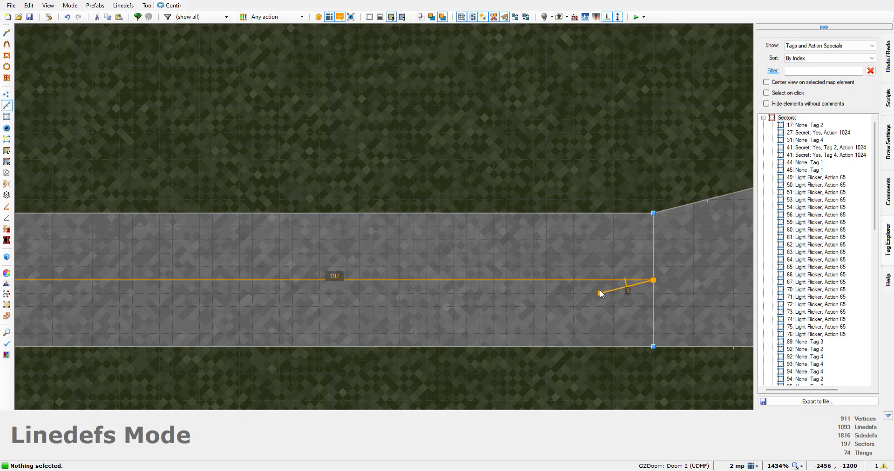
Draw a horizontal line 224 units long down the middle of the second building's northern wall, between the dividing lines of its end pillars
scroll(180, 309, "down", 10)
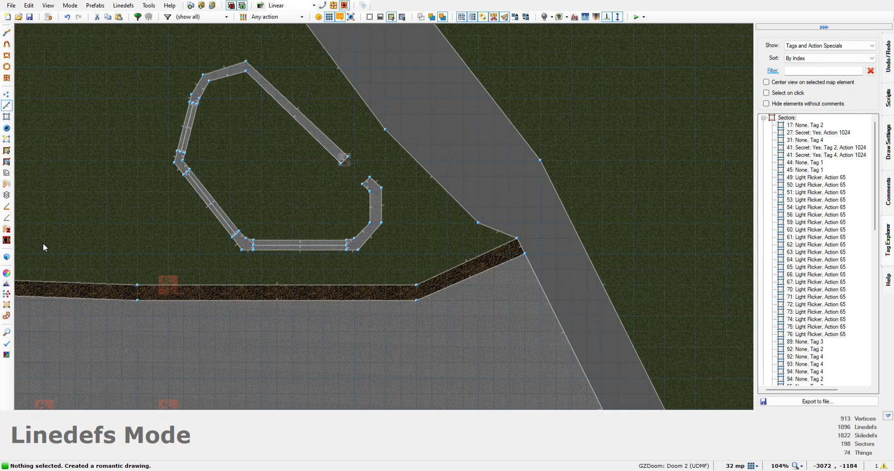
scroll(77, 291, "up", 7)
scroll(676, 288, "down", 6)
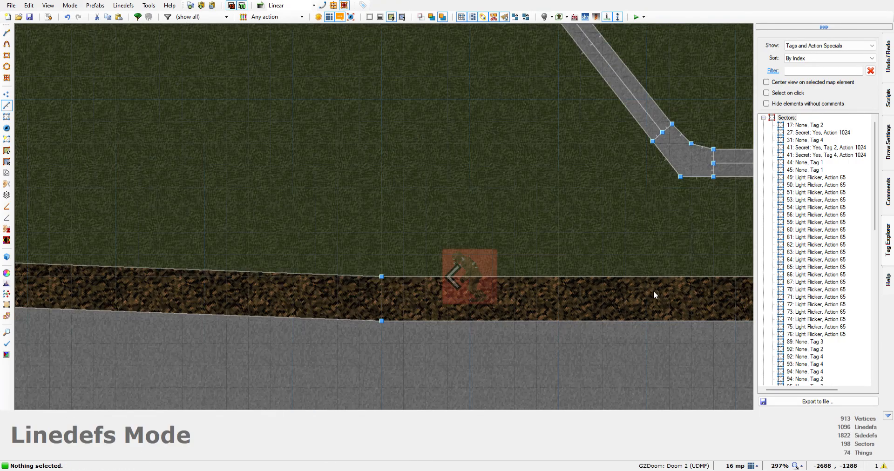
key("Down")
key("Down")
key("Down")
key("Down")
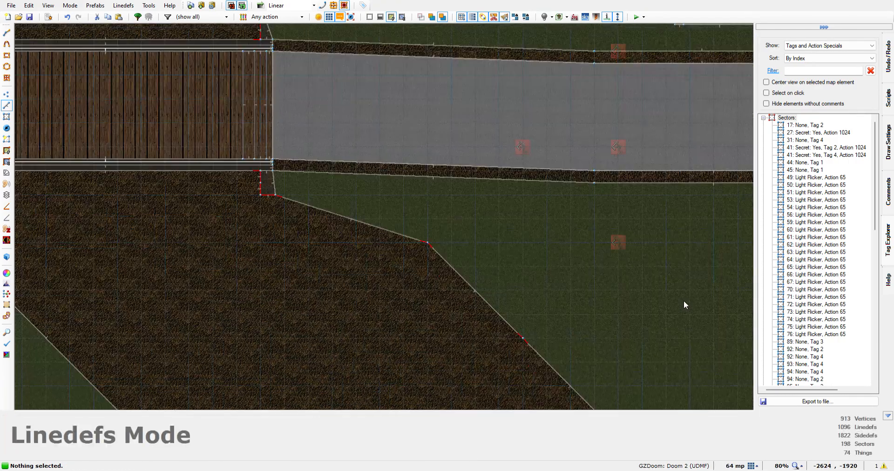
key("Right")
key("Right")
key("Right")
key("Right")
key("Right")
scroll(677, 316, "up", 6)
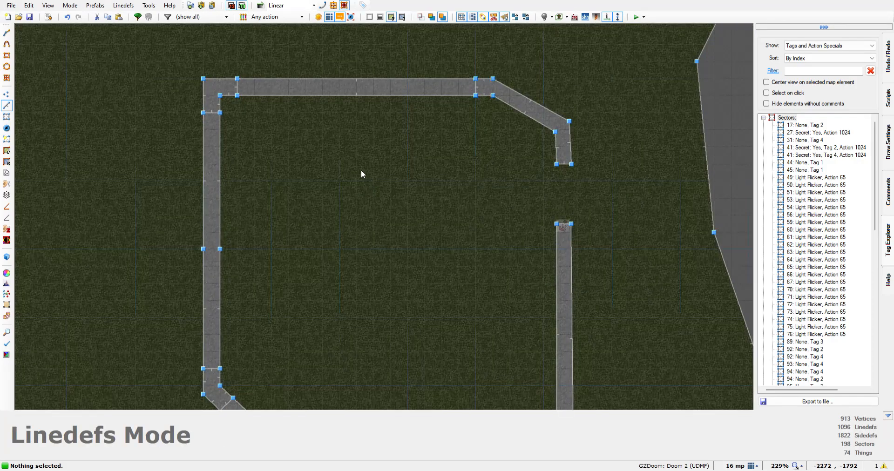
scroll(236, 87, "up", 7)
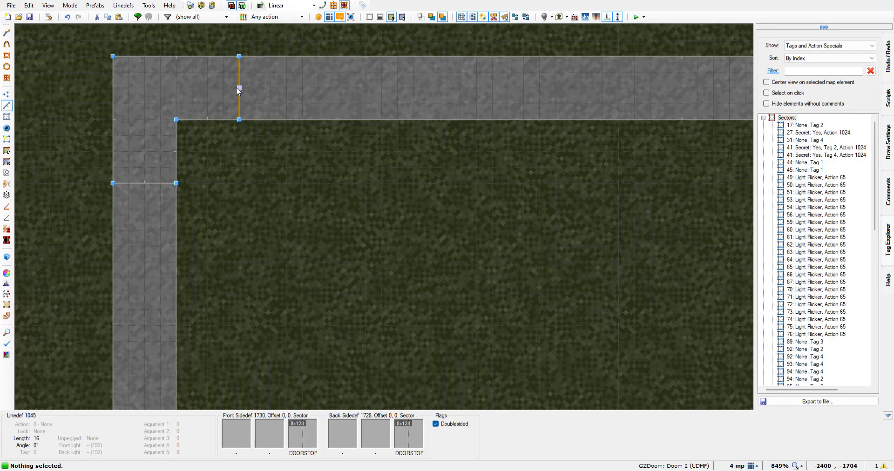
key("Right")
key("Right")
key("Right")
key("Right")
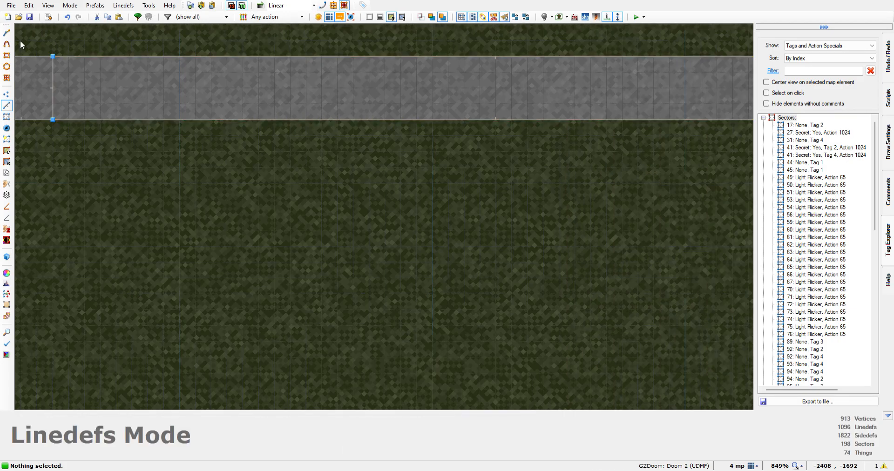
left_click(6, 33)
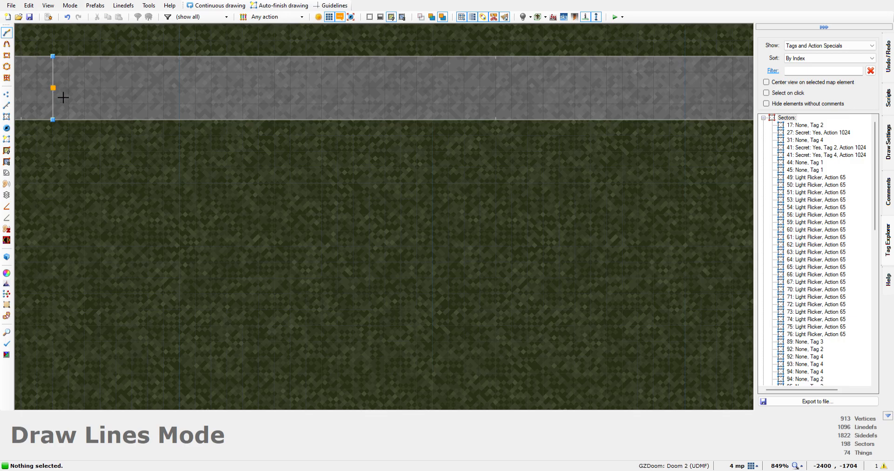
left_click(62, 96)
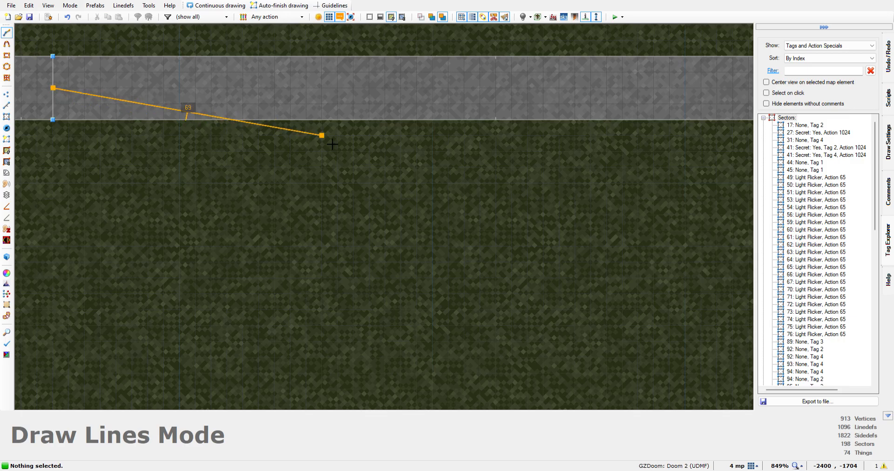
key("Right")
key("Right")
key("Right")
key("Right")
key("Right")
key("Right")
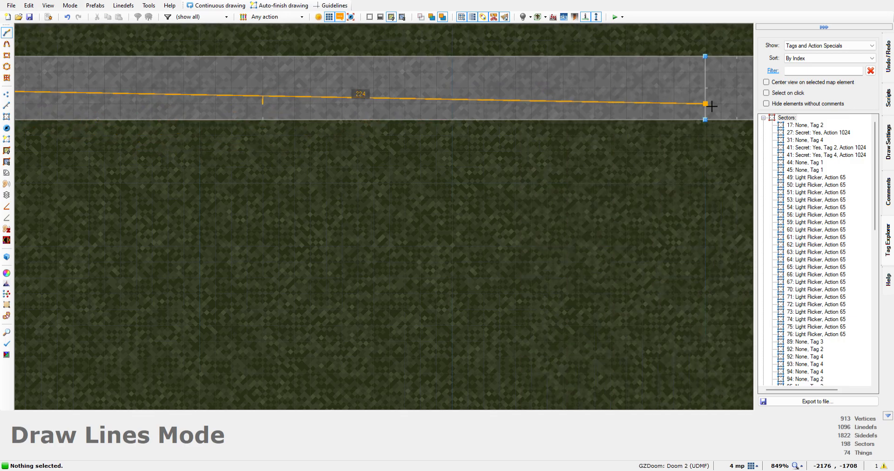
left_click(666, 101)
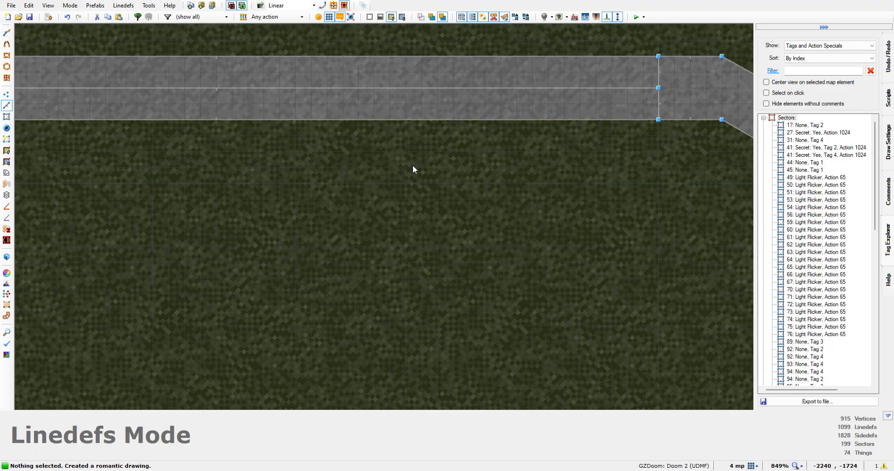
Draw a vertical line 240 units long through the middle of the second building's western wall, between the dividing lines of its pillars
key("Down")
key("Down")
key("Down")
scroll(136, 166, "down", 6)
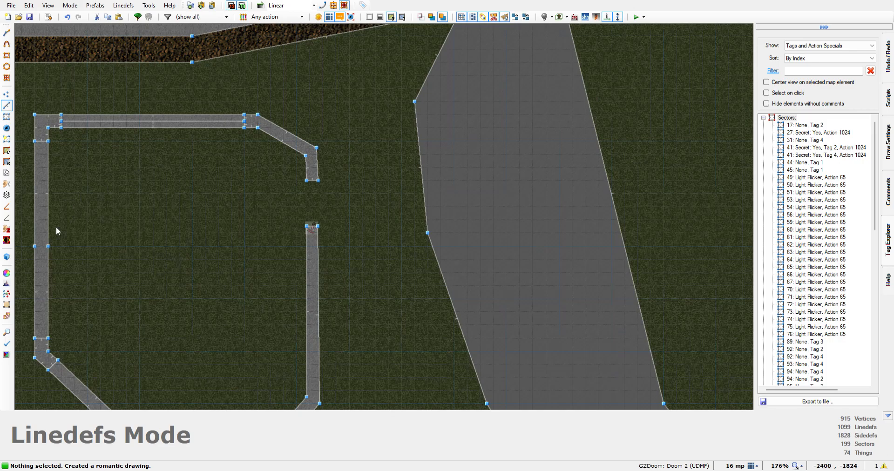
scroll(43, 236, "up", 4)
scroll(43, 236, "down", 3)
scroll(43, 236, "up", 3)
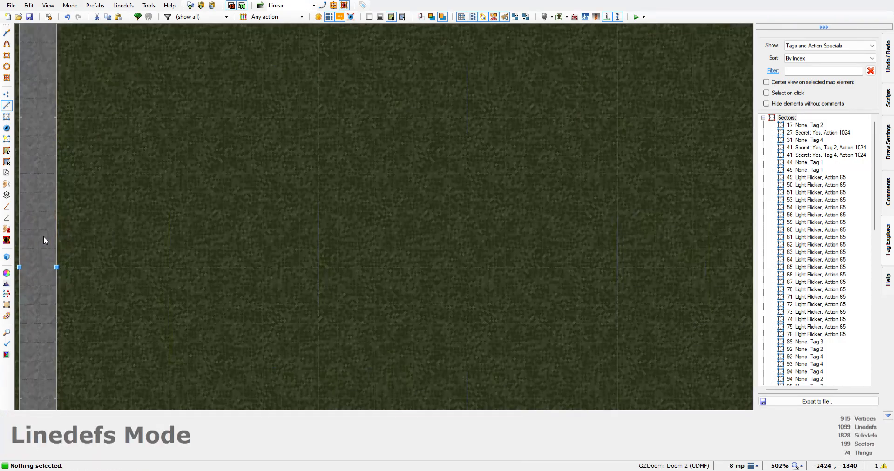
key("Left")
key("Left")
key("Left")
key("Left")
scroll(70, 241, "down", 3)
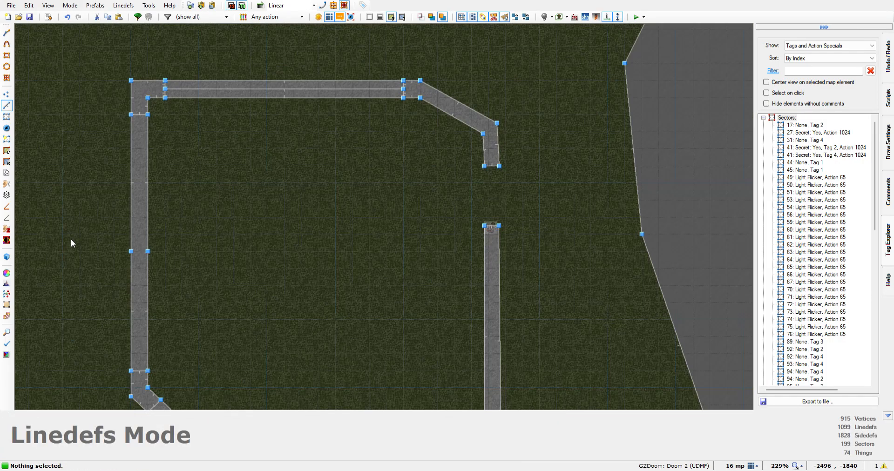
key("Left")
key("Left")
key("Left")
scroll(81, 252, "up", 3)
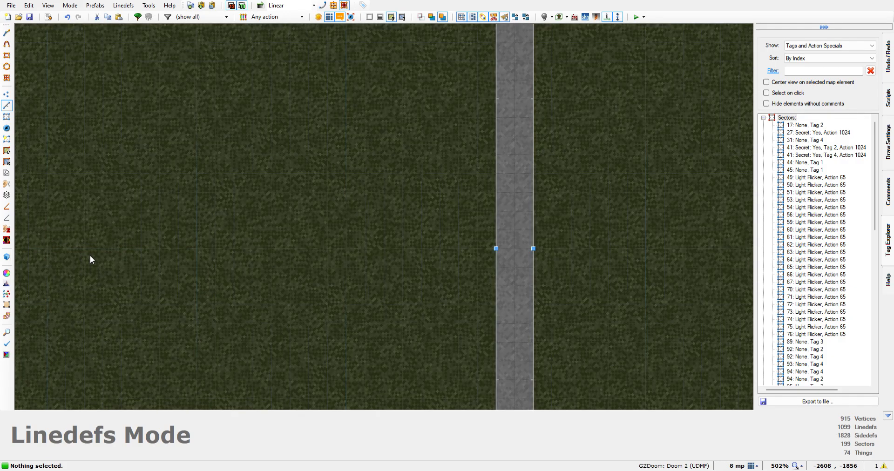
key("Right")
key("Right")
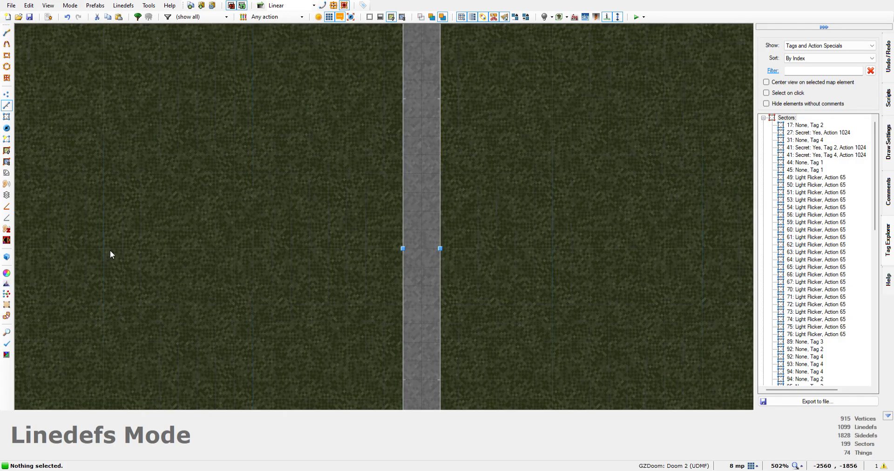
key("Up")
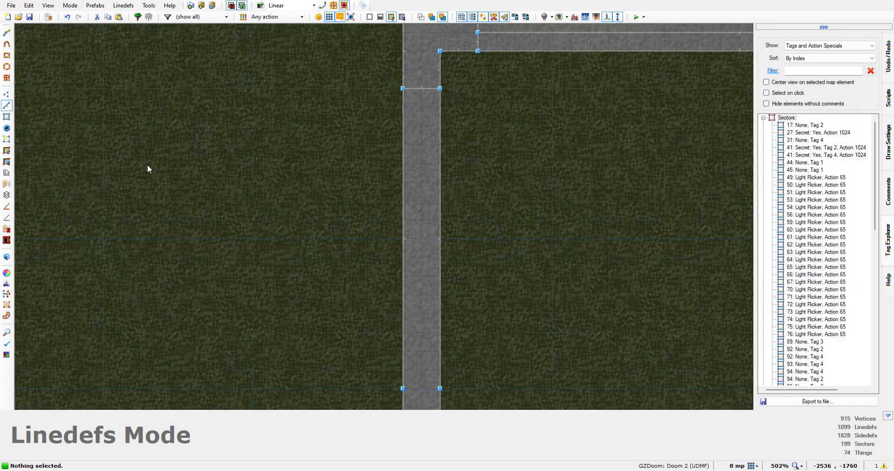
left_click(7, 32)
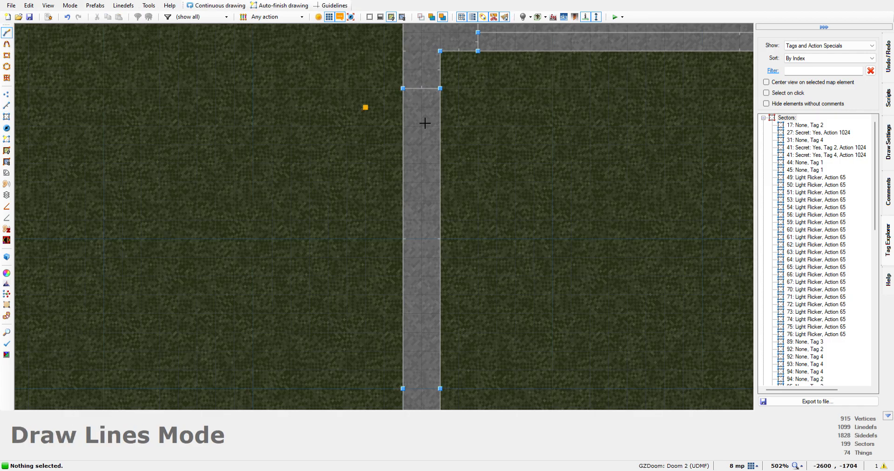
left_click(422, 88)
key("Down")
key("Down")
key("Down")
key("Down")
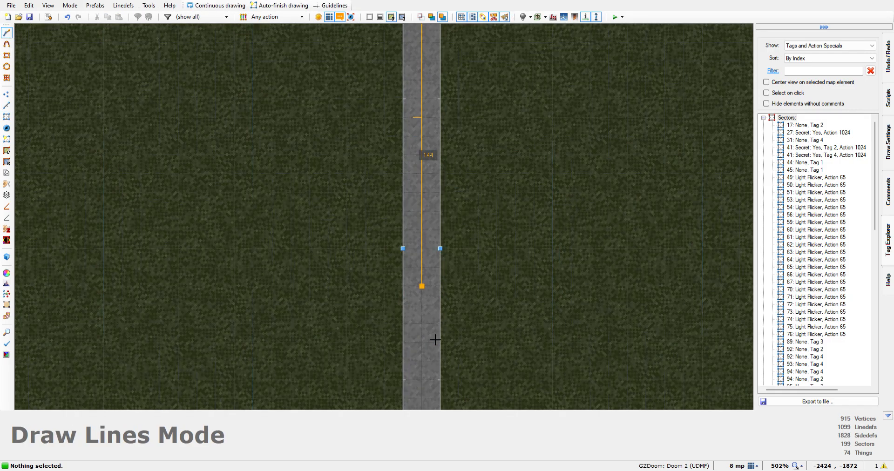
key("Down")
key("Down")
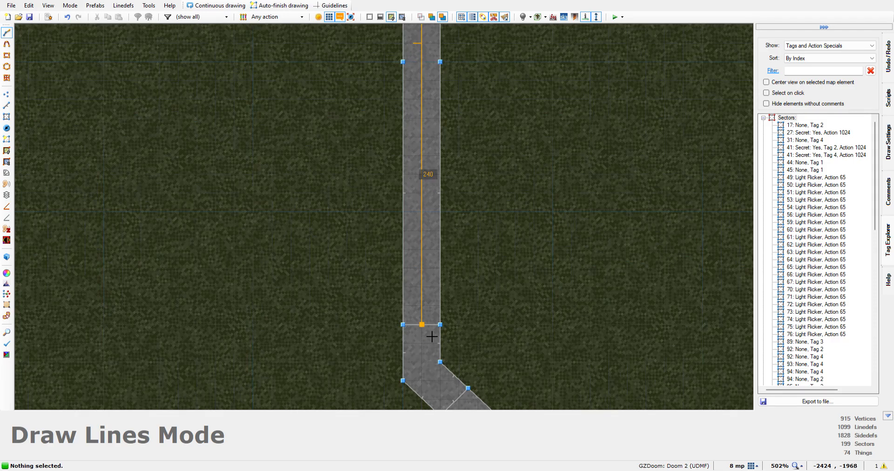
left_click(421, 325)
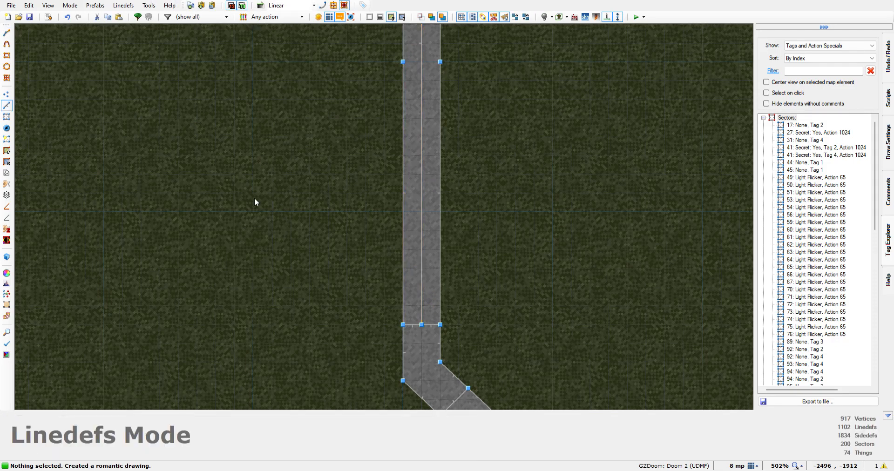
Draw a line about 131 units long down the middle of the second building's diagonal southwestern wall, from one pillar's dividing line to the other's
left_click(8, 33)
key("Down")
key("Down")
key("Down")
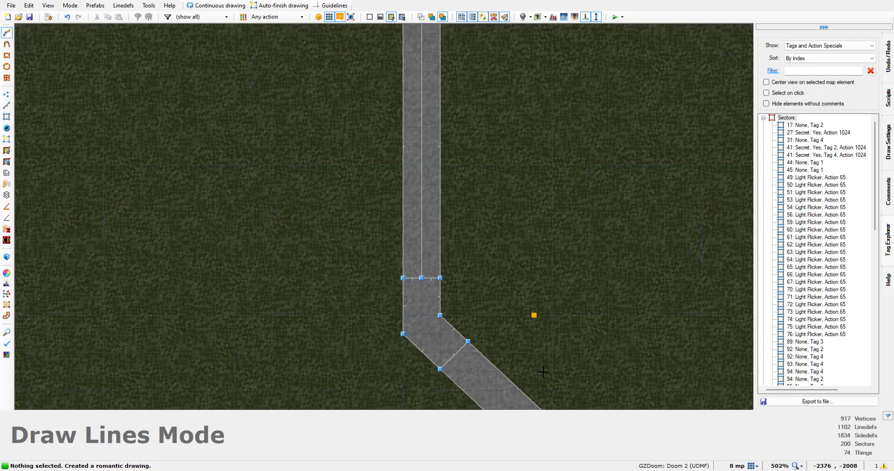
key("Down")
key("Down")
key("Down")
key("Right")
key("Right")
key("Right")
key("Right")
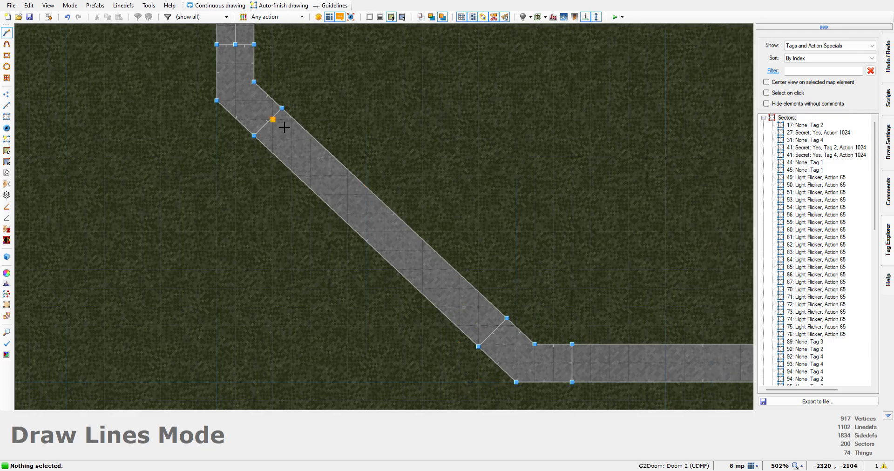
scroll(289, 130, "up", 4)
scroll(265, 135, "up", 2)
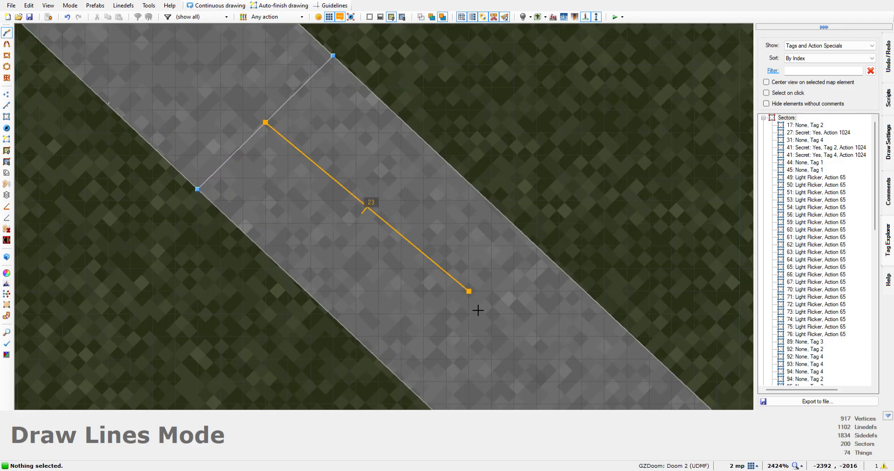
scroll(475, 309, "down", 6)
key("Down")
key("Right")
key("Down")
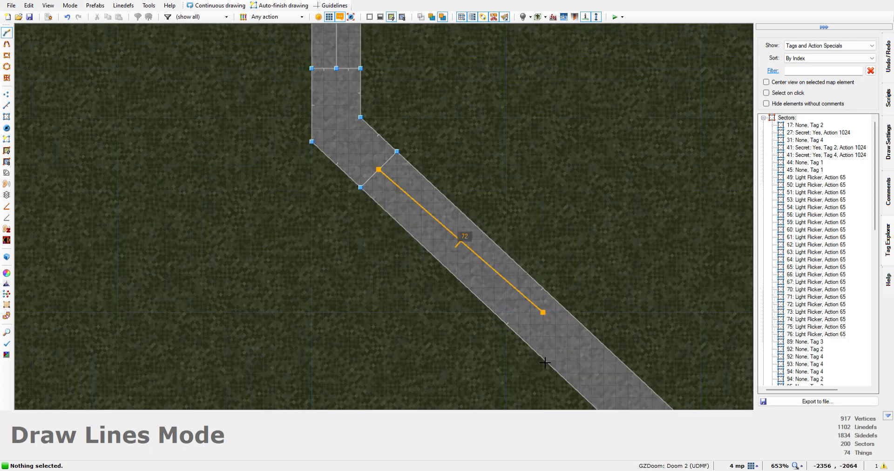
key("Right")
key("Down")
key("Right")
key("Right")
key("Right")
key("Right")
key("Right")
key("Down")
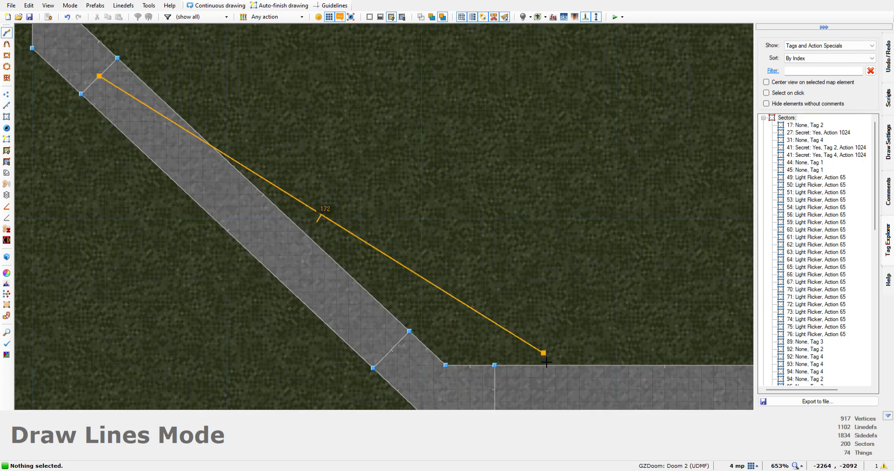
key("Down")
key("Down")
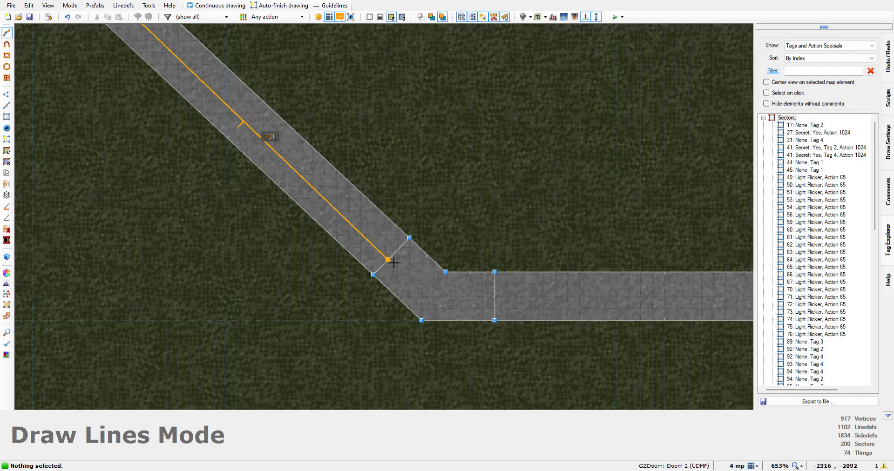
scroll(393, 263, "up", 6)
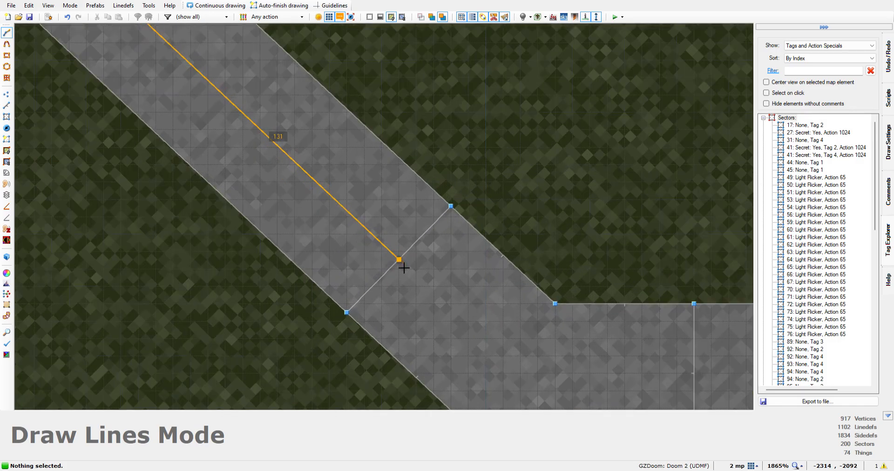
left_click(396, 258)
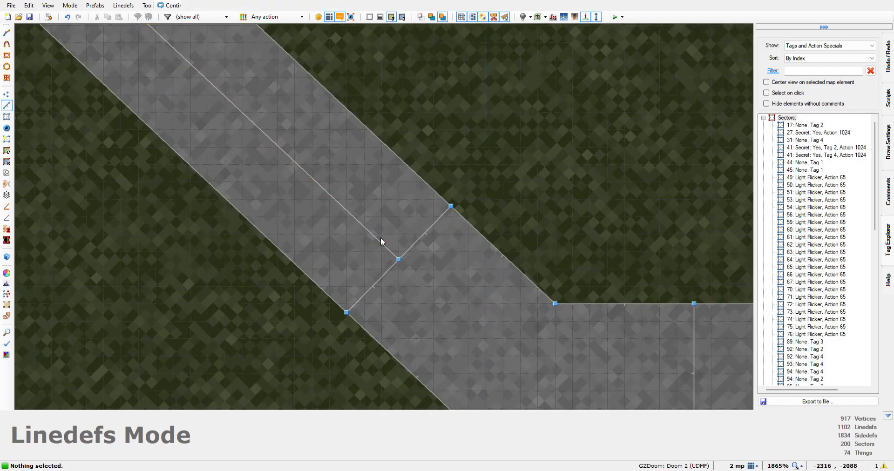
Draw a horizontal line 112 units long through the middle of the second building's southern wall, between its two pillars' dividing lines
left_click(7, 33)
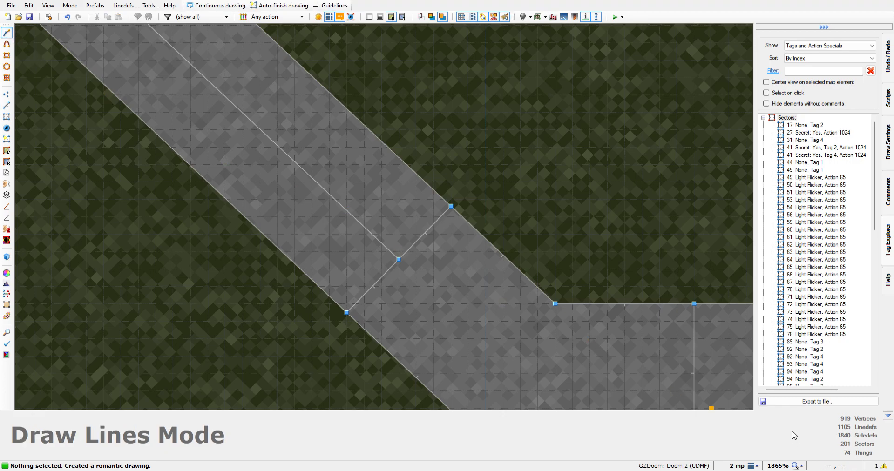
key("Down")
key("Down")
key("Right")
key("Right")
key("Right")
key("Right")
key("Right")
key("Right")
key("Right")
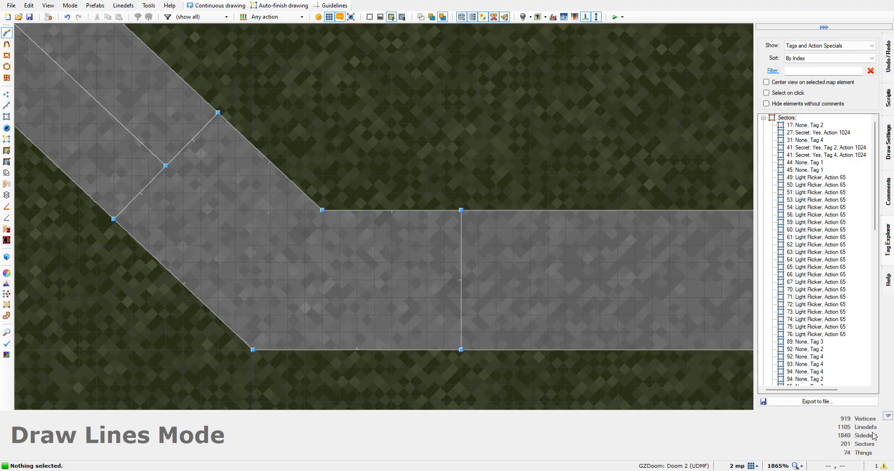
key("Right")
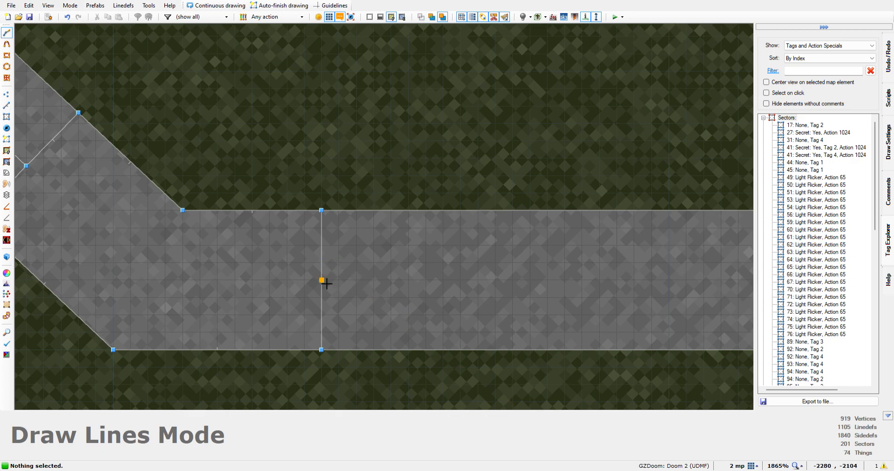
left_click(327, 285)
key("Right")
key("Right")
key("Right")
key("Right")
key("Right")
key("Right")
key("Right")
key("Right")
key("Right")
key("Right")
key("Right")
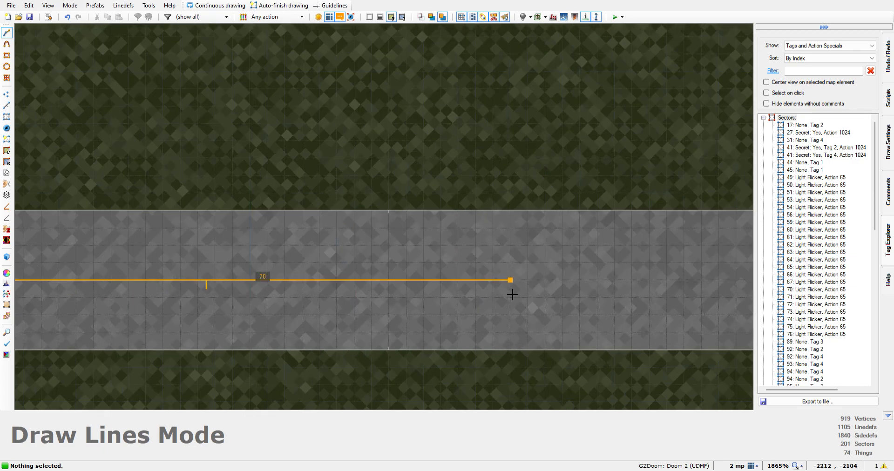
key("Right")
key("Right")
key("Right")
key("Right")
key("Right")
key("Right")
key("Right")
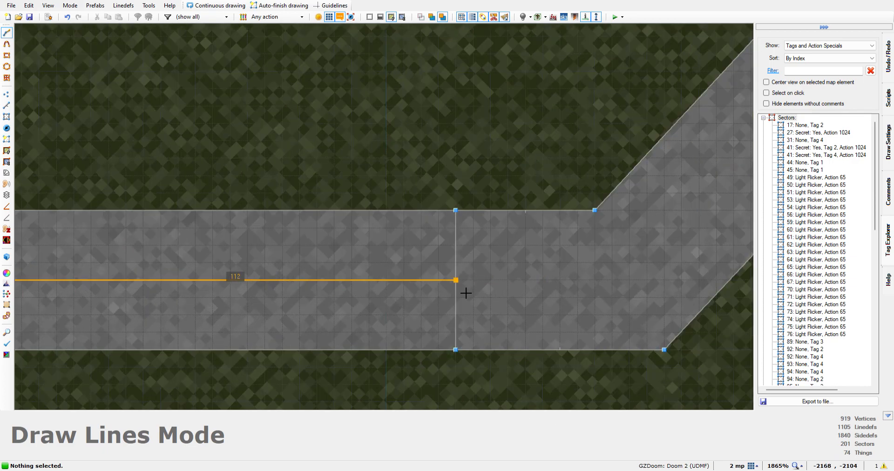
left_click(438, 280)
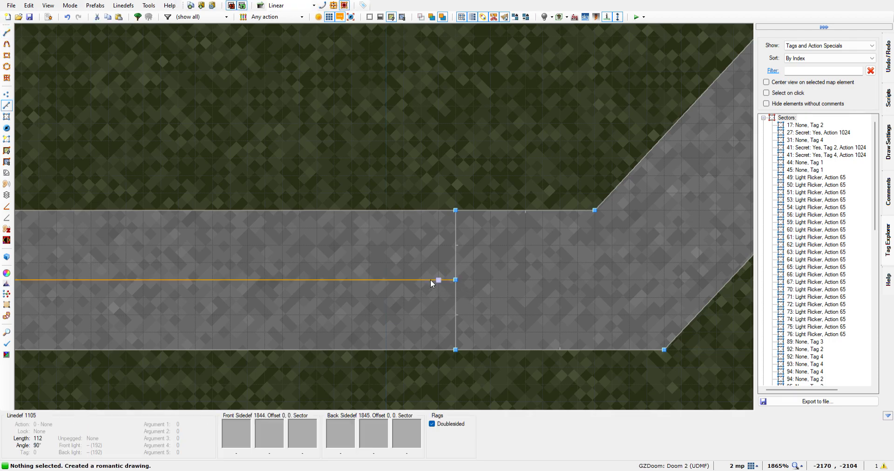
scroll(314, 311, "down", 4)
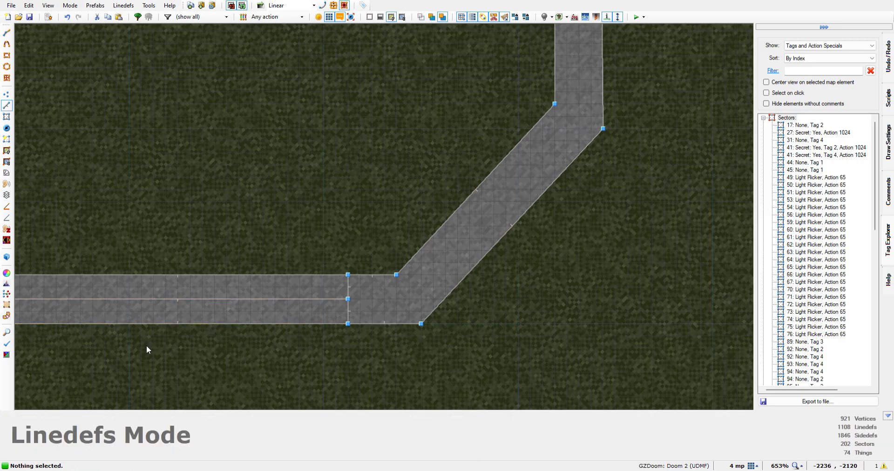
Select the centre lines of the second building's southern and diagonal southwestern walls
scroll(147, 345, "down", 4)
key("Left")
key("Left")
key("Left")
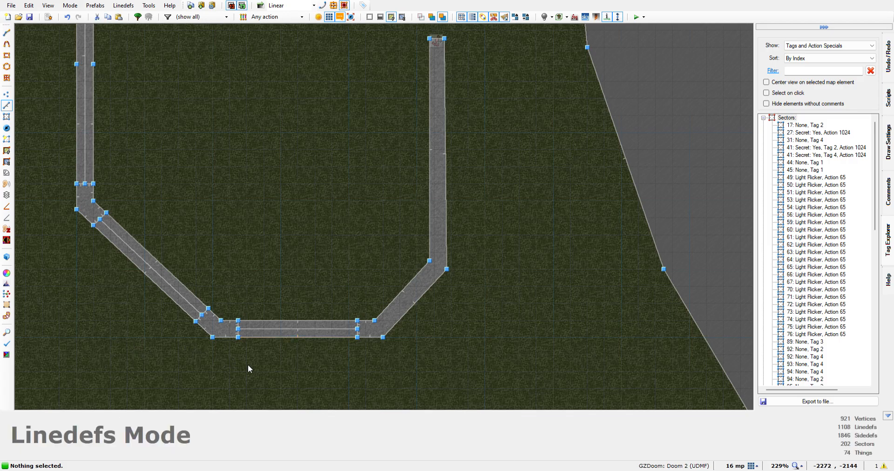
scroll(246, 366, "up", 2)
left_click(327, 307)
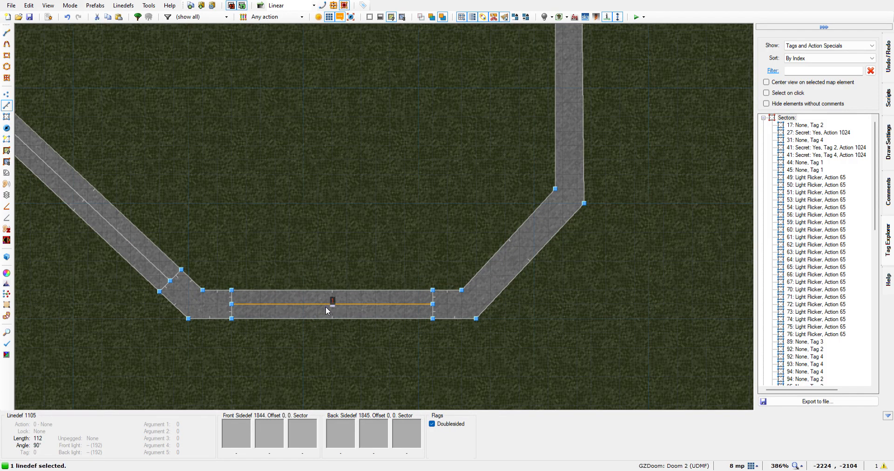
left_click(71, 186)
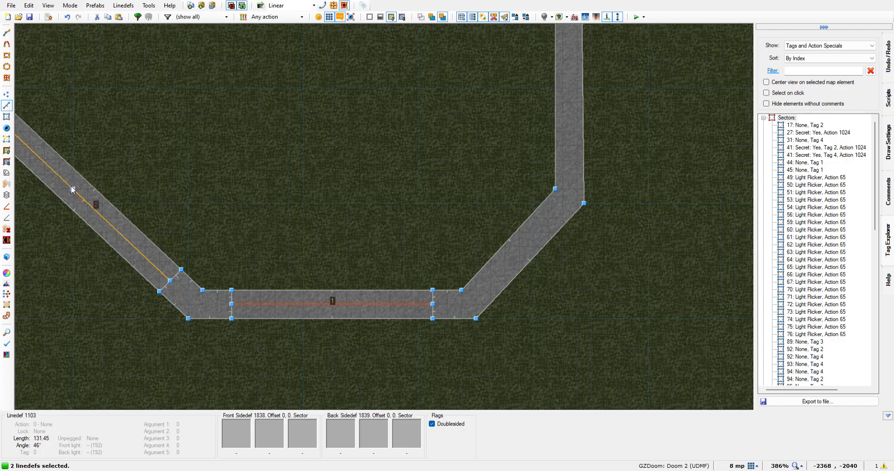
Add the centre line of the second building's western wall to the selection
key("Left")
key("Left")
key("Left")
key("Left")
key("Up")
key("Up")
key("Up")
key("Up")
key("Up")
key("Up")
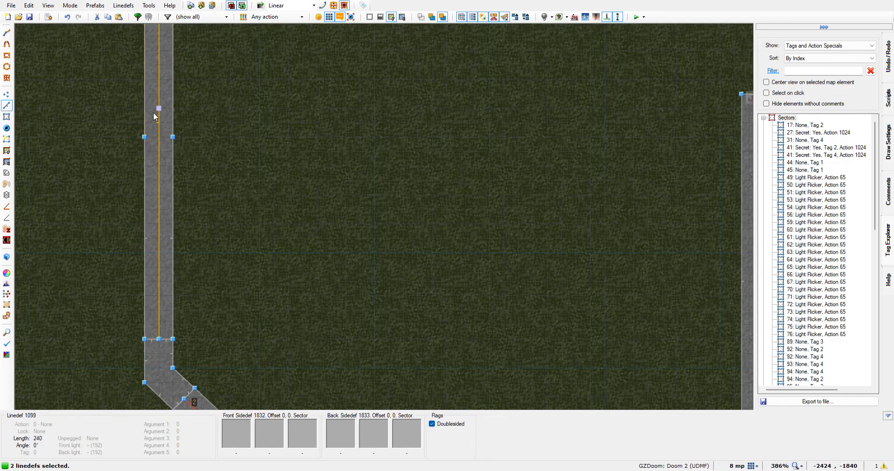
left_click(154, 123)
Flip the three selected centre lines and add the northern wall's centre line to the selection
key("Up")
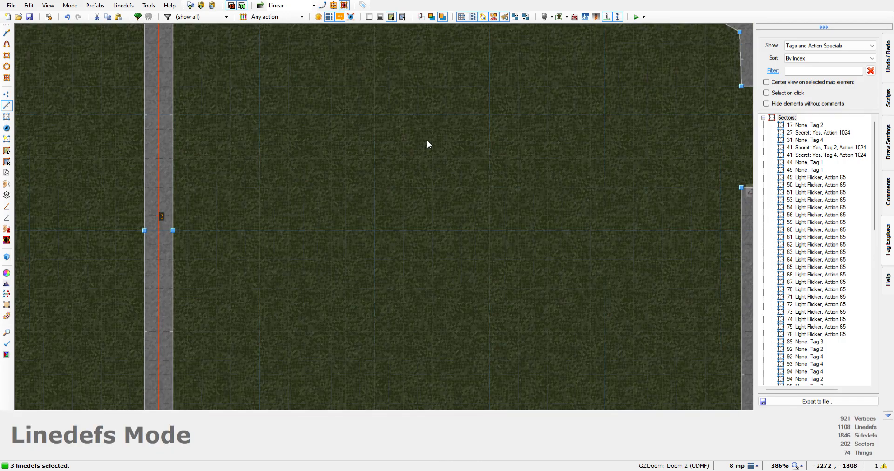
key("Up")
key("Up")
key("Up")
key("Up")
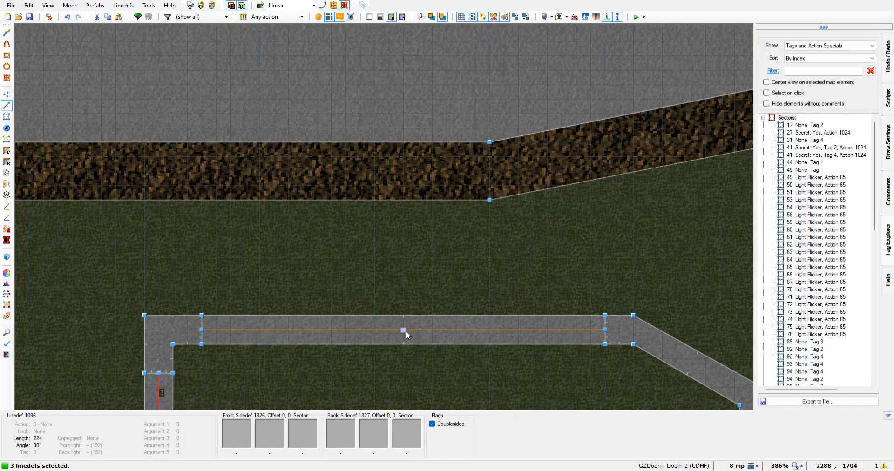
key("f")
left_click(404, 329)
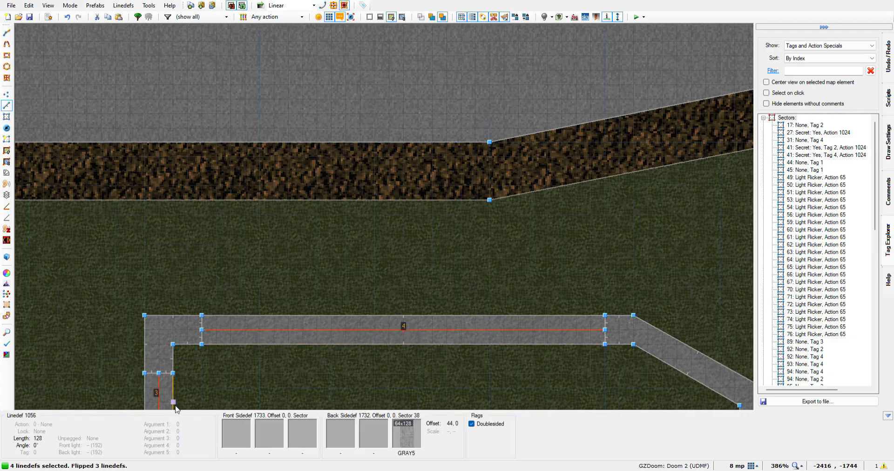
Add the 192-unit centre line of the first building's southern wall to the selection
key("Up")
key("Up")
key("Up")
key("Up")
key("Up")
key("Up")
key("Up")
key("Up")
key("Up")
key("Up")
key("Up")
key("Up")
key("Up")
key("Up")
key("Up")
key("Up")
key("Up")
key("Up")
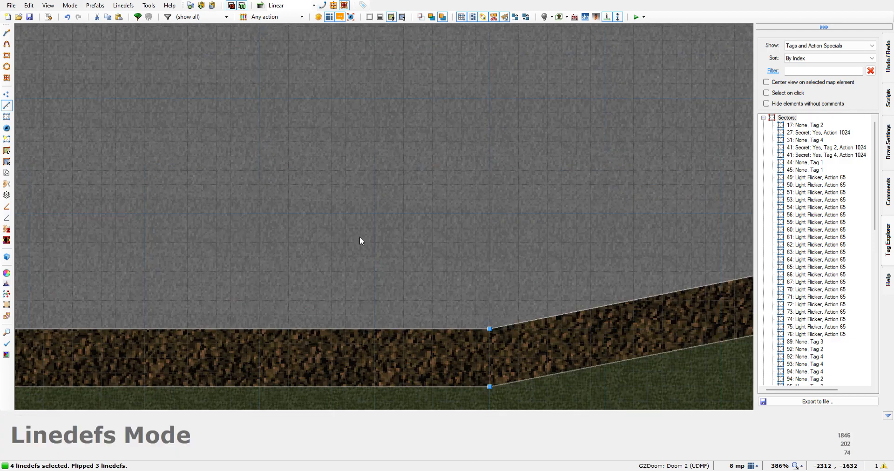
key("Left")
key("Left")
key("Left")
key("Left")
key("Left")
key("Left")
key("Left")
key("Left")
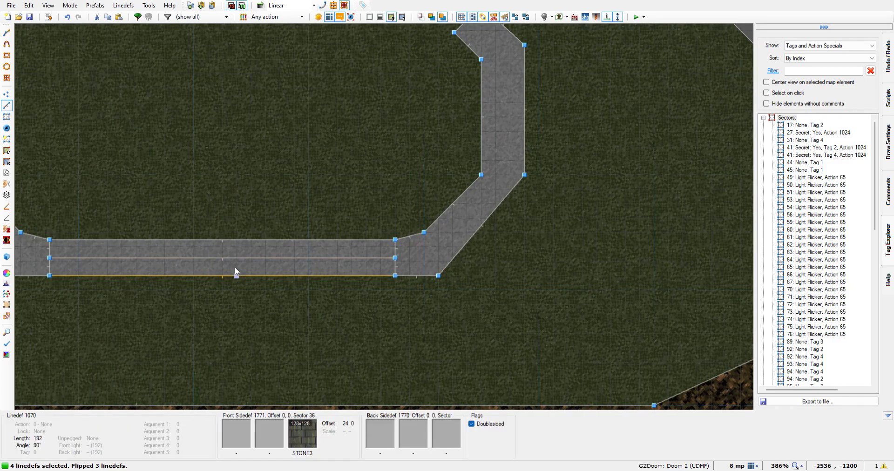
left_click(318, 262)
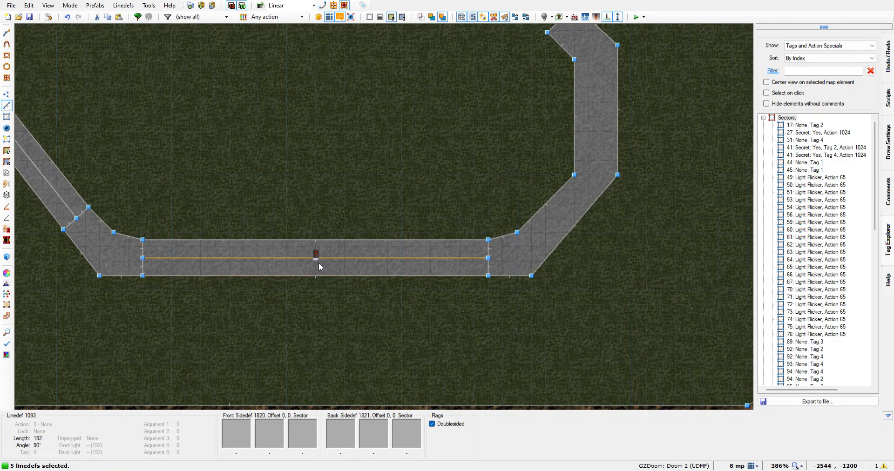
Add the centre lines of the first building's diagonal southwestern wall and its slanted western wall to the selection
key("Left")
key("Left")
key("Left")
key("Left")
key("Left")
key("Left")
key("Left")
key("Left")
key("Left")
key("Left")
key("Up")
key("Up")
key("Up")
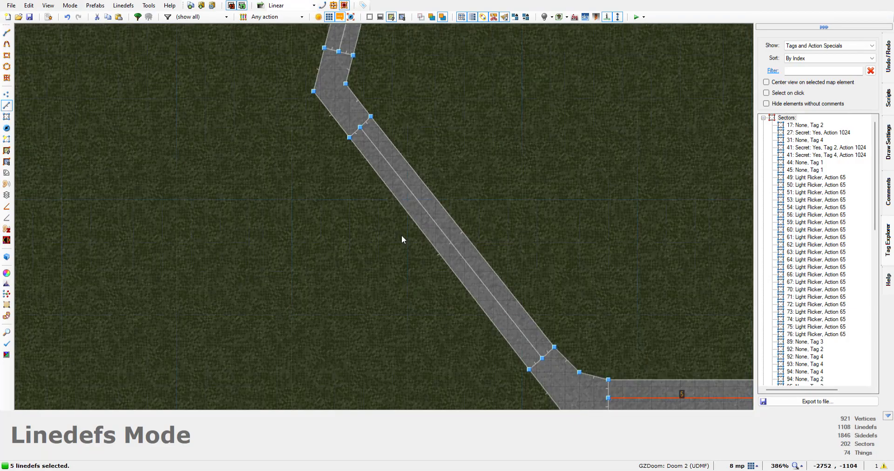
key("Up")
key("Up")
key("Up")
key("Up")
key("Left")
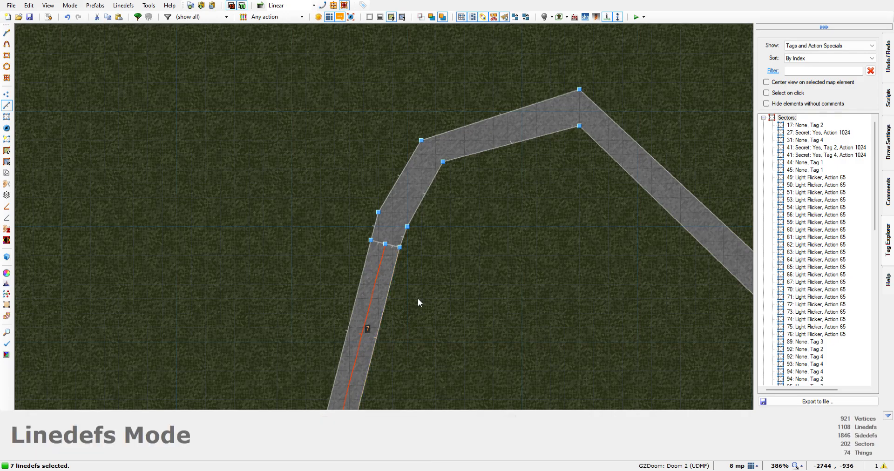
Look over the selected centre lines in both buildings to check that every split wall is included
key("Down")
key("Down")
key("Down")
key("Down")
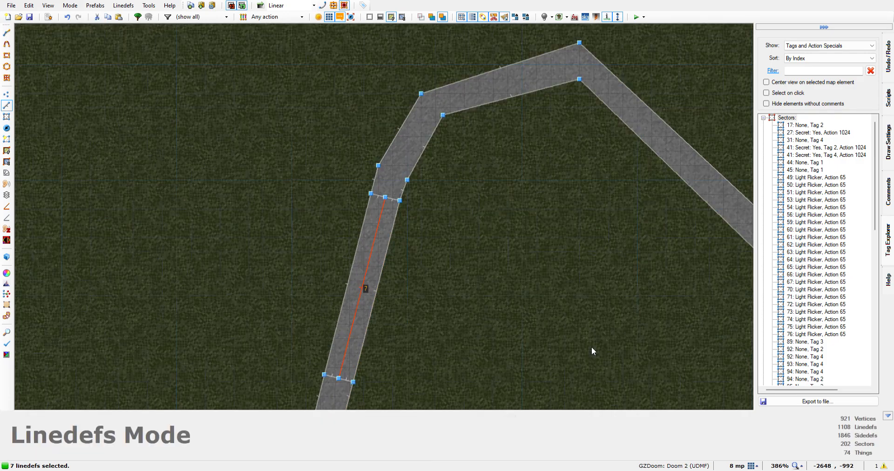
scroll(595, 356, "down", 8)
key("Down")
key("Down")
key("Down")
key("Down")
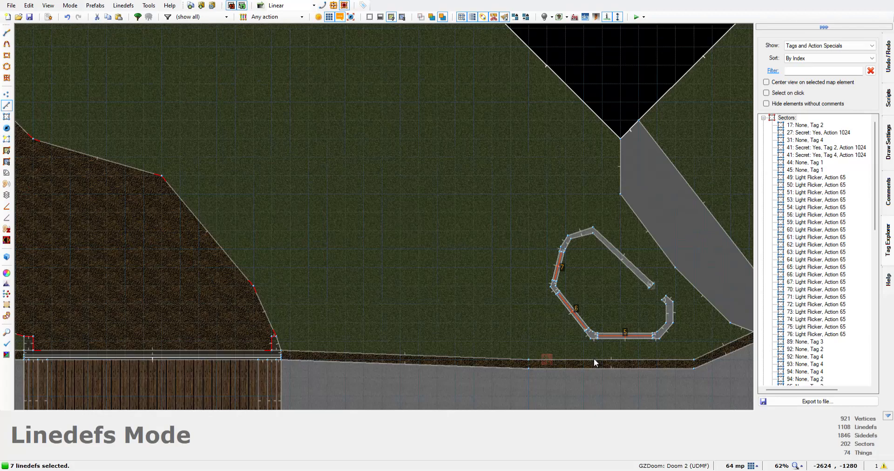
key("Right")
key("Right")
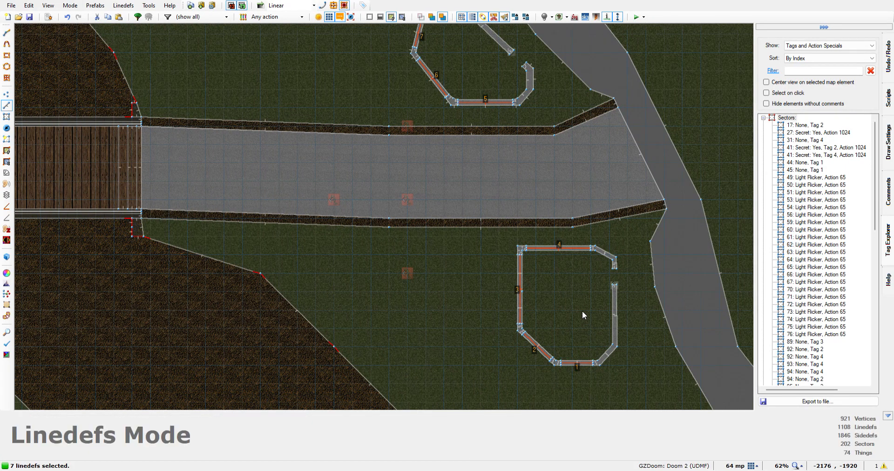
key("Right")
key("Right")
key("Up")
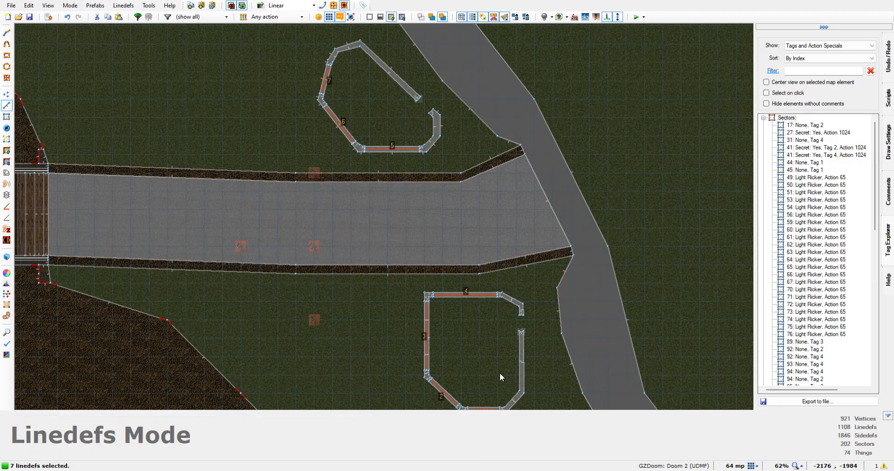
key("Down")
key("Down")
key("Down")
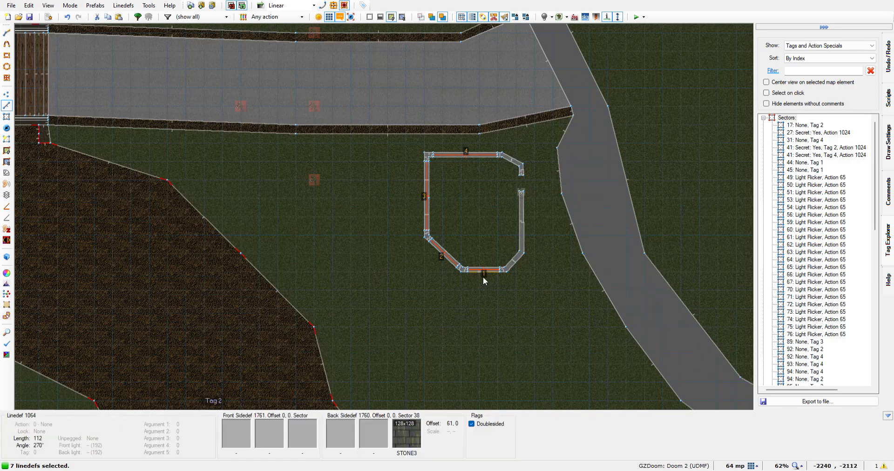
Open the properties of the seven selected centre lines from the second building's southern wall
scroll(482, 278, "up", 5)
scroll(479, 279, "up", 4)
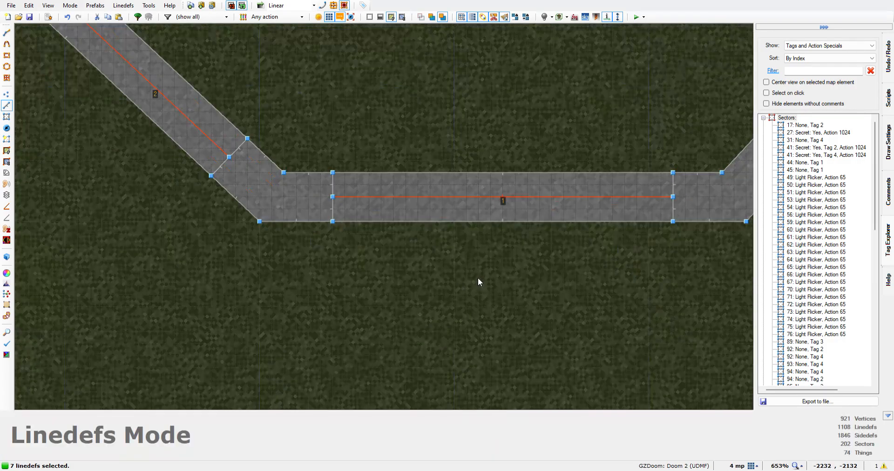
right_click(507, 202)
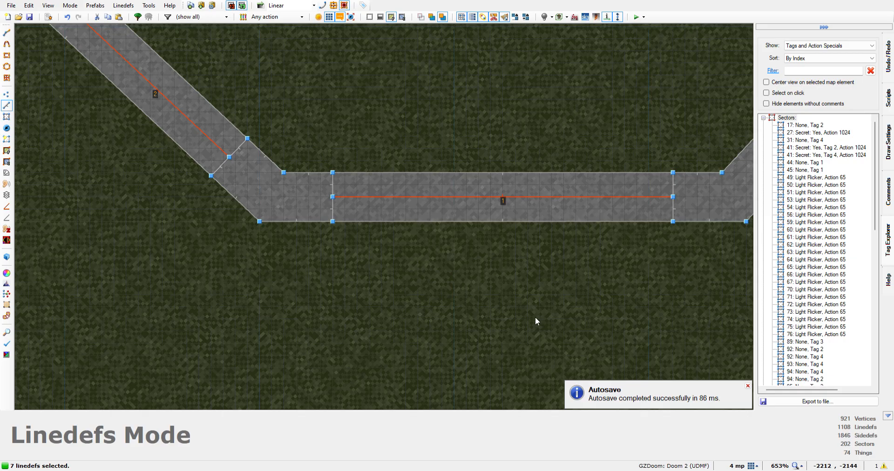
Examine the second building's low walls and the grates on their centre lines in the 3D view
key("q")
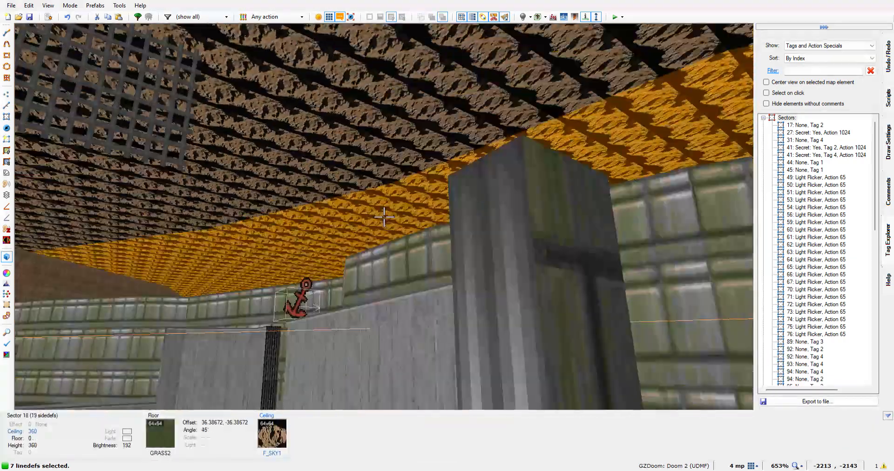
key("s")
key("w")
key("a")
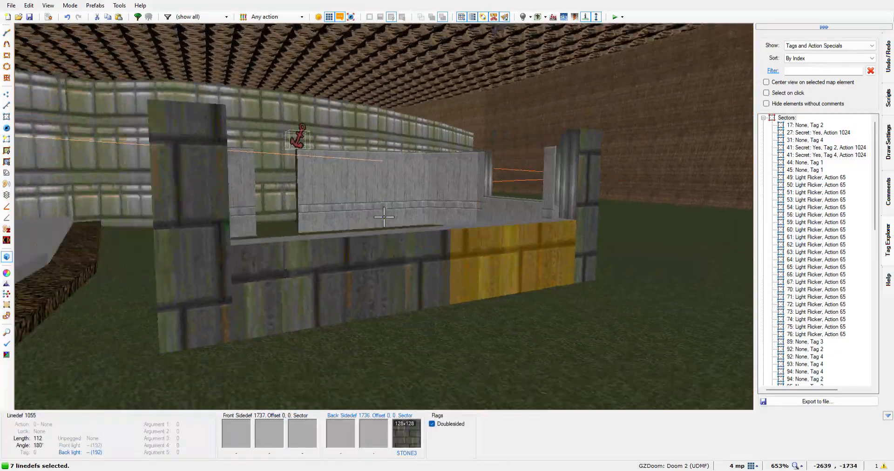
key("a")
key("s")
key("w")
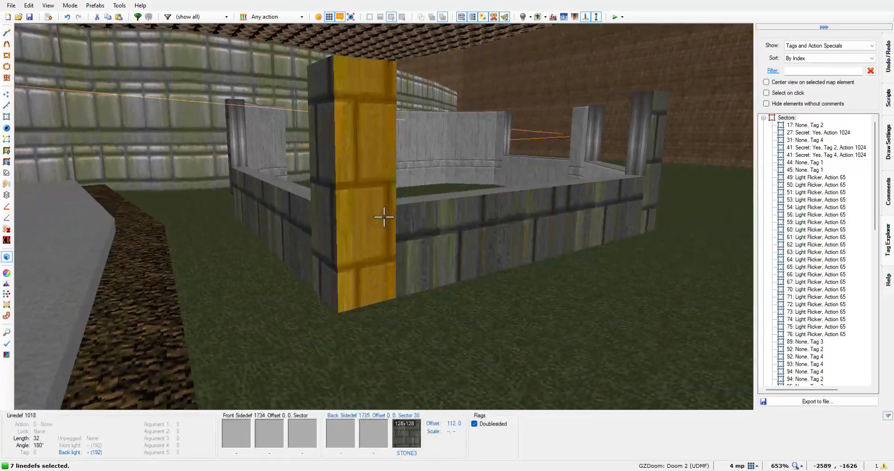
key("w")
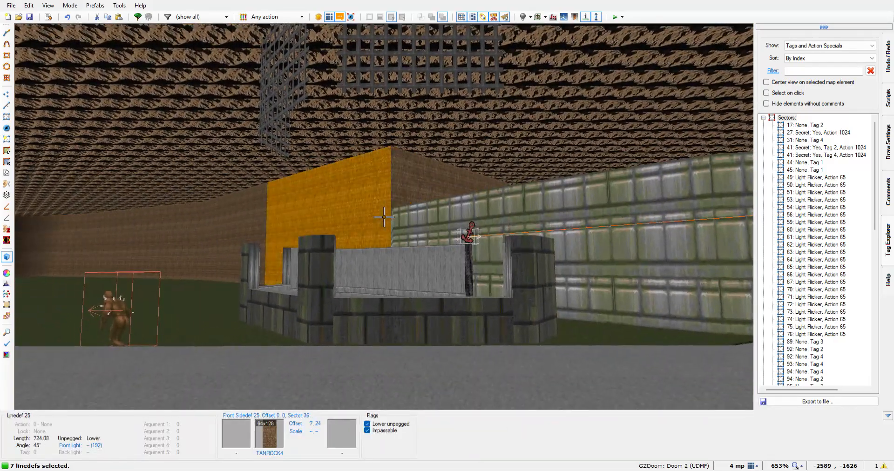
Shift the texture offsets of the TANROCK4 rock wall behind the second building to 7, 20
key("Down")
key("Down")
key("Down")
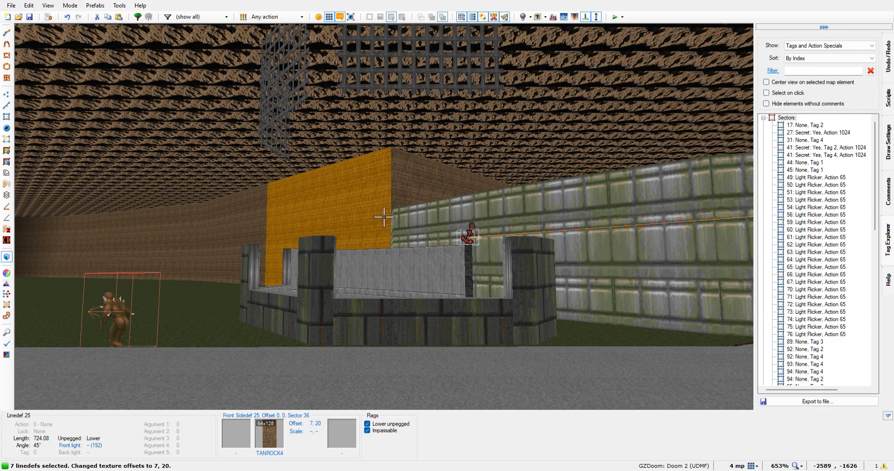
Inspect the second building's split wall tops up close and the vertical position of the MIDSPACE grates above them
key("w")
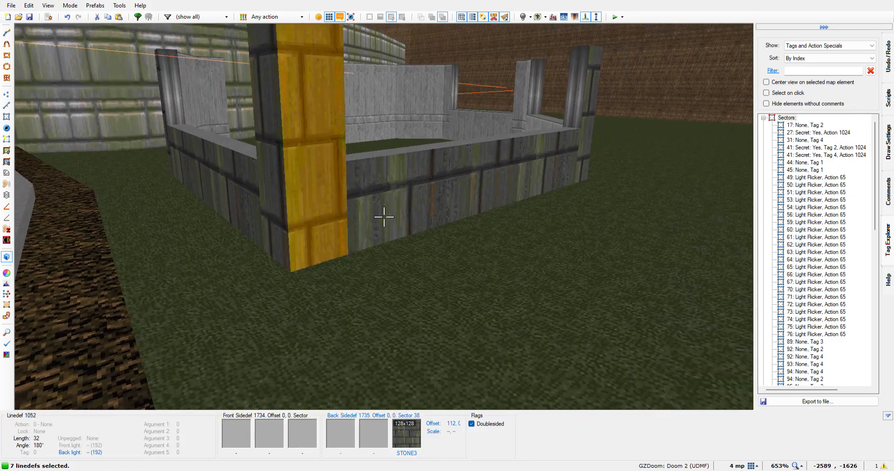
key("w")
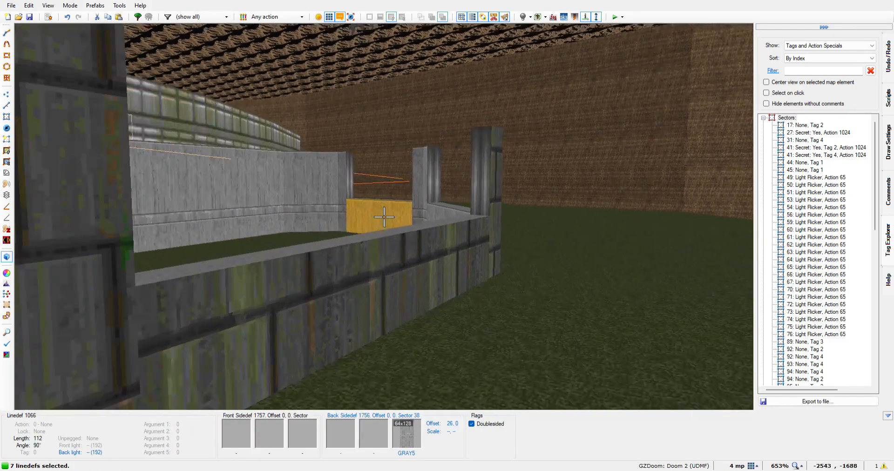
key("w")
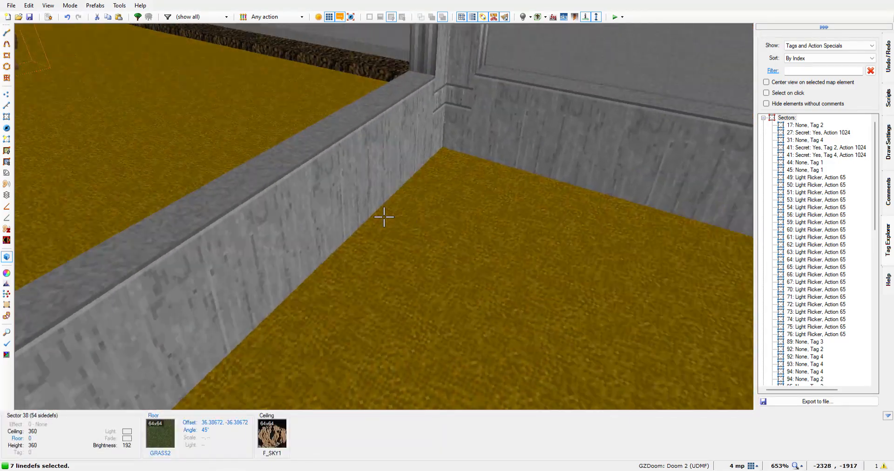
key("w")
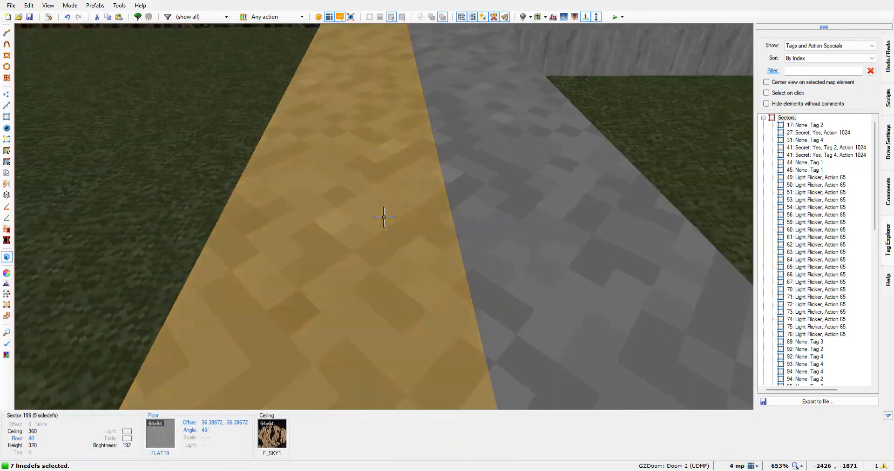
key("w")
key("w")
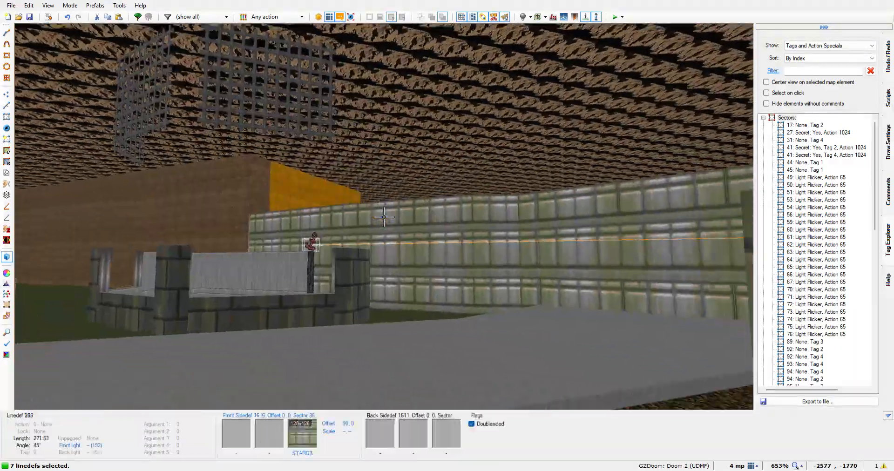
key("w")
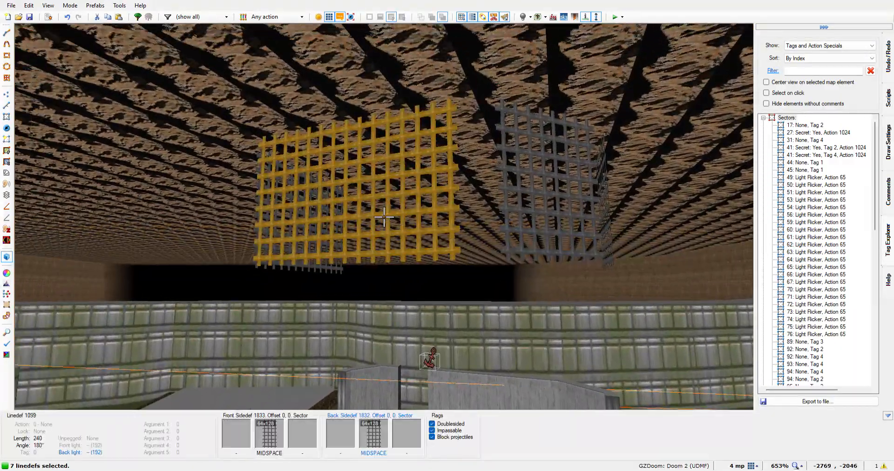
Return to the 2D linedefs view and deselect the four grate centre lines of the southern building
key("q")
key("q")
key("q")
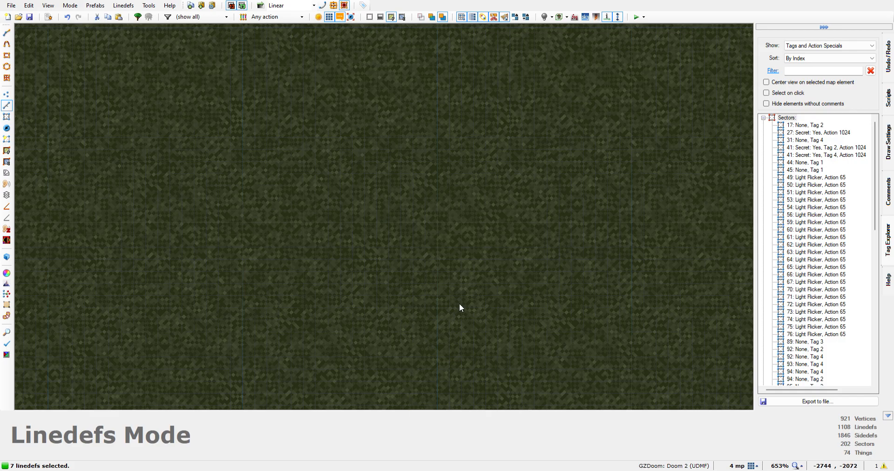
scroll(535, 375, "down", 5)
scroll(623, 343, "down", 2)
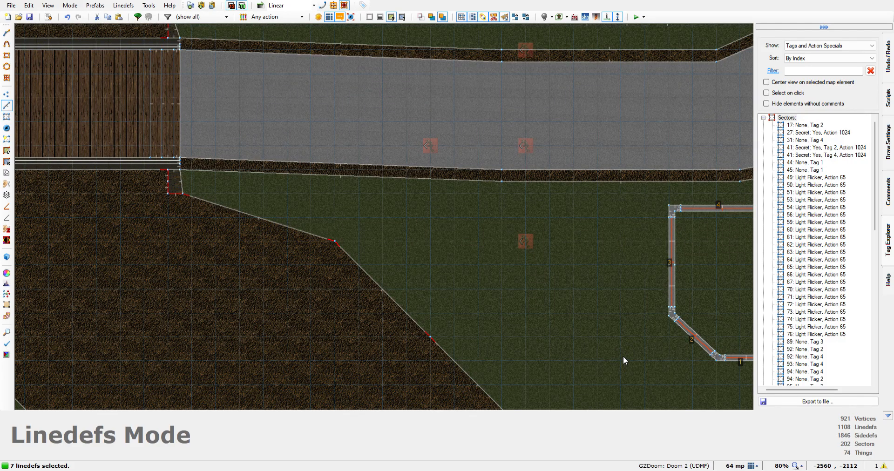
key("Right")
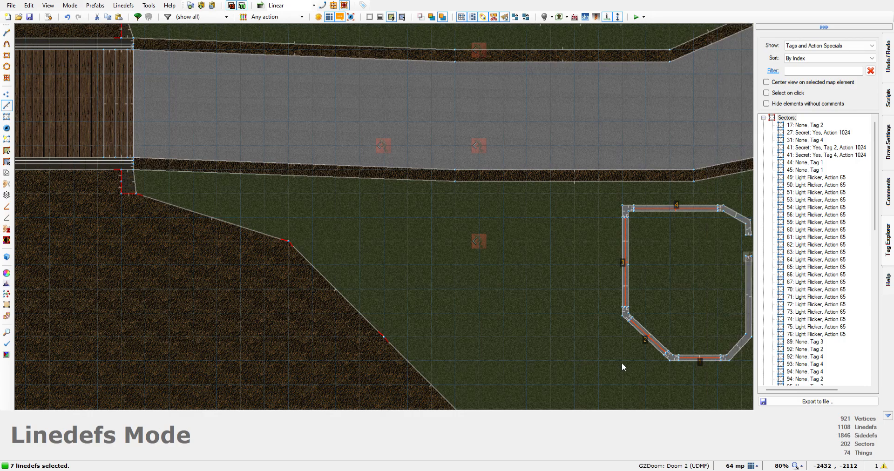
scroll(510, 353, "up", 2)
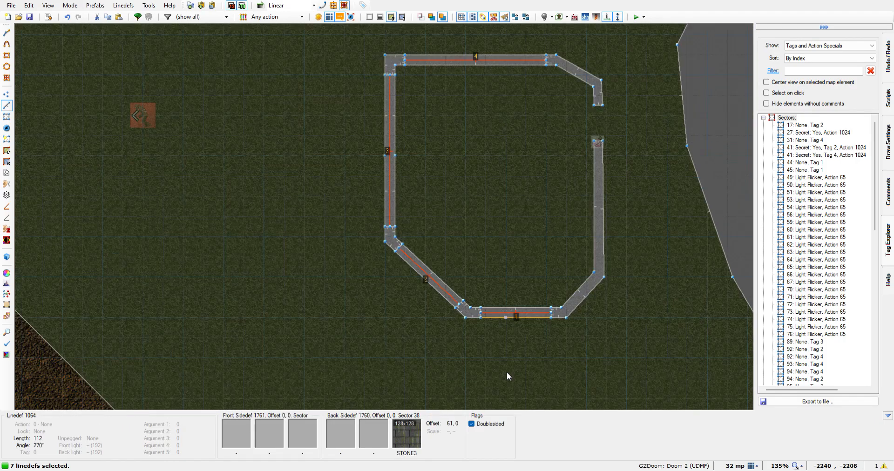
left_click(523, 311)
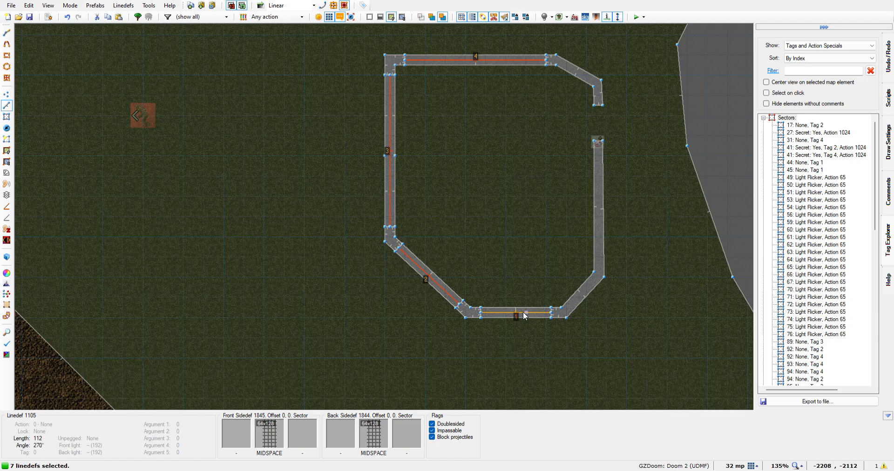
left_click(424, 275)
left_click(389, 181)
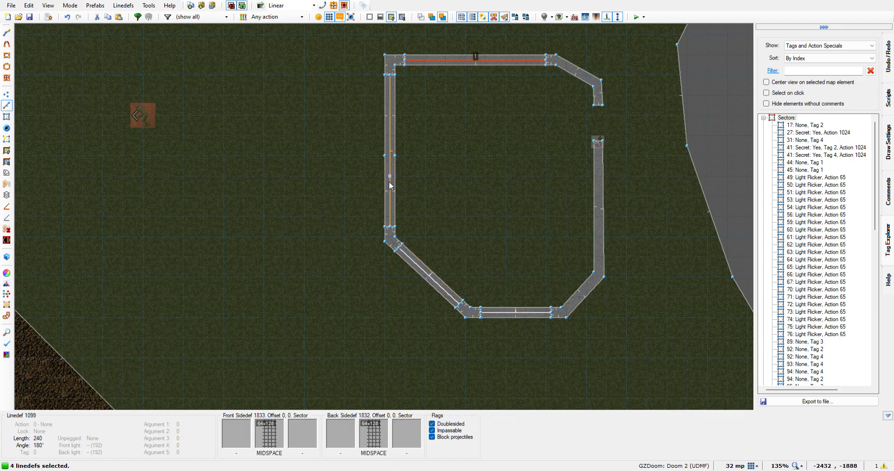
left_click(457, 59)
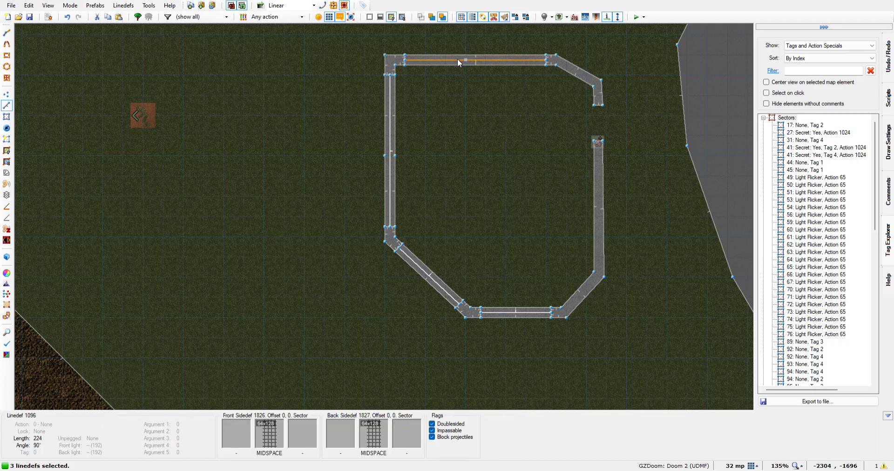
Deselect the remaining three grate centre lines of the northern building
key("Up")
key("Up")
key("Up")
key("Up")
key("Up")
key("Up")
key("Up")
key("Up")
key("Up")
key("Up")
key("Up")
key("Up")
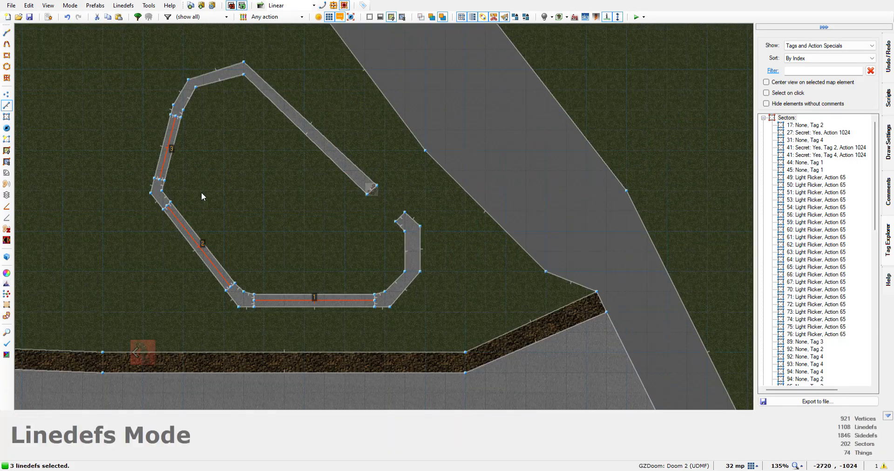
left_click(176, 155)
left_click(183, 234)
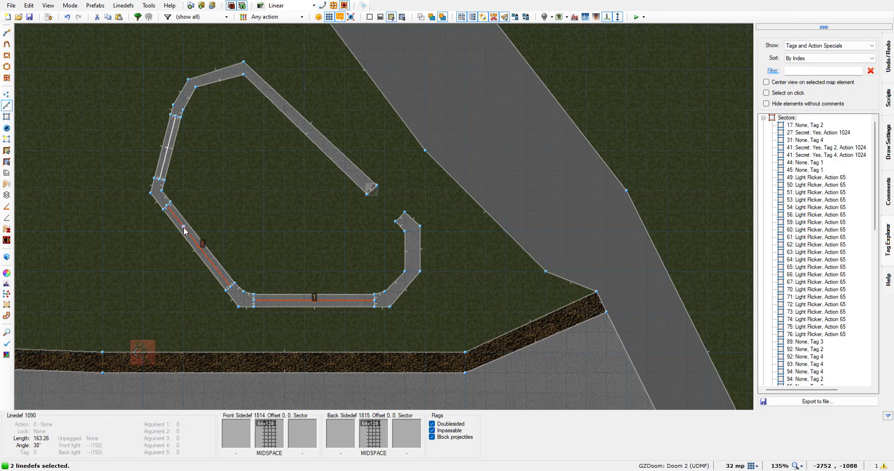
left_click(298, 300)
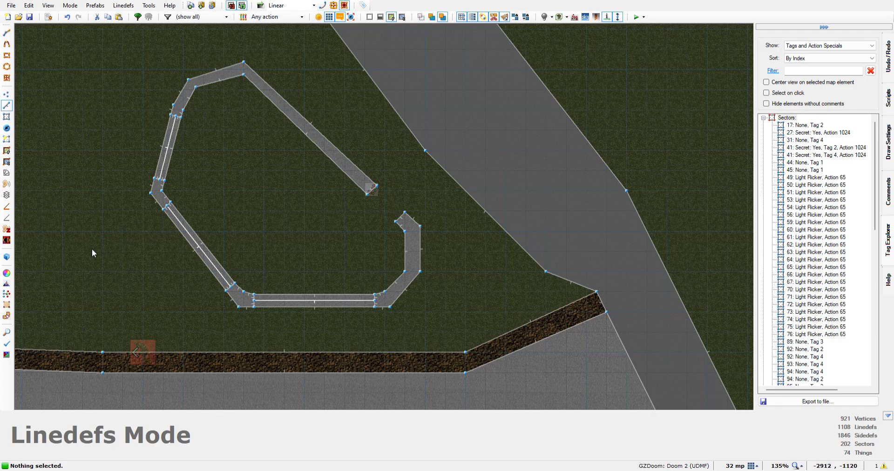
In the 3D view, select one side of each of the northern building's three MIDSPACE grates
key("q")
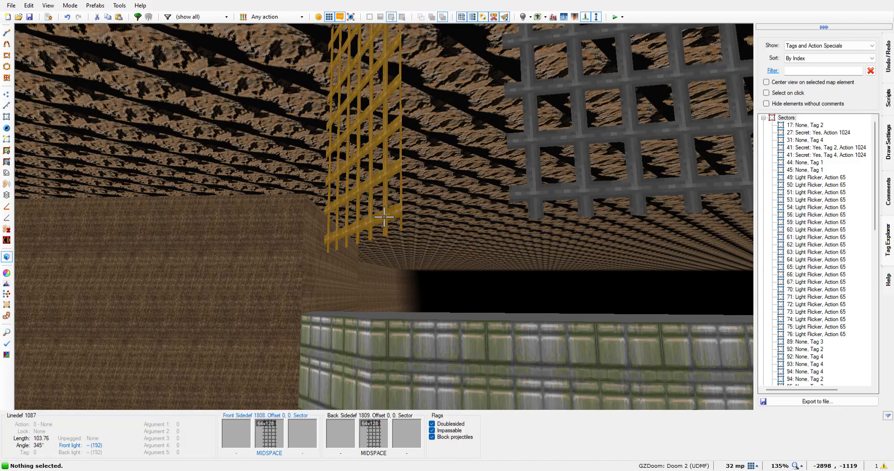
left_click(384, 216)
key("w")
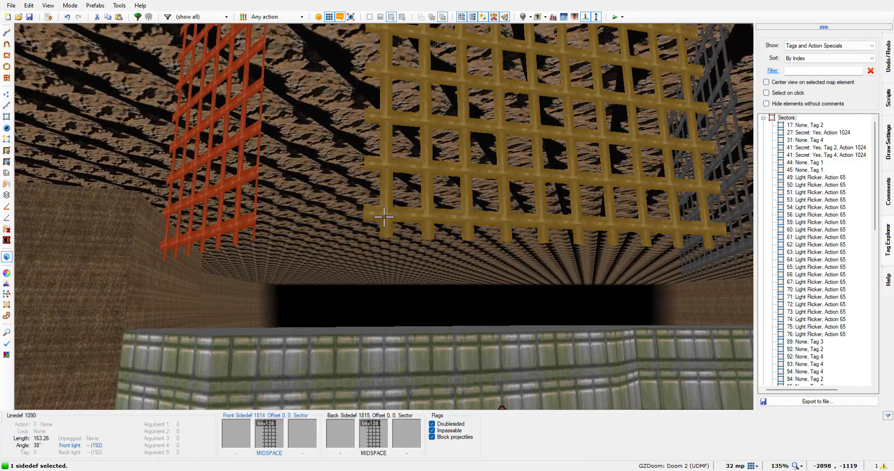
left_click(384, 216)
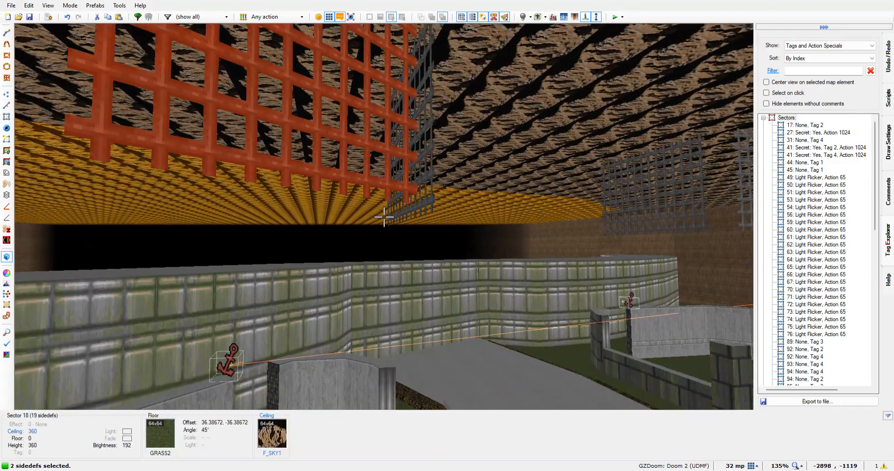
key("w")
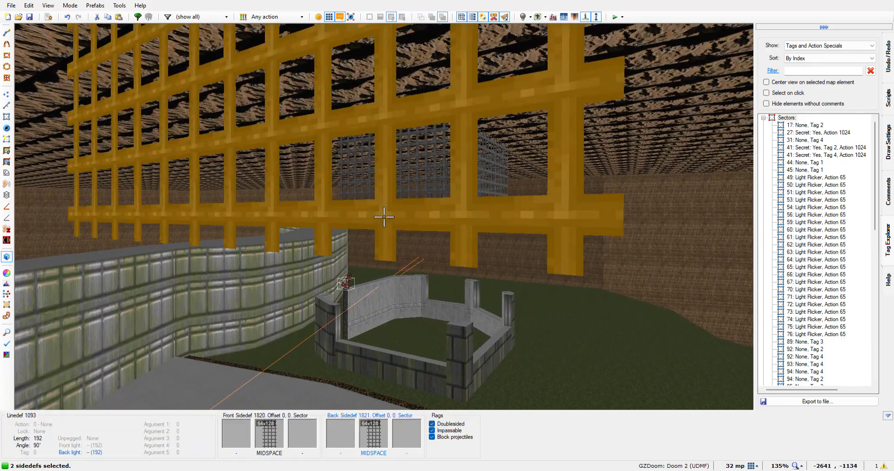
left_click(384, 217)
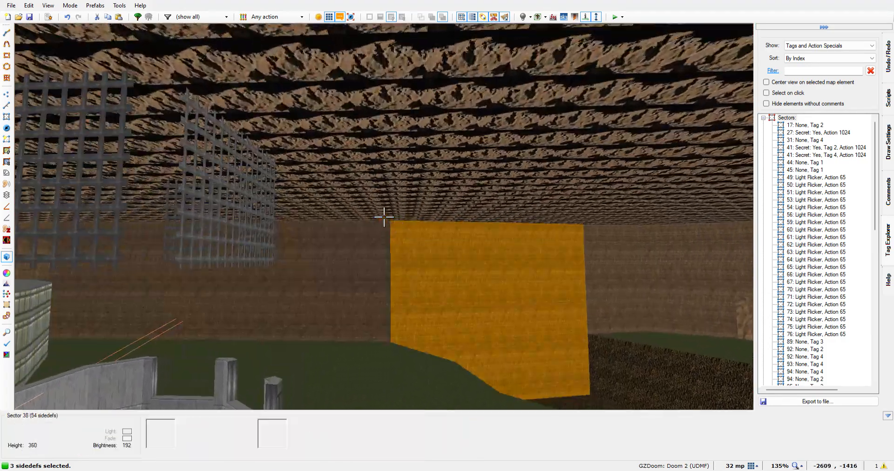
Add the sides of the southern building's MIDSPACE grates to the 3D selection, working around its four walls
key("w")
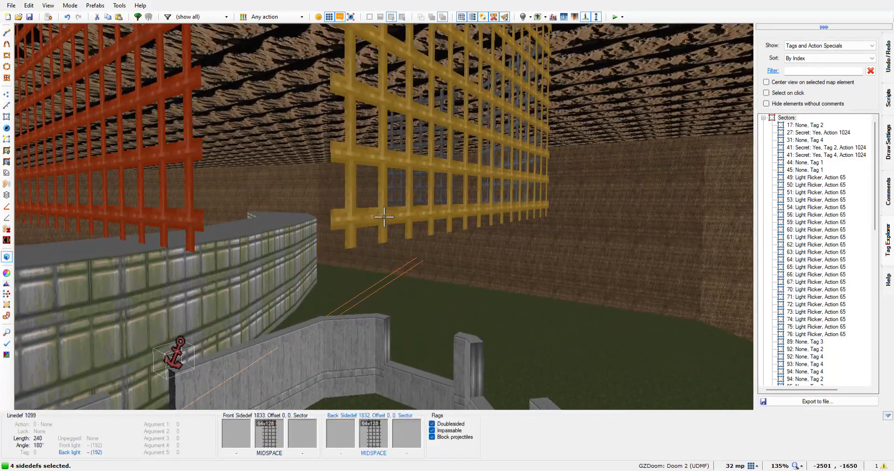
left_click(384, 216)
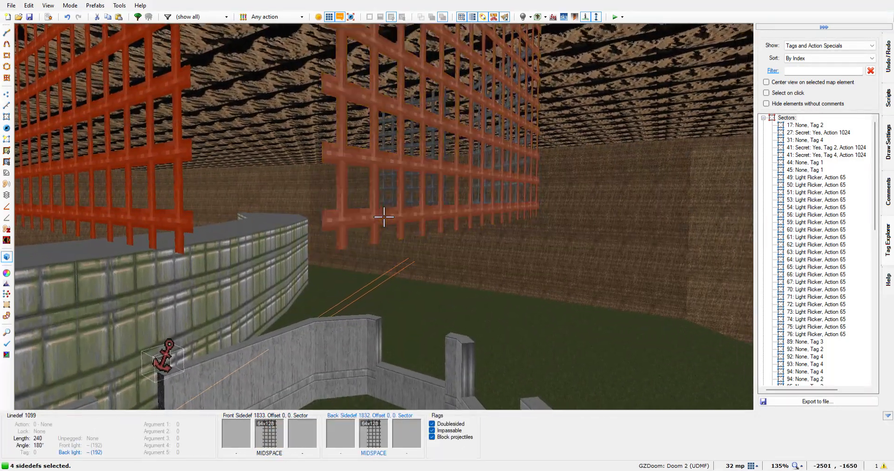
key("w")
left_click(384, 216)
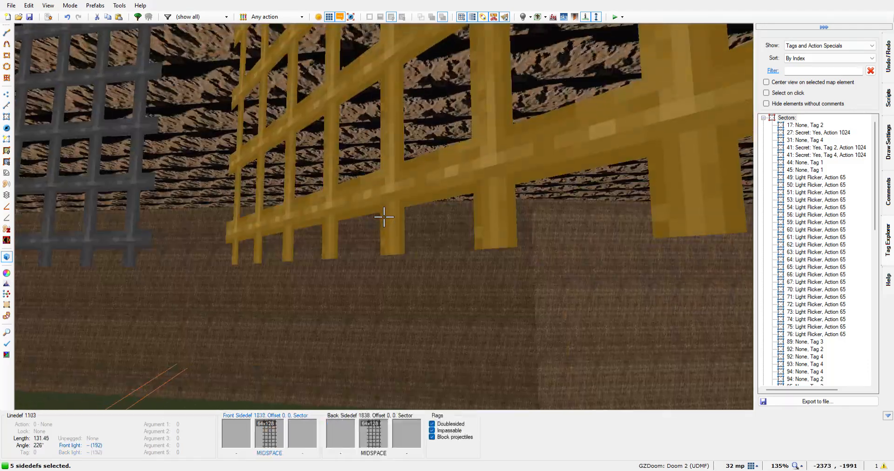
key("w")
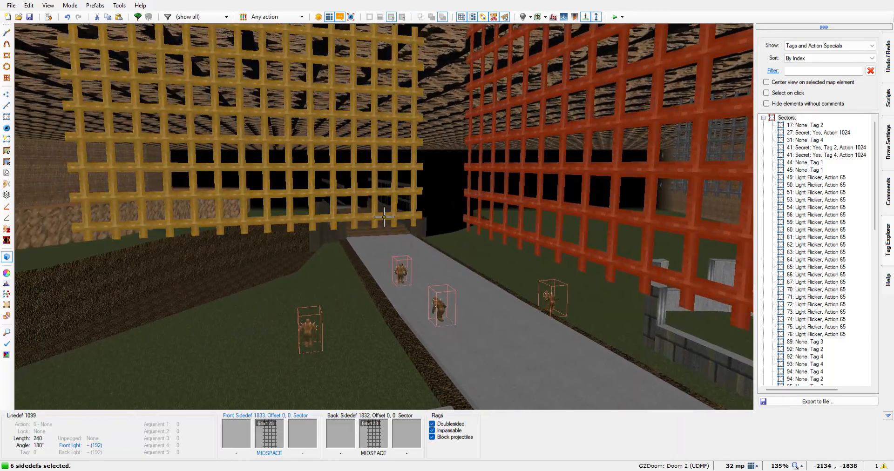
left_click(383, 216)
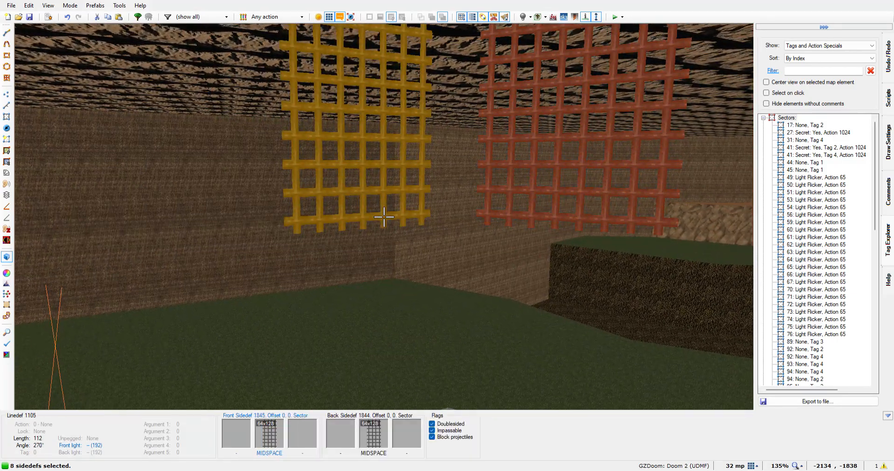
Select the remaining opposite sides of both buildings' grates so that all 14 MIDSPACE sidedefs are included
key("e")
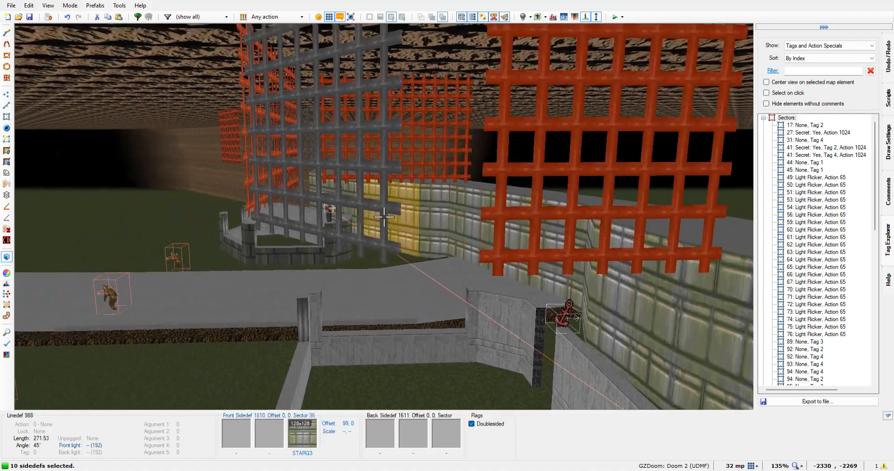
left_click(383, 216)
left_click(384, 216)
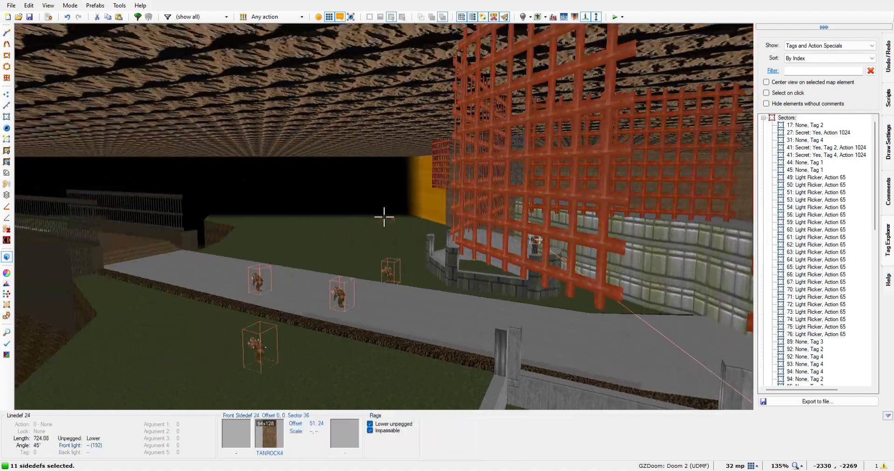
key("e")
key("e")
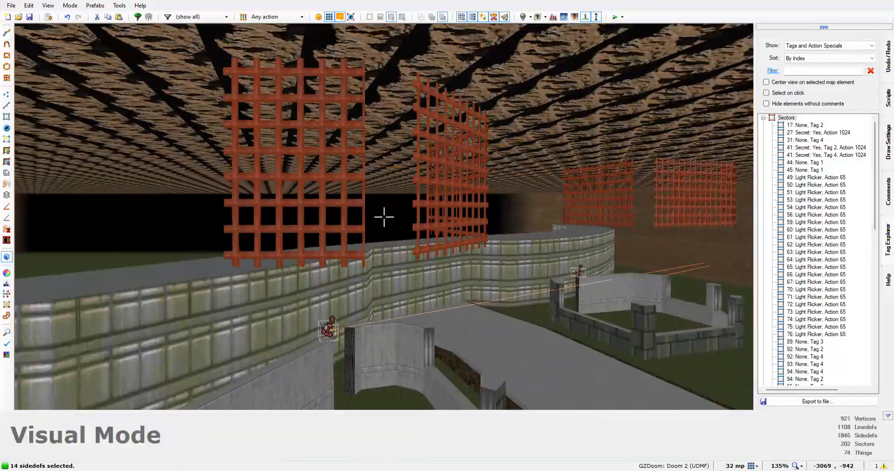
Lower the 14 selected MIDSPACE grate sides onto the buildings' walls by shifting their texture offsets to 0, -216
key("e")
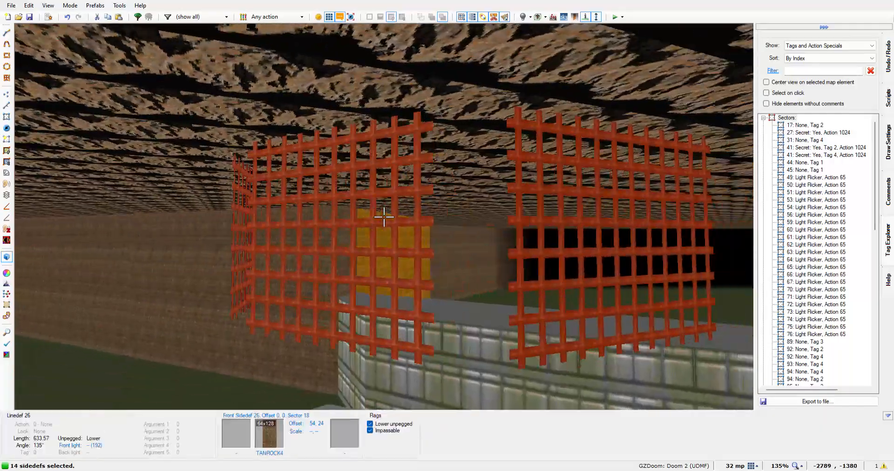
key("e")
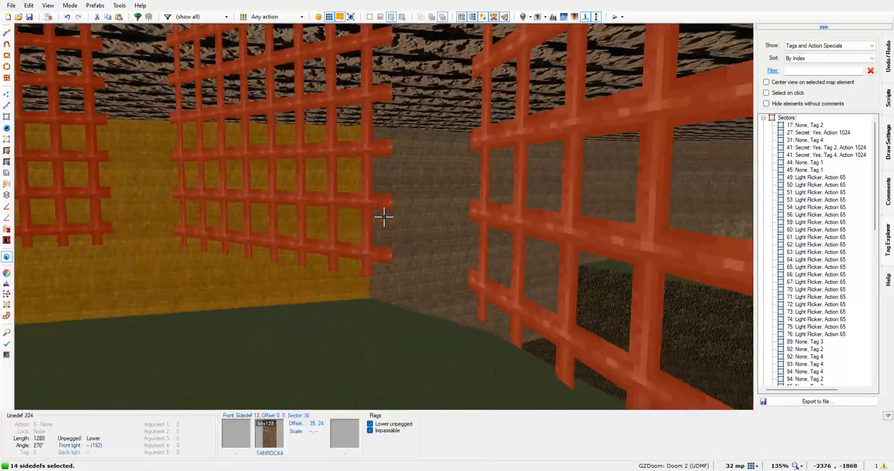
key("e")
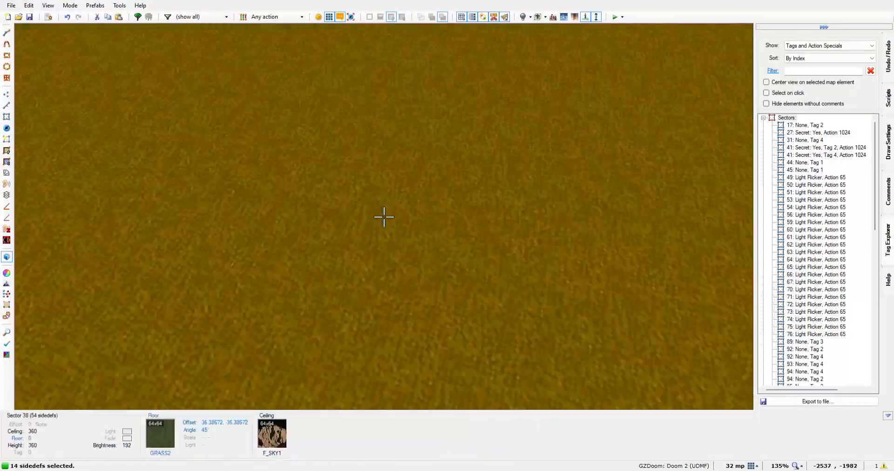
key("e")
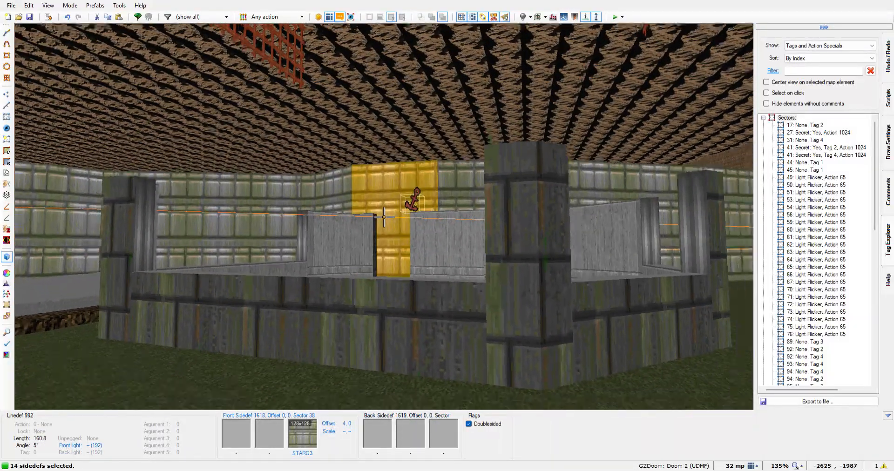
key("e")
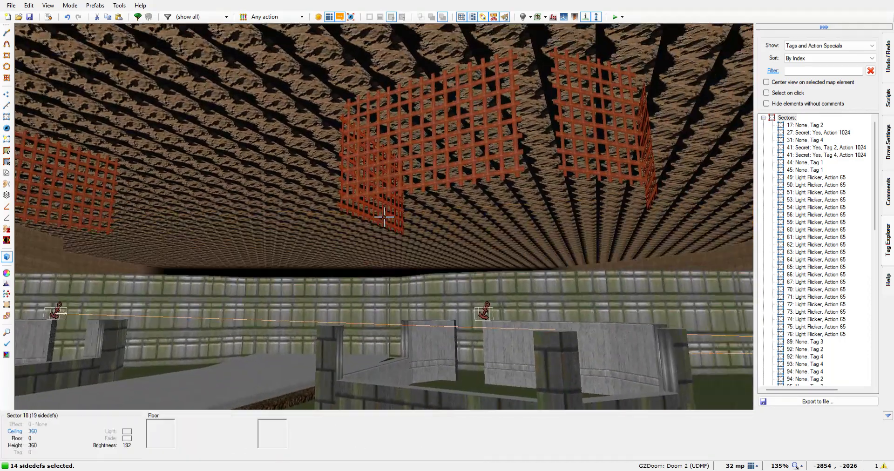
key("Up")
key("Up")
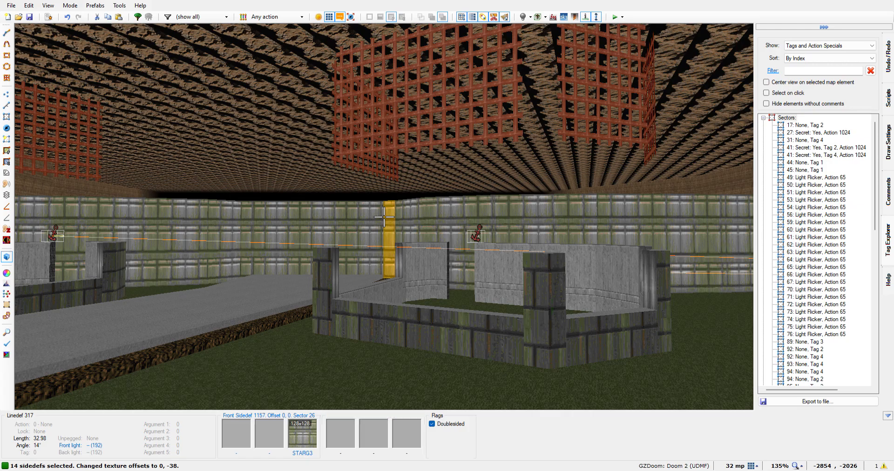
key("Up")
key("Up")
key("Up")
key("Up")
key("Up")
key("Up")
key("Up")
key("Up")
key("Up")
key("Up")
key("Up")
key("Up")
key("Up")
key("Up")
key("Up")
key("Up")
key("Up")
key("Up")
key("Up")
key("Up")
key("Up")
key("Up")
key("Up")
key("Up")
key("Up")
key("Up")
key("Up")
key("Up")
key("Up")
key("Up")
key("Up")
key("Up")
key("Up")
key("Up")
key("Up")
key("Up")
key("Up")
key("Up")
key("Up")
key("Up")
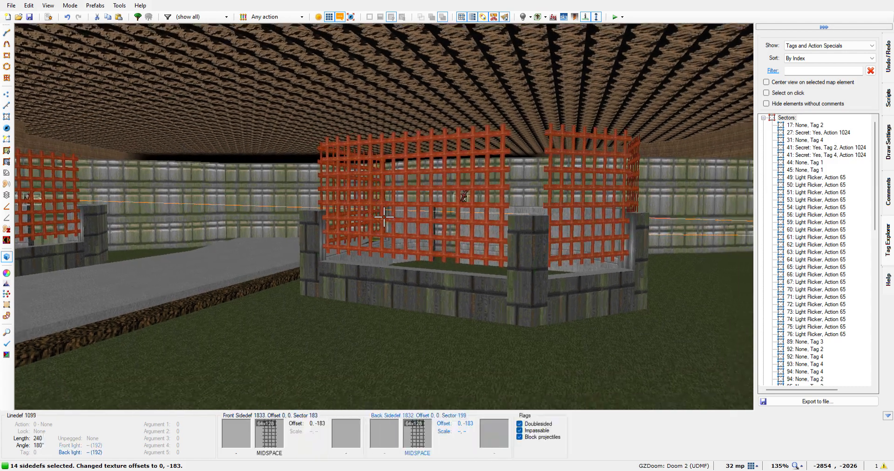
key("Up")
key("Up")
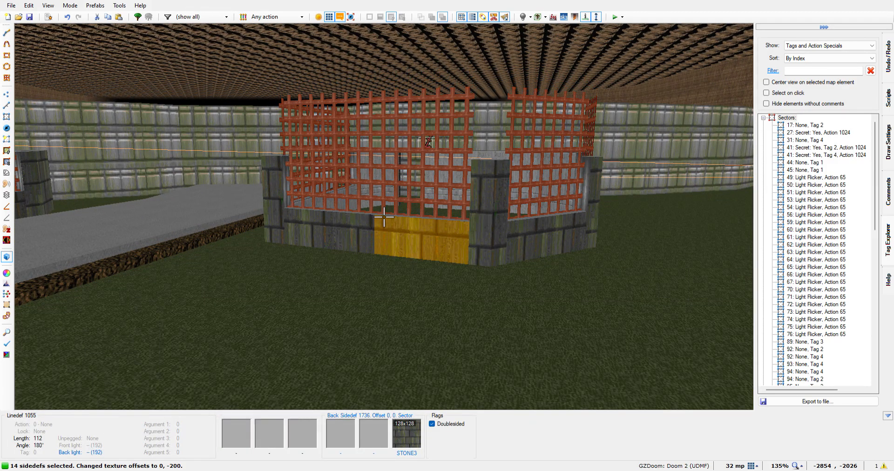
key("Up")
key("Up")
key("Up")
key("Up")
key("Up")
key("Up")
key("Up")
key("Up")
key("Up")
key("Up")
key("Up")
key("Up")
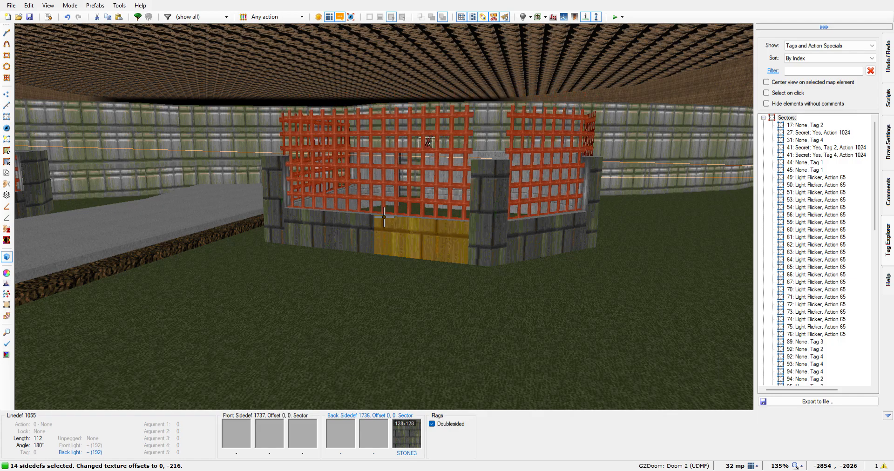
Fine-tune the grates' vertical texture offset up close, lowering them to 0, -245 and raising them slightly to meet the low wall tops
key("w")
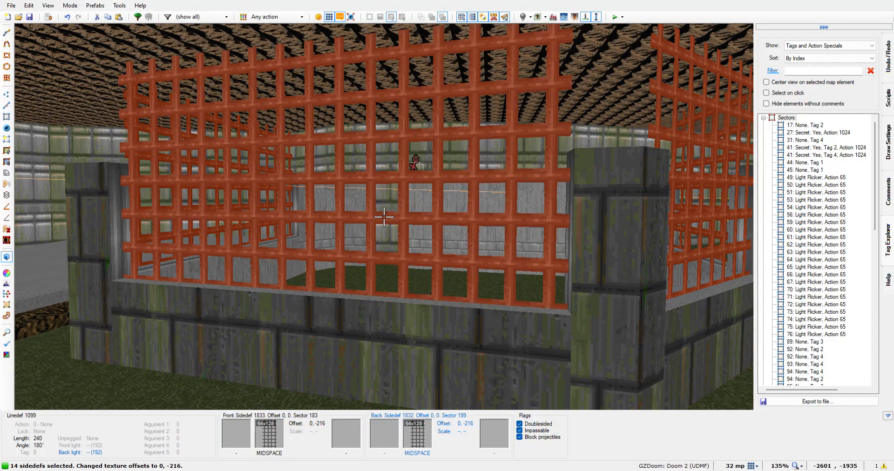
key("Up")
key("Up")
key("Up")
key("Up")
key("Up")
key("Up")
key("Up")
key("Up")
key("Up")
key("Up")
key("Up")
key("Up")
key("Up")
key("Up")
key("Up")
key("Up")
key("Up")
key("Up")
key("Up")
key("Up")
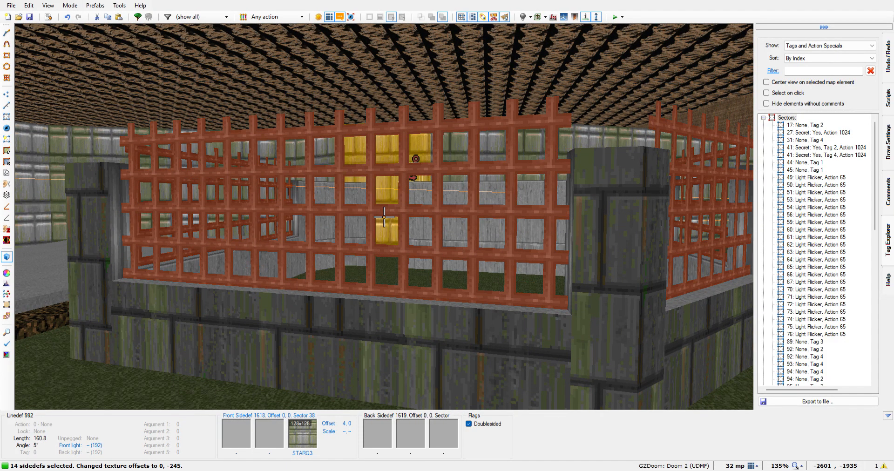
key("Down")
key("Down")
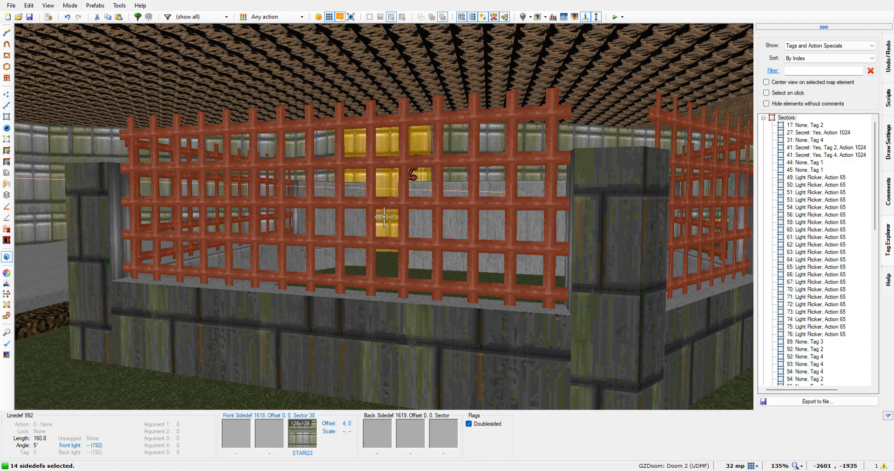
Shift the 14 selected MIDSPACE grate sides horizontally, settling their texture offsets at 1, -242
key("Left")
key("Left")
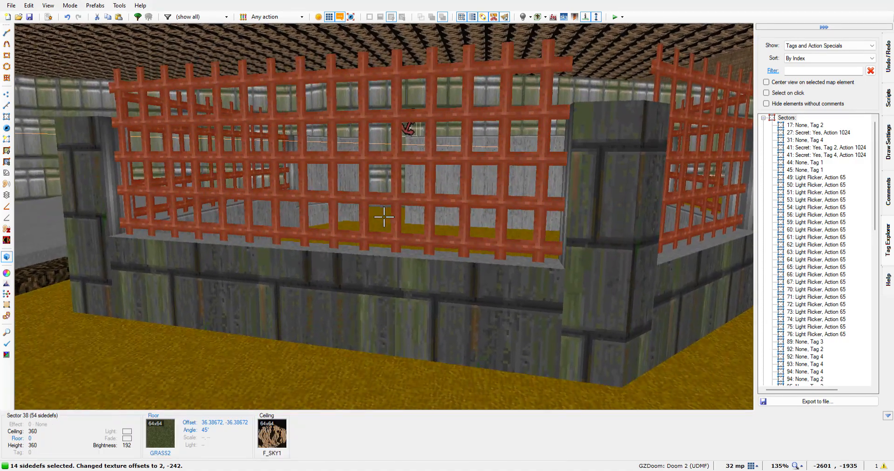
key("s")
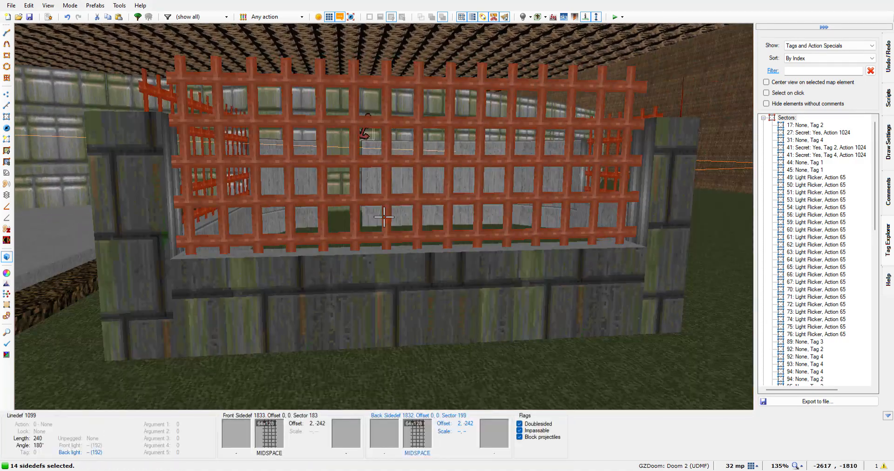
key("f")
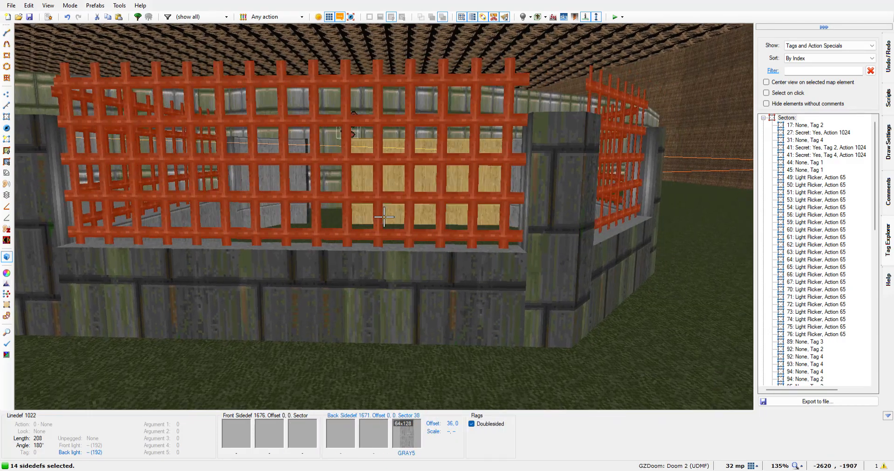
key("Left")
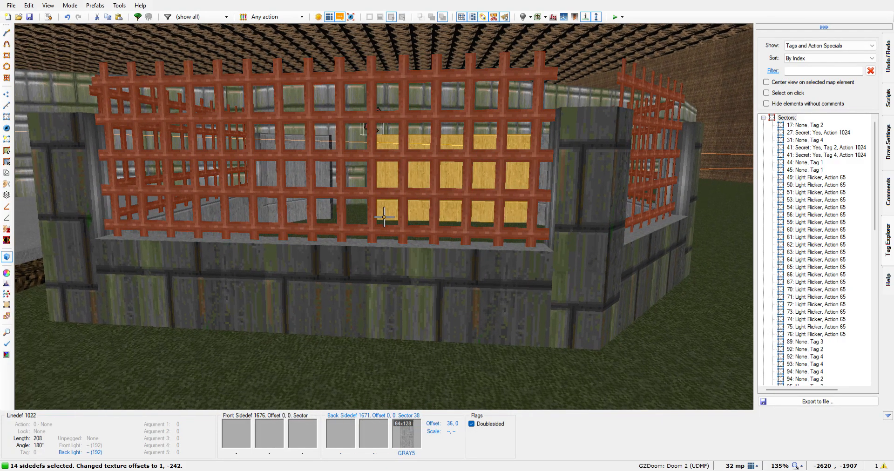
Examine how the grates sit in the wall openings around both buildings, from outside and over the walls
key("f")
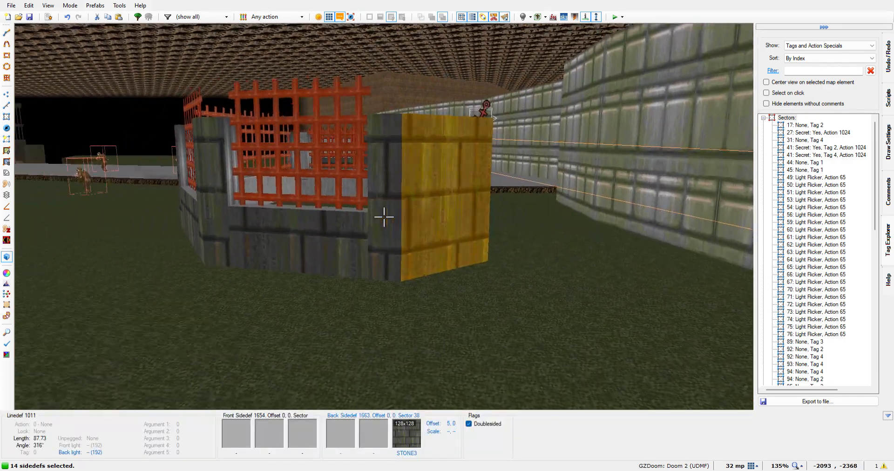
key("e")
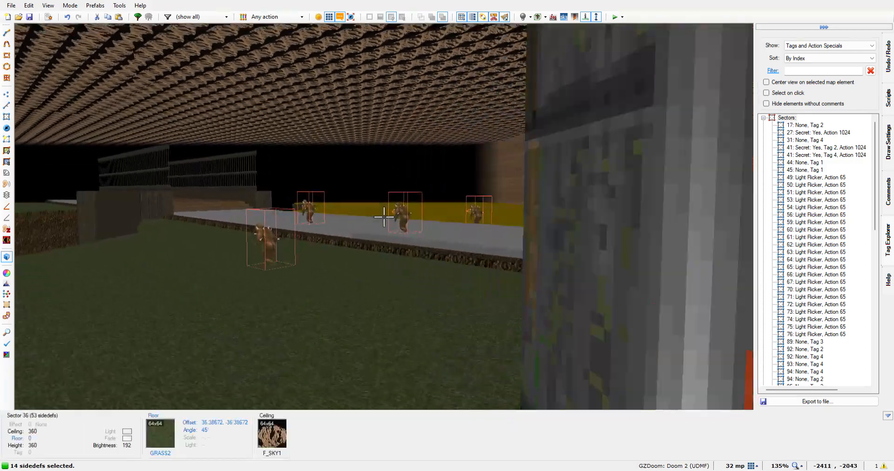
key("e")
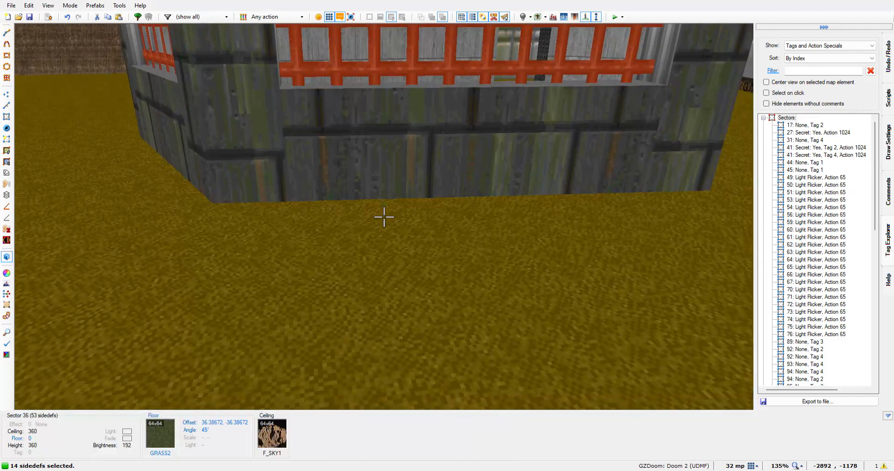
key("s")
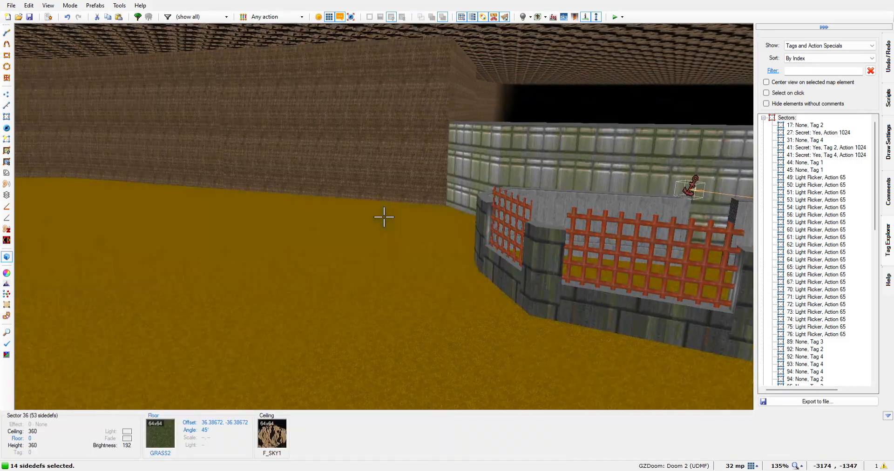
key("w")
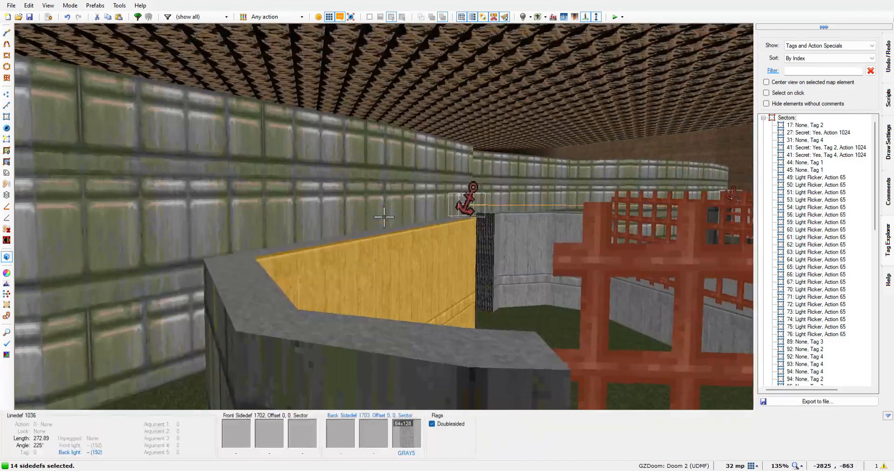
key("s")
key("w")
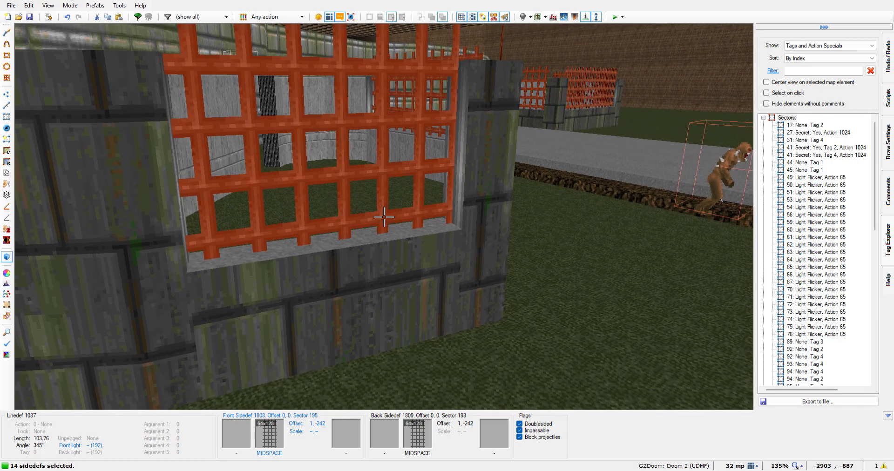
Remove both sides of the northern building's three MIDSPACE grates from the 3D selection
left_click(384, 217)
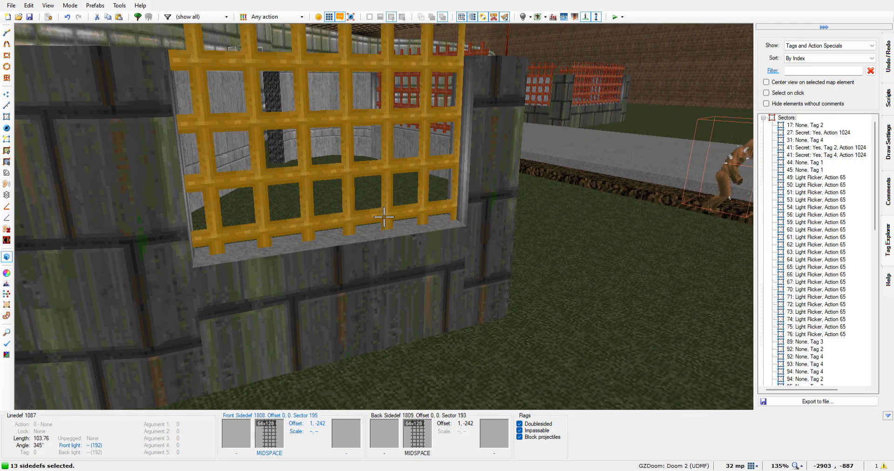
key("w")
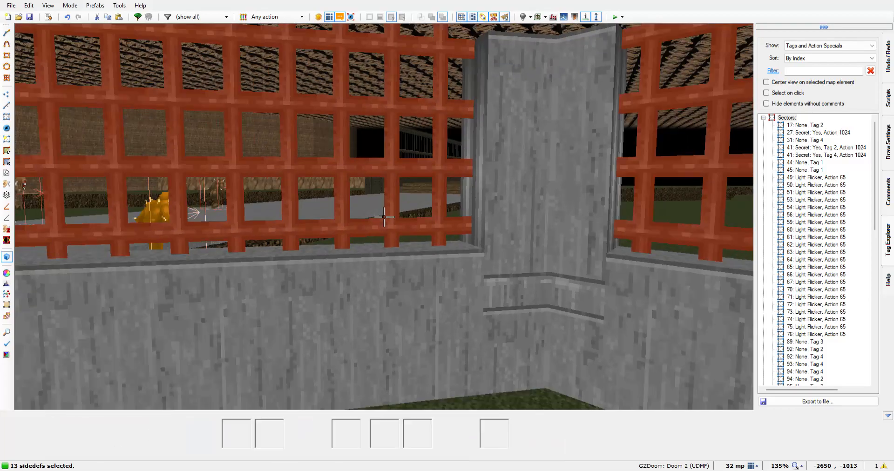
left_click(384, 217)
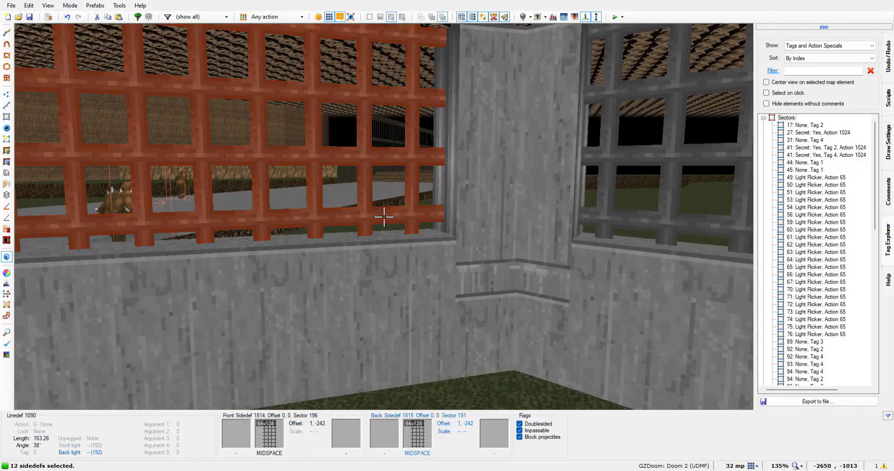
left_click(384, 217)
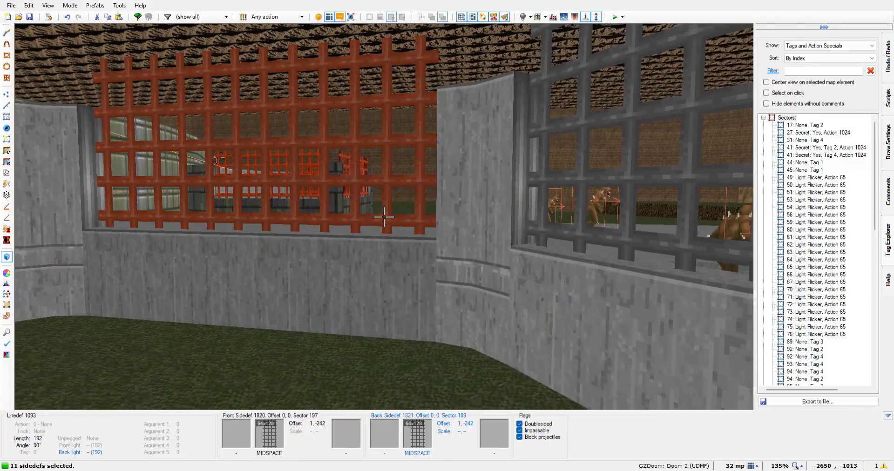
left_click(384, 216)
key("w")
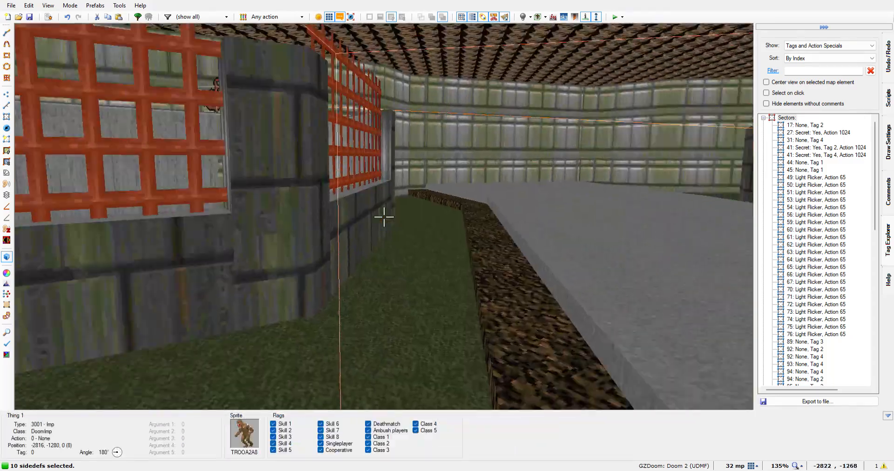
key("w")
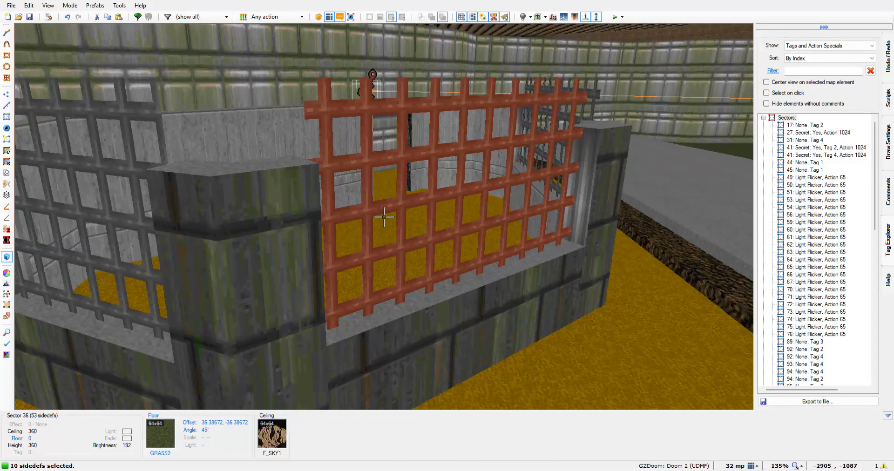
left_click(384, 217)
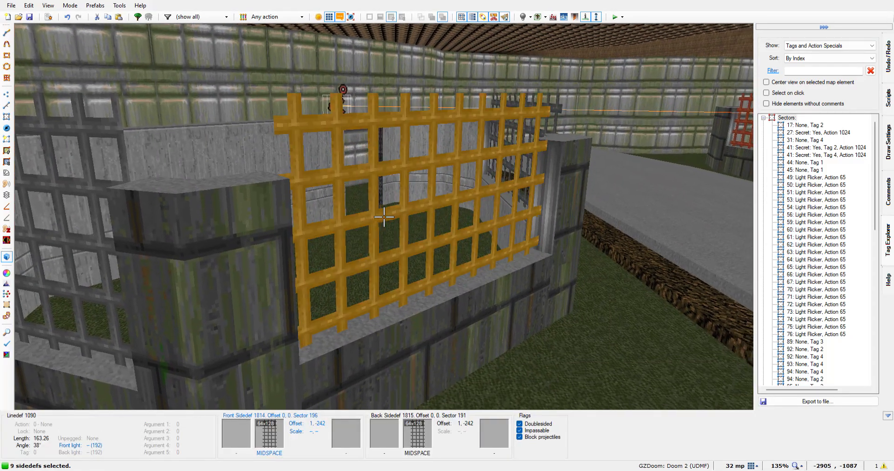
key("w")
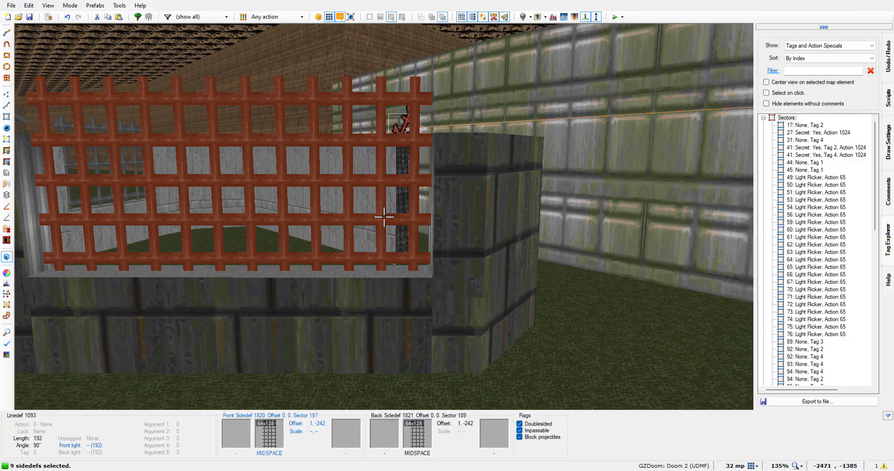
left_click(384, 217)
Deselect the outer sides of the southern building's four MIDSPACE grates, working around its exterior
key("w")
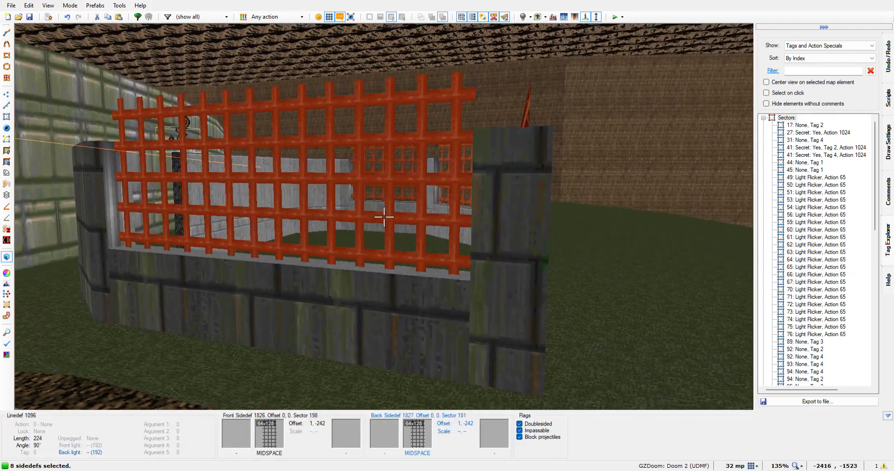
left_click(384, 217)
key("w")
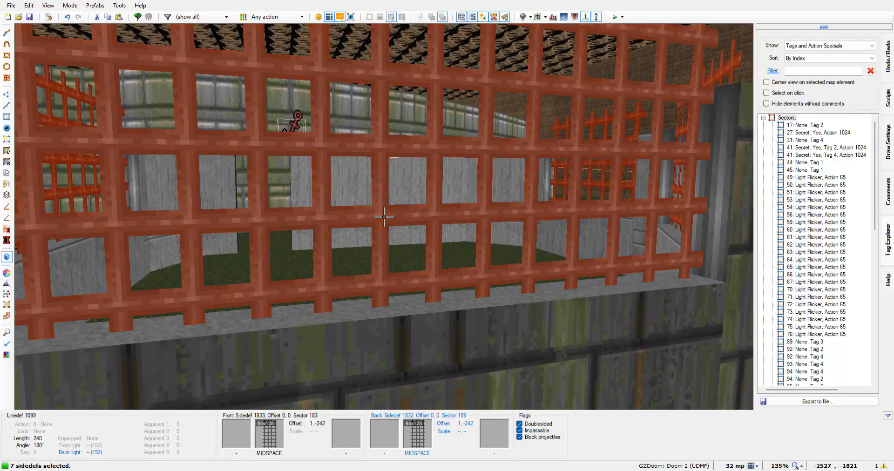
left_click(384, 217)
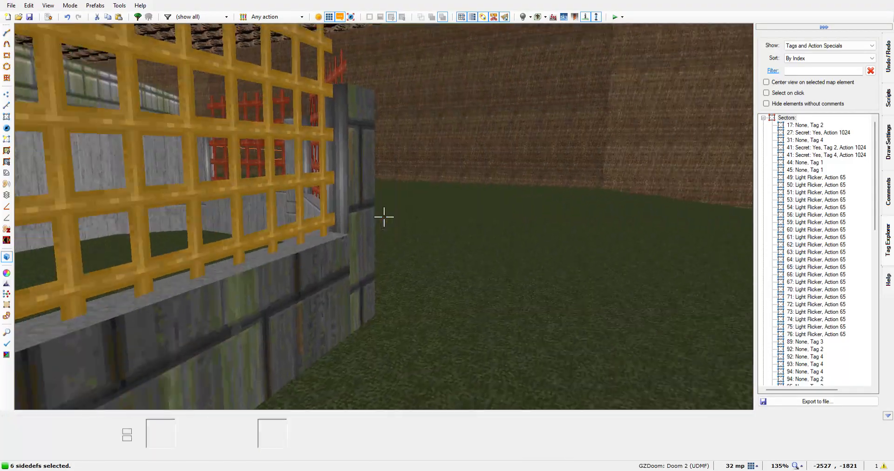
key("w")
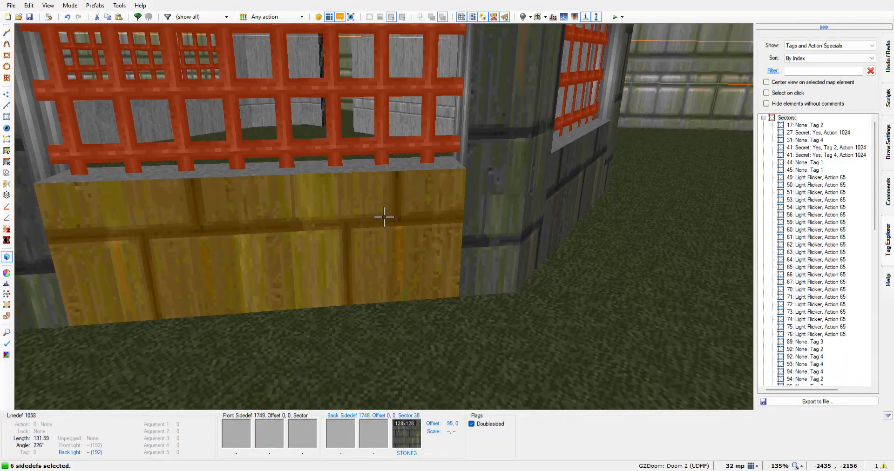
key("w")
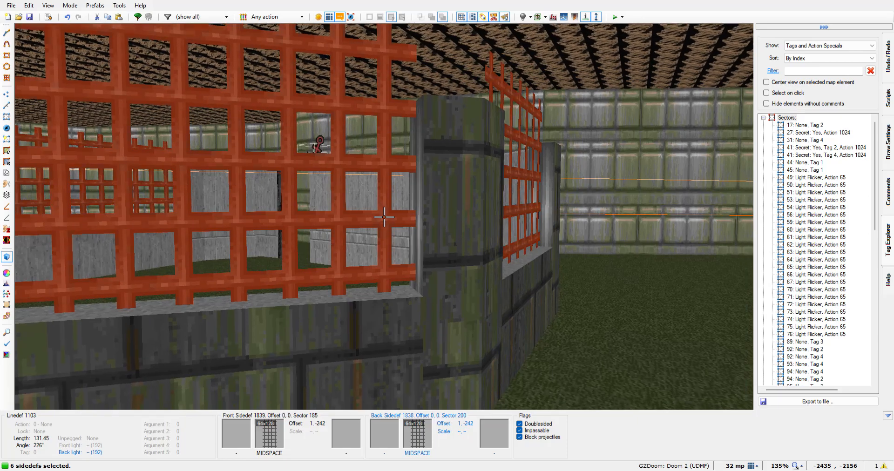
left_click(384, 217)
key("w")
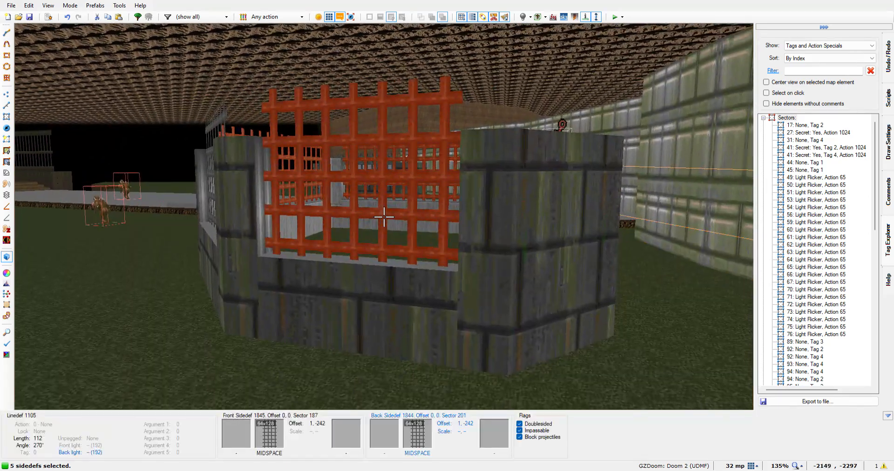
left_click(384, 217)
Deselect the inner sides of the southern building's four grates from inside, leaving no sidedef selected
key("w")
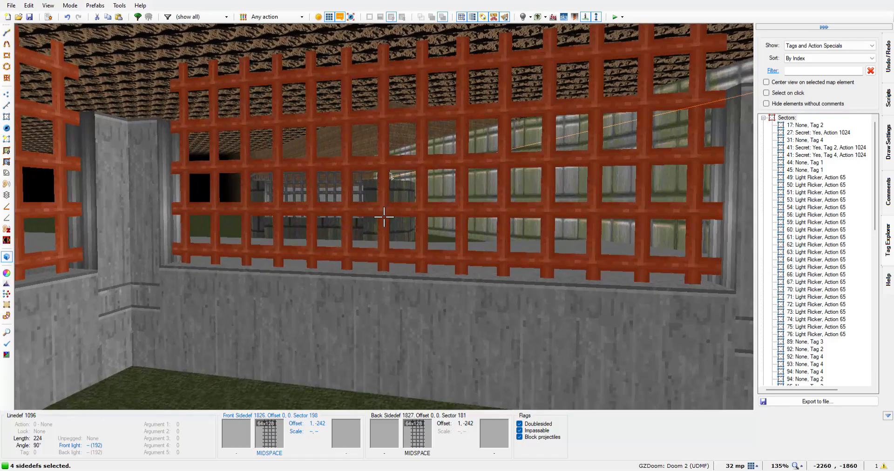
left_click(384, 217)
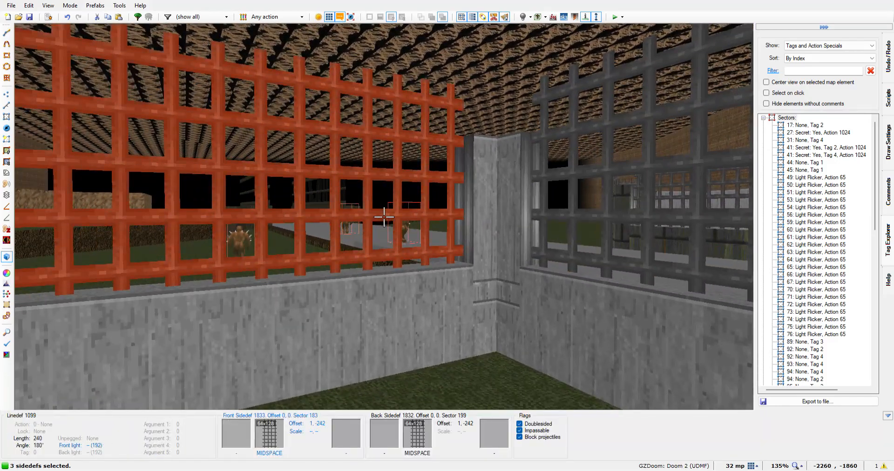
left_click(384, 217)
key("w")
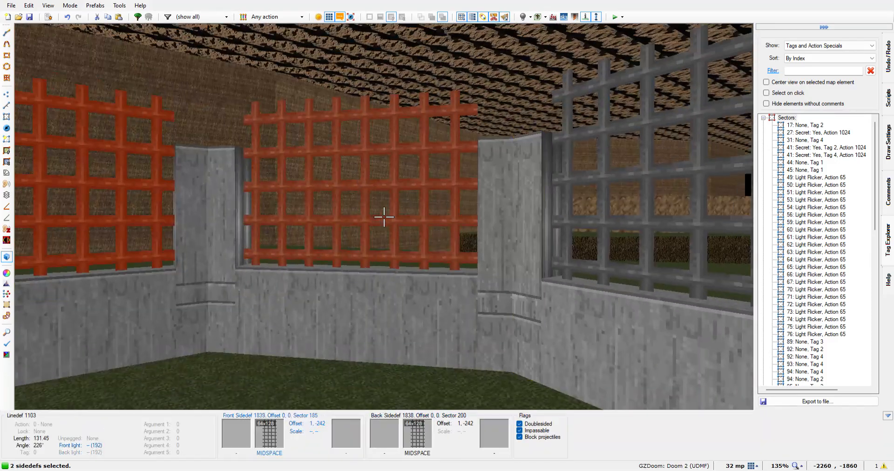
left_click(384, 217)
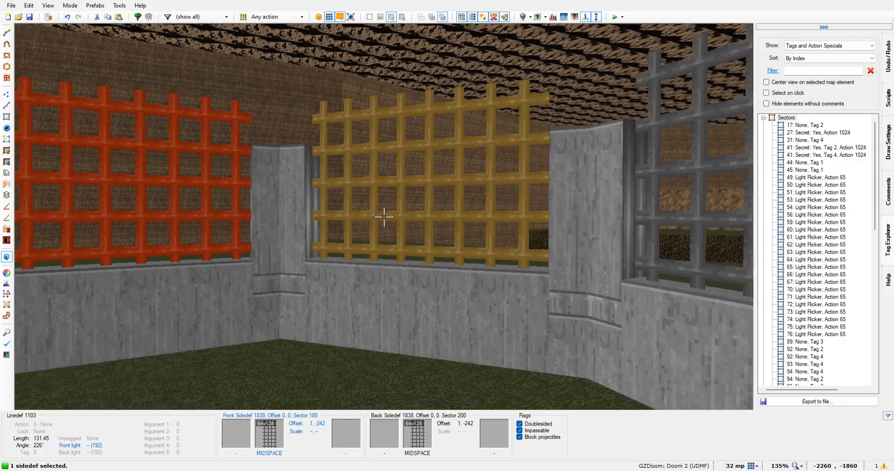
key("w")
left_click(384, 217)
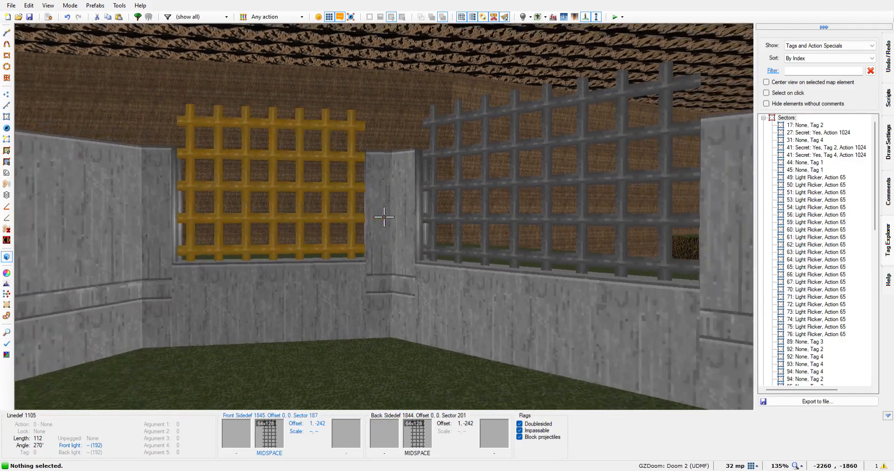
Inspect the finished, unselected grates and walls of both buildings from the doorway, the lawns and the road
key("w")
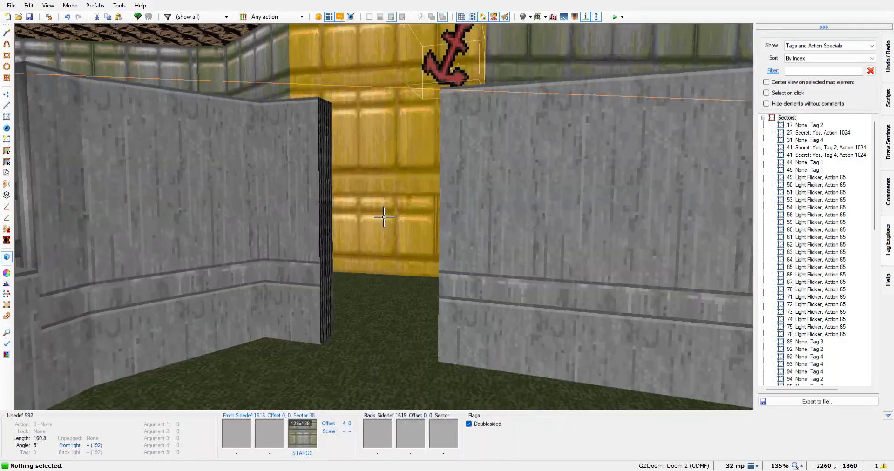
key("w")
key("w")
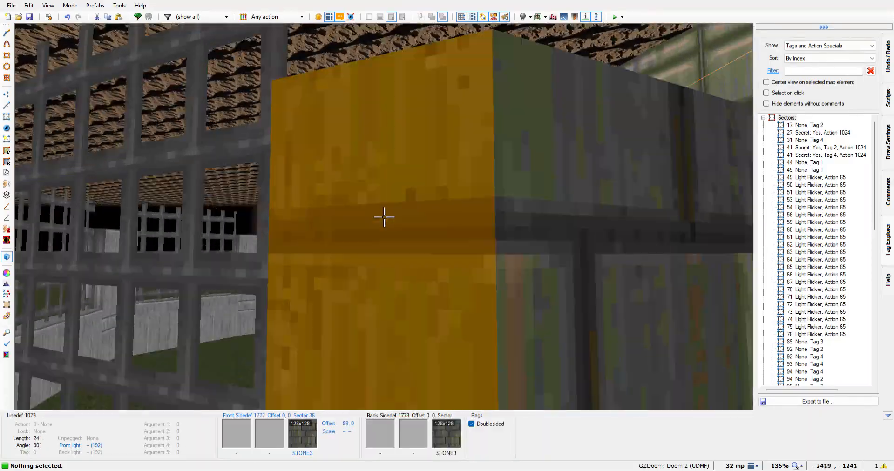
key("w")
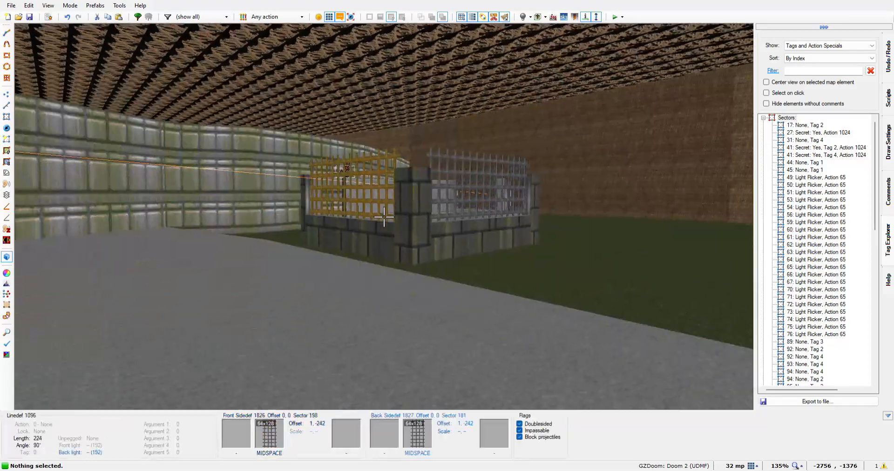
key("w")
key("w")
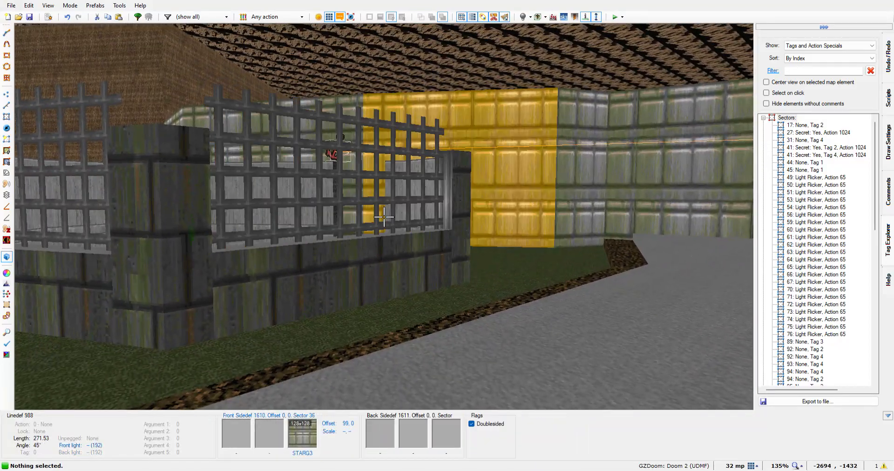
key("w")
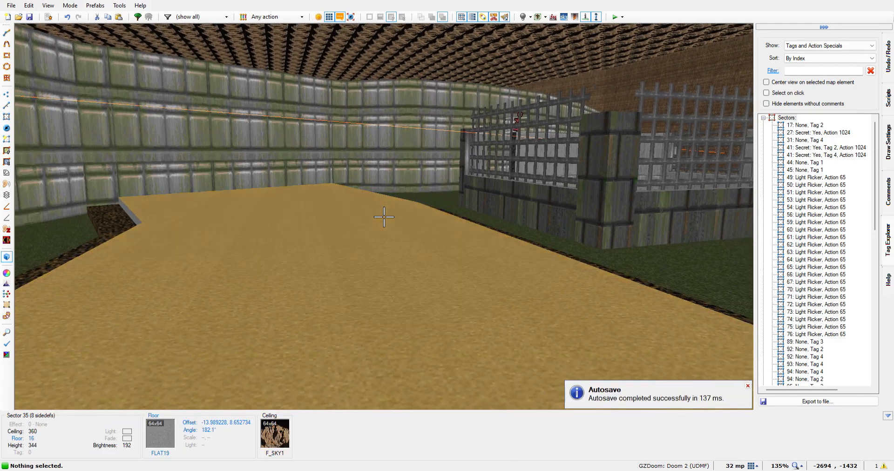
Launch a test run of the map from the 2D view and switch to Sectors mode
key("w")
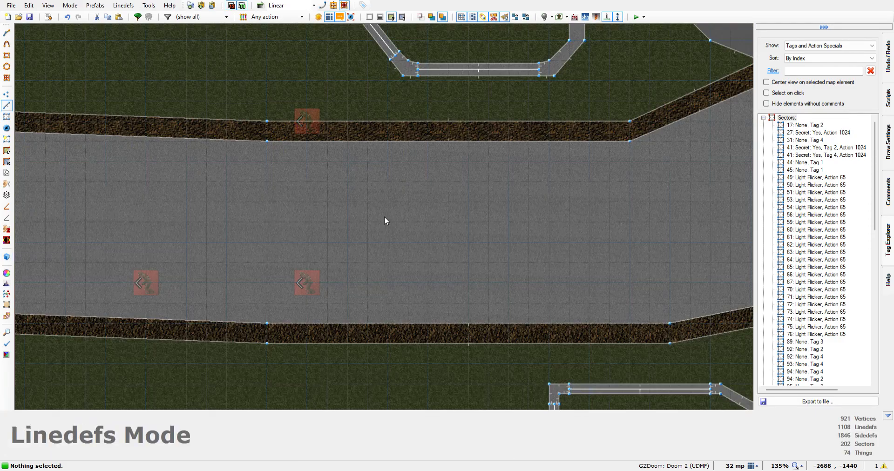
left_click(636, 17)
key("s")
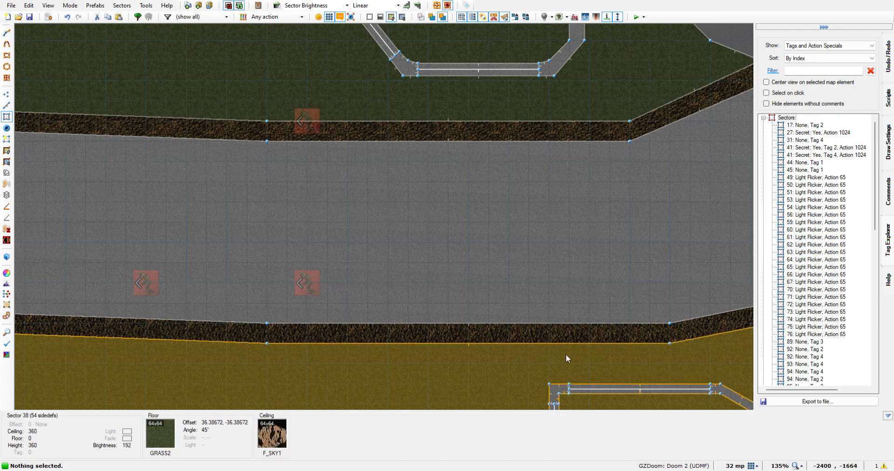
Draw a closed 256 by 40 rectangle inside the southern building, flush against its northern grate wall
scroll(566, 357, "down", 2)
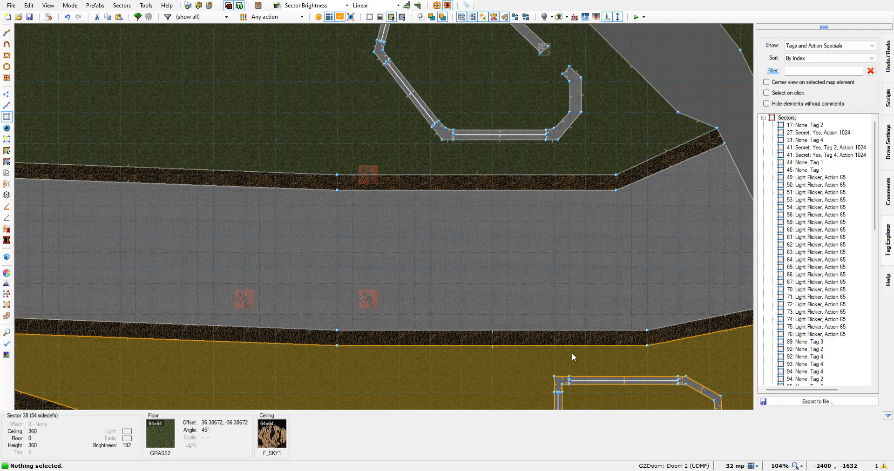
key("Down")
key("Down")
key("Down")
key("Down")
key("Down")
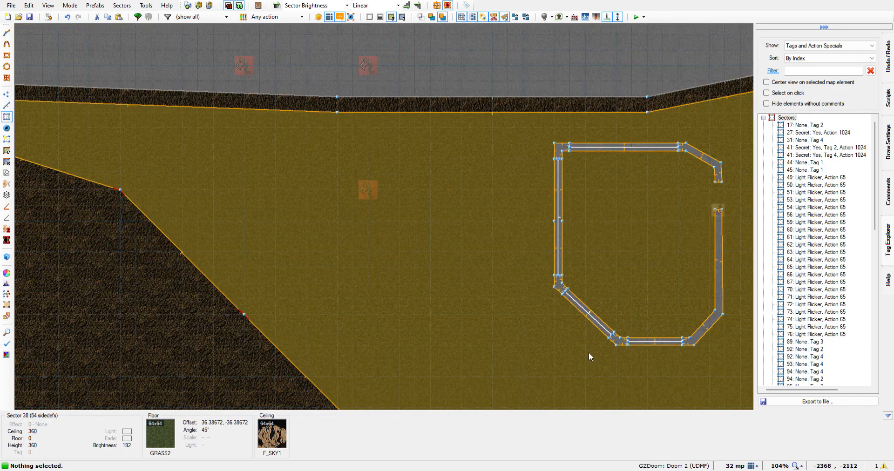
key("Right")
key("Right")
key("Right")
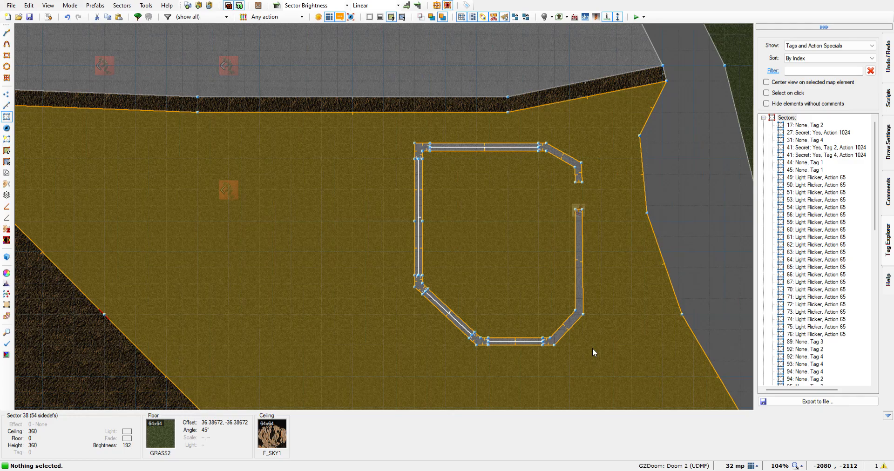
key("Right")
scroll(476, 289, "up", 2)
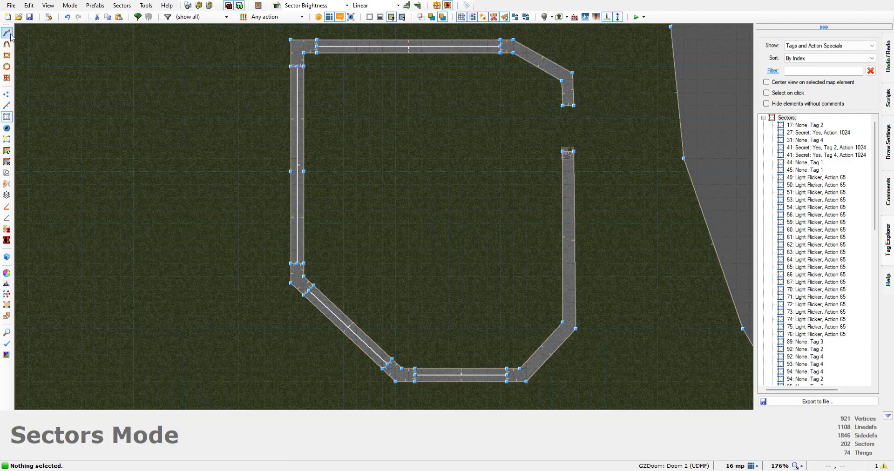
left_click(6, 33)
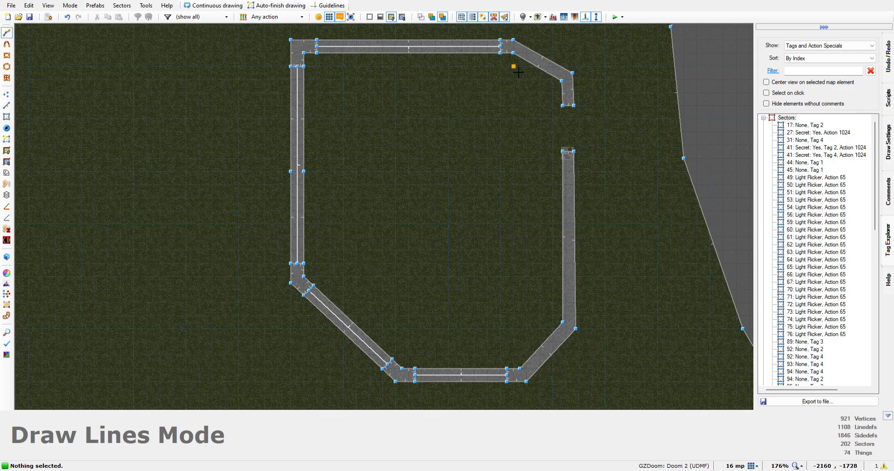
key("Up")
key("Up")
key("Up")
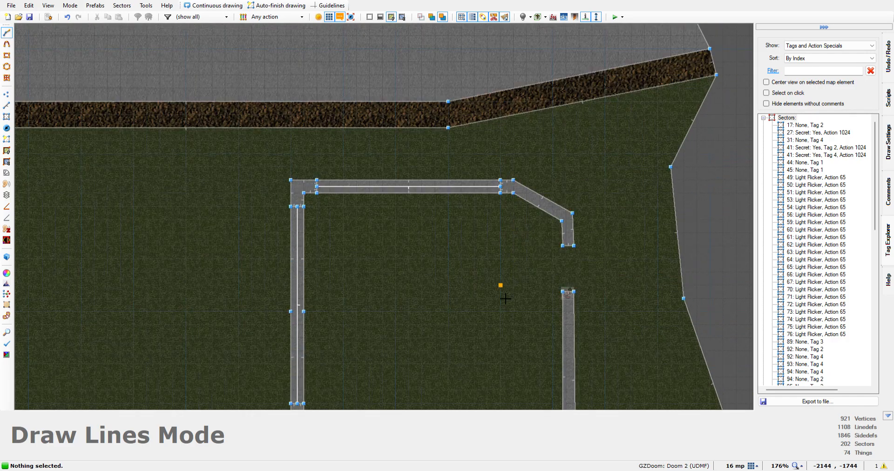
scroll(510, 291, "up", 3)
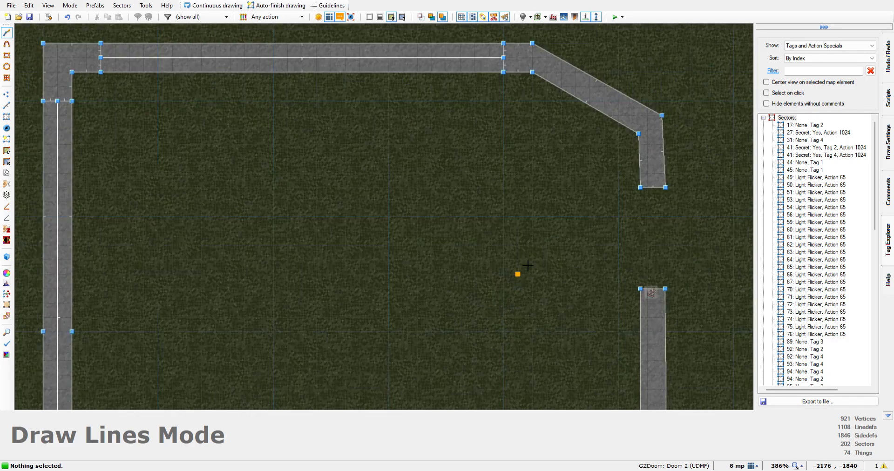
left_click(540, 88)
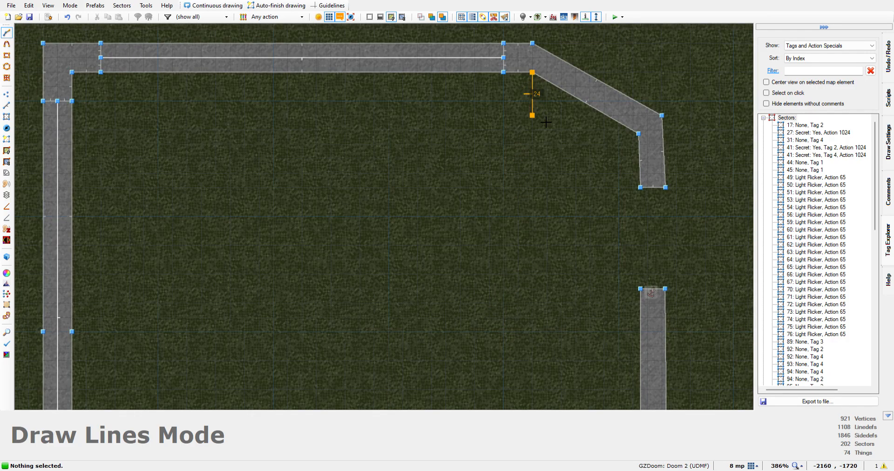
left_click(534, 148)
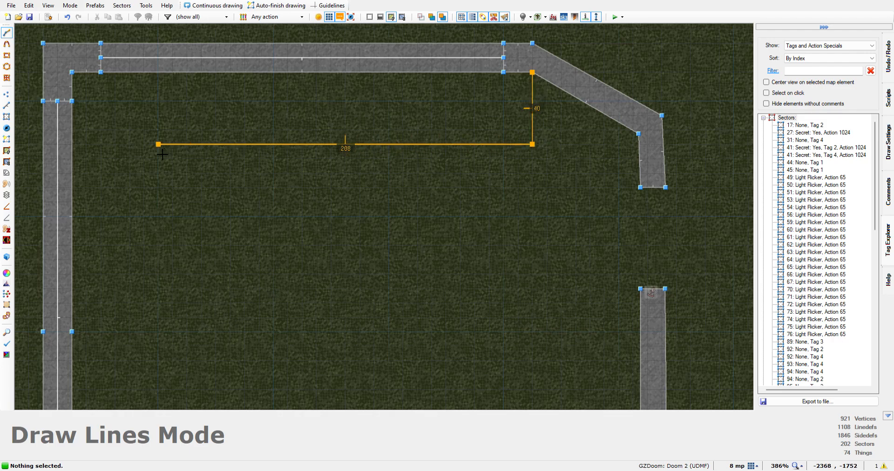
left_click(82, 150)
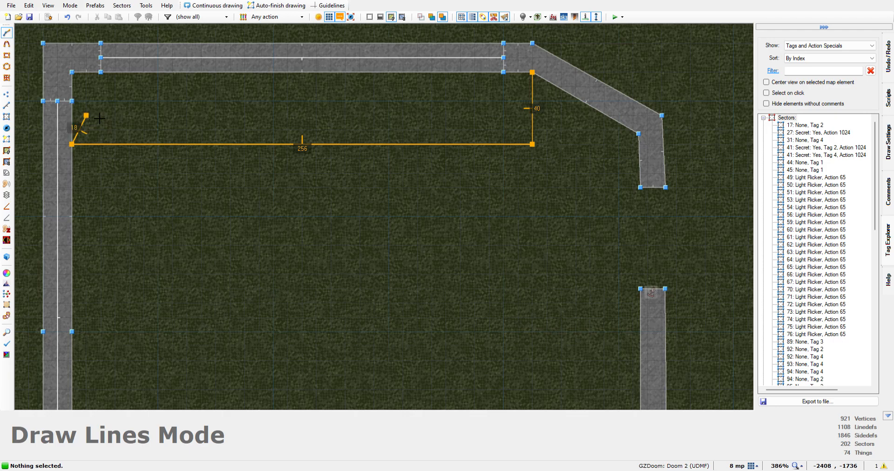
left_click(83, 88)
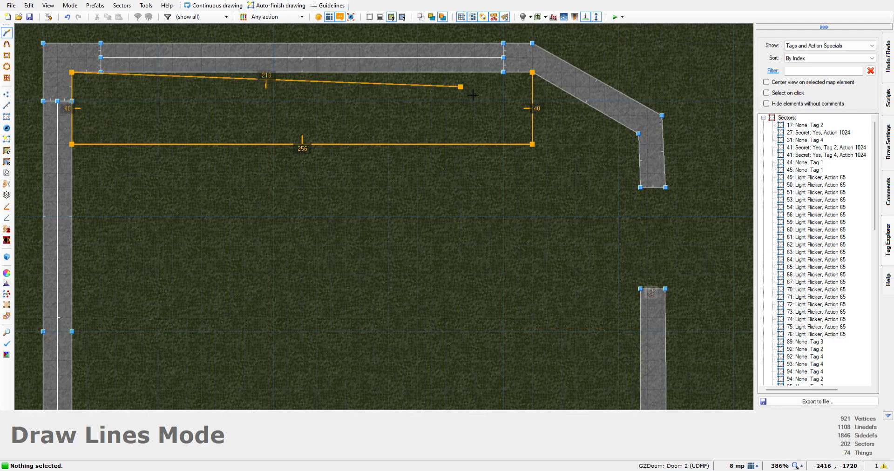
left_click(527, 81)
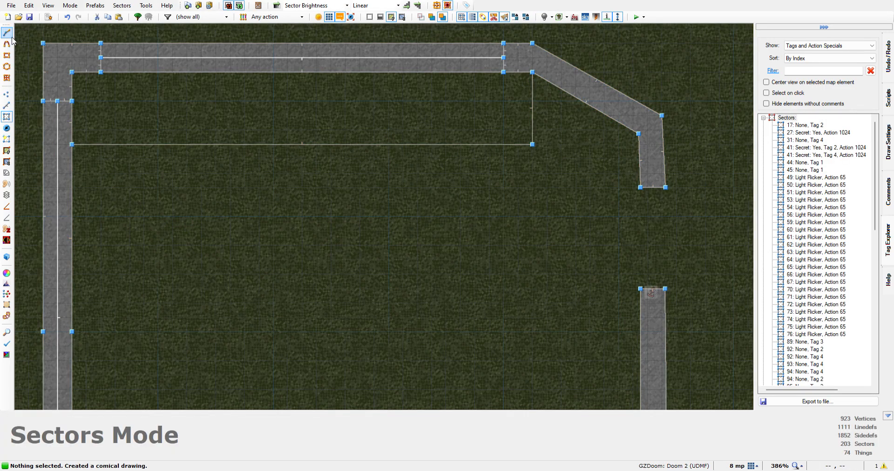
Draw a closed 48 by 232 rectangle along the inside of the western wall, directly south of the northern strip
left_click(7, 33)
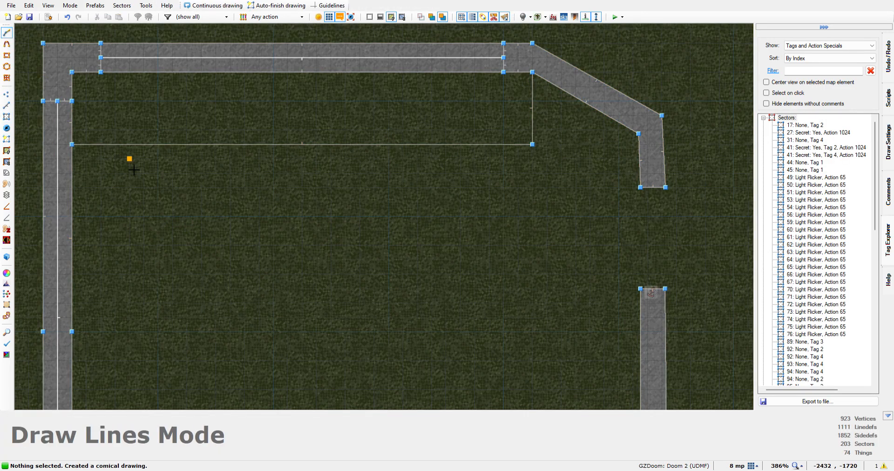
left_click(82, 154)
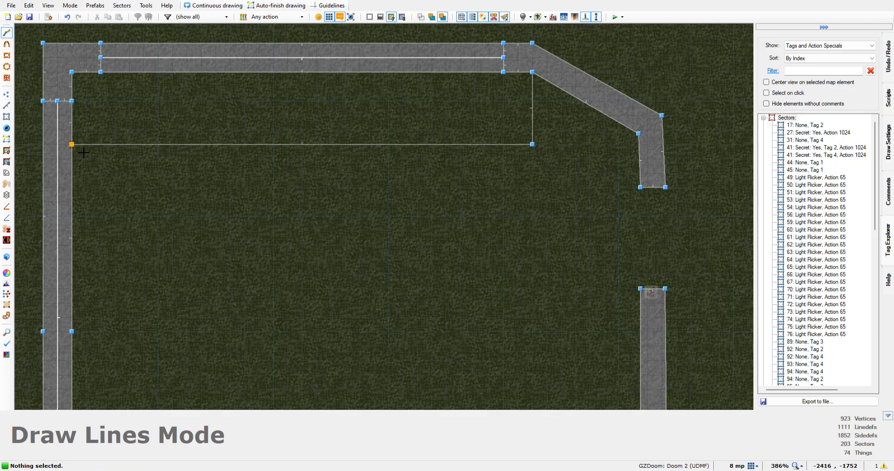
left_click(160, 156)
key("Down")
key("Down")
key("Down")
key("Down")
key("Down")
key("Down")
key("Down")
key("Down")
key("Down")
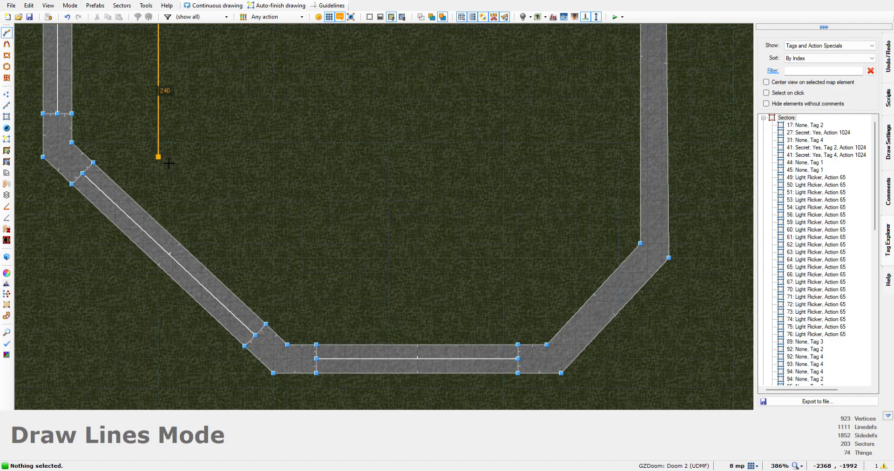
left_click(159, 142)
left_click(72, 142)
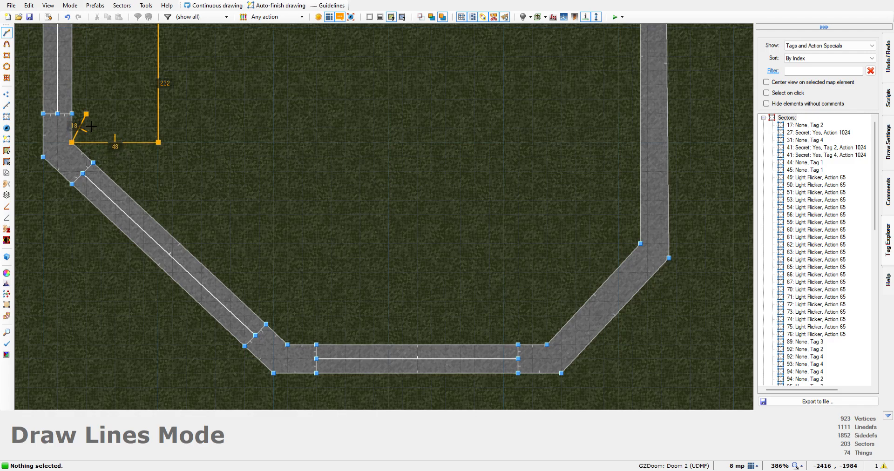
key("Up")
key("Up")
key("Up")
key("Up")
key("Up")
key("Up")
key("Up")
key("Up")
key("Up")
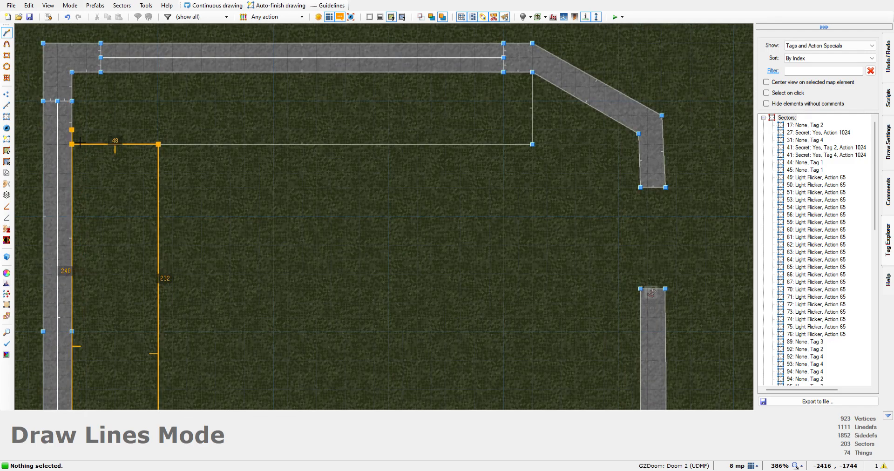
left_click(72, 143)
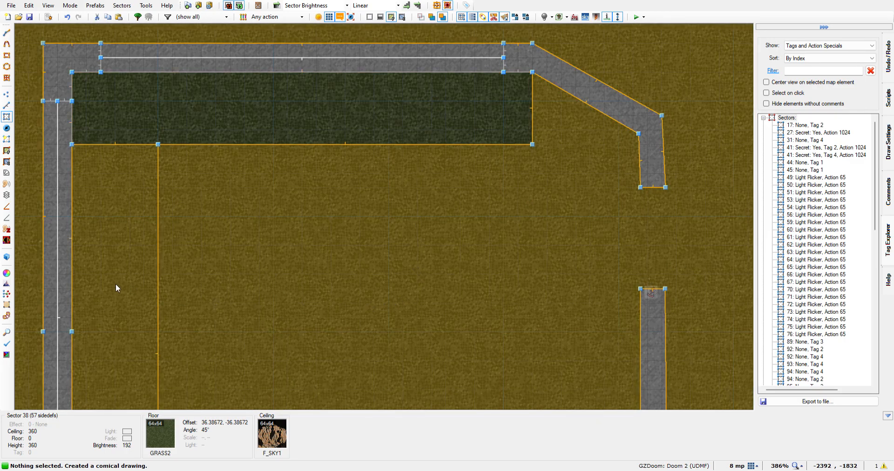
Check which sectors the northern and western strips belong to, selecting and deselecting the area inside the western one
scroll(377, 322, "down", 7)
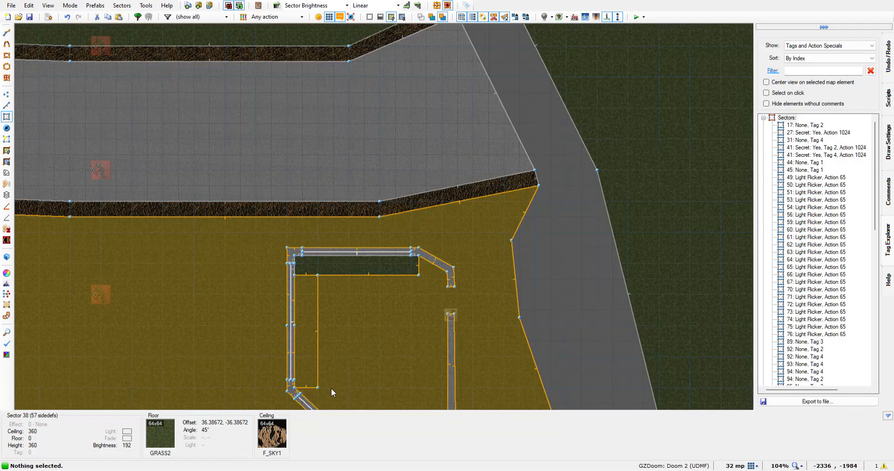
scroll(306, 361, "up", 4)
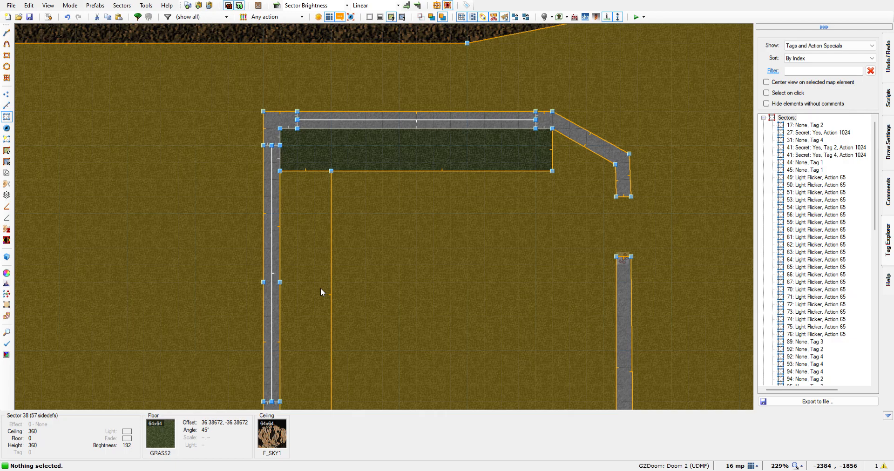
left_click(311, 293)
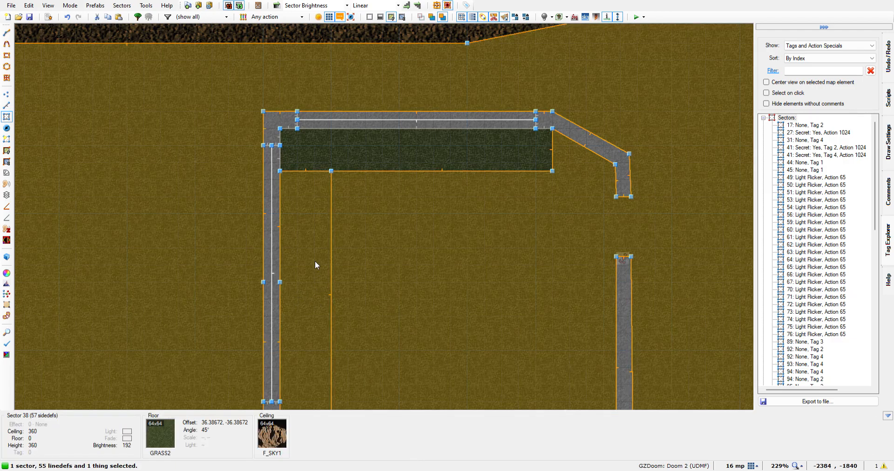
left_click(317, 253)
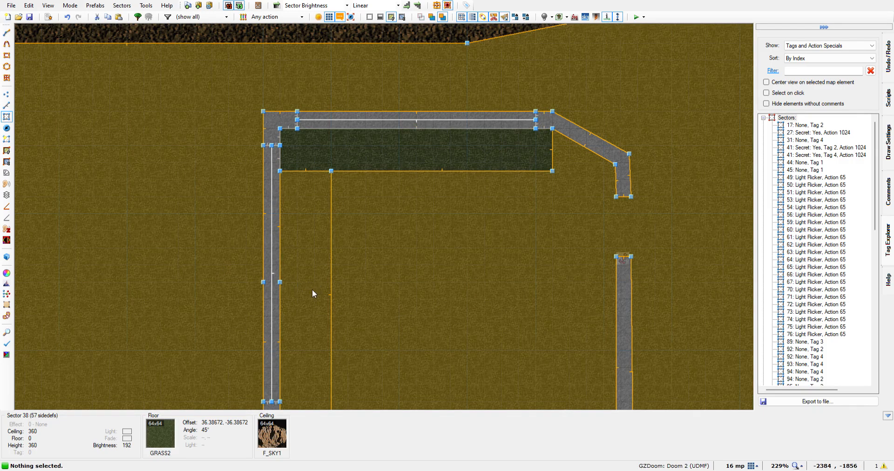
scroll(311, 289, "down", 4)
scroll(329, 339, "up", 3)
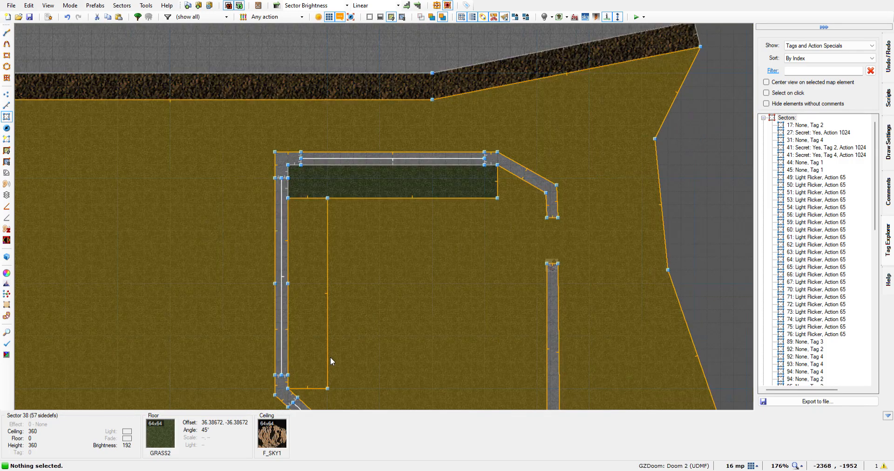
Draw a closed 144 by 48 rectangle inside the building, flush against its southern grate wall
key("Right")
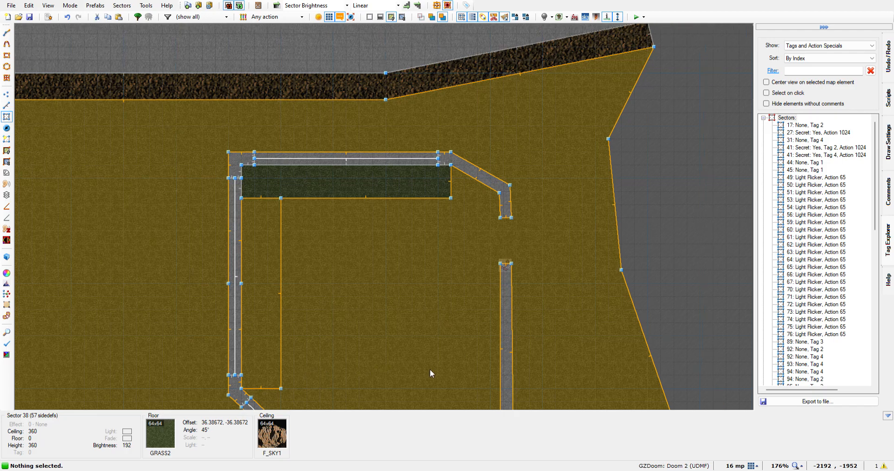
key("Right")
key("Down")
key("Down")
key("Down")
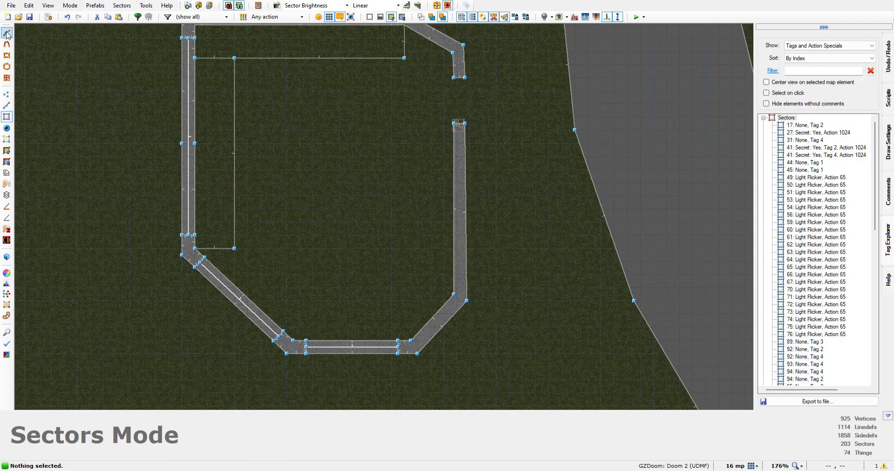
left_click(6, 33)
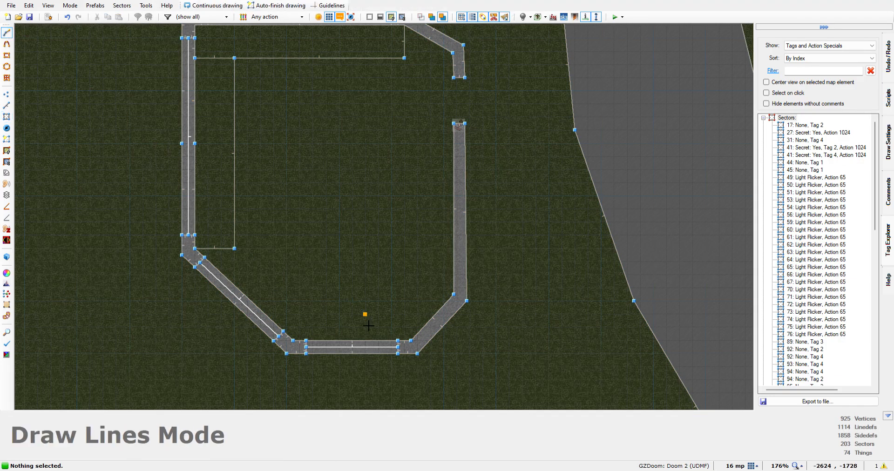
scroll(303, 345, "up", 4)
left_click(290, 344)
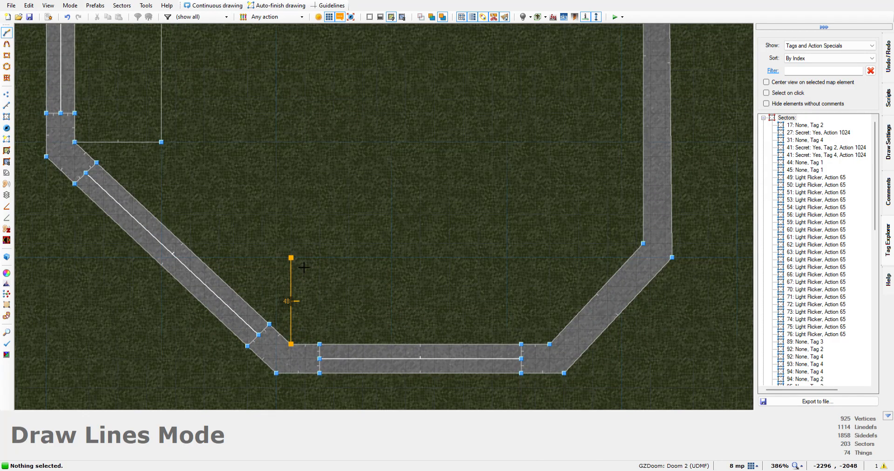
left_click(302, 268)
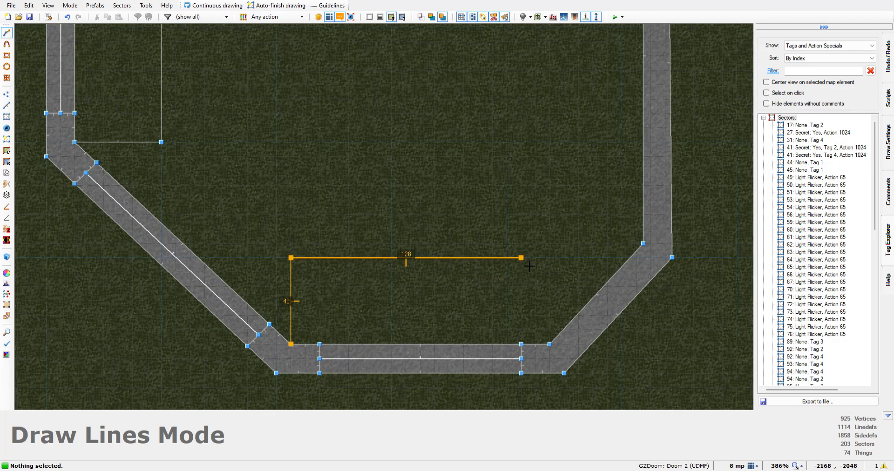
left_click(551, 345)
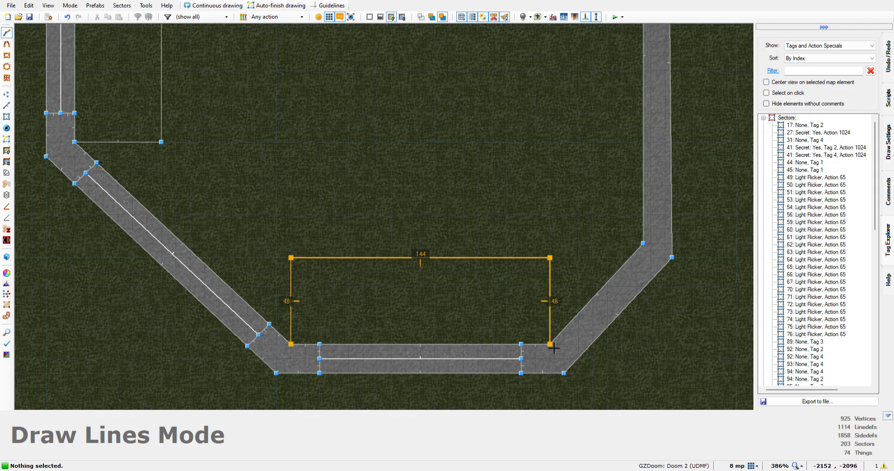
left_click(294, 350)
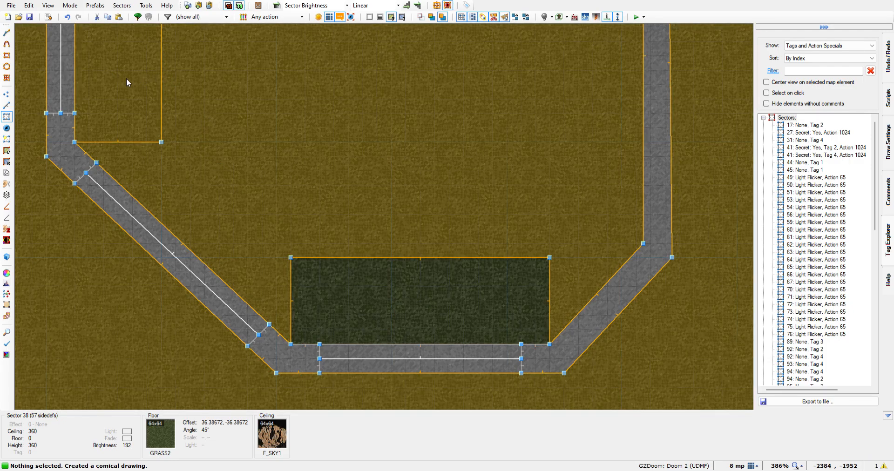
Examine the sector assignment of the three drawn strips in the 2D view and from above in Visual mode
scroll(125, 79, "down", 4)
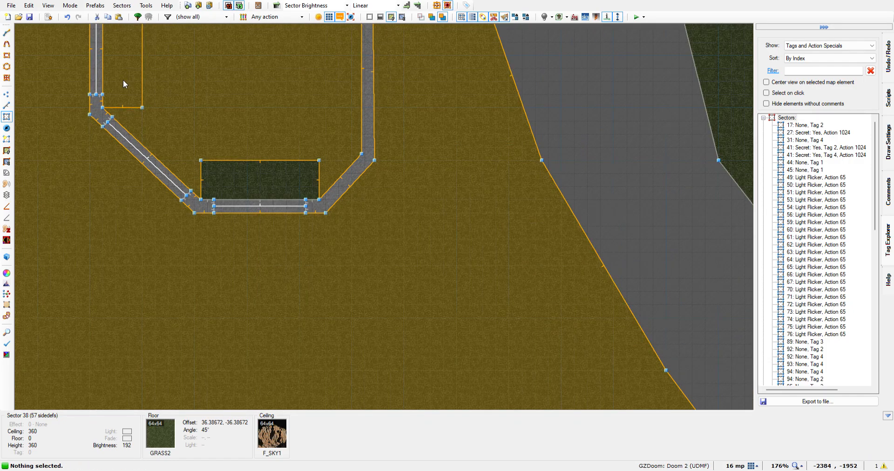
key("Left")
key("Up")
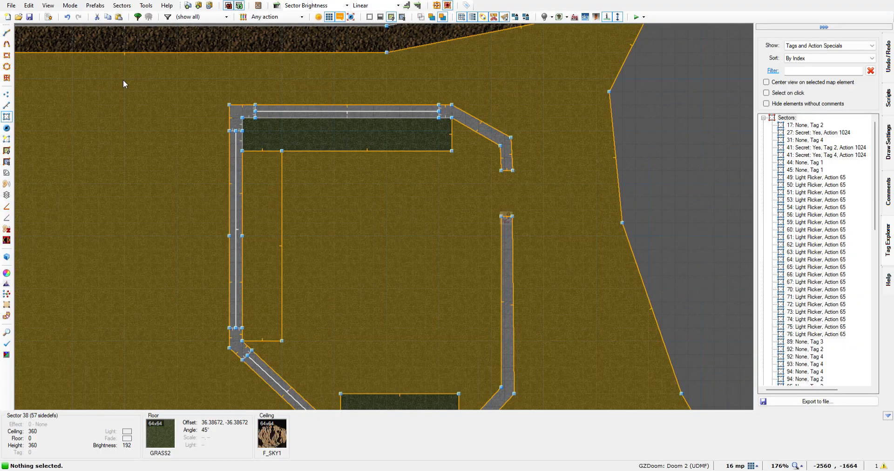
key("Down")
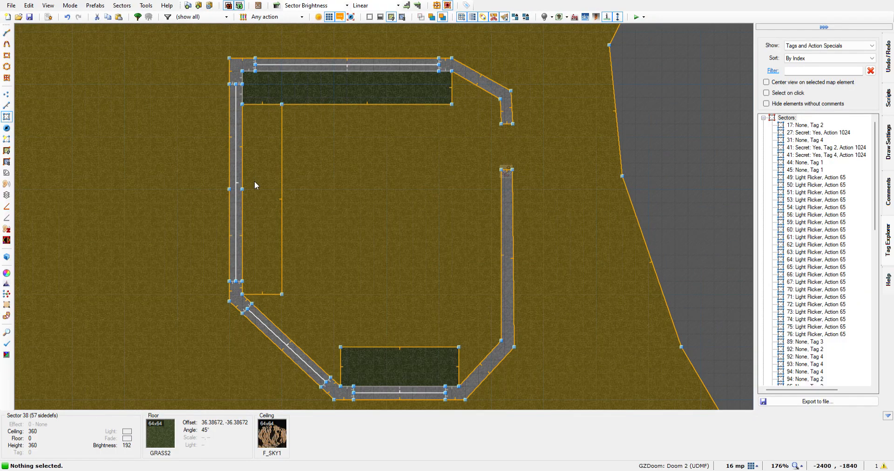
key("q")
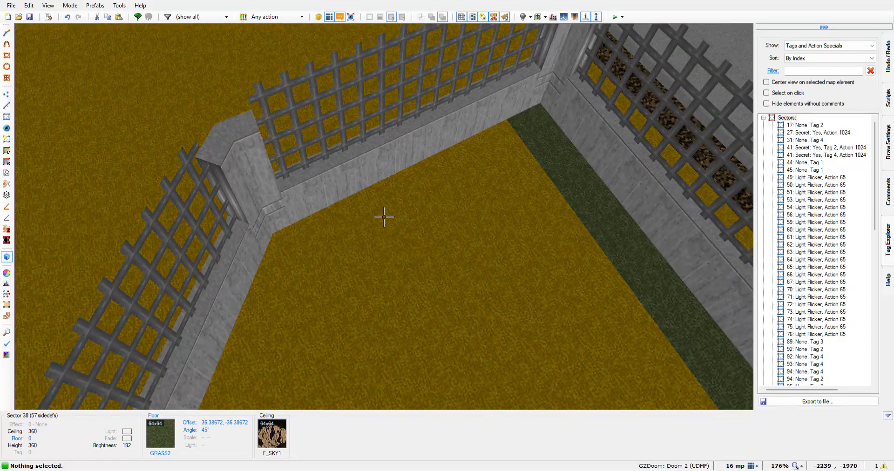
key("q")
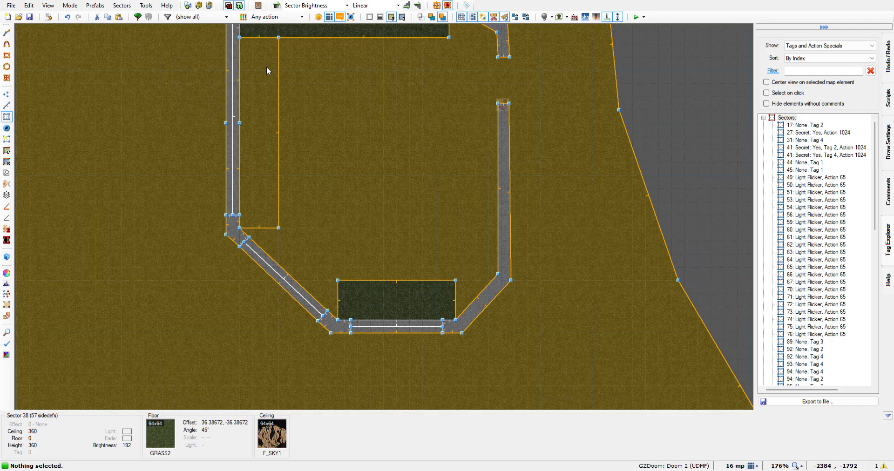
Try to delete the eastern, southern and northern linedefs outlining the western strip inside the southern building
key("l")
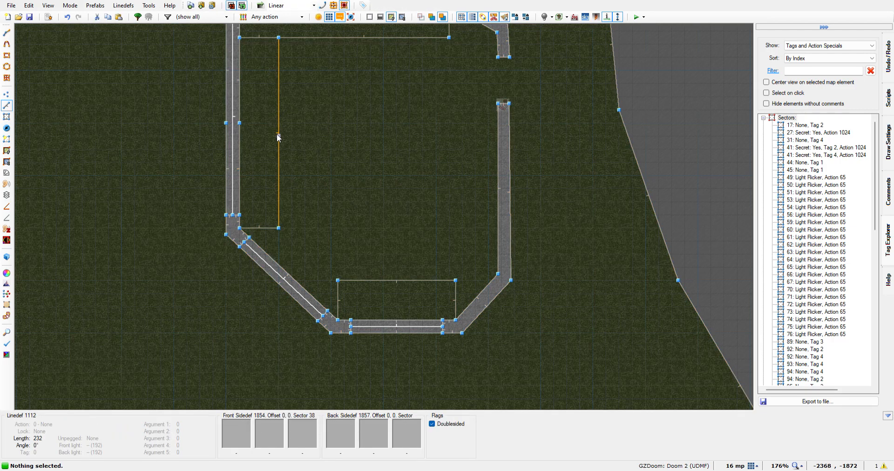
left_click(278, 138)
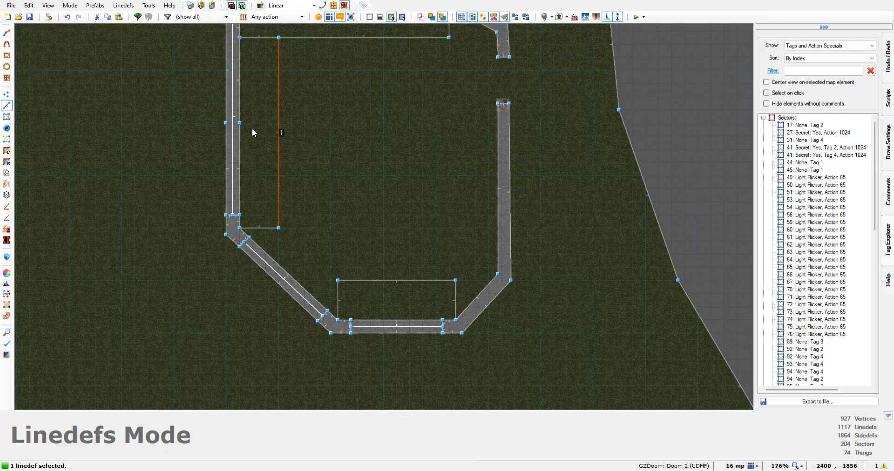
left_click(261, 227)
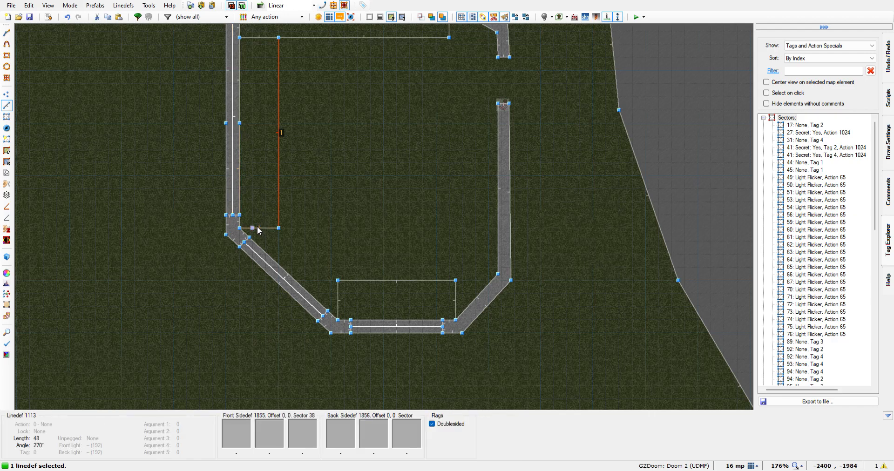
left_click(256, 39)
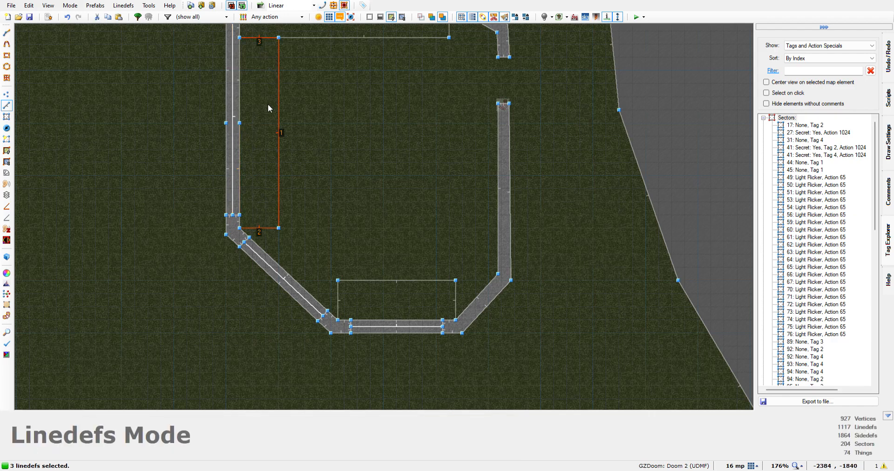
key("Delete")
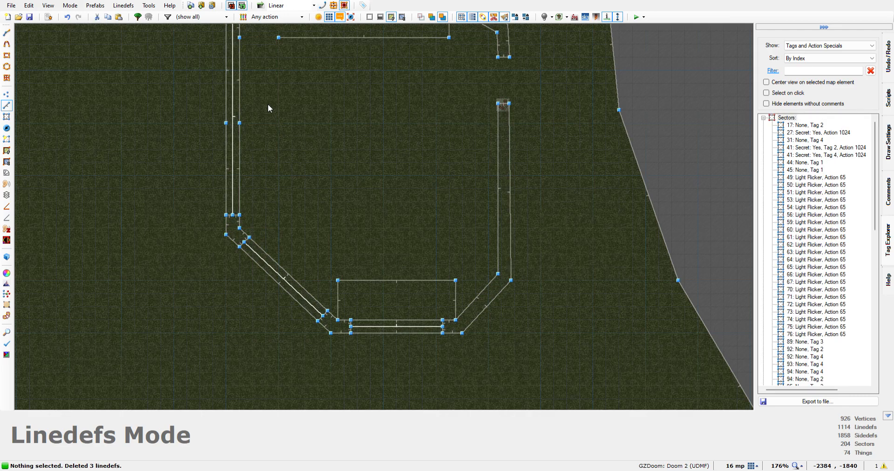
scroll(283, 98, "down", 10)
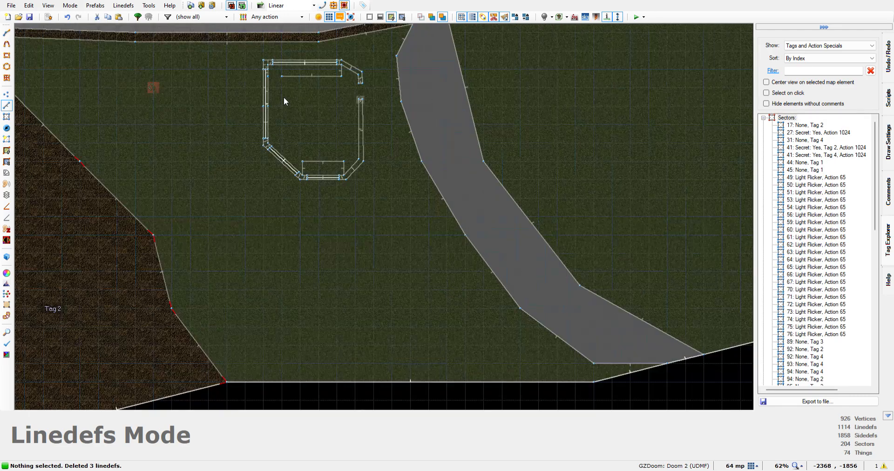
scroll(279, 96, "up", 9)
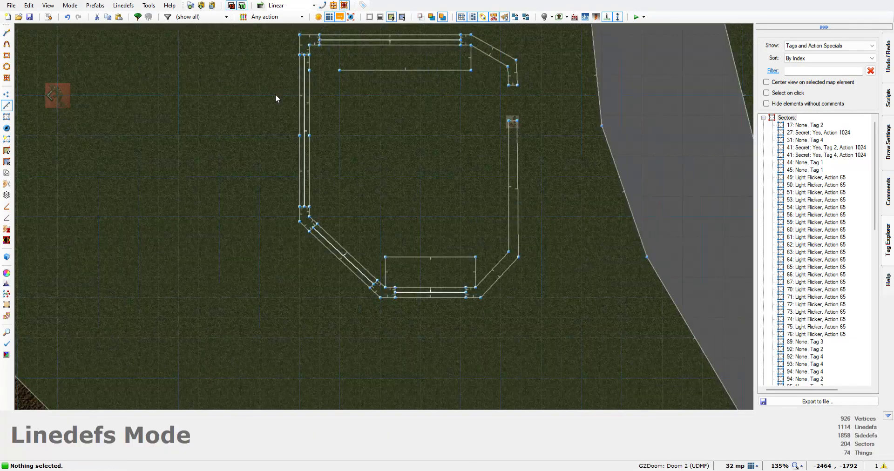
left_click(68, 17)
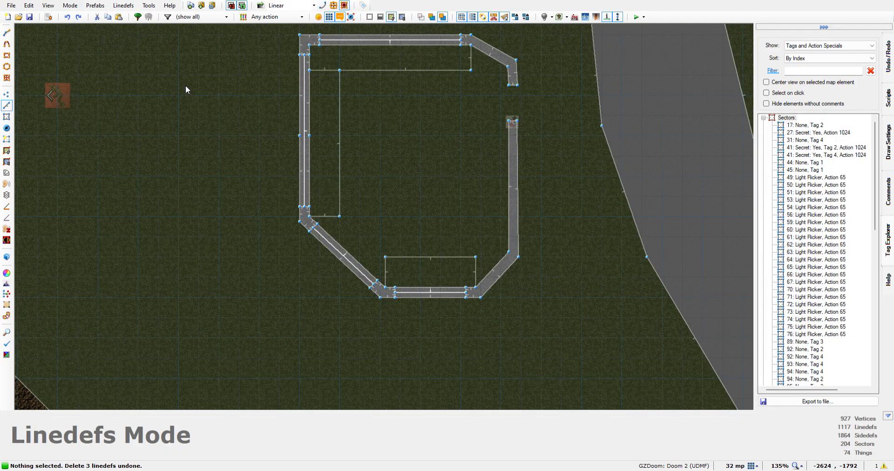
Undo the drawing of the southern strip and of the western strip in the southern building
scroll(301, 124, "up", 6)
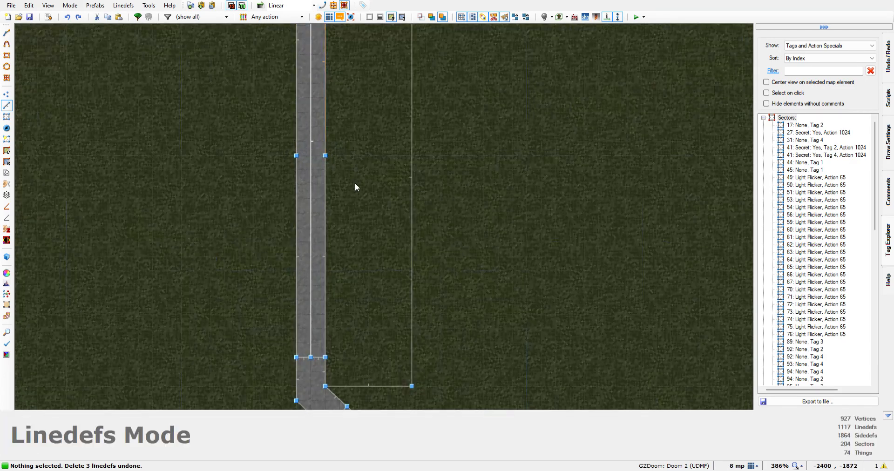
scroll(352, 204, "up", 3)
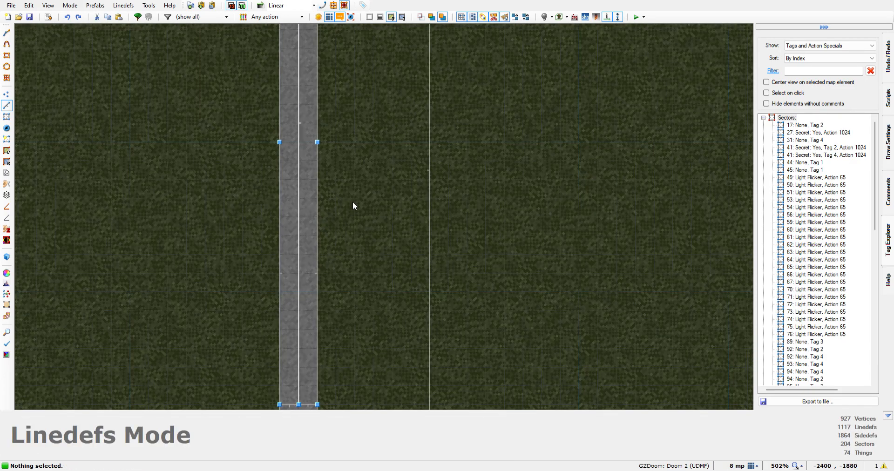
scroll(352, 202, "up", 1)
scroll(352, 204, "down", 4)
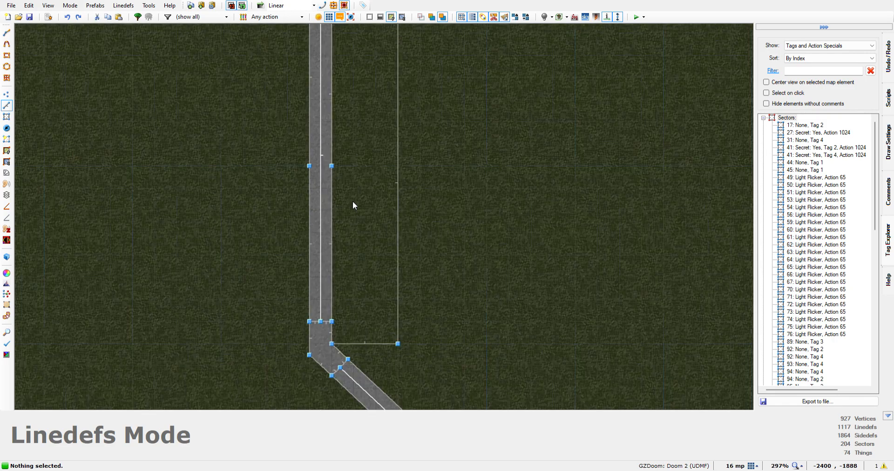
scroll(353, 204, "down", 1)
scroll(353, 203, "up", 1)
scroll(353, 205, "down", 1)
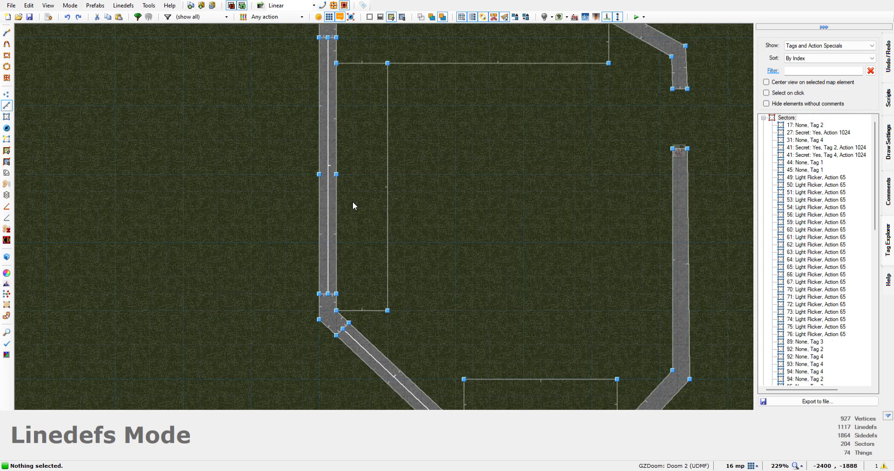
left_click(67, 17)
left_click(66, 17)
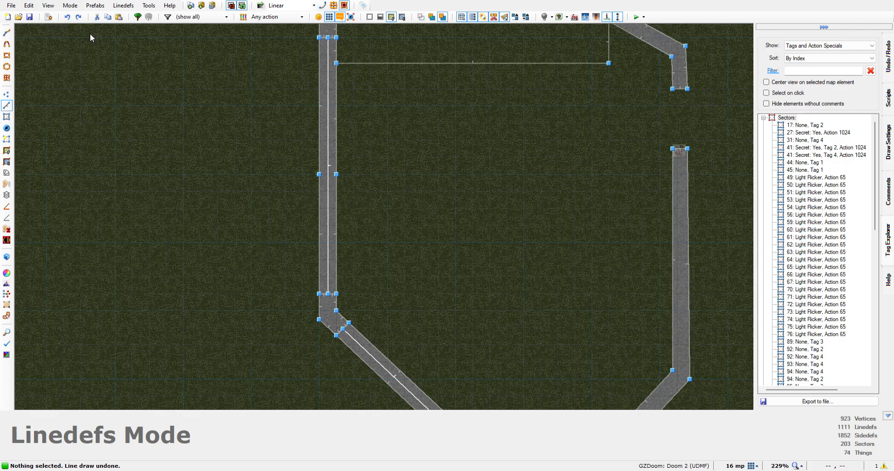
Redraw the closed 48 by 232 rectangle along the inside of the western wall, directly south of the northern strip, and switch to sector editing
key("d")
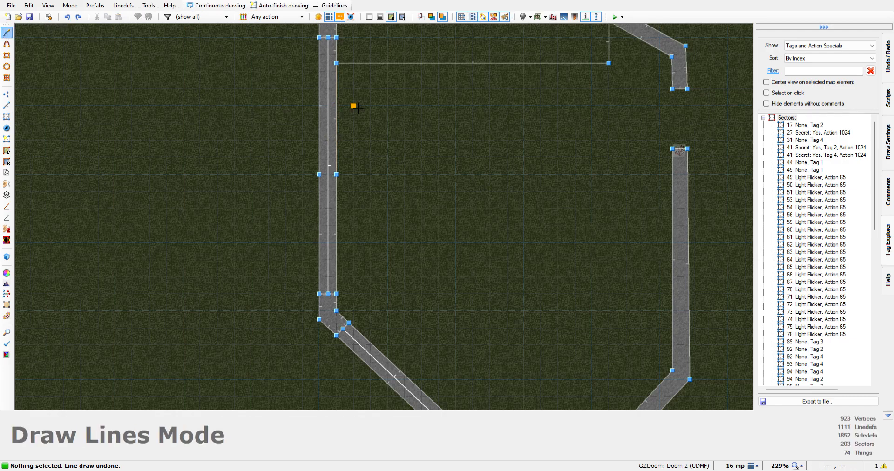
left_click(382, 73)
left_click(344, 71)
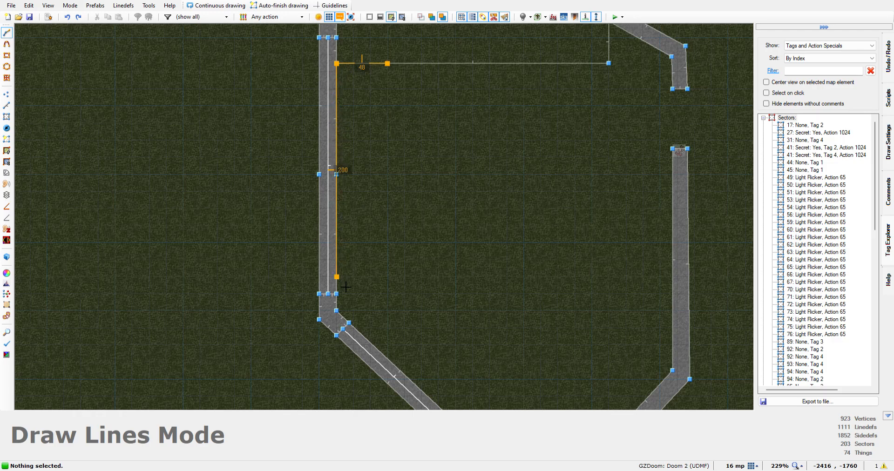
left_click(343, 318)
left_click(394, 317)
left_click(390, 70)
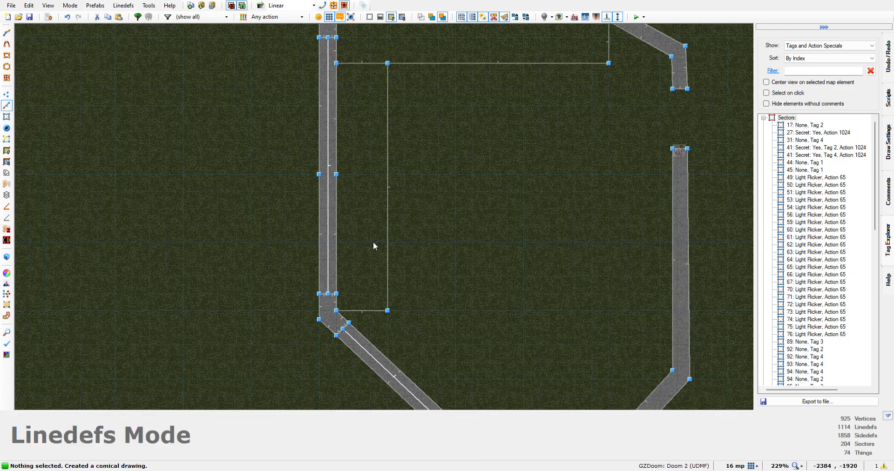
key("s")
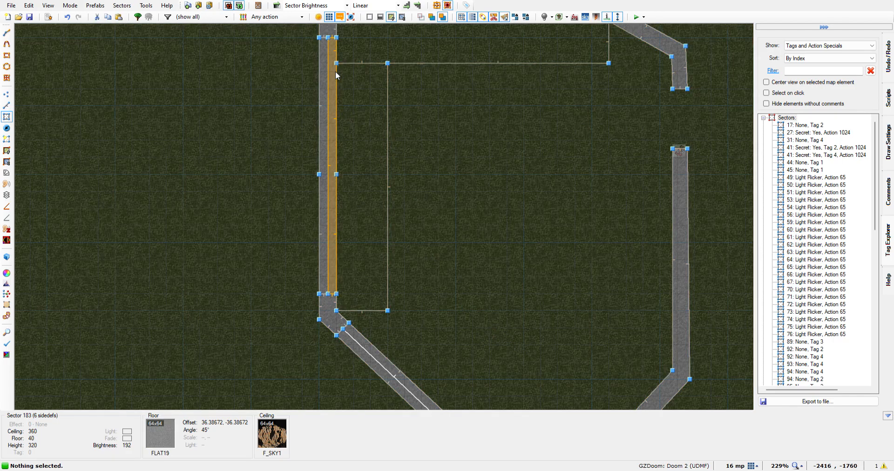
Redraw the closed 144 by 48 rectangle inside the southern building, flush against its southern grate wall between the two inner corner vertices
key("Right")
key("Right")
key("Right")
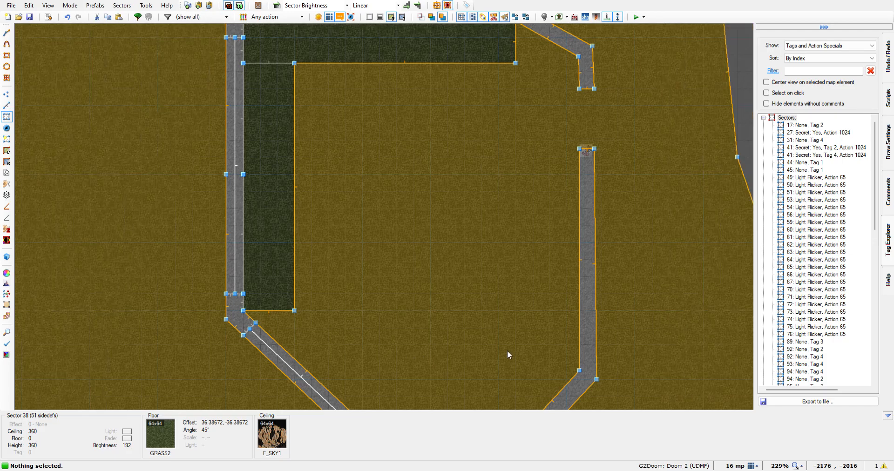
key("Down")
key("Down")
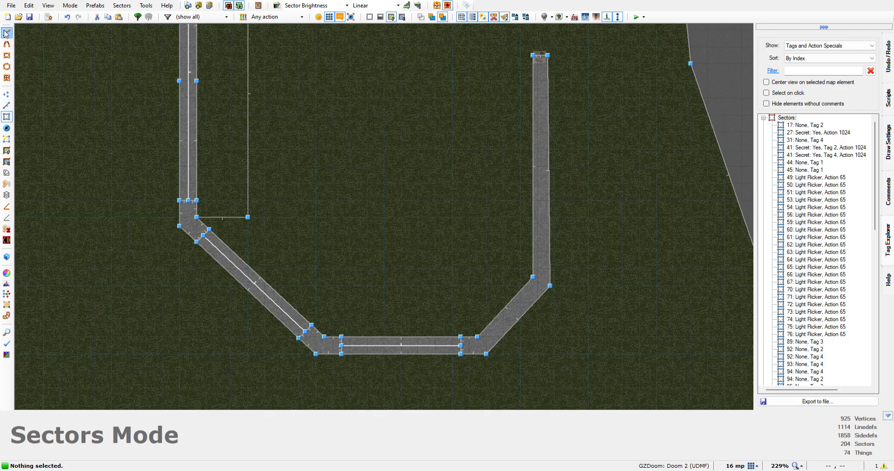
left_click(6, 33)
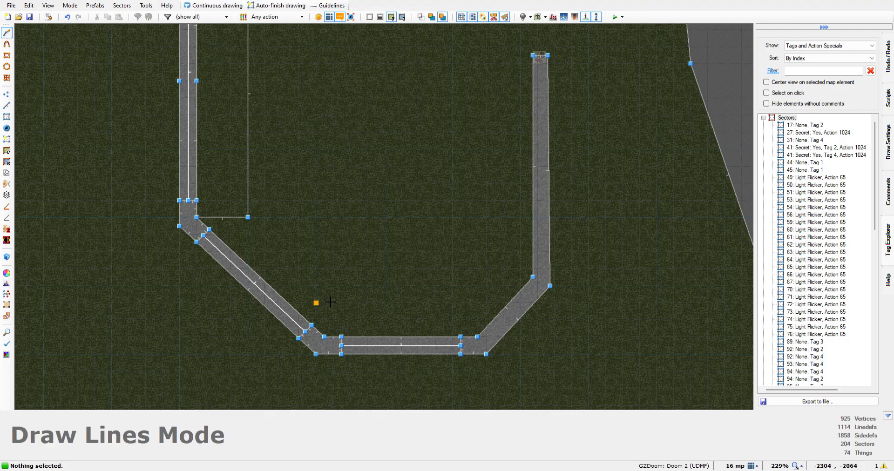
scroll(328, 300, "up", 1)
scroll(329, 301, "up", 1)
left_click(325, 282)
left_click(325, 367)
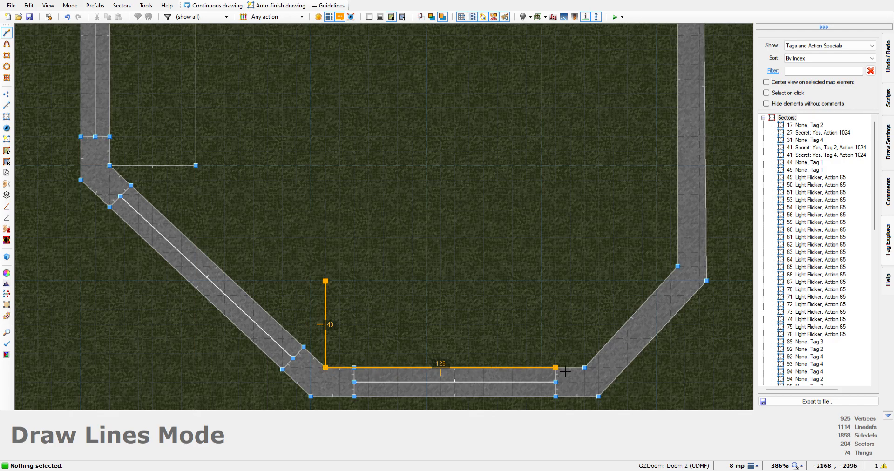
left_click(584, 367)
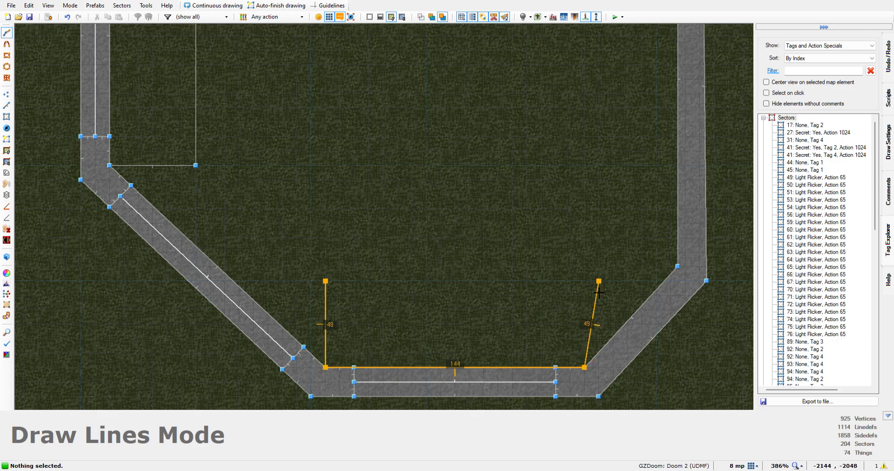
left_click(584, 281)
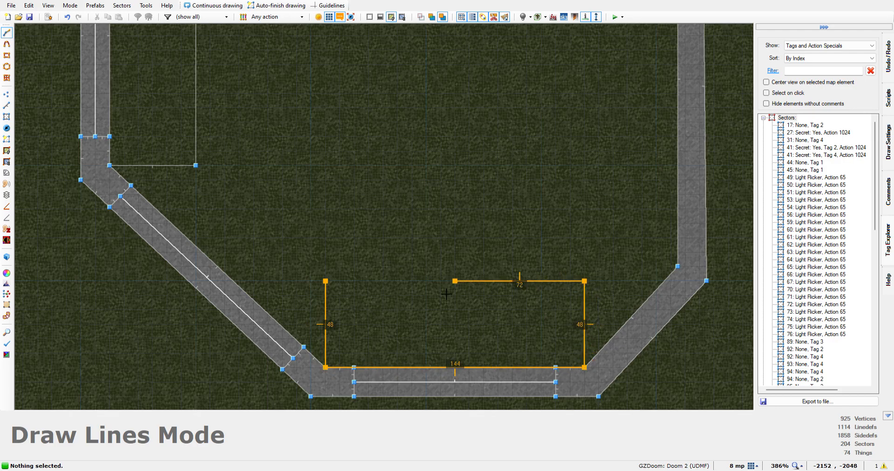
left_click(325, 281)
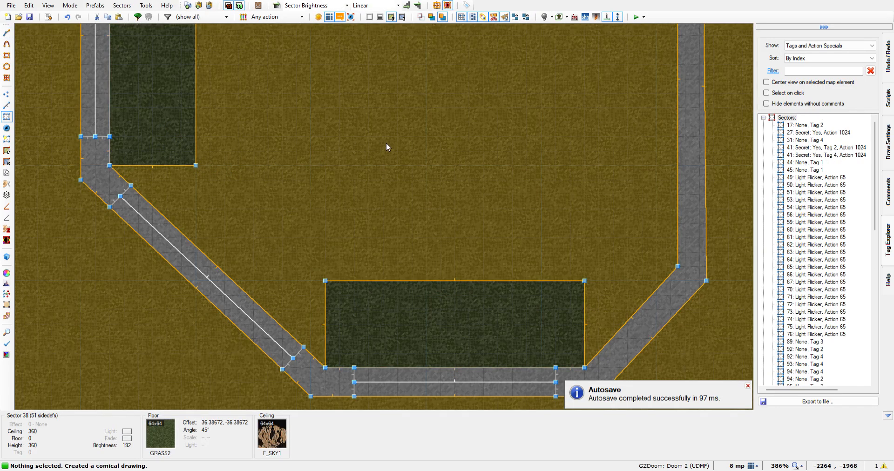
Examine the sector assignment of the redrawn strips, and bring the northern building's southern grate wall into view
scroll(440, 166, "down", 8)
scroll(448, 139, "up", 6)
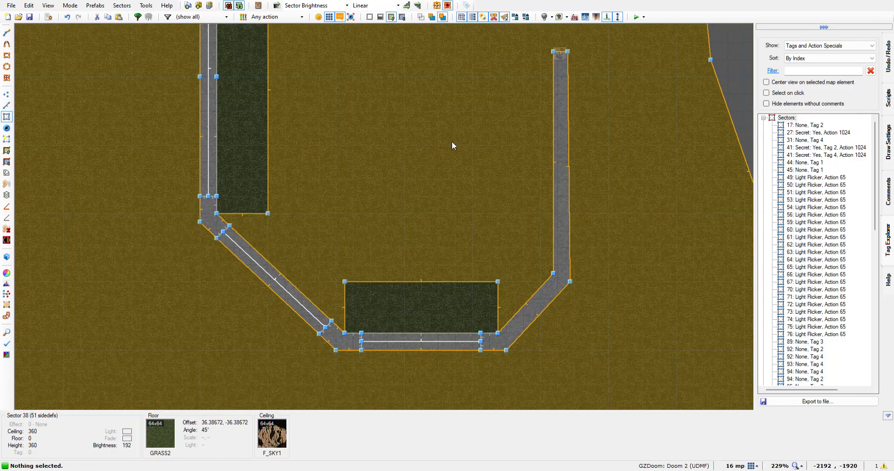
scroll(450, 140, "up", 2)
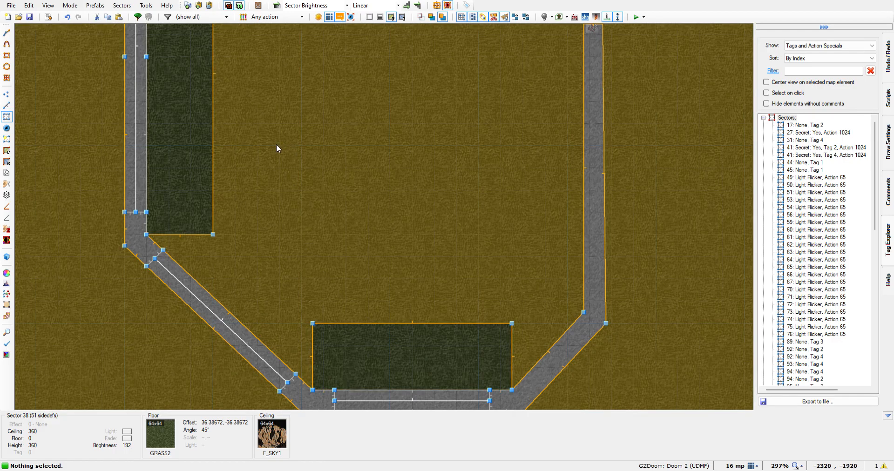
scroll(276, 145, "down", 8)
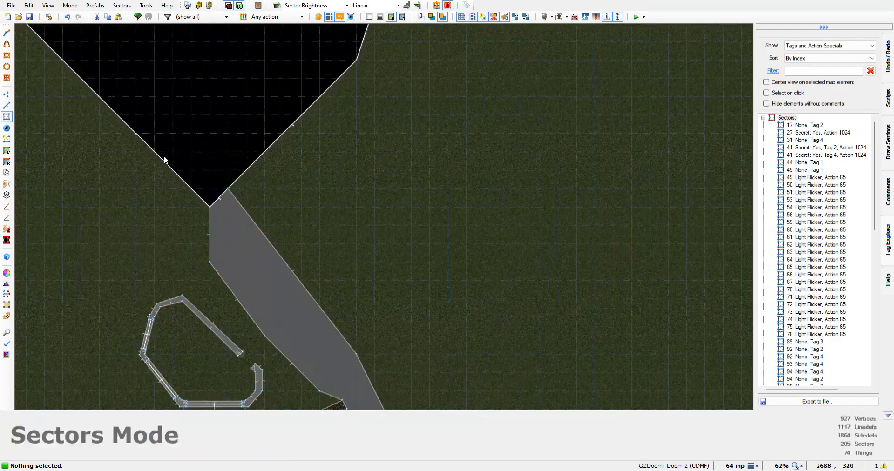
key("Left")
key("Down")
key("Down")
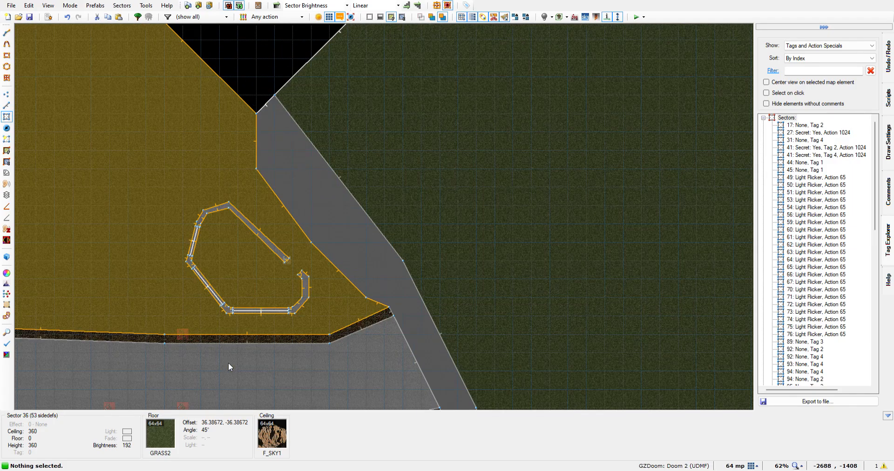
key("Left")
scroll(269, 274, "up", 6)
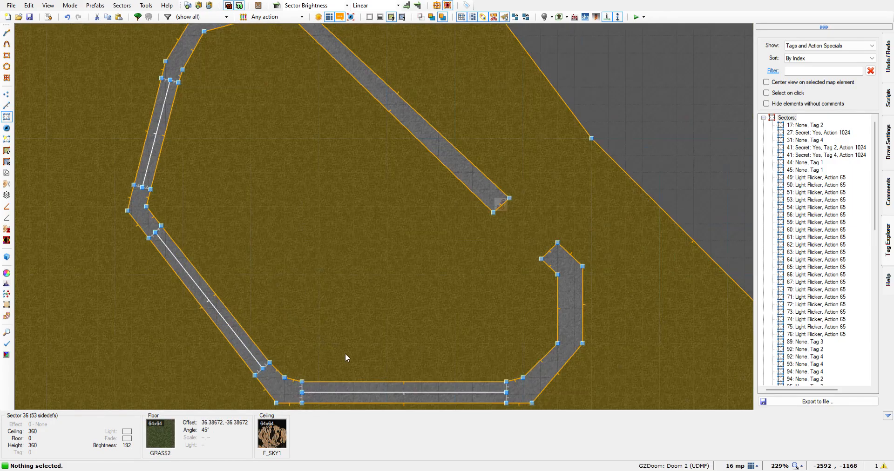
scroll(345, 353, "up", 1)
key("Down")
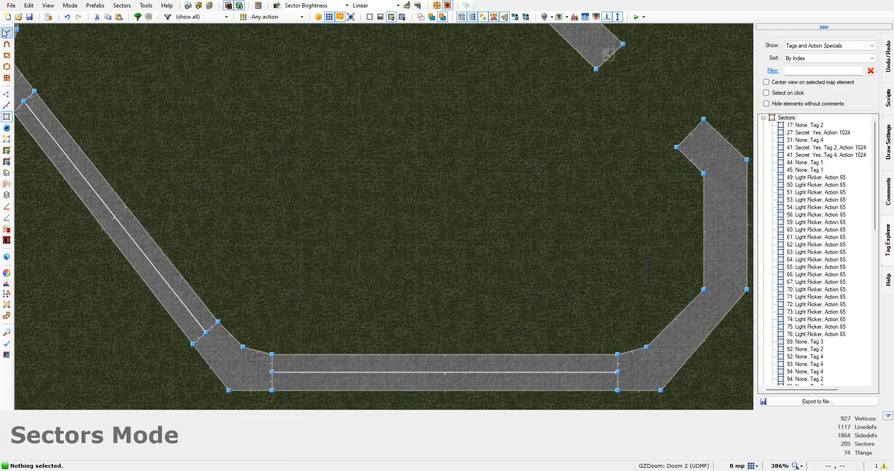
left_click(7, 33)
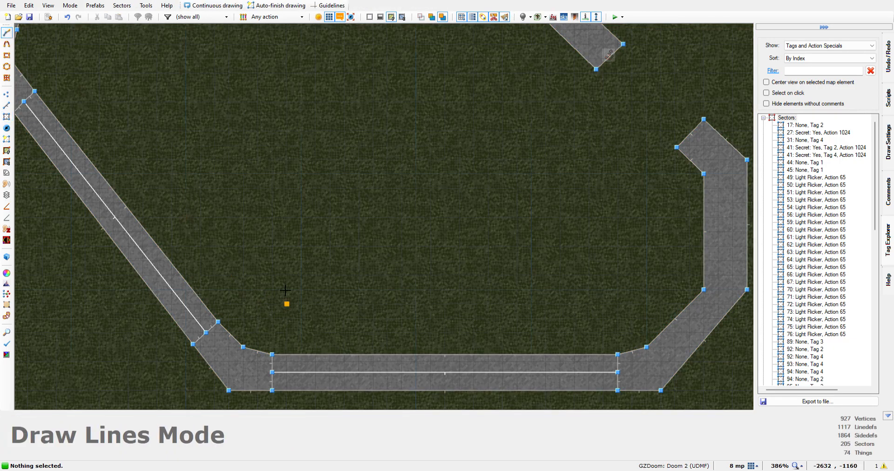
scroll(278, 281, "up", 1)
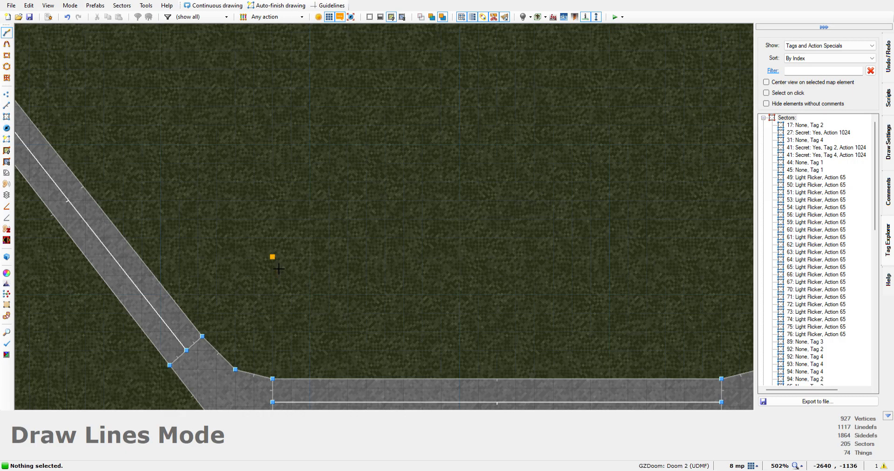
left_click(278, 269)
key("Escape")
left_click(273, 274)
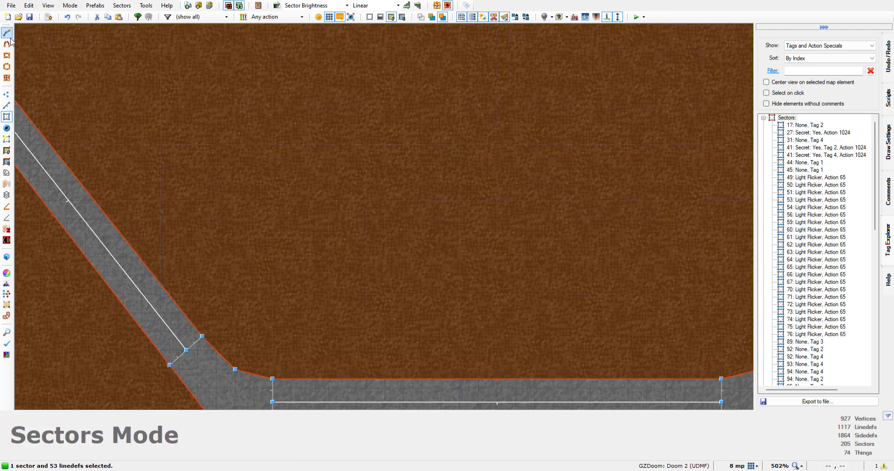
Draw a closed 192 by 44 rectangle inside the northern building, flush against its southern grate wall
left_click(7, 33)
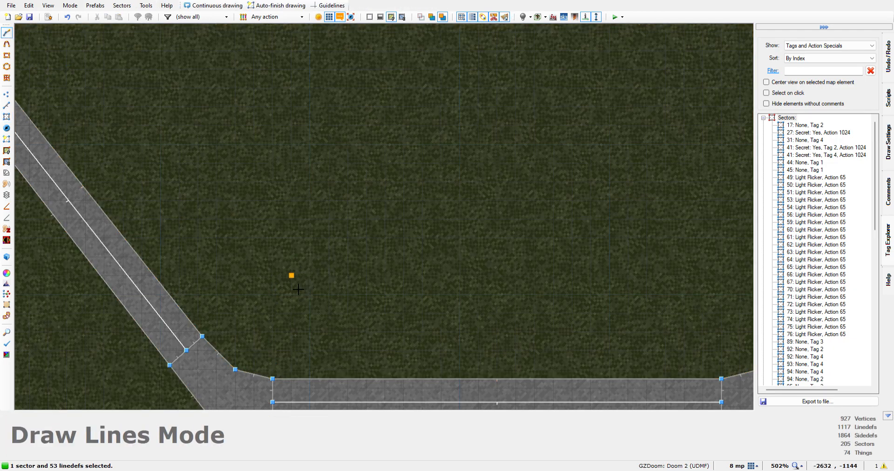
left_click(273, 275)
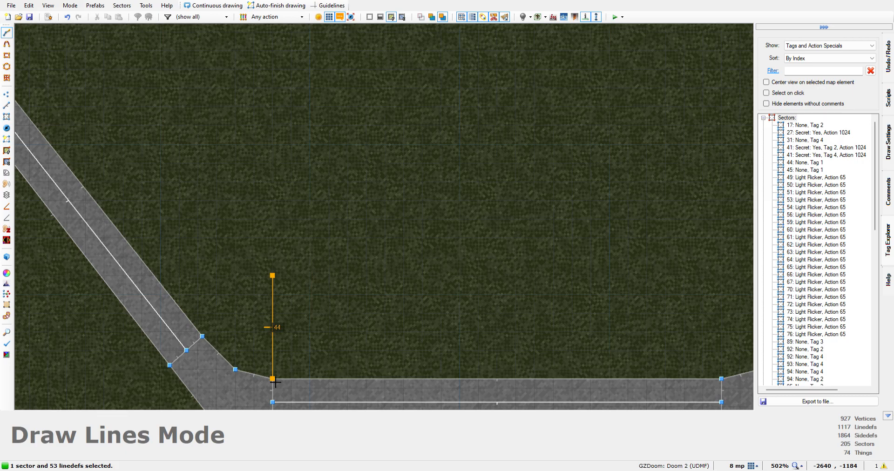
left_click(273, 380)
left_click(731, 385)
left_click(728, 282)
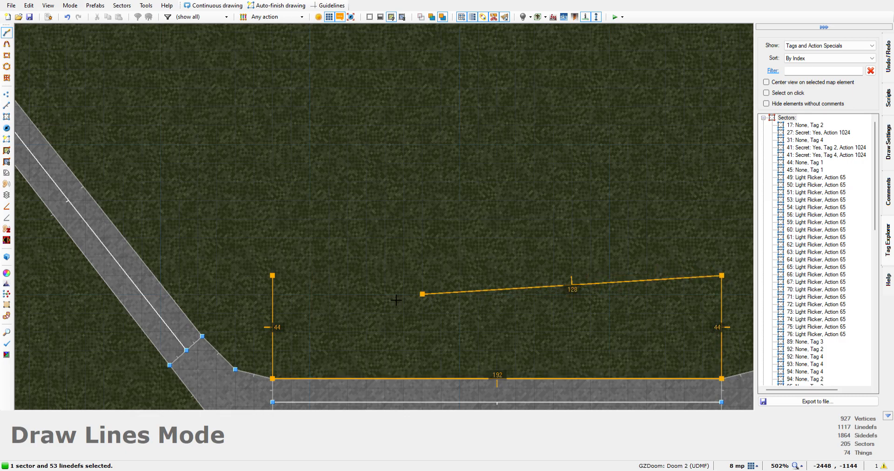
left_click(281, 277)
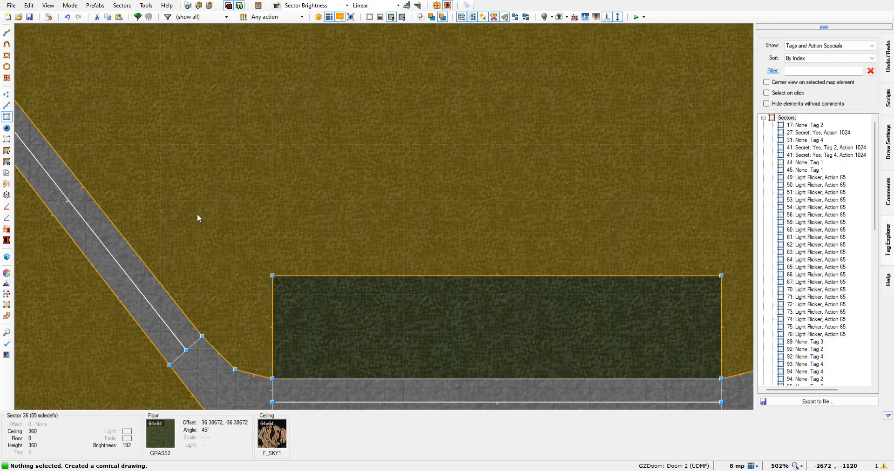
Try to draw a strip about 40 units deep along the northern building's diagonal southwestern wall, extending to the inner bend vertex of the western wall
scroll(154, 177, "down", 6)
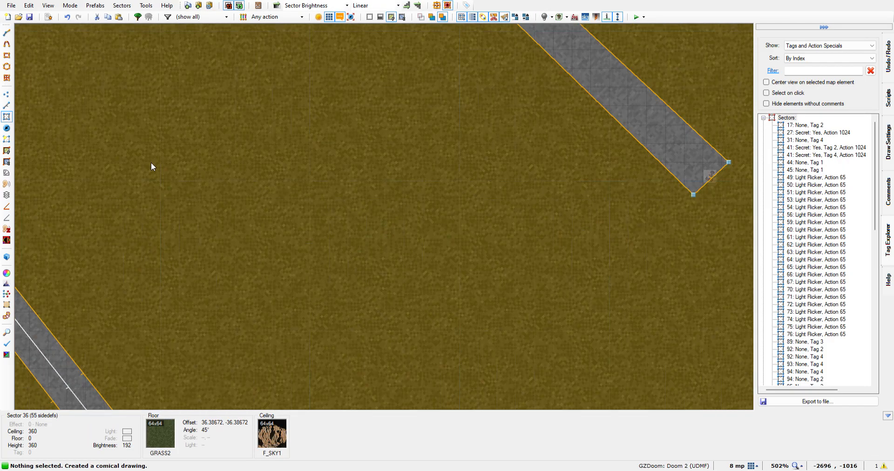
key("Left")
key("Left")
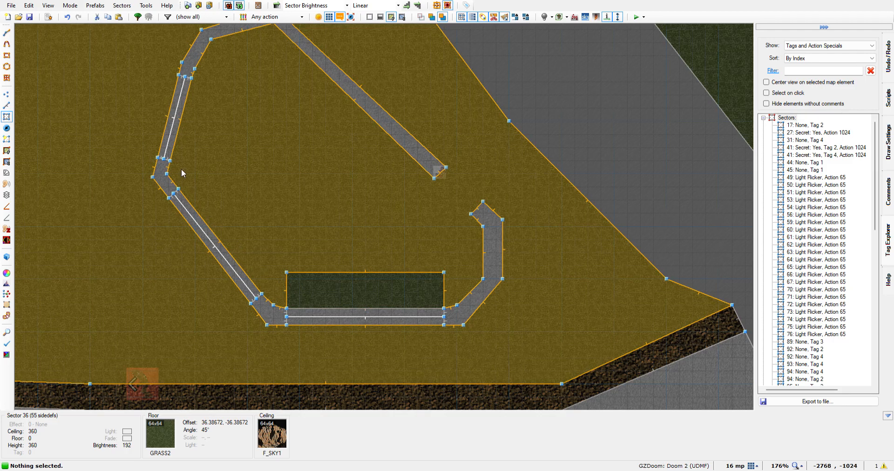
scroll(203, 182, "up", 1)
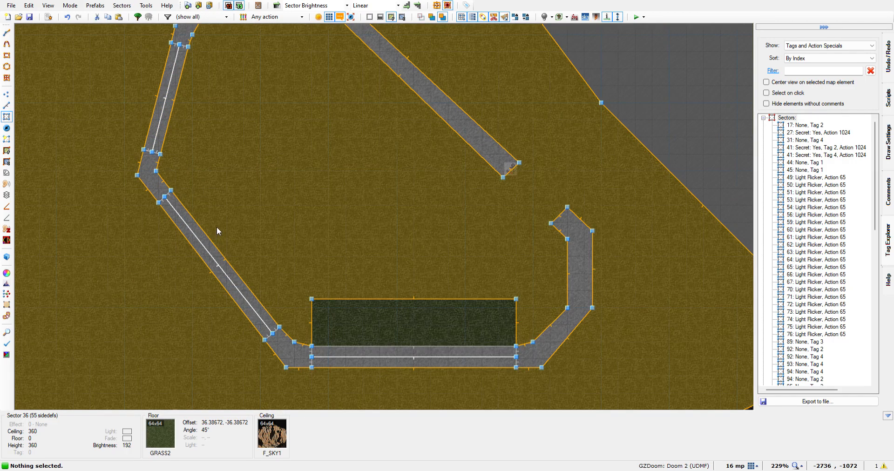
key("d")
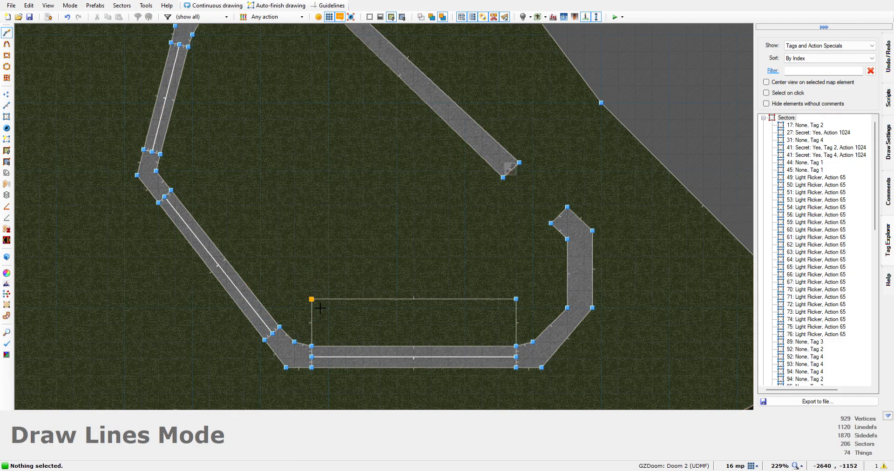
left_click(321, 308)
left_click(289, 333)
left_click(163, 180)
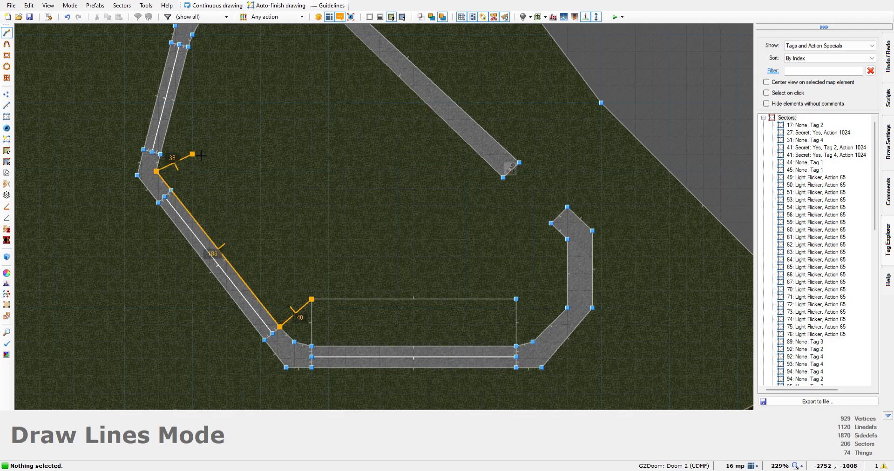
scroll(202, 155, "up", 4)
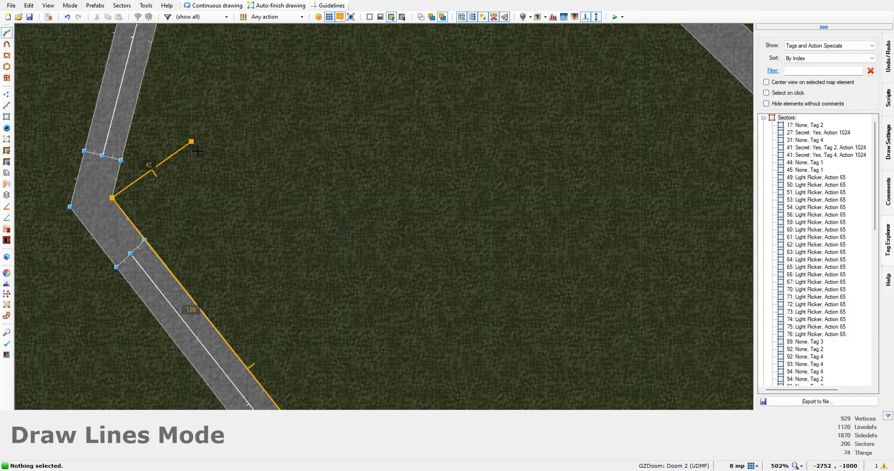
left_click(197, 150)
scroll(224, 195, "down", 4)
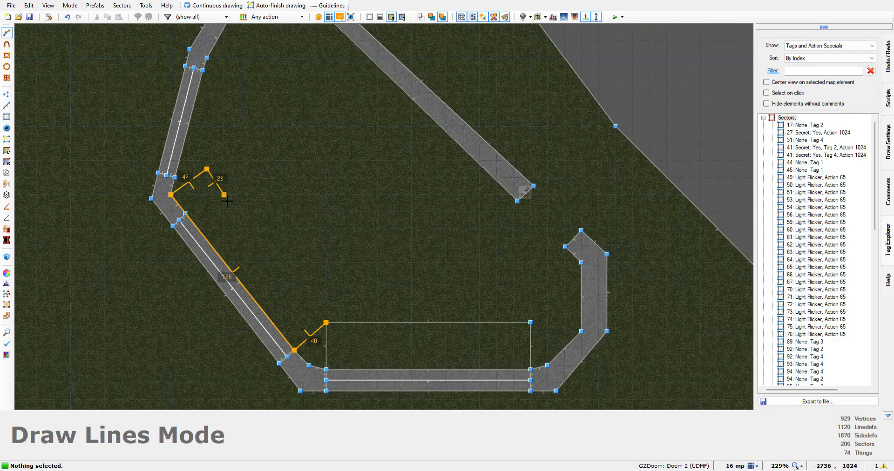
left_click(335, 330)
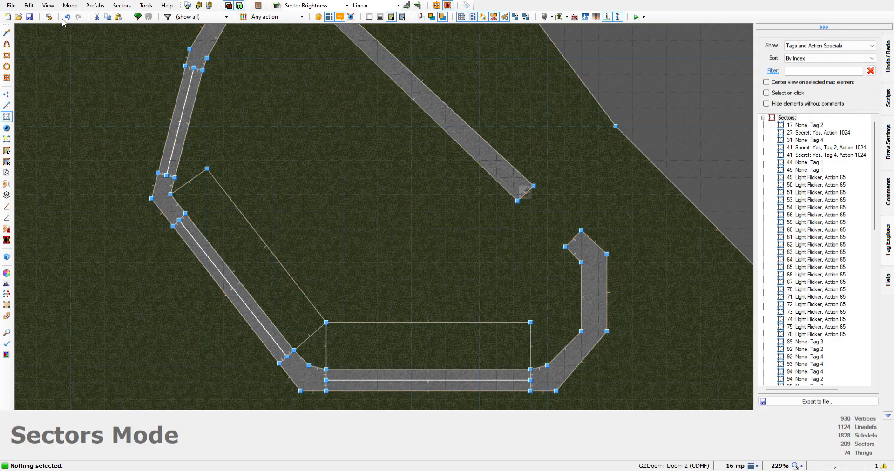
left_click(68, 17)
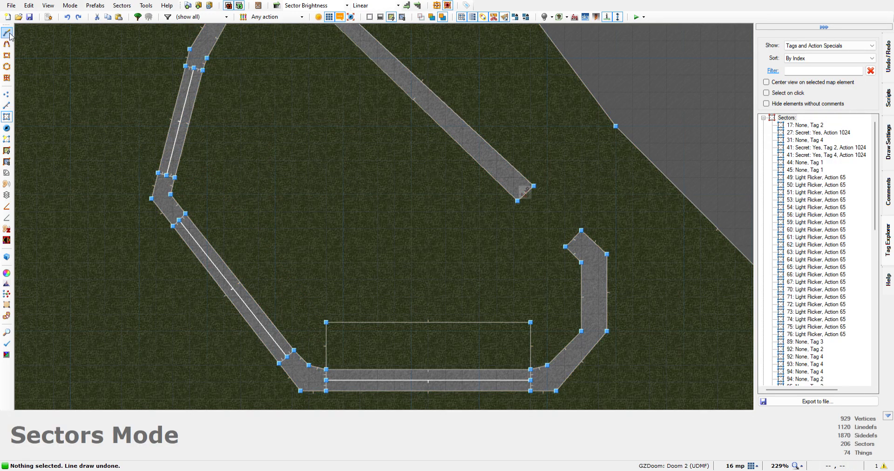
Draw a closed strip 164 units long and about 40 deep inside the diagonal southwestern grate, starting from the southern rectangle's northwest corner
left_click(6, 33)
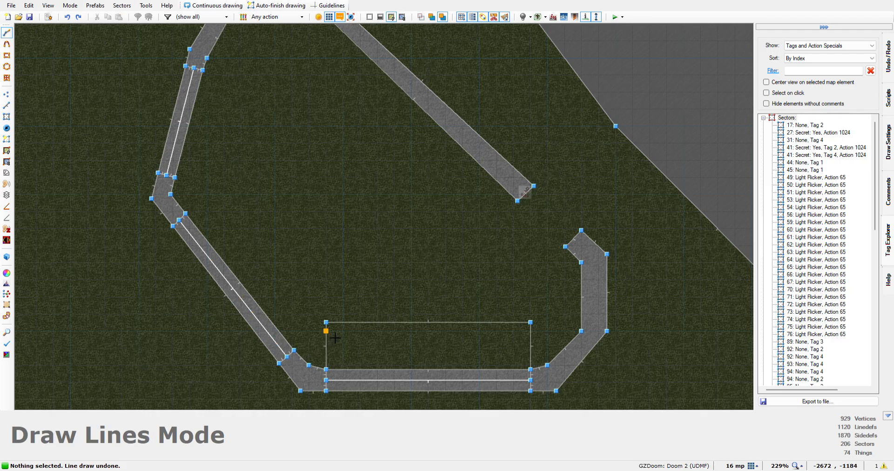
left_click(326, 322)
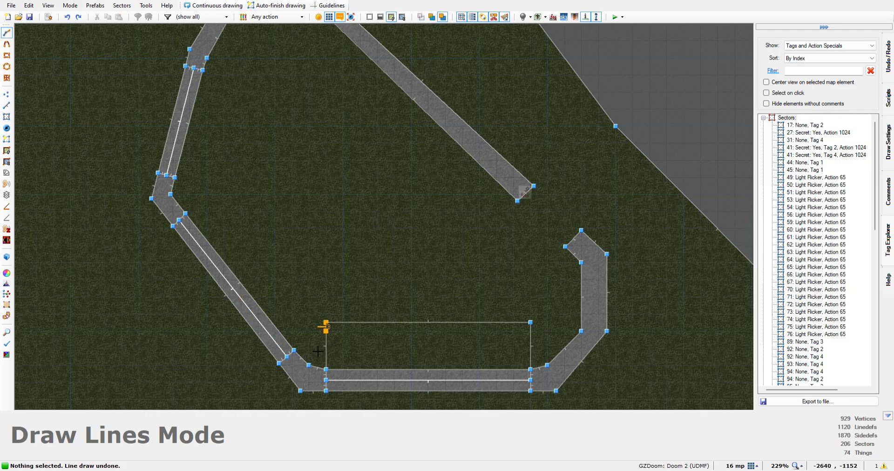
left_click(294, 349)
left_click(186, 214)
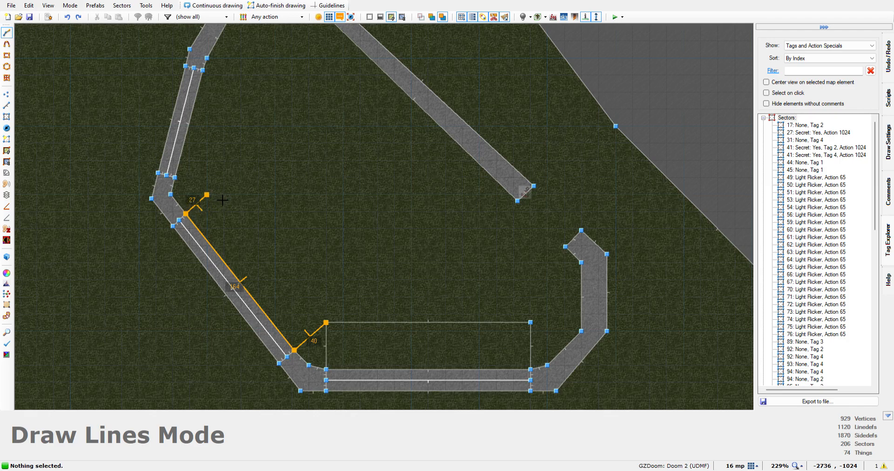
scroll(215, 196, "up", 6)
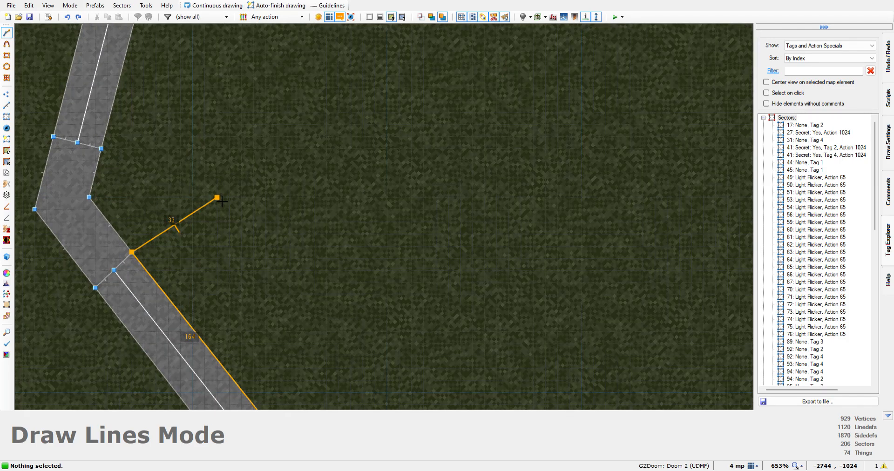
left_click(229, 174)
scroll(301, 309, "down", 5)
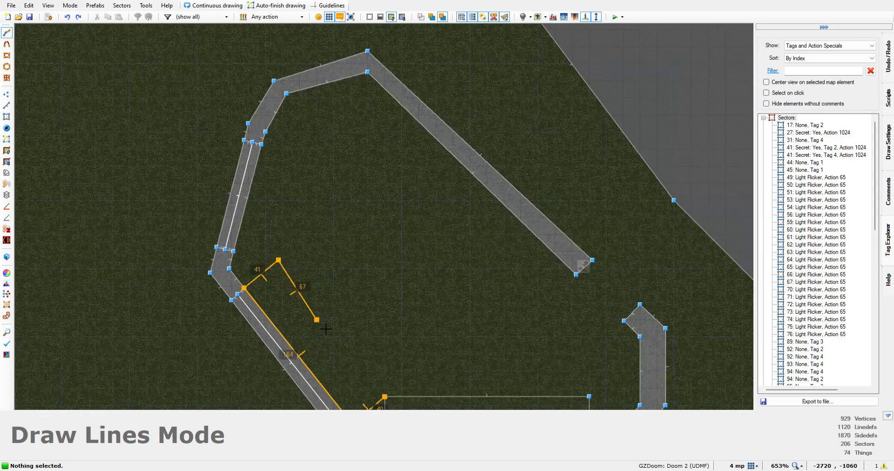
left_click(386, 397)
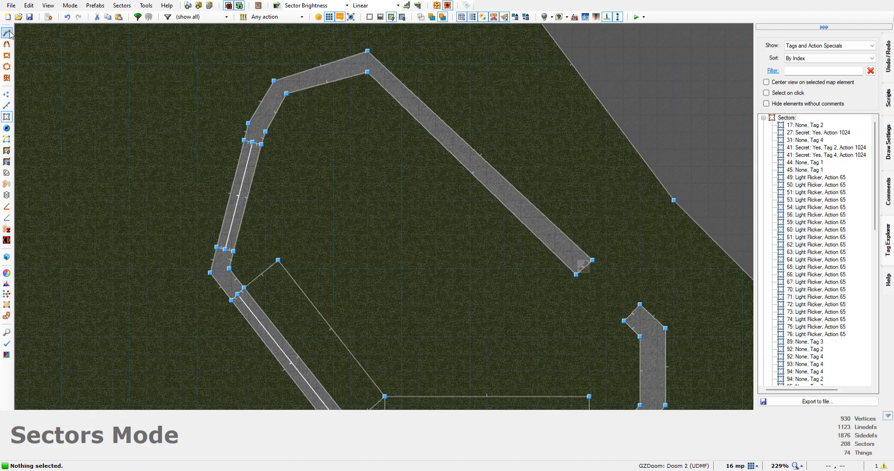
Draw a closed strip 104 units long and about 42 deep along the inside of the western grate, connected to the diagonal strip's inner northern vertex
left_click(9, 32)
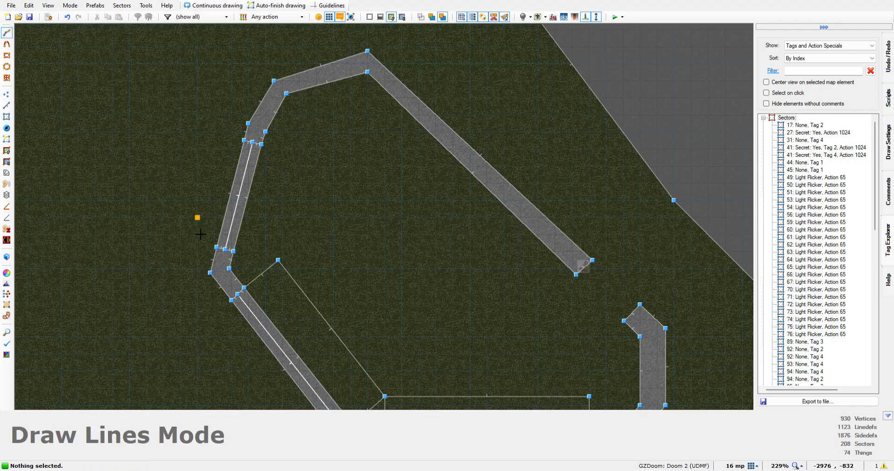
left_click(278, 259)
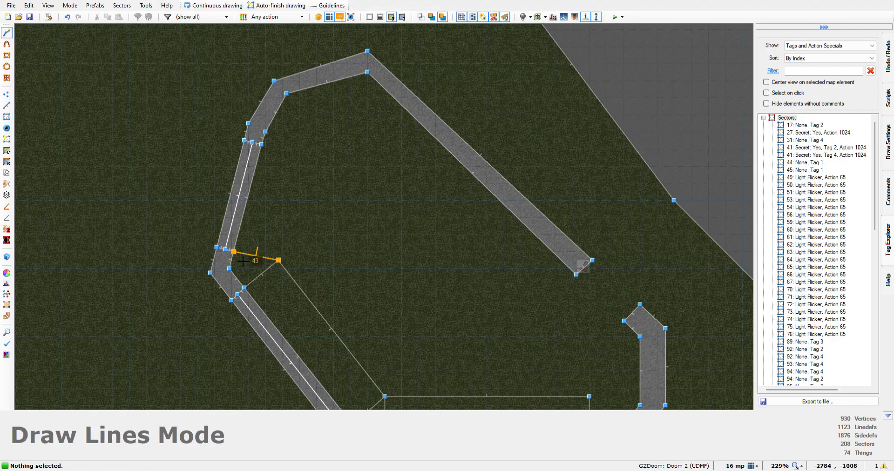
left_click(234, 251)
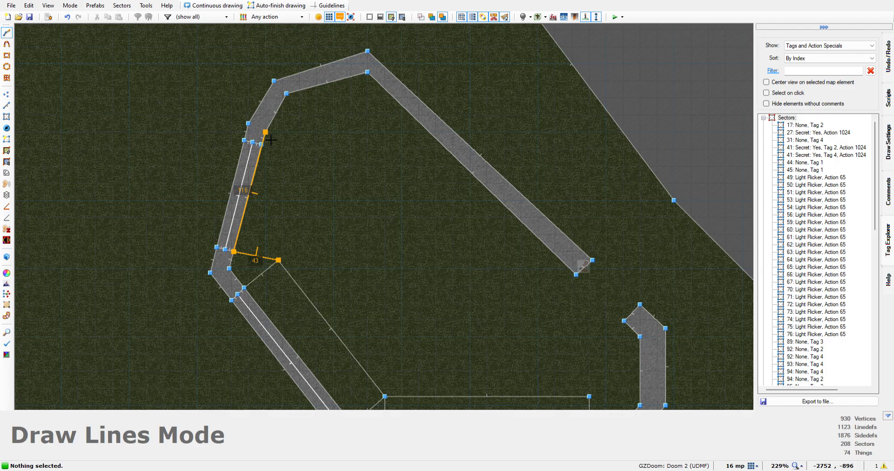
left_click(268, 148)
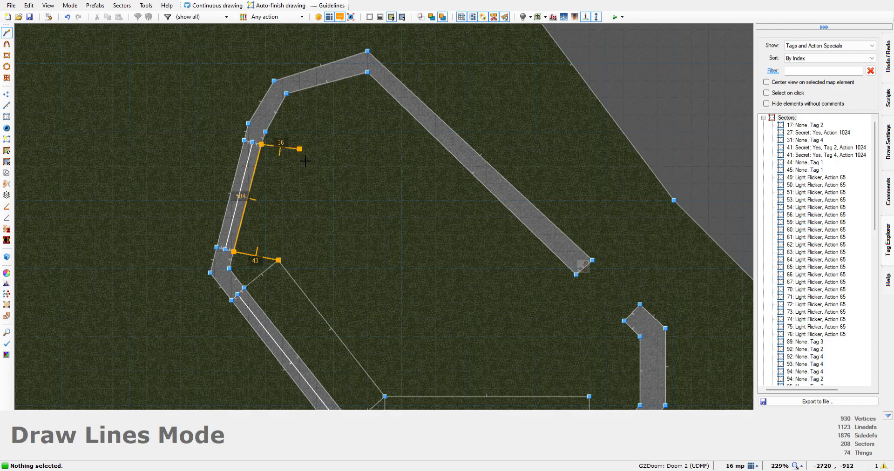
scroll(302, 160, "up", 5)
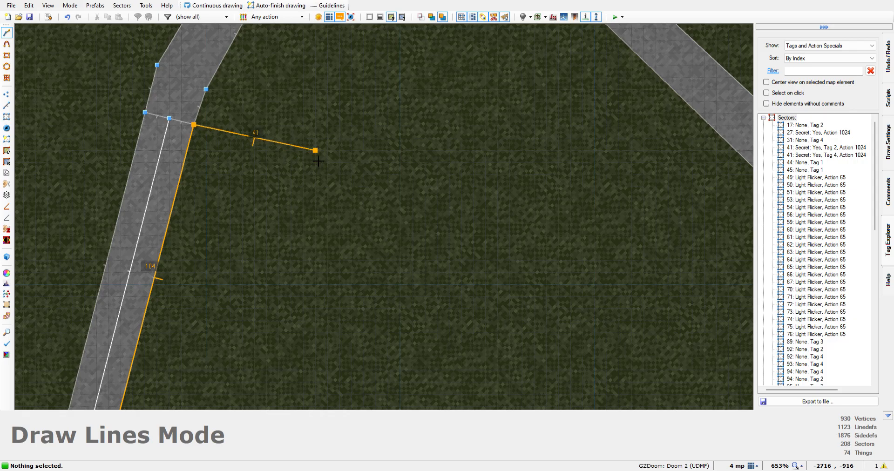
left_click(315, 152)
scroll(288, 322, "down", 4)
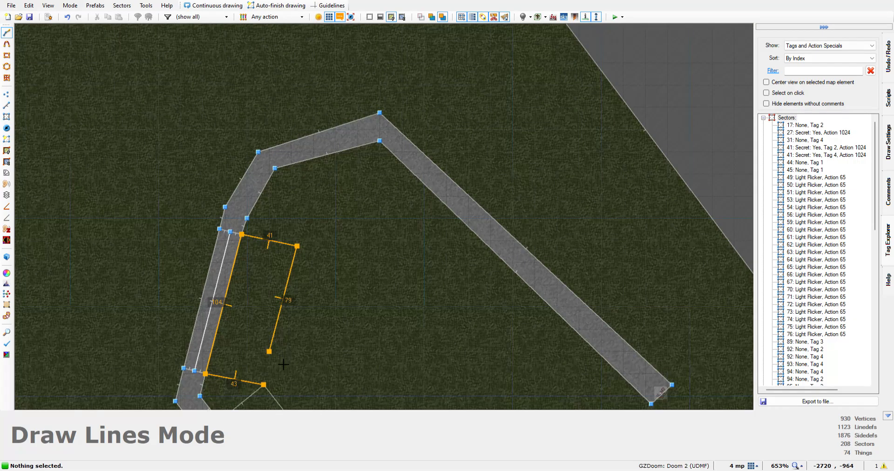
left_click(271, 392)
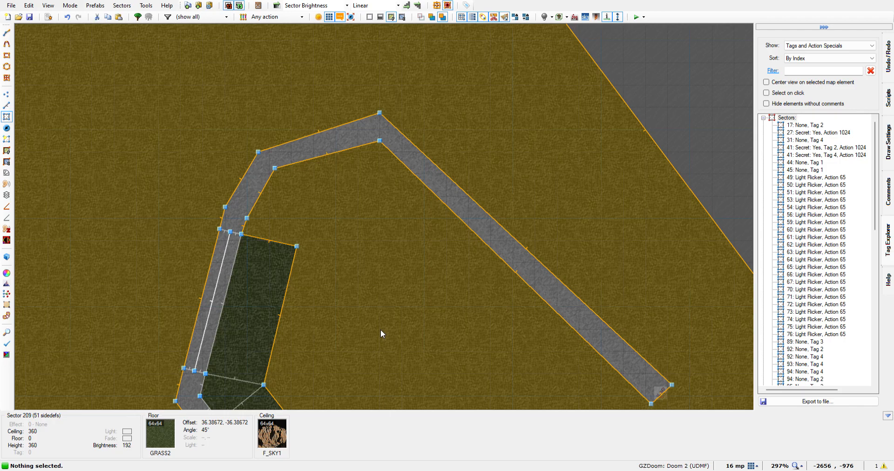
In the 3D view, select the floors of the northern building's three strips and the two corner wedges between them
scroll(379, 333, "down", 3)
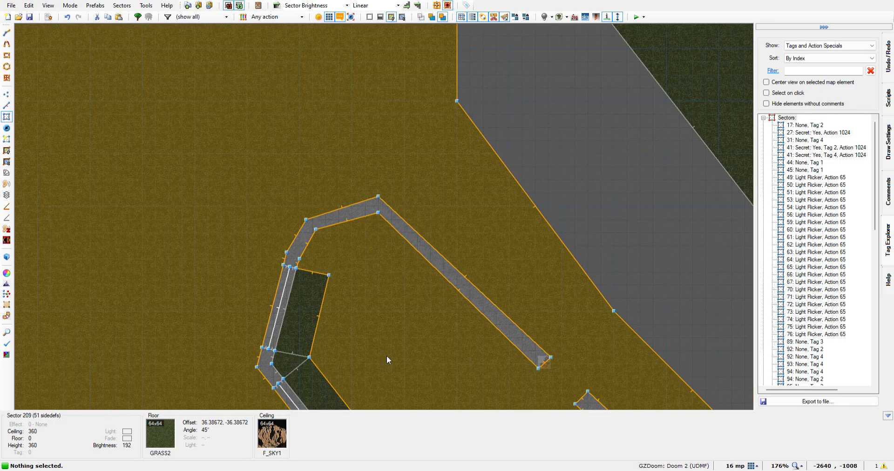
key("w")
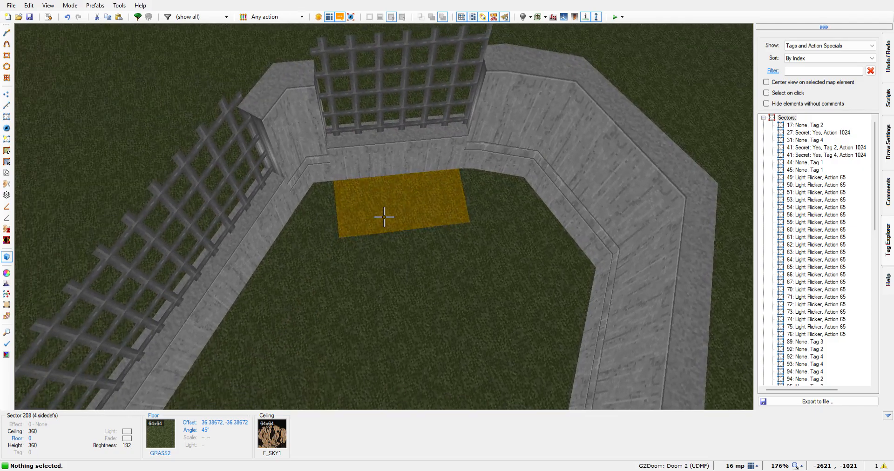
left_click(383, 216)
left_click(383, 217)
left_click(383, 217)
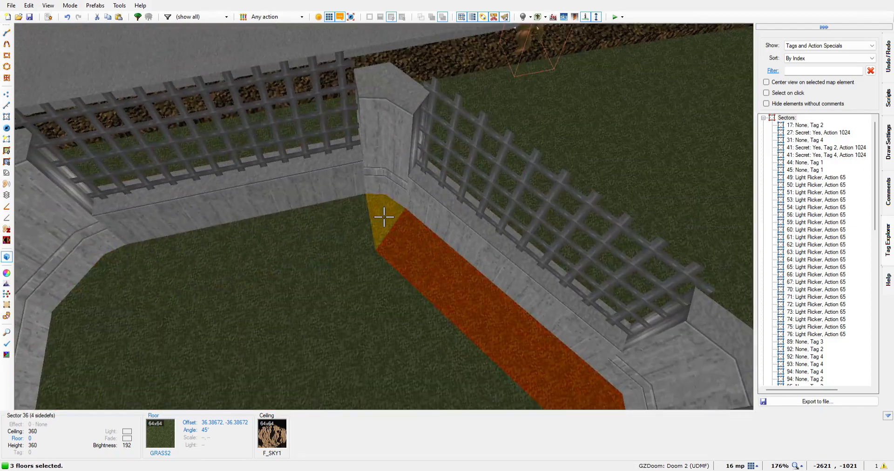
left_click(384, 217)
left_click(383, 217)
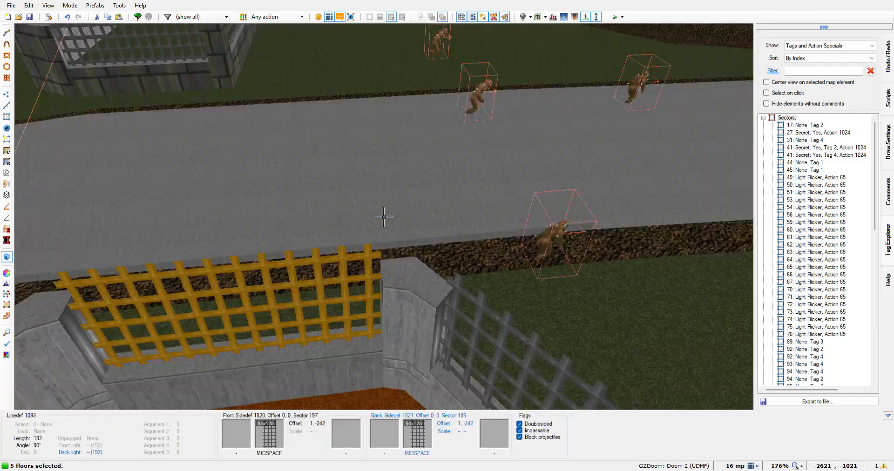
Add the floors of the southern building's northern, western and southern strips to the selection
key("e")
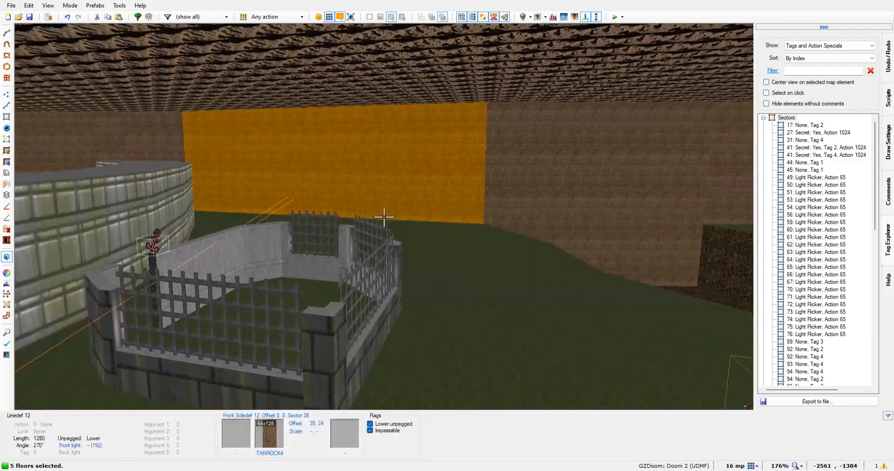
key("w")
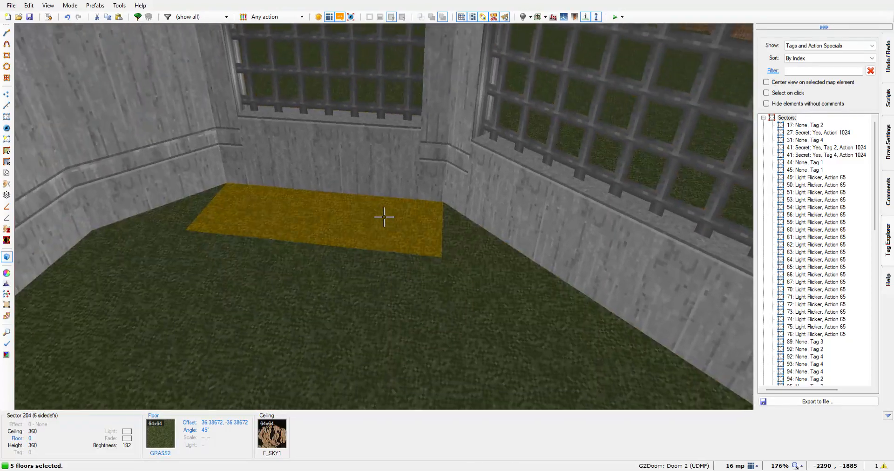
left_click(384, 217)
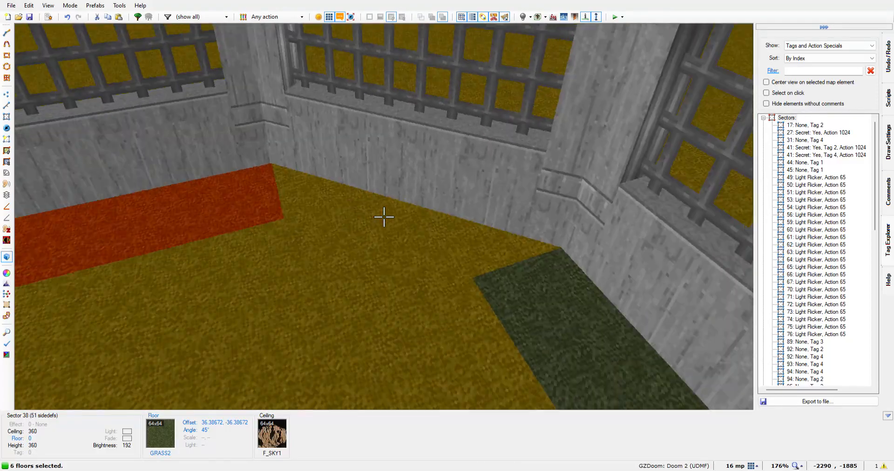
left_click(384, 217)
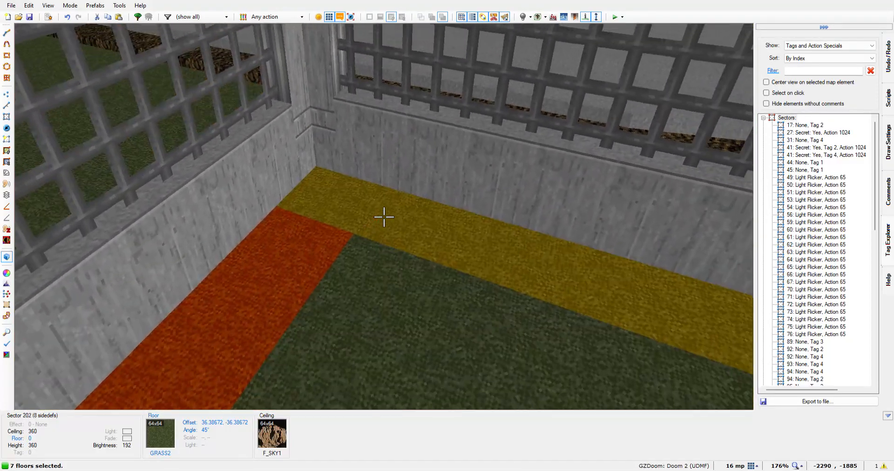
key("s")
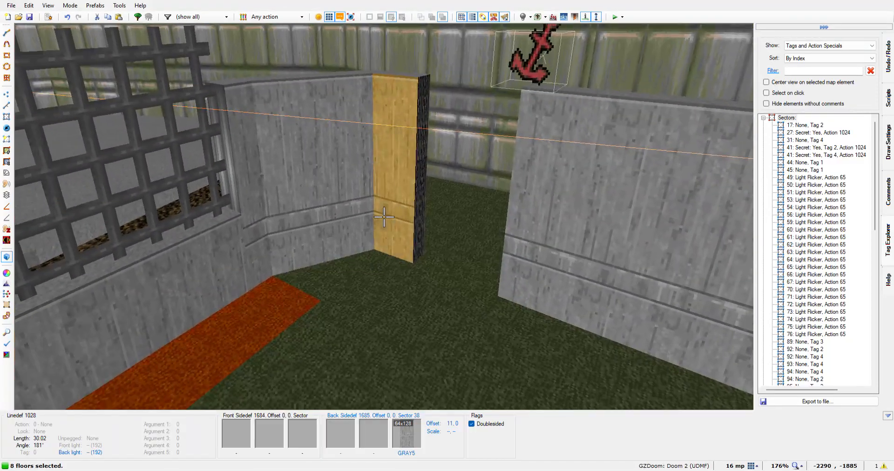
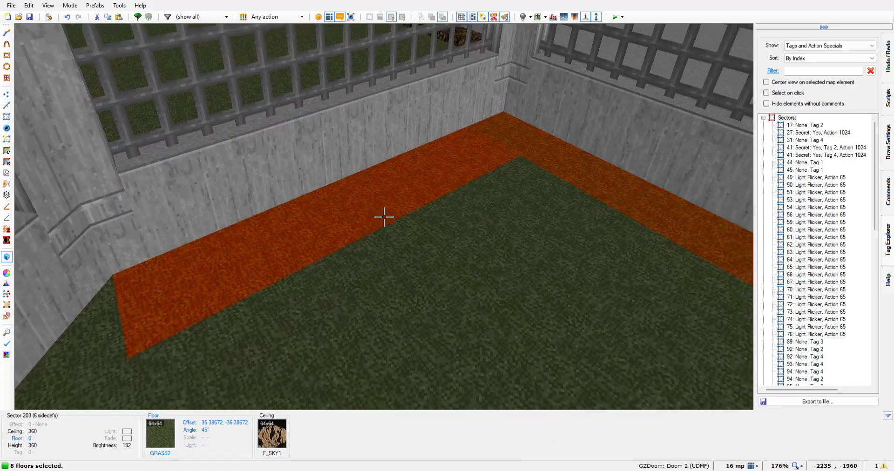
Raise the eight selected strip and corner wedge floors in both buildings to a height of 32
scroll(384, 216, "up", 2)
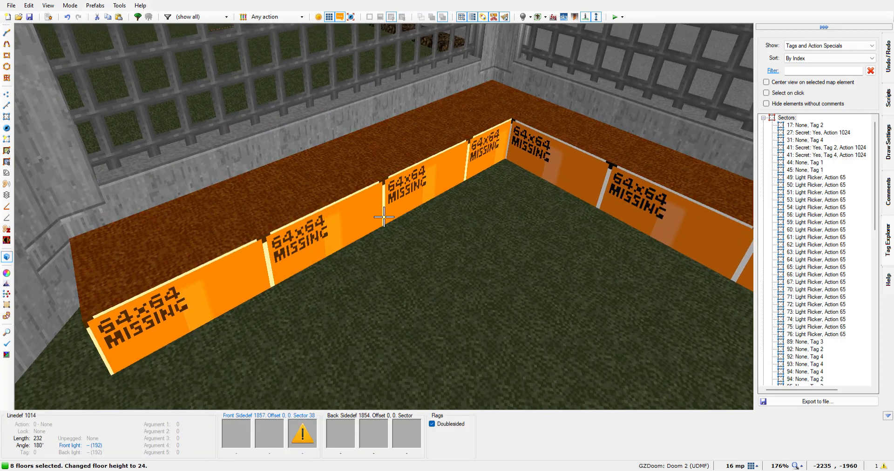
scroll(384, 216, "up", 1)
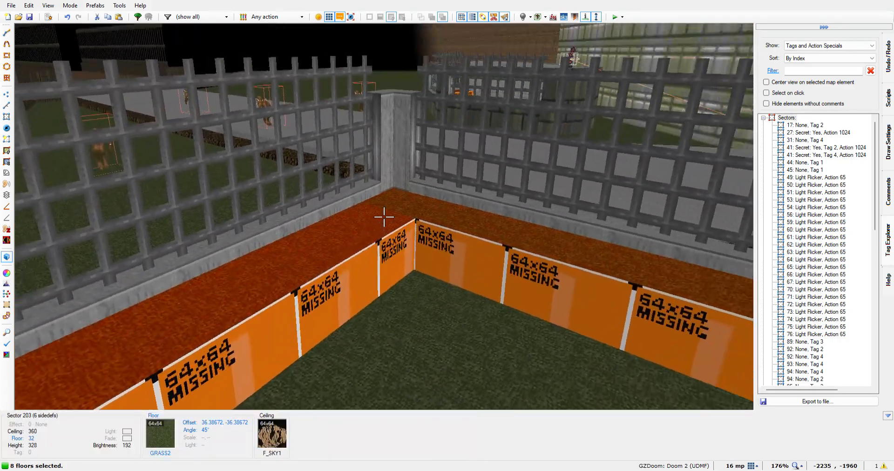
key("w")
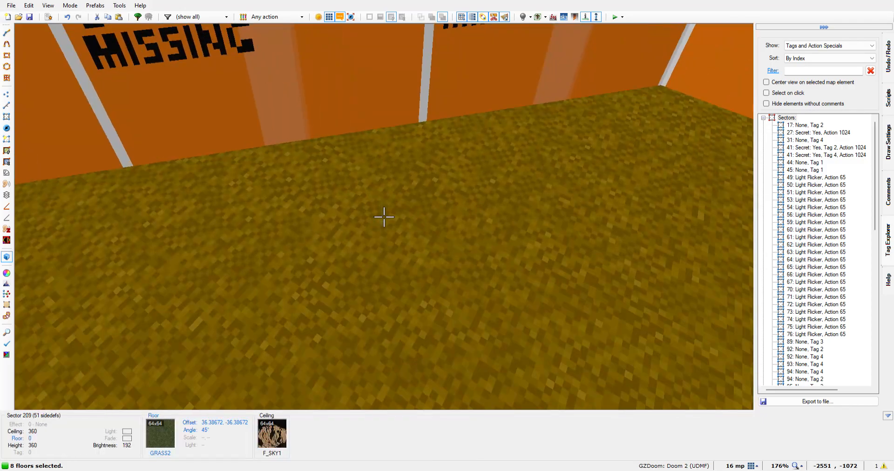
key("s")
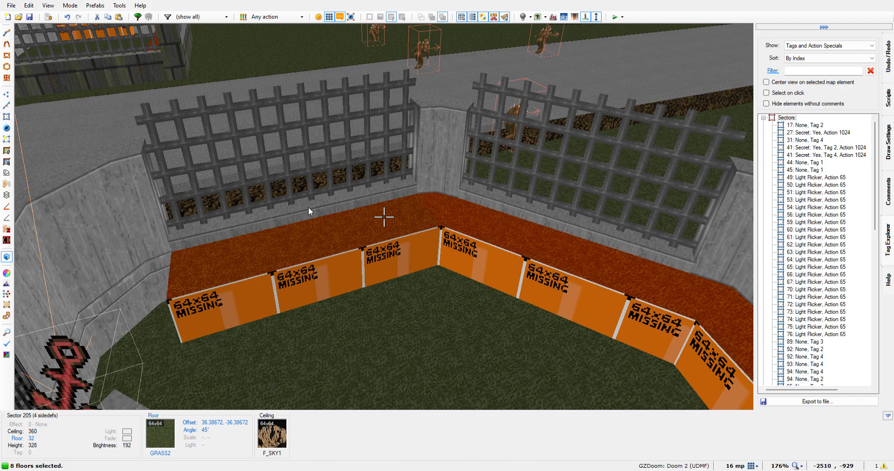
Try COMPSTA1 on all eight selected floors, testing texture angles of 270, 90 and 180 degrees
key("ctrl+v")
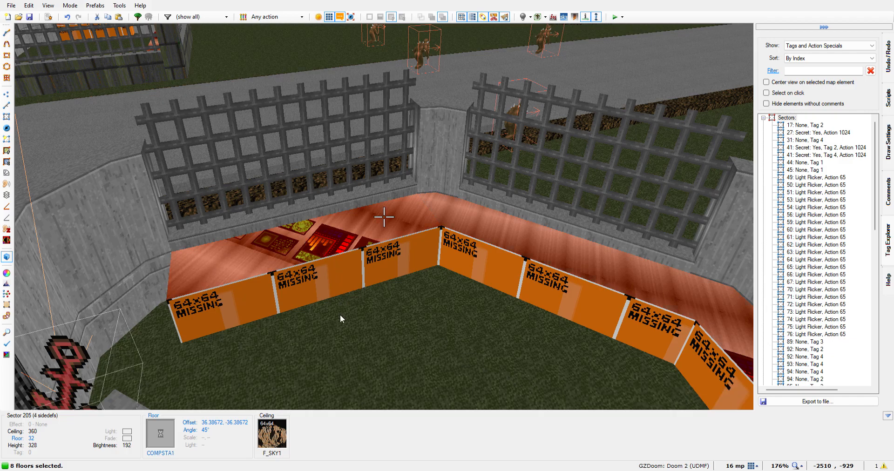
left_click(320, 312)
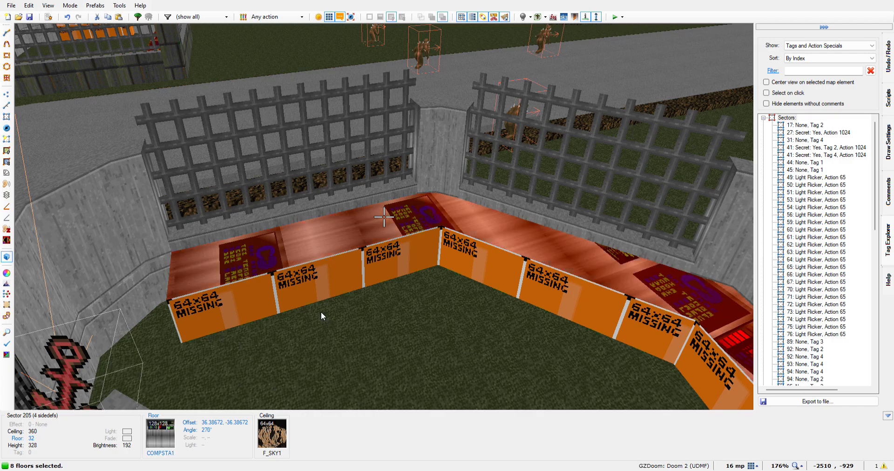
left_click(335, 311)
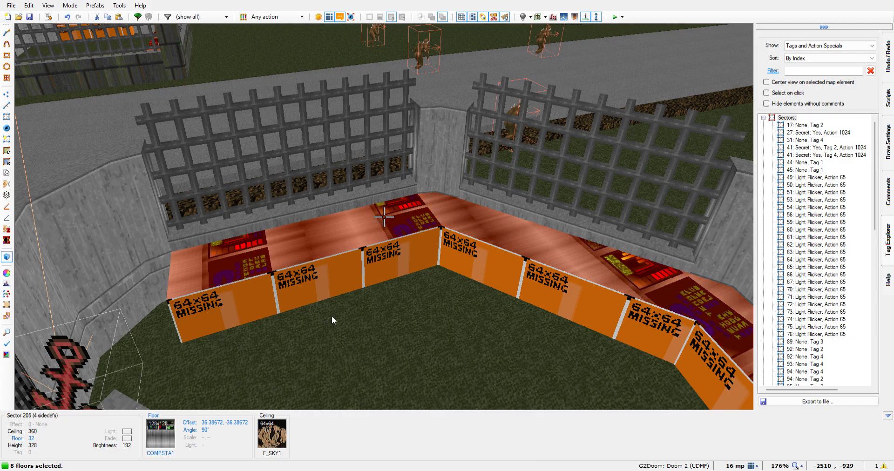
left_click(330, 317)
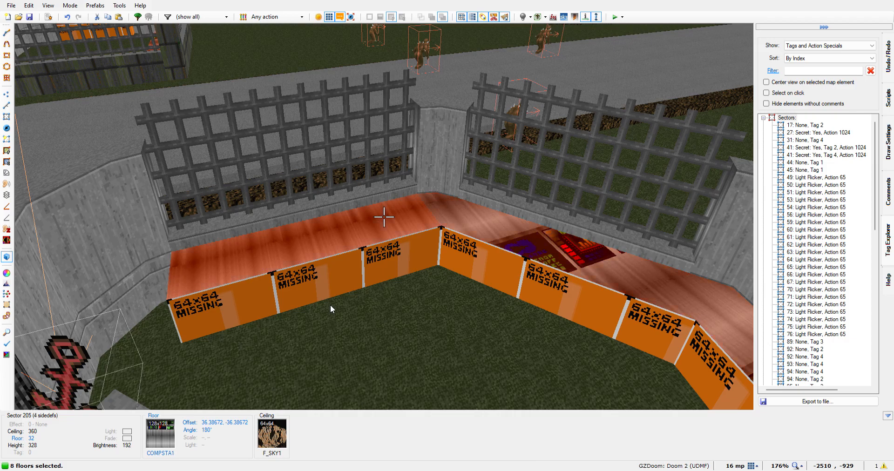
left_click(330, 304)
left_click(329, 320)
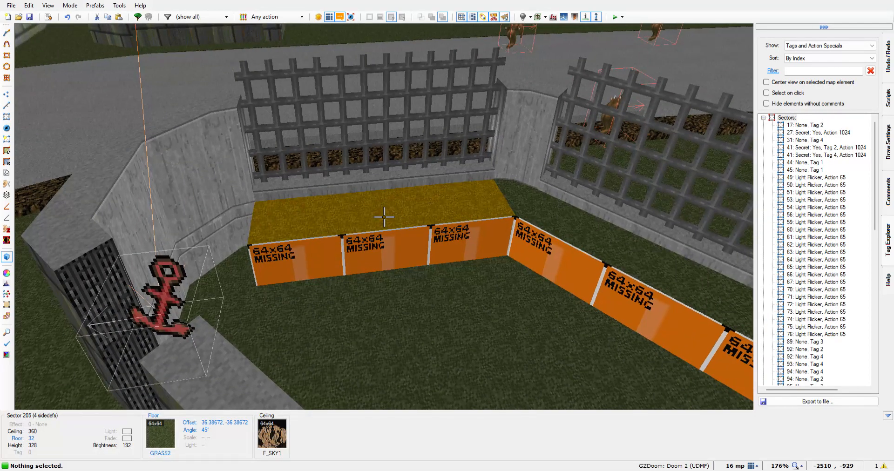
Apply COMPSTA1 to only the northern building's southern strip floor and align the texture straight with the strip
left_click(383, 216)
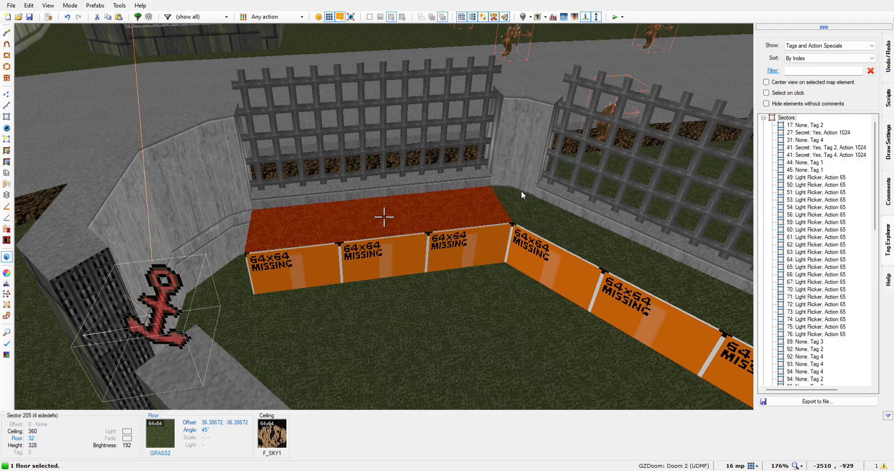
key("ctrl+v")
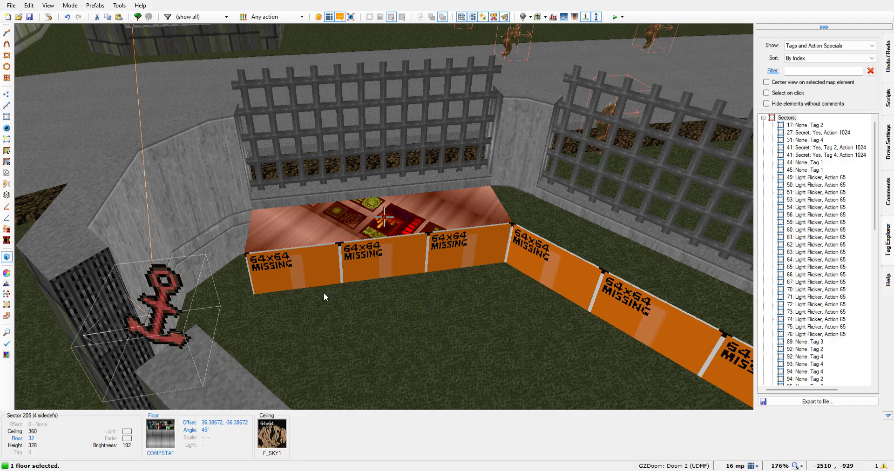
left_click(330, 306)
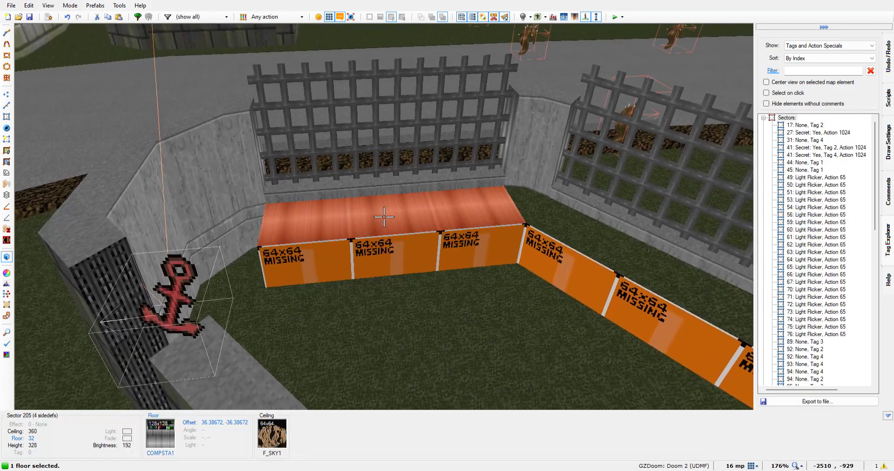
Shift the southern strip's floor texture across its depth to a vertical offset of 9.61328
key("Down")
key("Down")
key("Down")
key("Down")
key("Down")
key("Down")
key("Down")
key("Down")
key("Down")
key("Down")
key("Down")
key("Down")
key("Down")
key("Down")
key("Down")
key("Down")
key("Down")
key("Down")
key("Down")
key("Down")
key("Down")
key("Down")
key("Down")
key("Down")
key("Down")
key("Down")
key("Down")
key("Down")
key("Down")
key("Down")
key("Down")
key("Down")
key("Down")
key("Down")
key("Down")
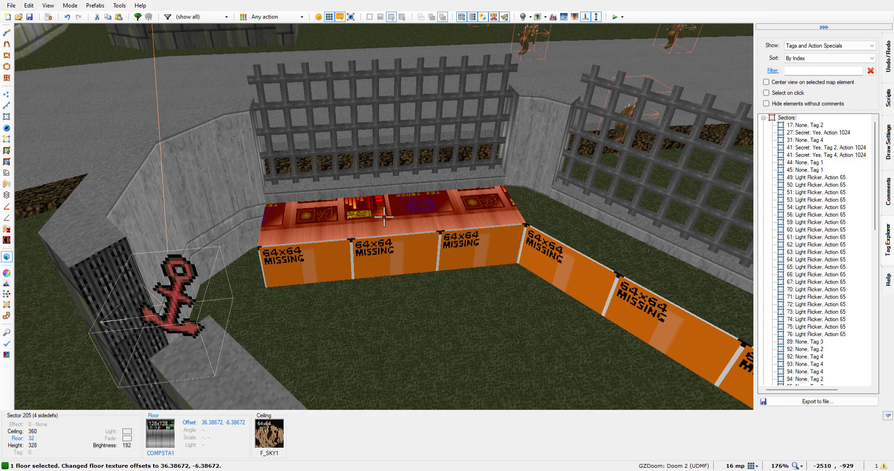
key("Down")
key("Down")
key("Down")
key("Down")
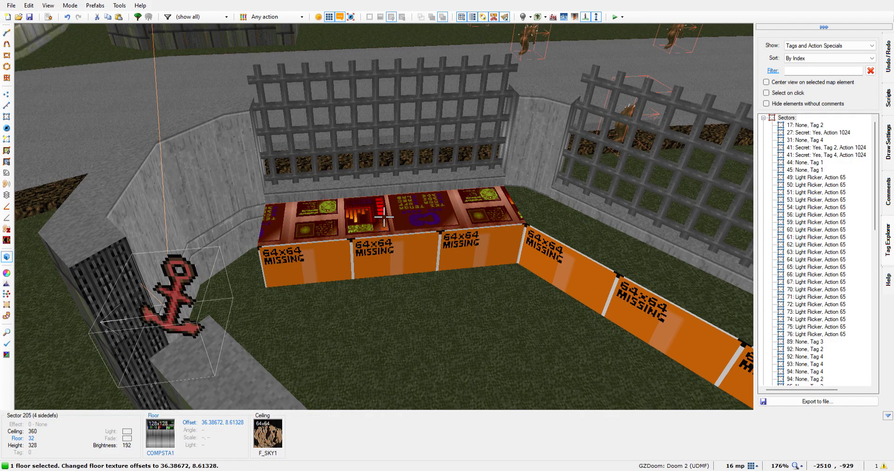
key("Down")
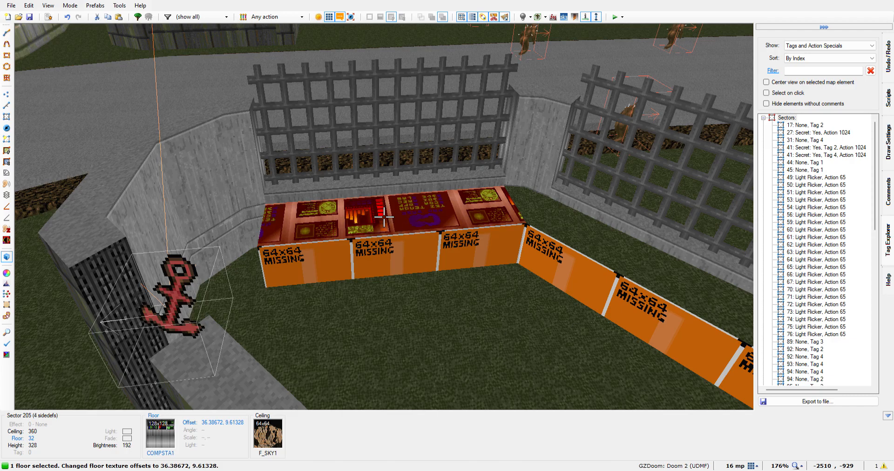
Shift the southern strip's floor texture along its length to a horizontal offset of 12.38672
key("Left")
key("Left")
key("Left")
key("Left")
key("Left")
key("Left")
key("Left")
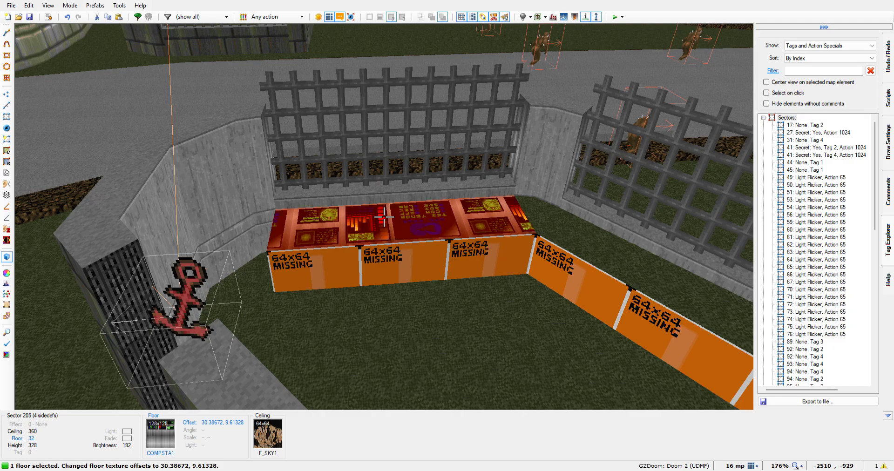
key("Left")
key("Left")
key("Left")
key("Left")
key("Left")
key("Left")
key("Left")
key("Left")
key("Left")
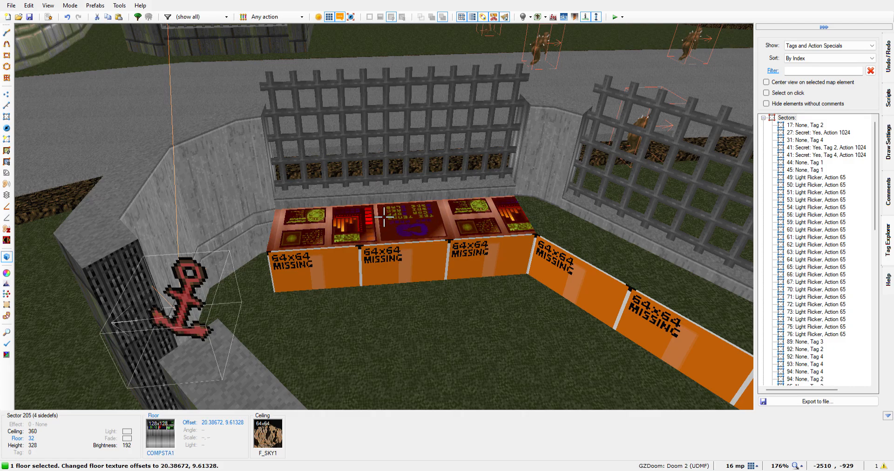
key("Left")
key("Left")
key("Left")
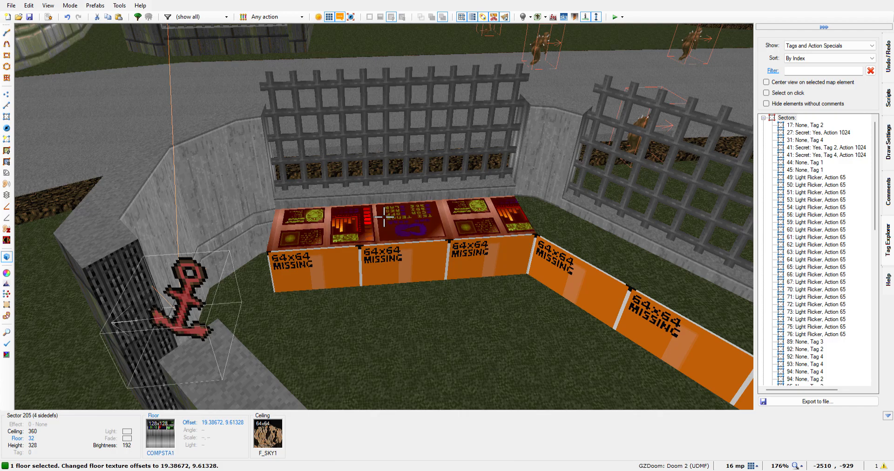
key("Left")
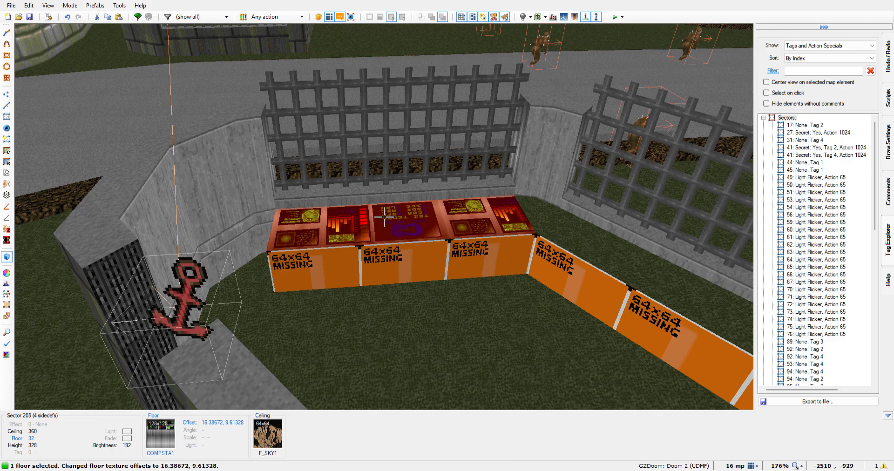
key("Left")
key("Left")
key("Left")
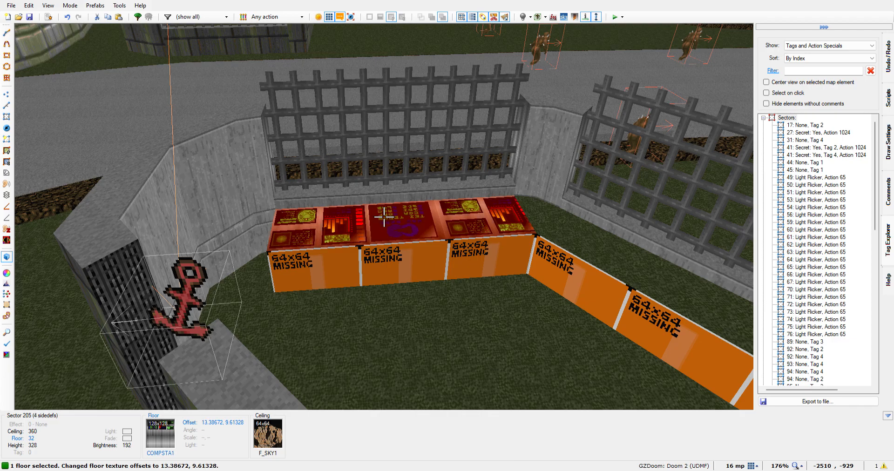
key("Left")
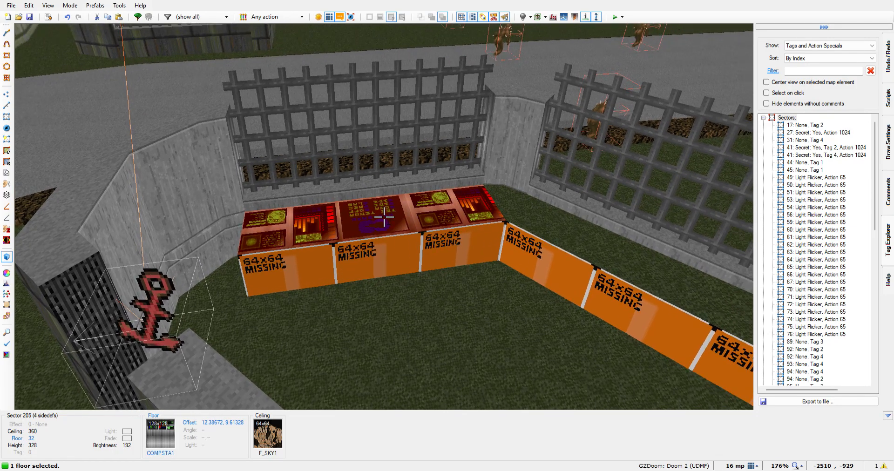
Rotate the southern strip's floor texture to 180 degrees and shift its vertical offset to 38.61328
left_click(331, 318)
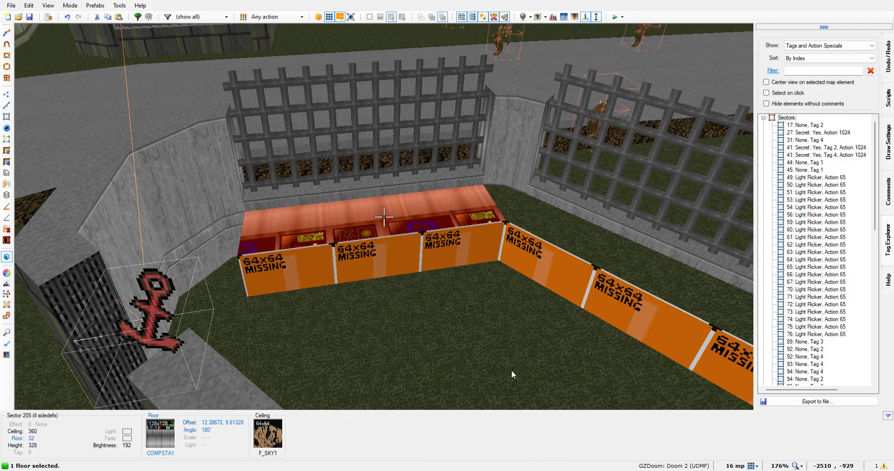
key("w")
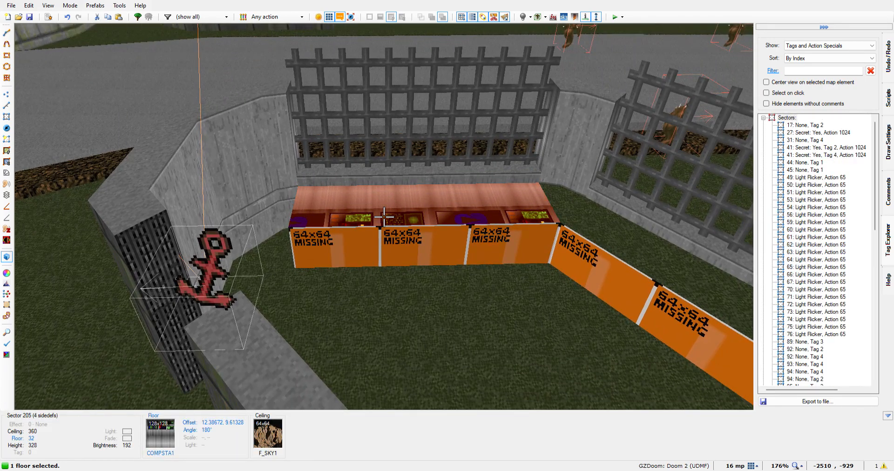
key("Up")
key("Up")
key("Up")
key("Up")
key("Up")
key("Up")
key("Up")
key("Up")
key("Up")
key("Up")
key("Up")
key("Up")
key("Up")
key("Up")
key("Up")
key("Up")
key("Up")
key("Up")
key("Up")
key("Up")
key("Up")
key("Up")
key("Up")
key("w")
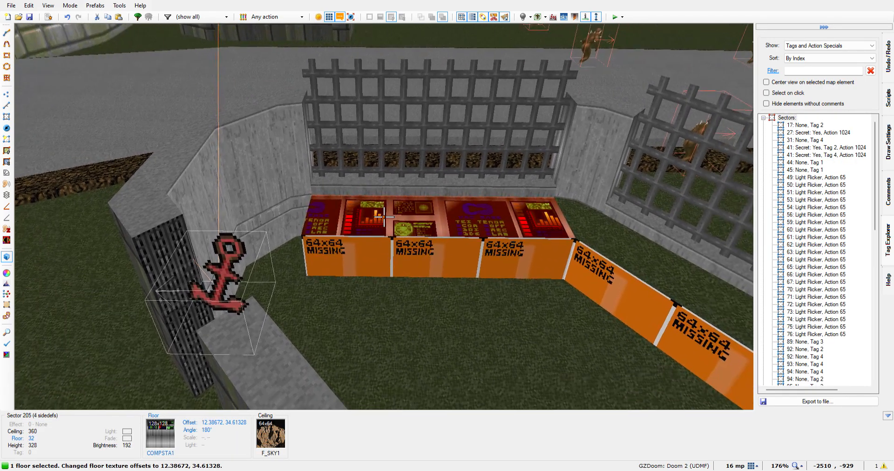
key("Up")
key("Up")
key("Up")
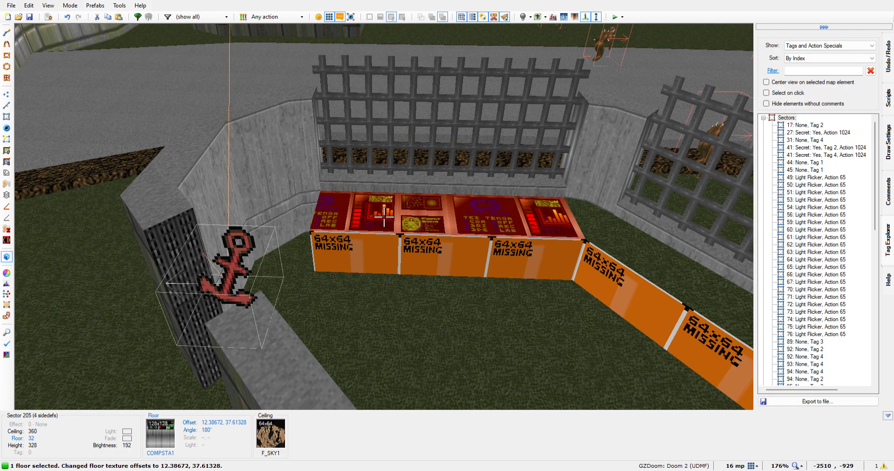
key("Down")
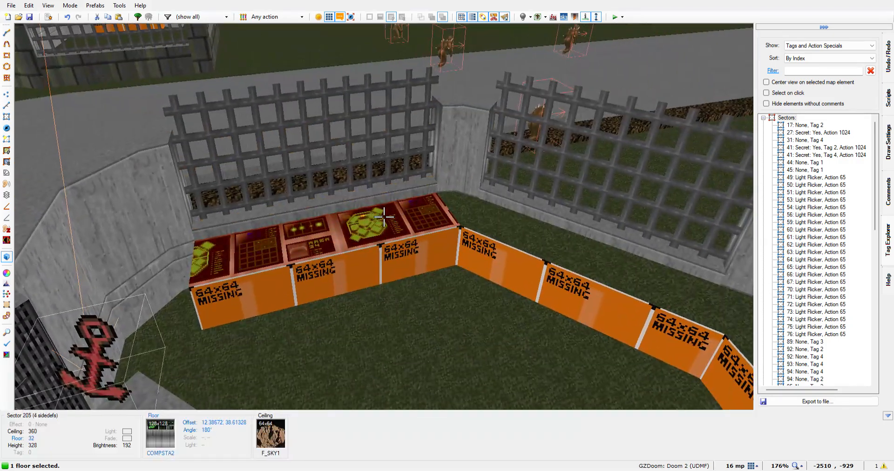
Undo the southern strip's change to COMPSTA2 from the 2D view and return to the 3D view
key("q")
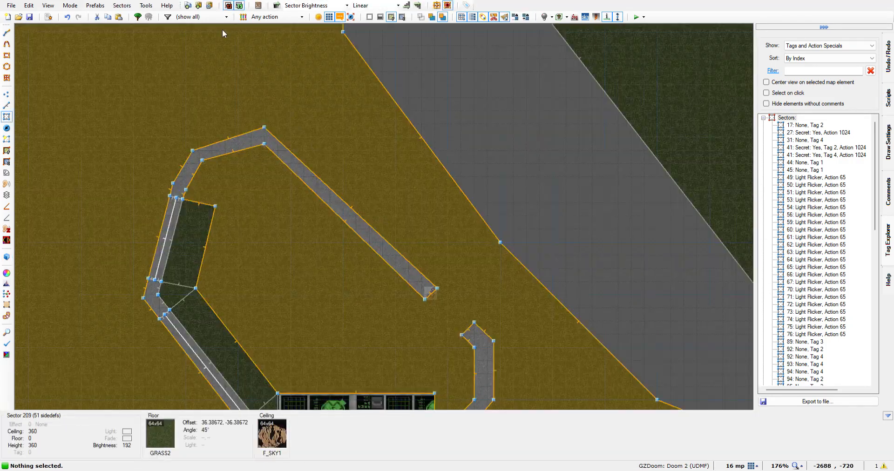
left_click(67, 18)
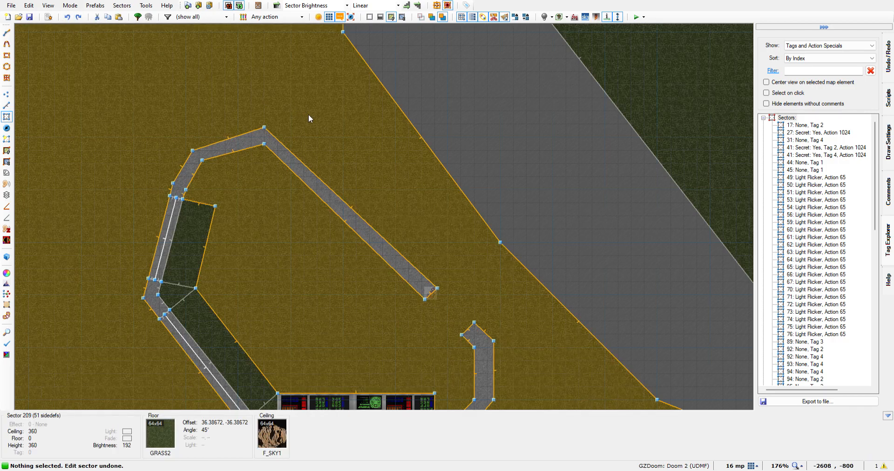
key("q")
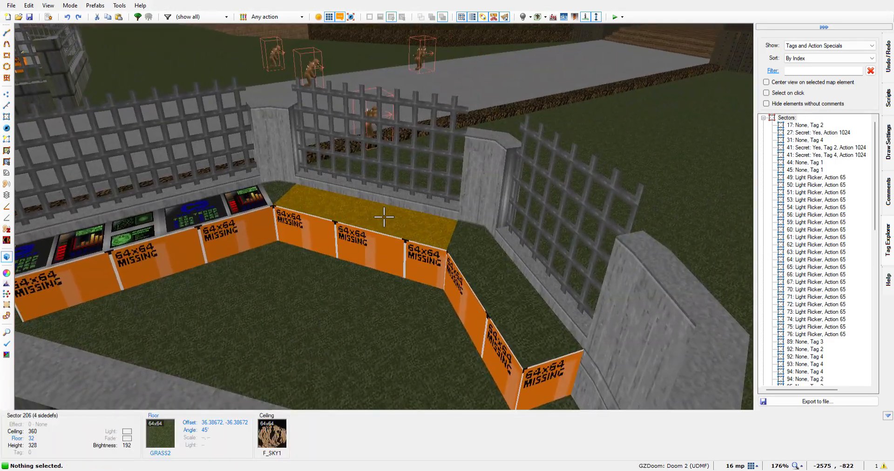
Apply the COMPSTA2 texture to the floor of the northern building's diagonal southwestern strip
left_click(383, 217)
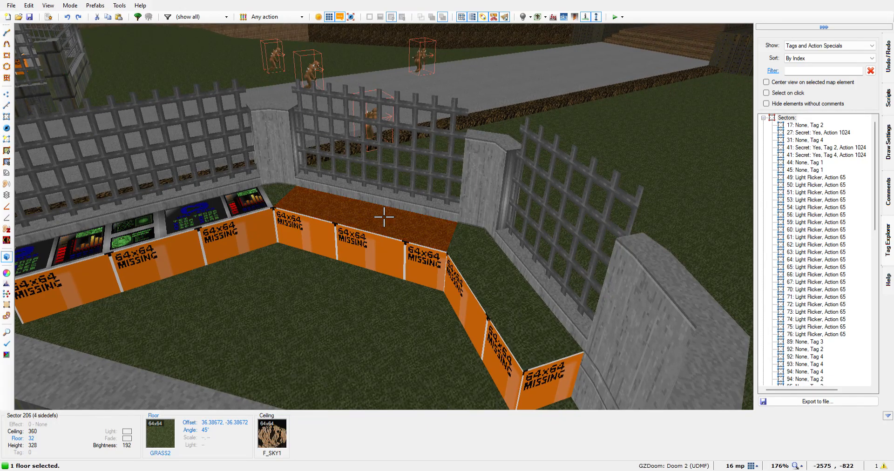
right_click(384, 217)
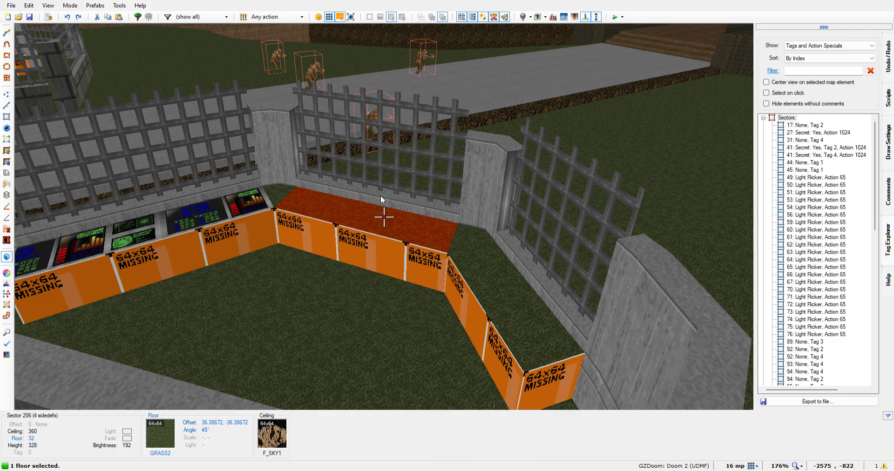
key("ctrl+v")
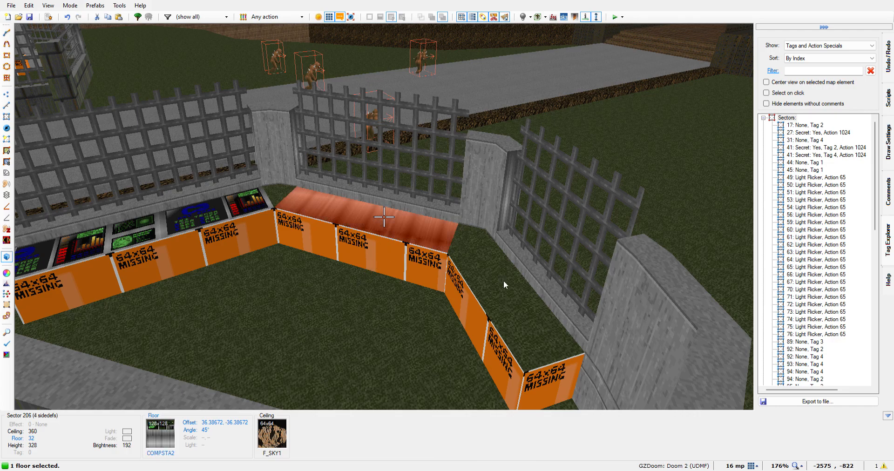
left_click(515, 375)
Shift the diagonal strip's floor texture to offsets 36.38672, 18.61328
key("Down")
key("Down")
key("Down")
key("Down")
key("Down")
key("Down")
key("Down")
key("Down")
key("Down")
key("Down")
key("Down")
key("Down")
key("Down")
key("Down")
key("Down")
key("Down")
key("Down")
key("Down")
key("Down")
key("Down")
key("Down")
key("Down")
key("Down")
key("Down")
key("Down")
key("Down")
key("Down")
key("Down")
key("Down")
key("Down")
key("Down")
key("Down")
key("Down")
key("Down")
key("Down")
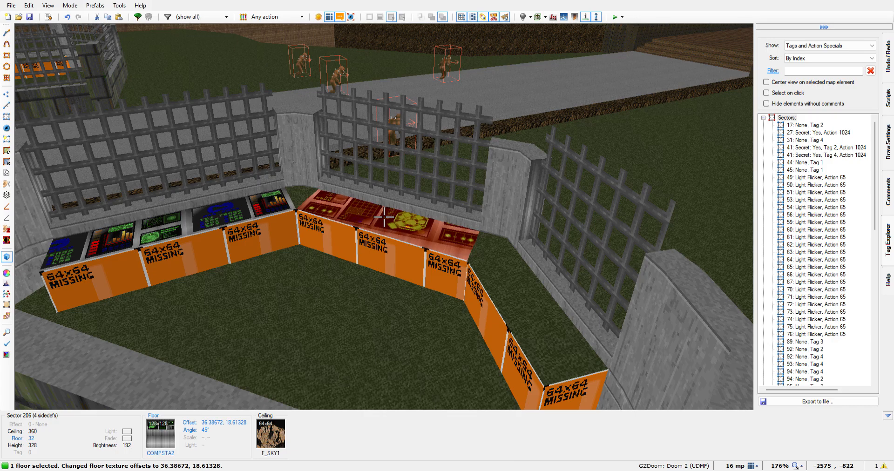
key("Up")
key("Up")
Try floor heights of 56 and 24 for the diagonal southwestern strip and return its floor to 32
scroll(383, 217, "up", 1)
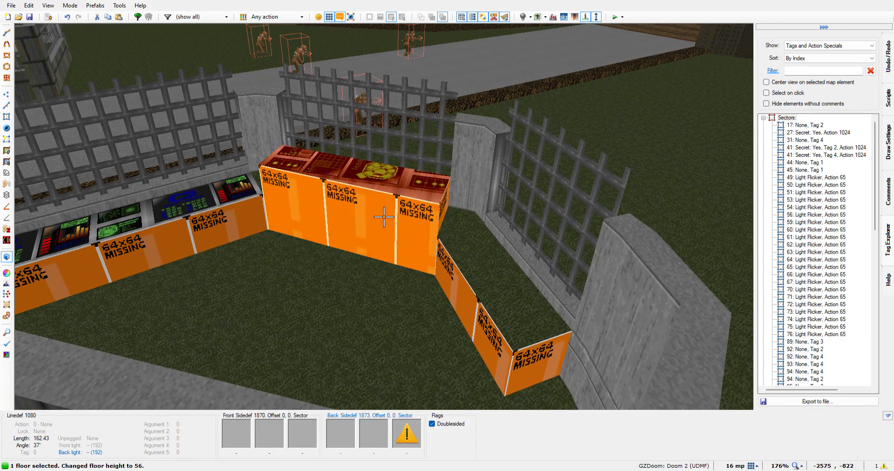
scroll(383, 217, "down", 2)
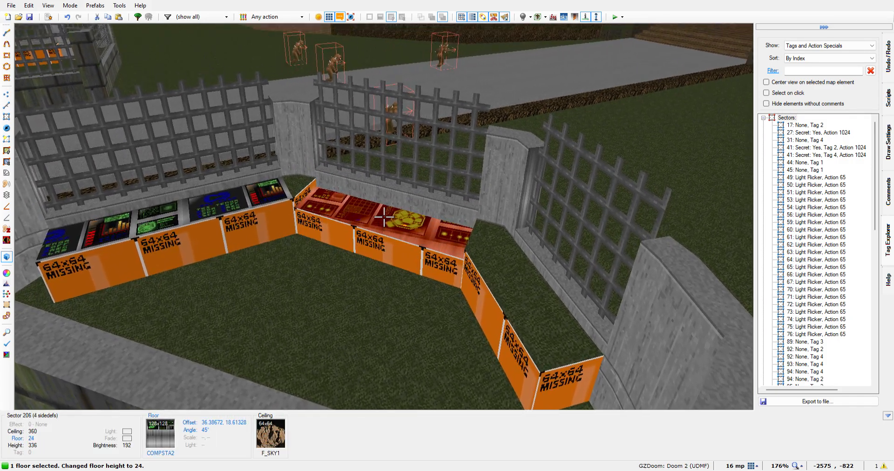
scroll(384, 217, "up", 1)
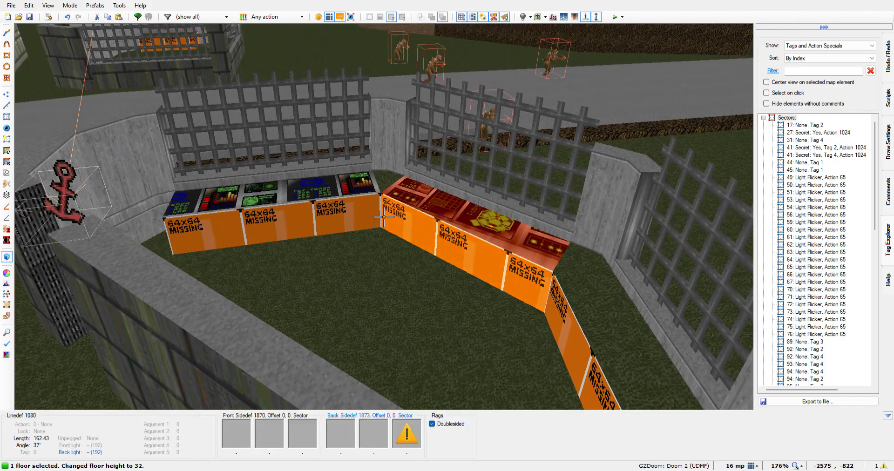
key("w")
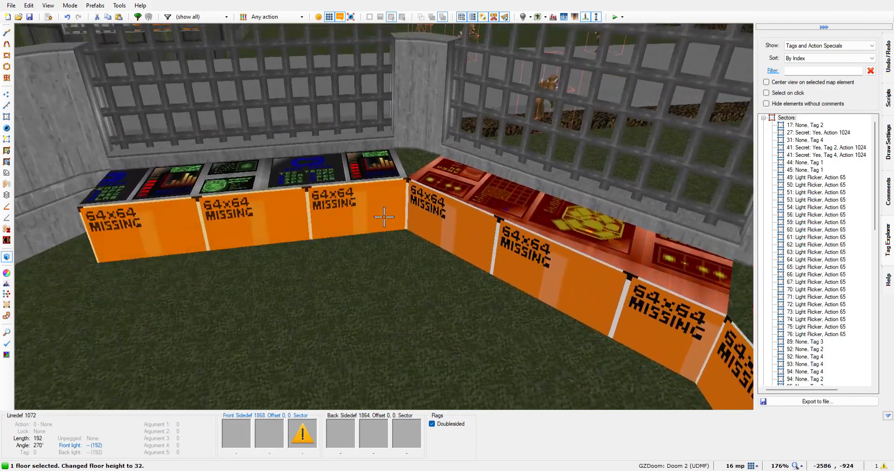
key("w")
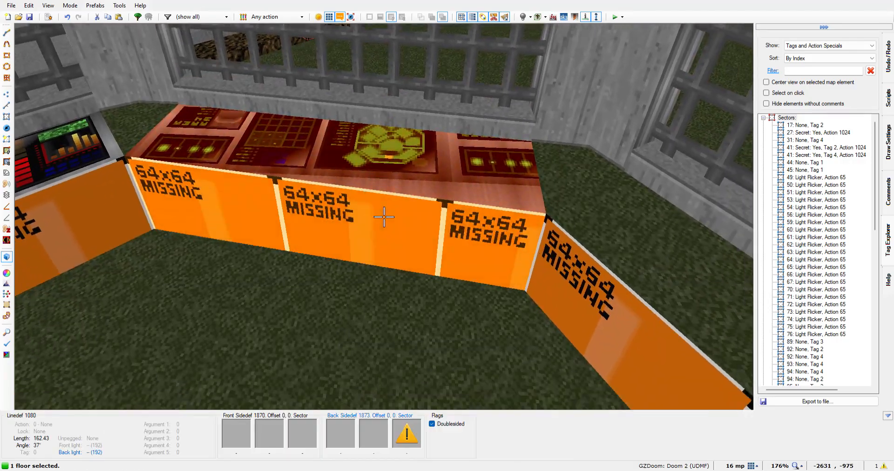
key("s")
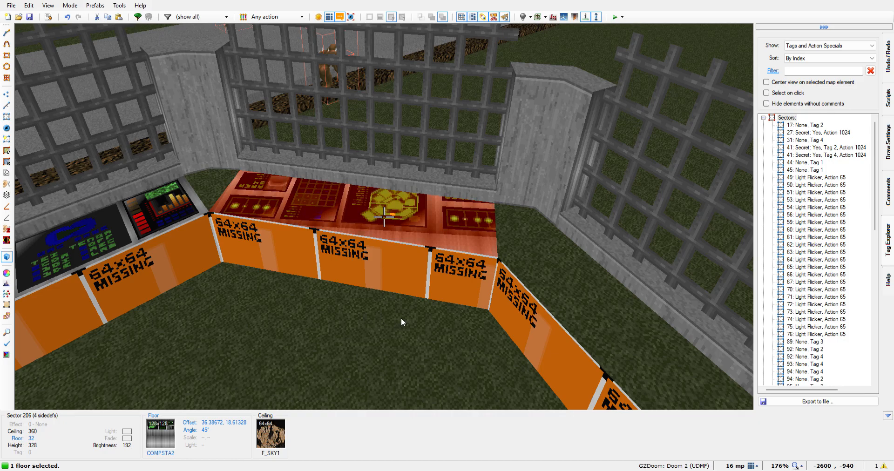
Rotate the diagonal strip's floor texture to 50 degrees and shift its vertical offset to 61.61328
key("ctrl+comma")
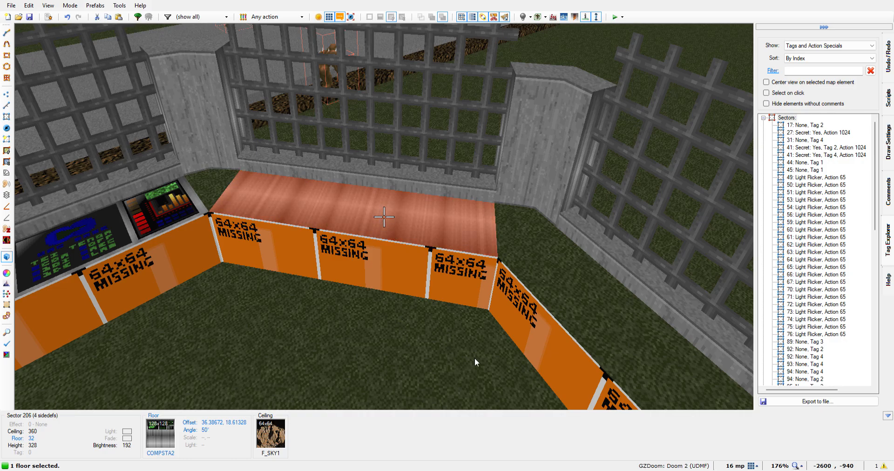
key("Up")
key("Up")
key("Up")
key("Up")
key("Up")
key("Up")
key("Up")
key("Up")
key("Up")
key("Up")
key("Up")
key("Up")
key("Up")
key("Up")
key("Up")
key("Up")
key("Up")
key("Up")
key("Up")
key("Up")
key("Up")
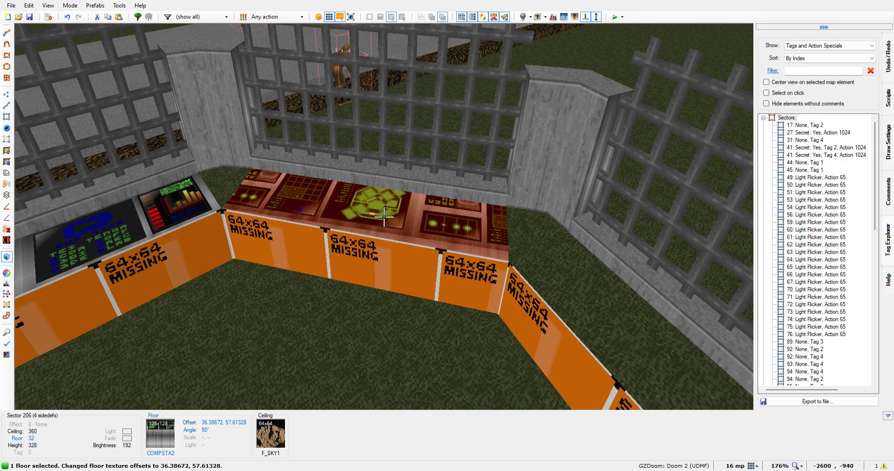
key("Up")
key("Up")
key("Up")
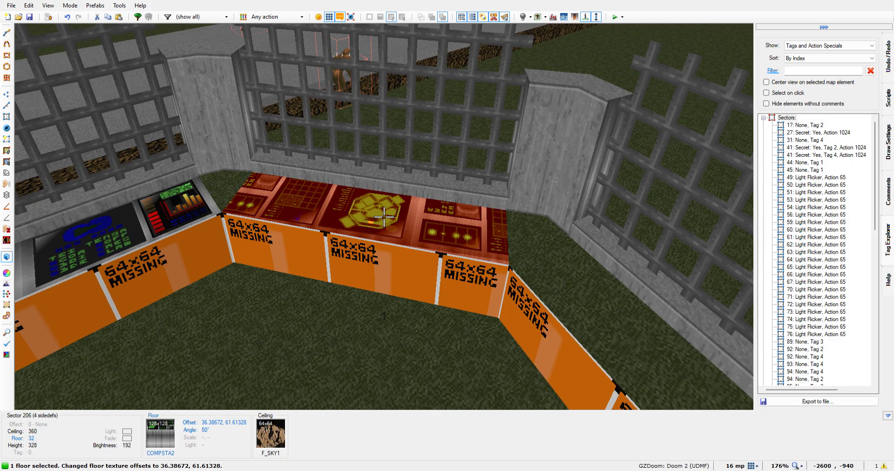
Rotate the diagonal strip's floor texture to 55 degrees and shift its vertical offset to 120.61328
key("ctrl+shift+period")
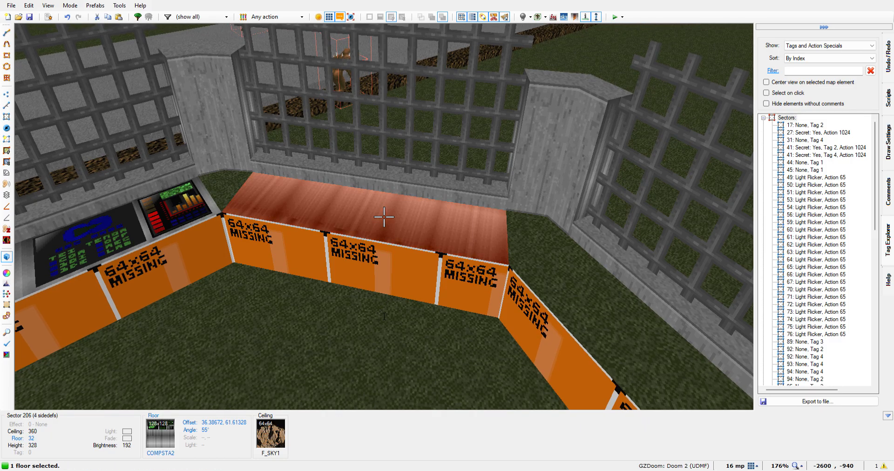
key("Down")
key("Down")
key("Down")
key("Down")
key("Down")
key("Down")
key("Down")
key("Down")
key("Down")
key("Down")
key("Down")
key("Down")
key("Down")
key("Down")
key("Down")
key("Down")
key("Down")
key("Down")
key("Down")
key("Down")
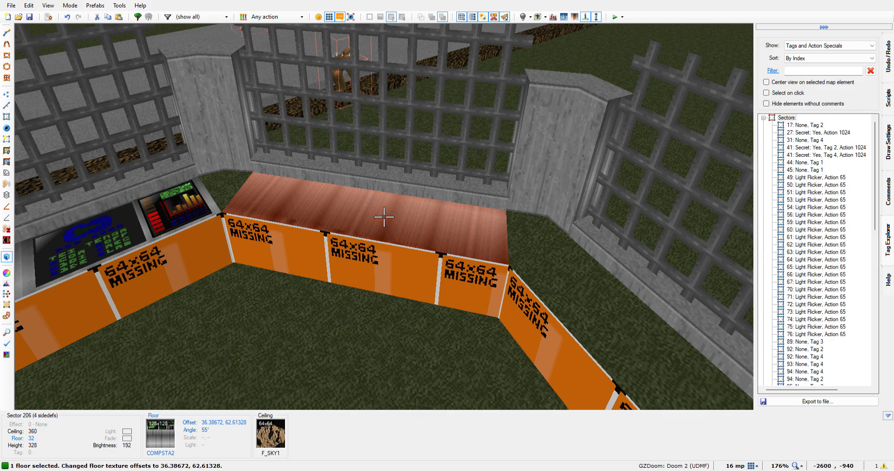
key("Down")
key("Down")
key("Down")
key("Down")
key("Down")
key("Down")
key("Down")
key("Down")
key("Down")
key("Down")
key("Down")
key("Down")
key("Down")
key("Down")
key("Down")
key("Down")
key("Down")
key("Down")
key("Down")
key("Down")
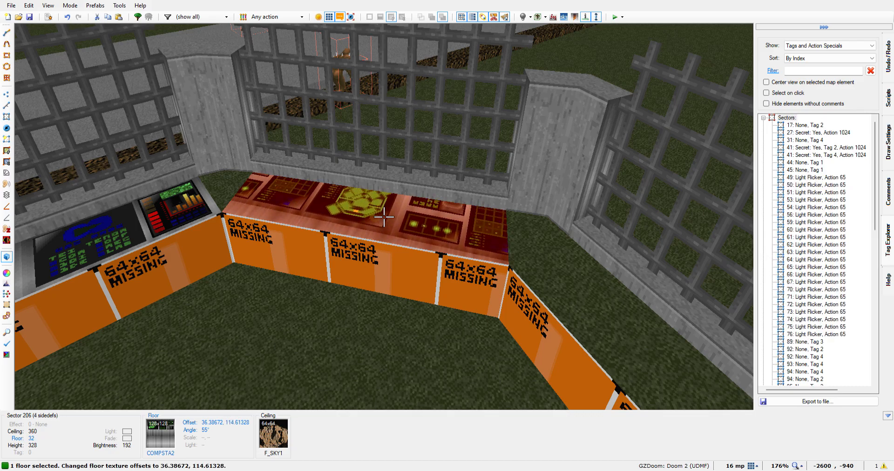
key("Down")
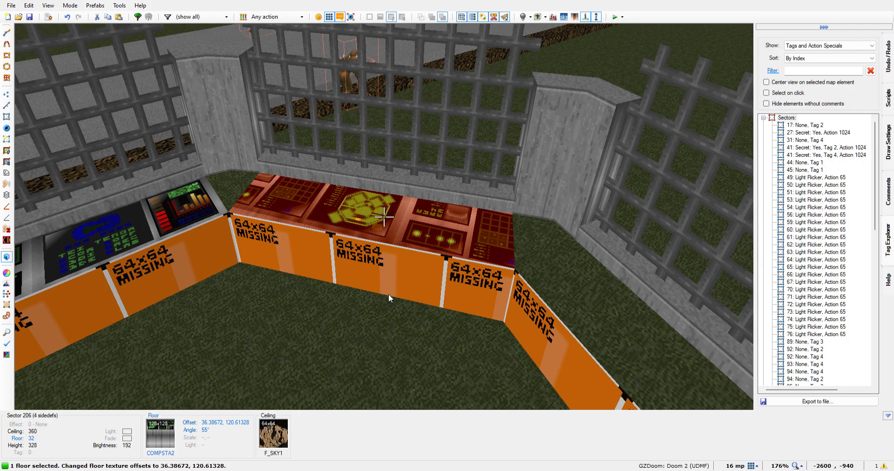
Rotate the diagonal strip's floor texture to 52 degrees and shift its vertical offset to 34.61328
key("comma")
key("comma")
key("comma")
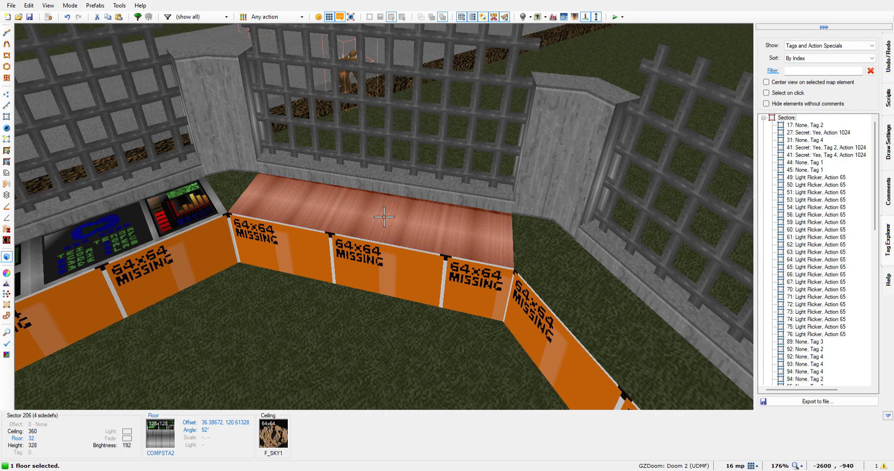
key("Down")
key("Down")
key("Down")
key("Down")
key("Down")
key("Down")
key("Down")
key("Down")
key("Down")
key("Down")
key("Down")
key("Down")
key("Down")
key("Down")
key("Down")
key("Down")
key("Down")
key("Down")
key("Down")
key("Down")
key("Down")
key("Down")
key("Down")
key("Down")
key("Down")
key("Down")
key("Down")
key("Down")
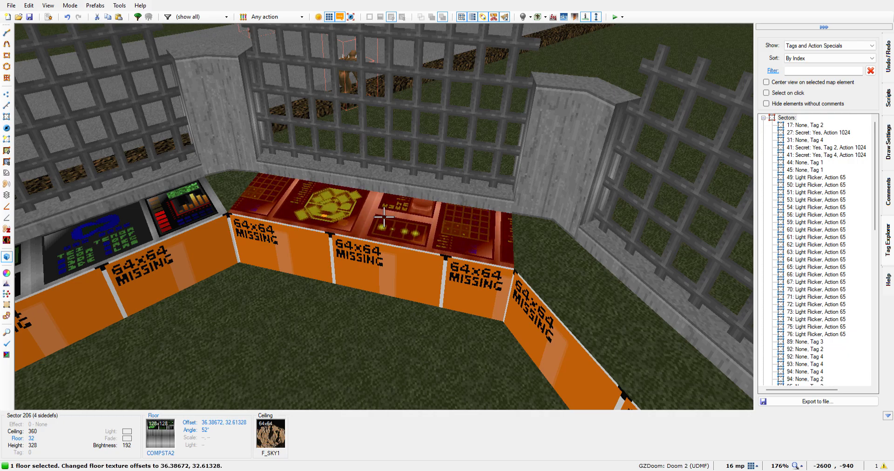
key("Down")
key("Down")
key("Down")
key("Up")
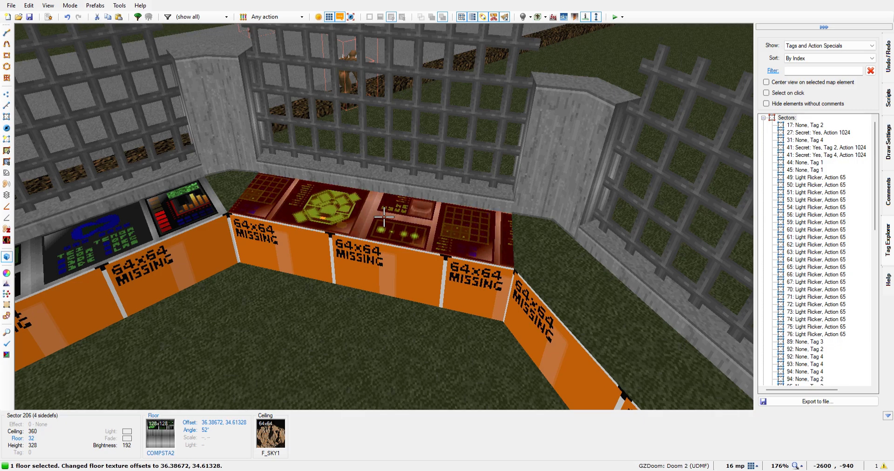
Shift the diagonal strip's floor texture along the desk to a horizontal offset of 80.38672
key("Left")
key("Left")
key("Left")
key("Left")
key("Left")
key("Left")
key("Left")
key("Left")
key("Left")
key("Left")
key("Left")
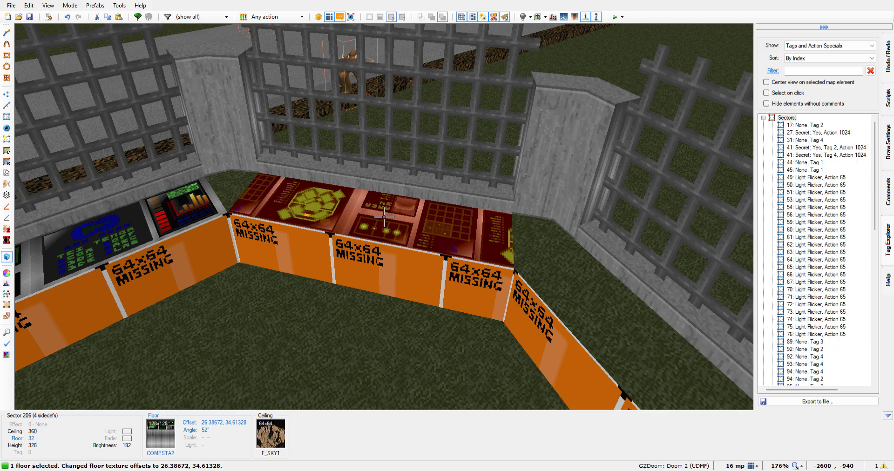
key("Right")
key("Right")
key("Right")
key("Right")
key("Right")
key("Right")
key("Right")
key("Right")
key("Right")
key("Right")
key("Right")
key("Right")
key("Right")
key("Right")
key("Right")
key("Right")
key("Right")
key("Right")
key("Right")
key("Right")
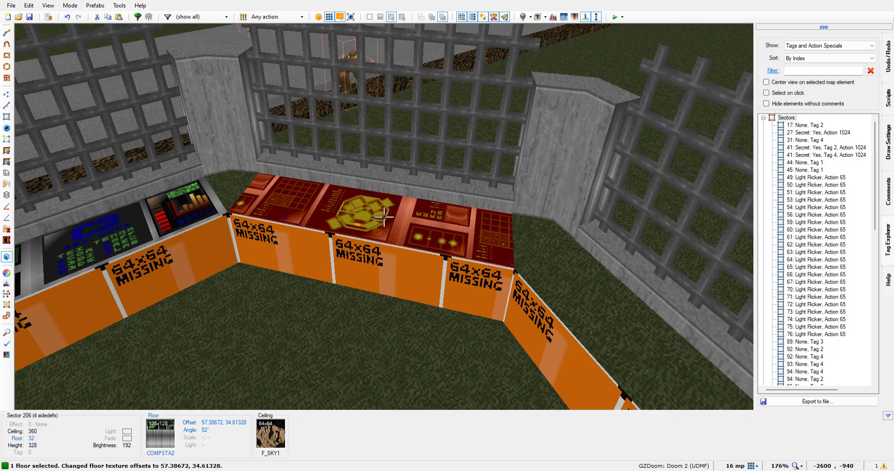
key("Right")
key("Right")
key("Right")
key("Right")
key("Right")
key("Right")
key("Right")
key("Right")
key("Right")
key("Right")
key("Right")
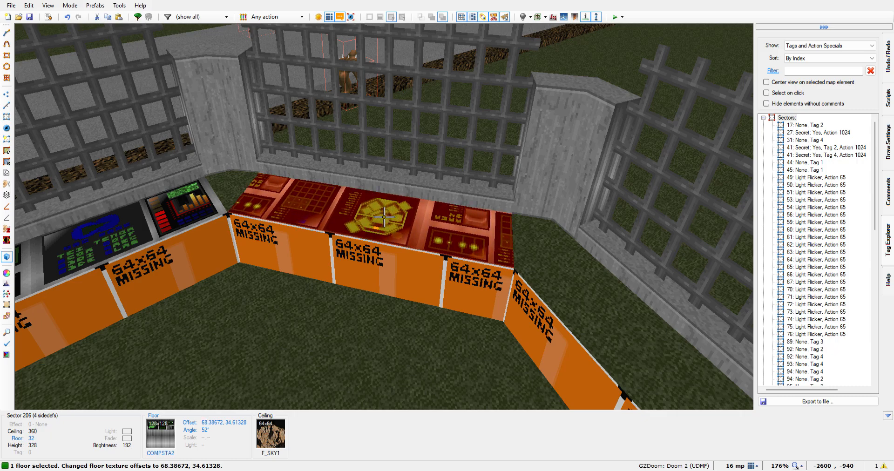
key("Right")
key("Right")
key("Right")
key("Right")
key("Right")
key("Right")
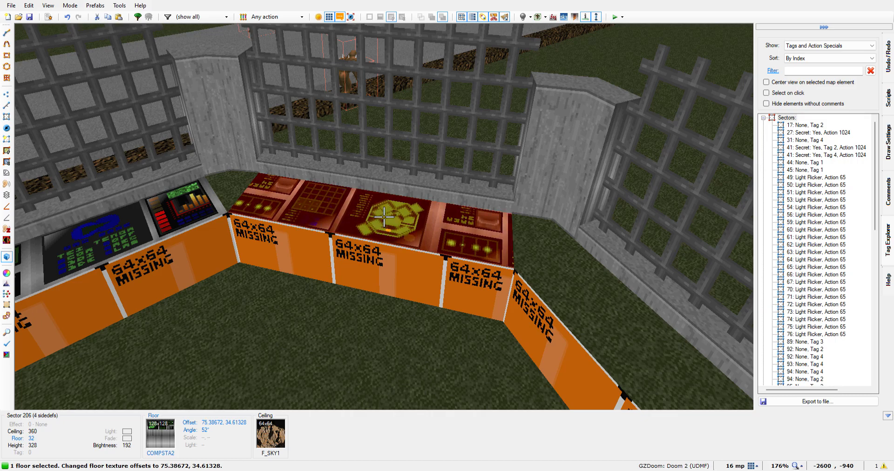
key("Right")
key("Right")
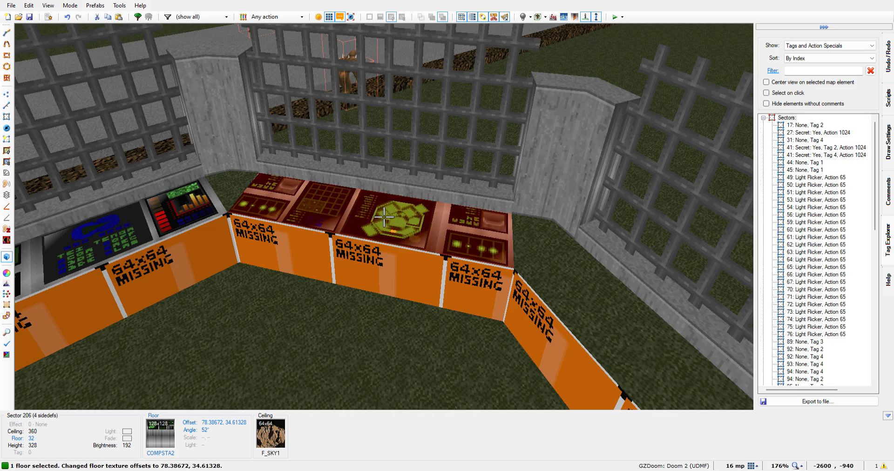
key("Right")
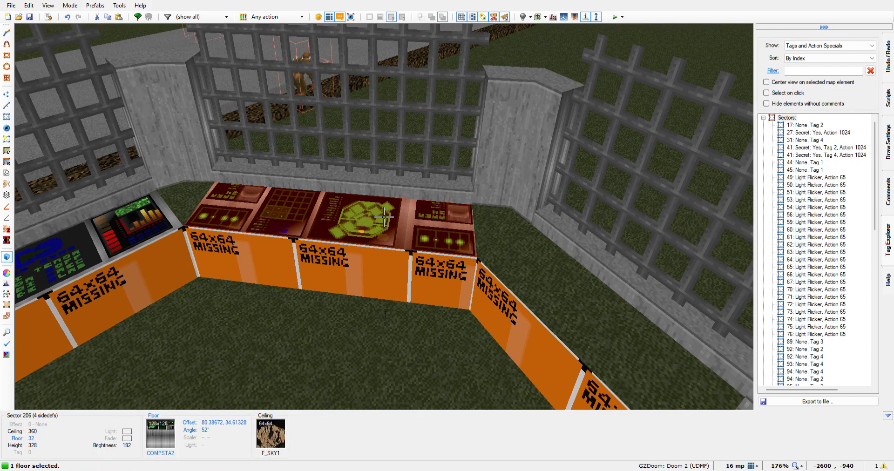
Rotate the diagonal strip's floor texture to 51 degrees and shift its vertical offset to 48.61328
key("comma")
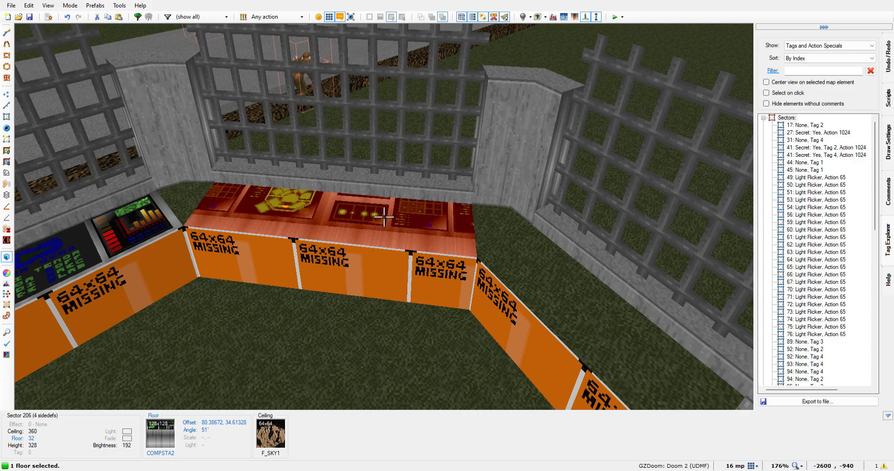
key("Down")
key("Down")
key("Down")
key("Down")
key("Down")
key("Down")
key("Down")
key("Down")
key("Down")
key("Down")
key("Down")
key("Down")
key("Down")
key("Down")
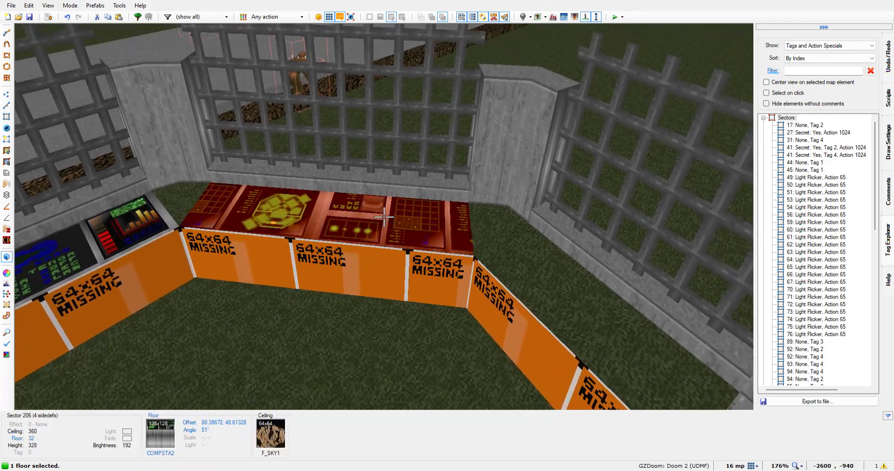
Set the diagonal strip's floor texture angle to 51.5 degrees and shift its vertical offset to 41.61328
right_click(384, 217)
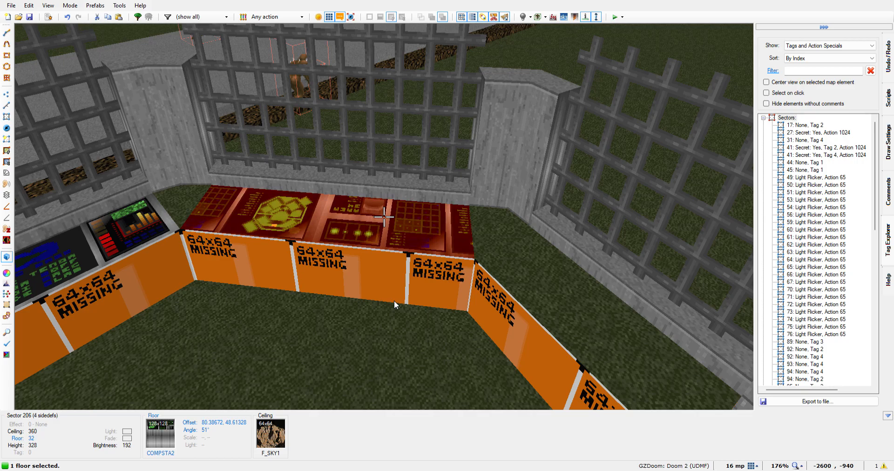
type(".5")
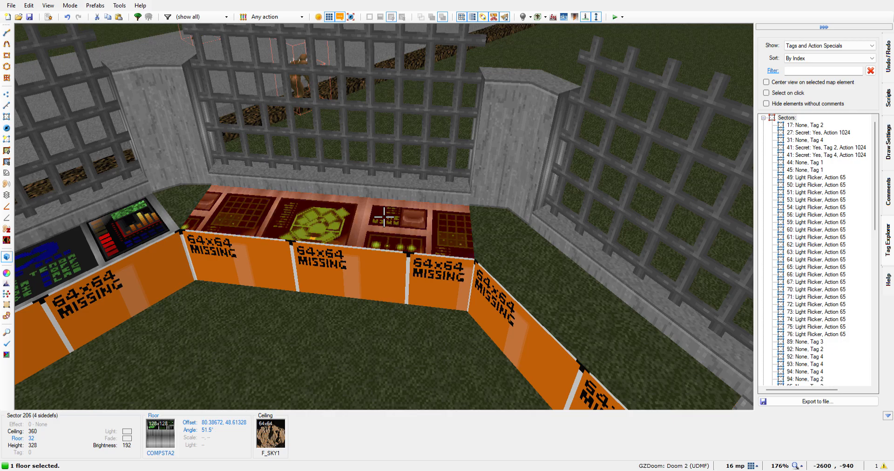
key("Up")
key("Up")
key("Up")
key("Up")
key("Up")
key("Up")
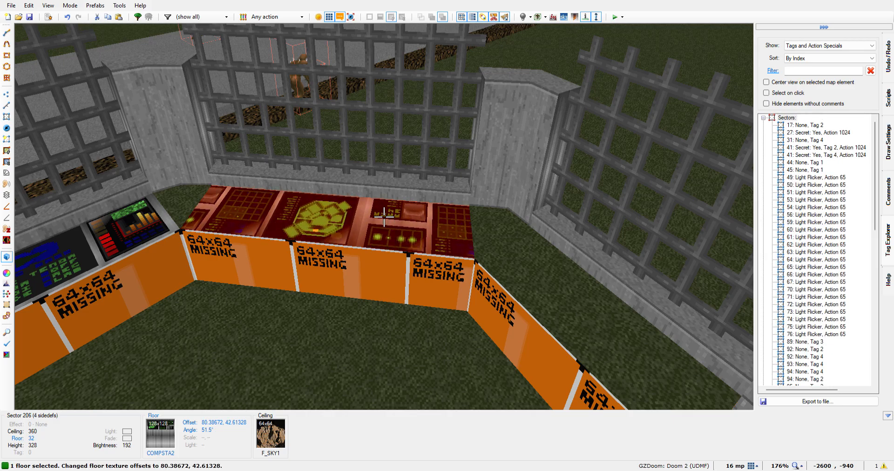
key("Up")
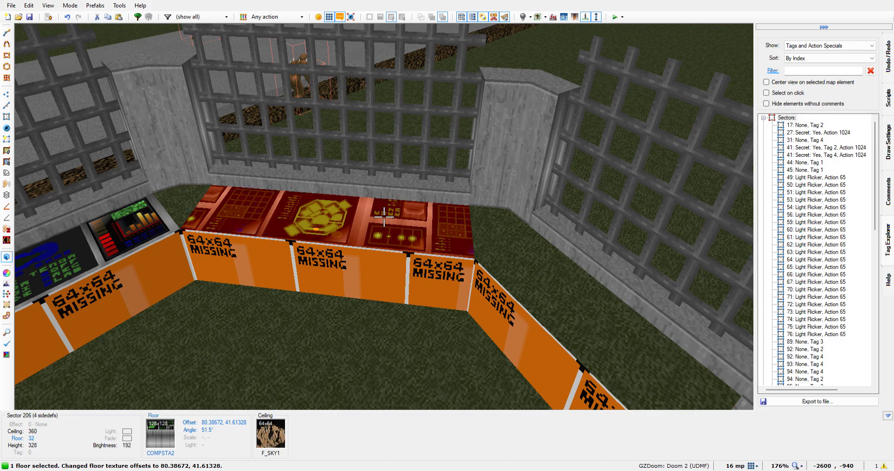
Shift the diagonal strip's floor texture along the desk to a horizontal offset of 103.38672
key("Left")
key("Left")
key("Left")
key("Left")
key("Left")
key("Left")
key("Left")
key("Left")
key("Left")
key("Left")
key("Left")
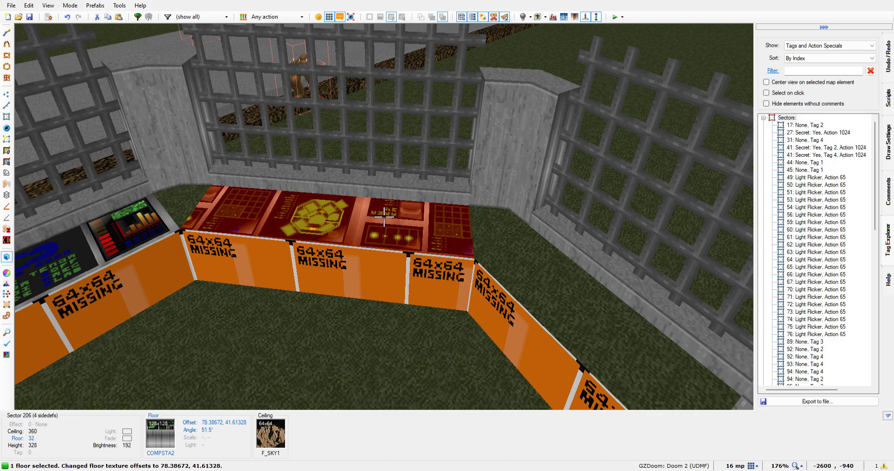
key("Left")
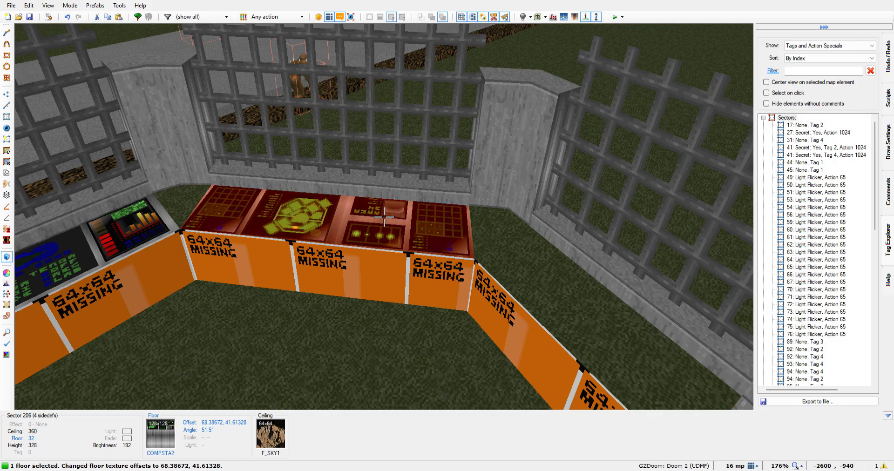
key("Right")
key("Right")
key("Right")
key("Right")
key("Right")
key("Right")
key("Right")
key("Right")
key("Right")
key("Right")
key("Right")
key("Right")
key("Right")
key("Right")
key("Right")
key("Right")
key("Right")
key("Right")
key("Right")
key("Right")
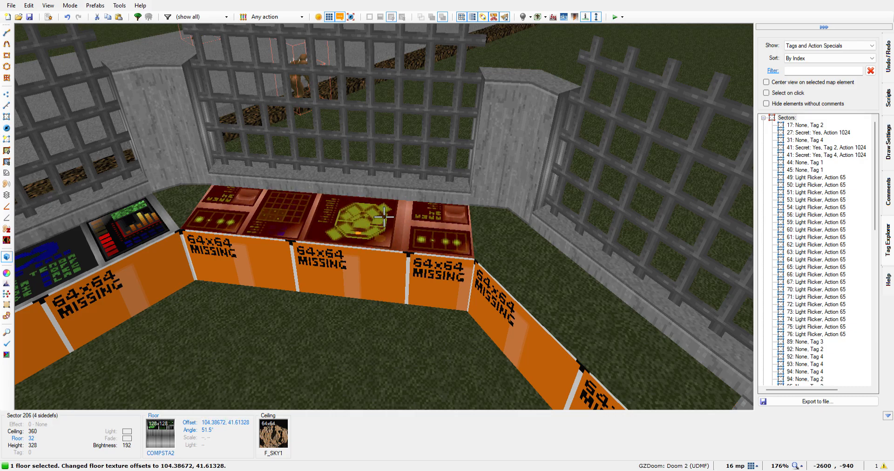
key("Left")
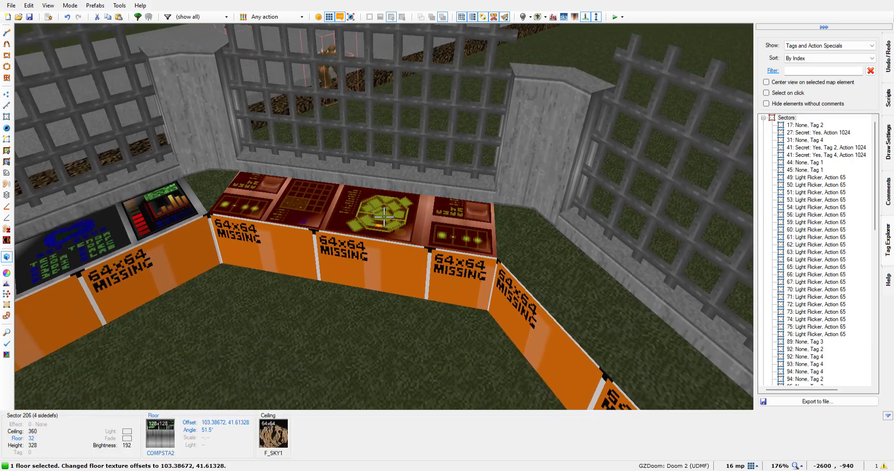
Set the diagonal strip's floor texture angle to -51.5 degrees
right_click(384, 217)
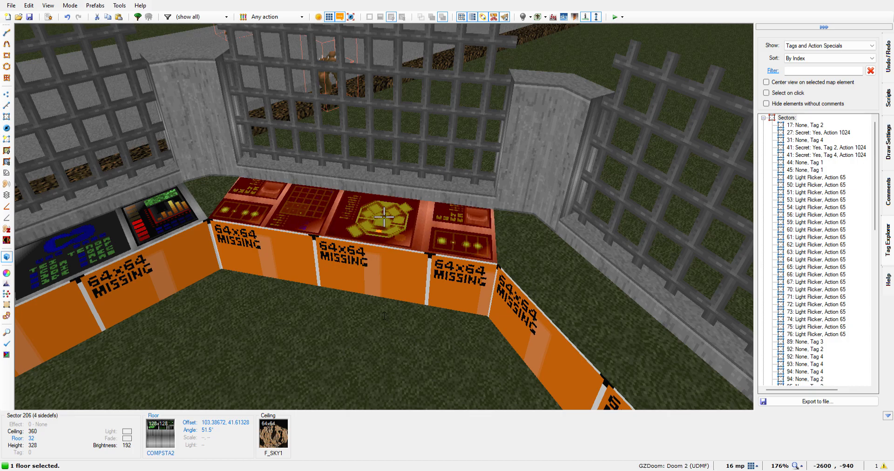
key("BackSpace")
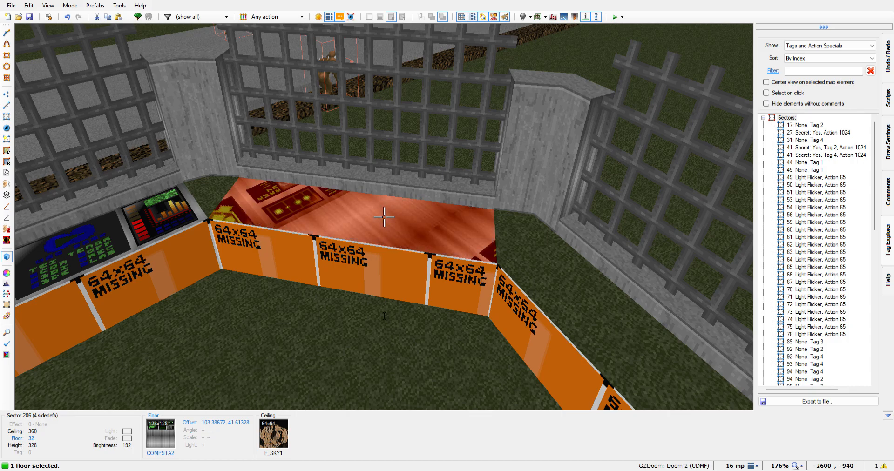
type("-51.5")
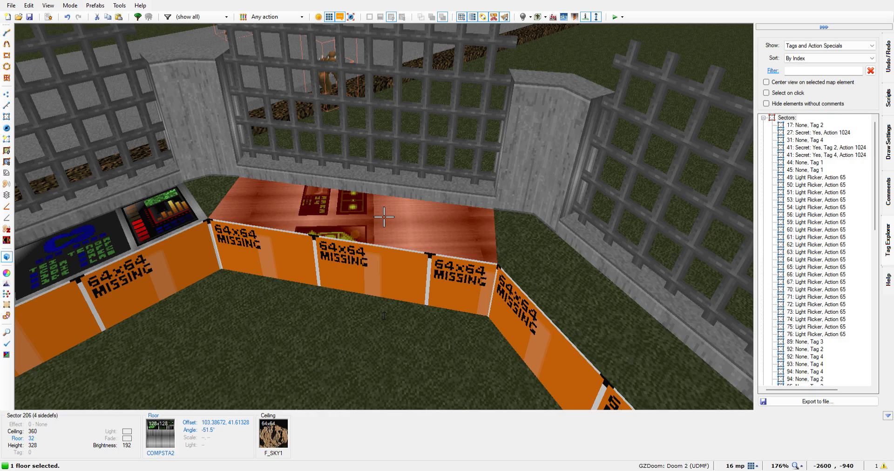
Set the diagonal strip's floor texture angle back to positive 51.5 degrees and deselect the floor
key("BackSpace")
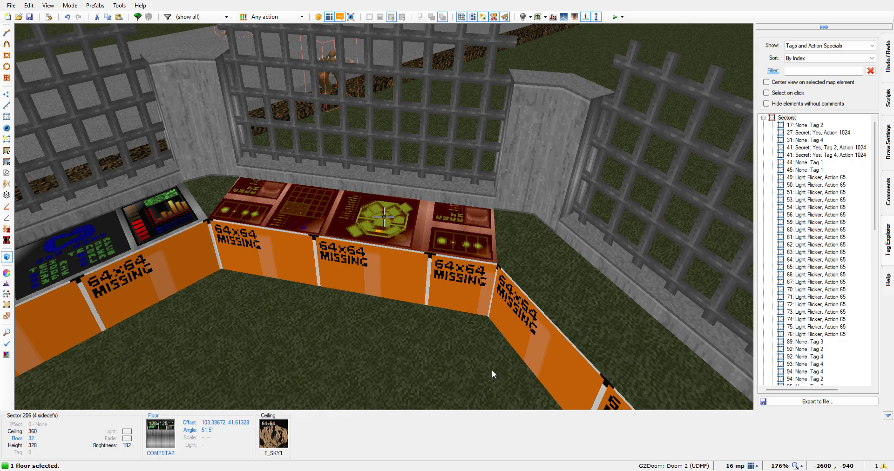
key("Return")
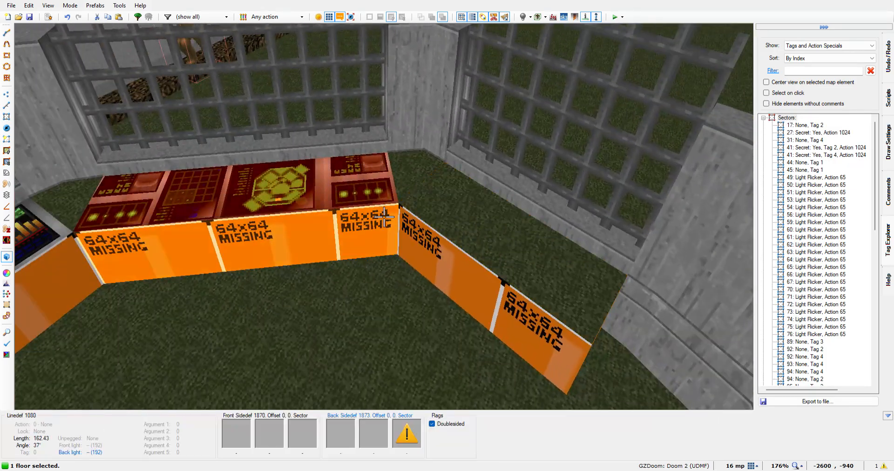
left_click(384, 217)
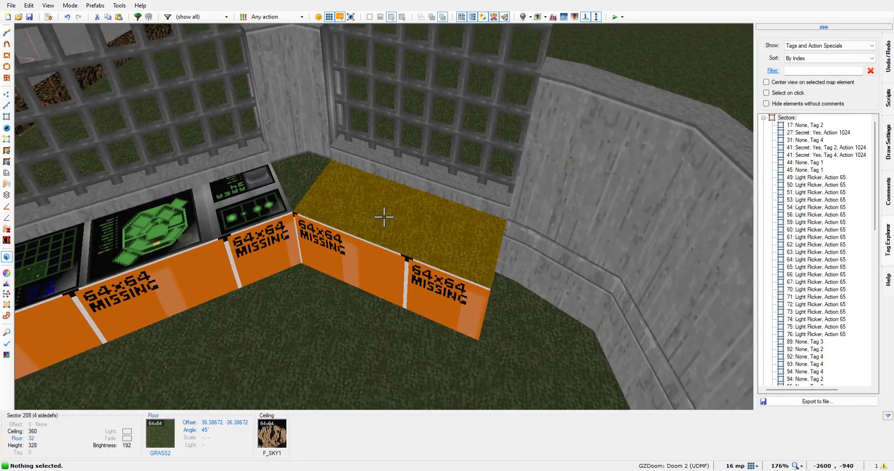
Replace the grass floor texture of the untextured short strip beyond the diagonal desk with COMPTALL
left_click(384, 217)
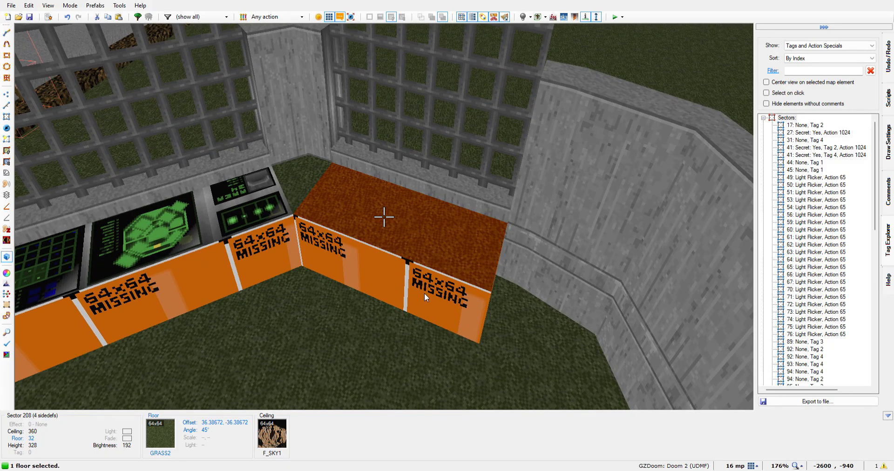
key("Delete")
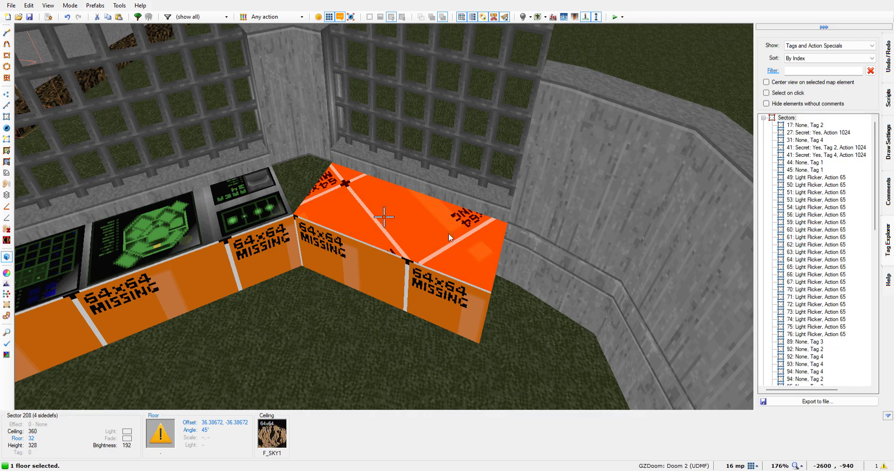
key("ctrl+v")
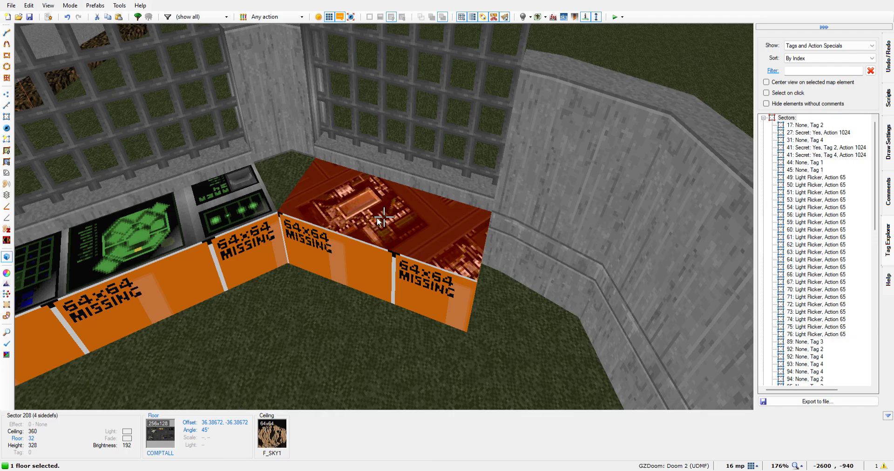
Try floor texture angles of 270, 0, 180, 15 and 150 degrees on the short strip
left_click(320, 309)
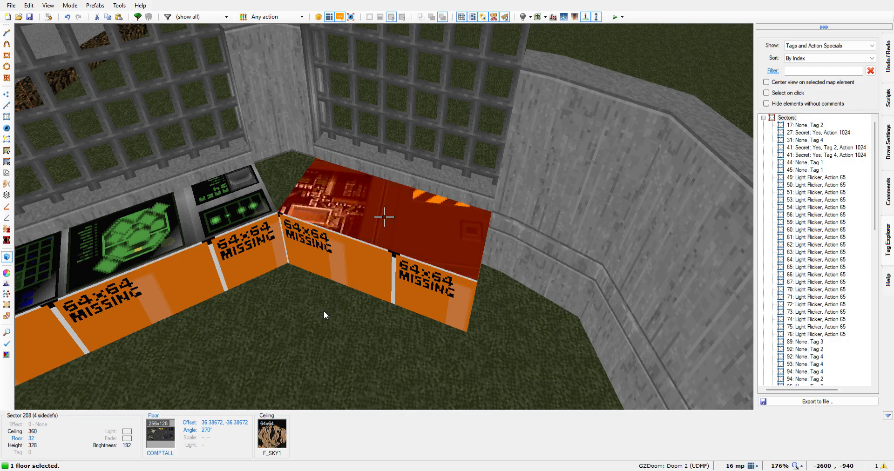
left_click(328, 305)
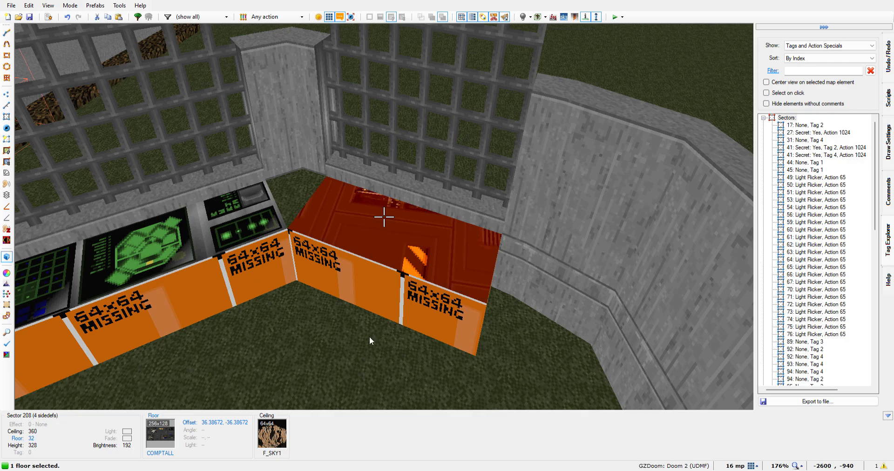
left_click(330, 318)
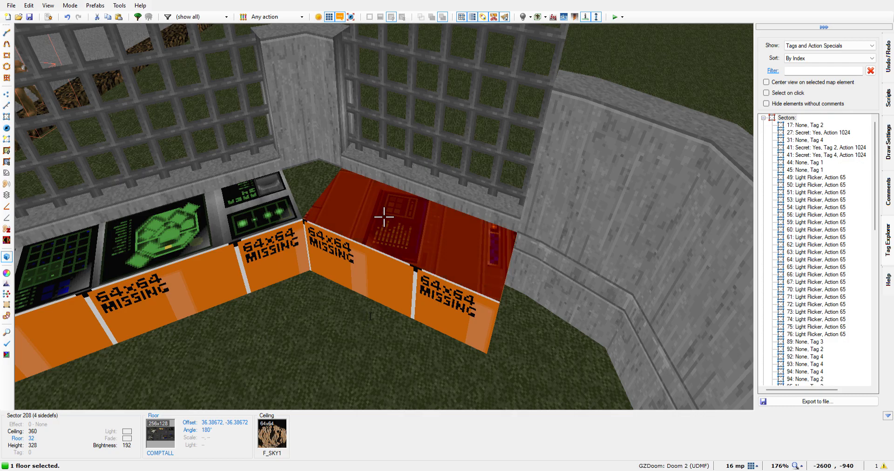
type("15")
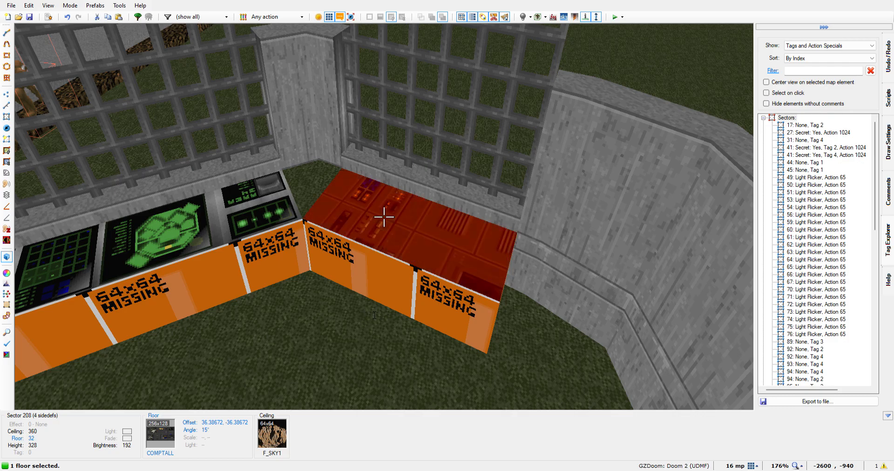
type("0")
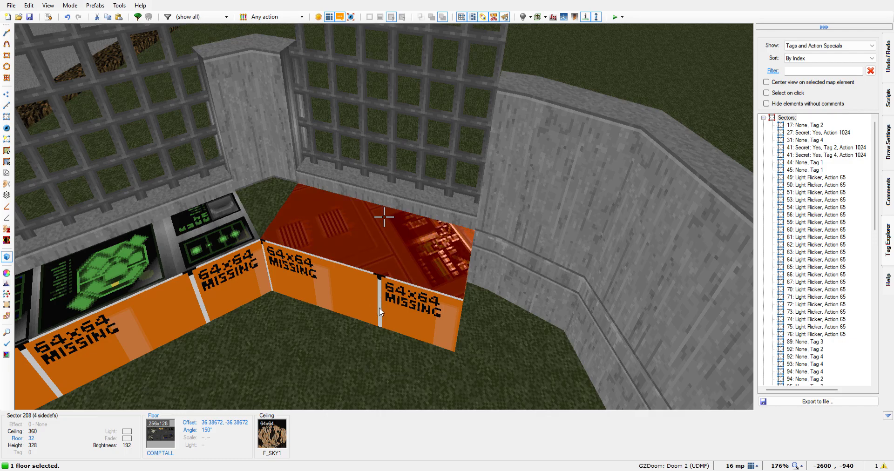
Try rotating the short strip's floor texture to 45 degrees and to 20 degrees
key("ctrl+comma")
key("ctrl+comma")
key("ctrl+comma")
key("ctrl+comma")
key("ctrl+comma")
key("ctrl+comma")
key("ctrl+comma")
key("ctrl+comma")
key("ctrl+comma")
key("ctrl+comma")
key("ctrl+comma")
key("ctrl+comma")
key("ctrl+comma")
key("ctrl+comma")
key("ctrl+comma")
key("ctrl+comma")
key("ctrl+comma")
key("ctrl+comma")
key("ctrl+comma")
key("ctrl+comma")
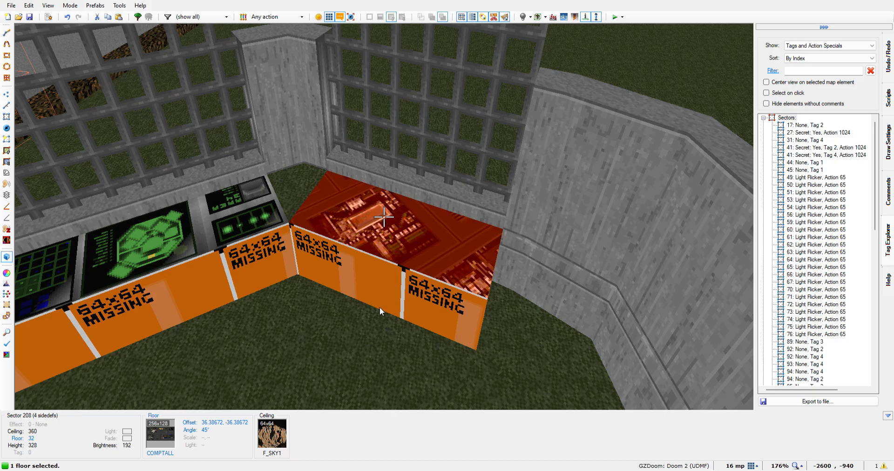
key("ctrl+shift+comma")
key("ctrl+shift+comma")
key("ctrl+shift+comma")
key("ctrl+shift+comma")
key("ctrl+shift+comma")
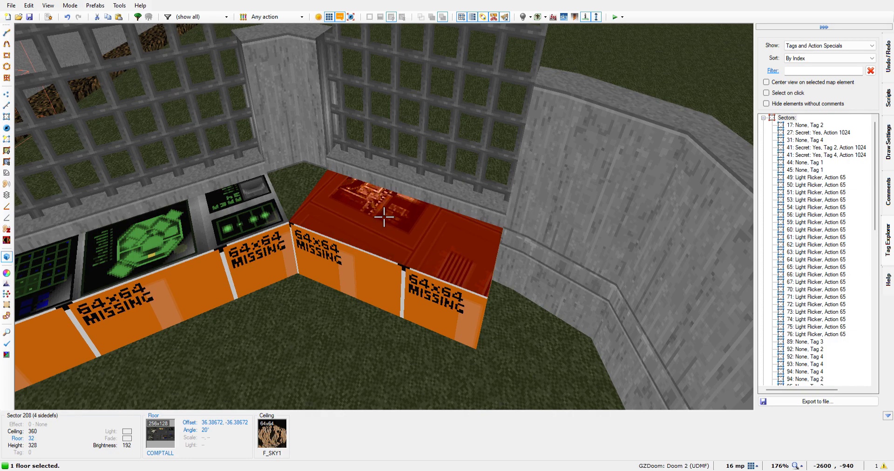
Set the short strip's floor texture angle to 103 degrees and check it against the strip's edges in the 2D view
key("w")
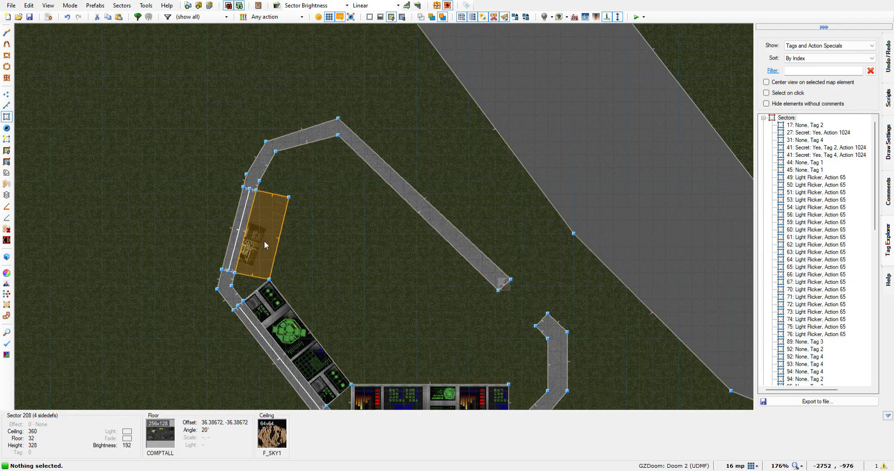
key("q")
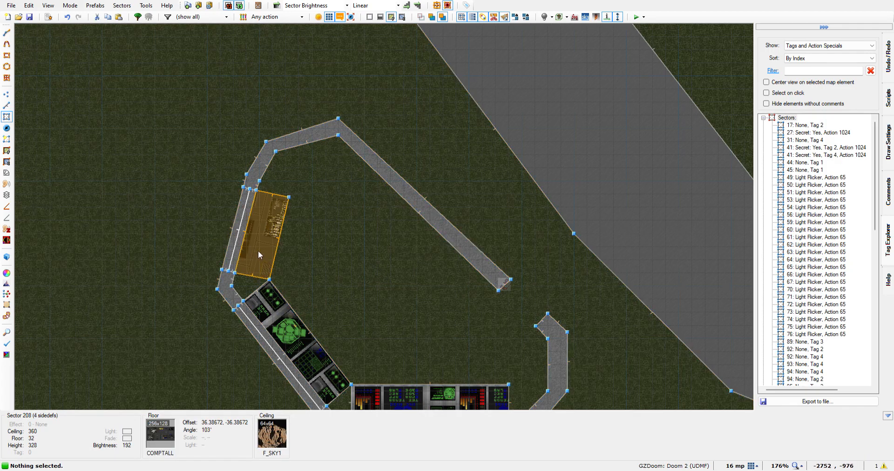
scroll(260, 251, "up", 4)
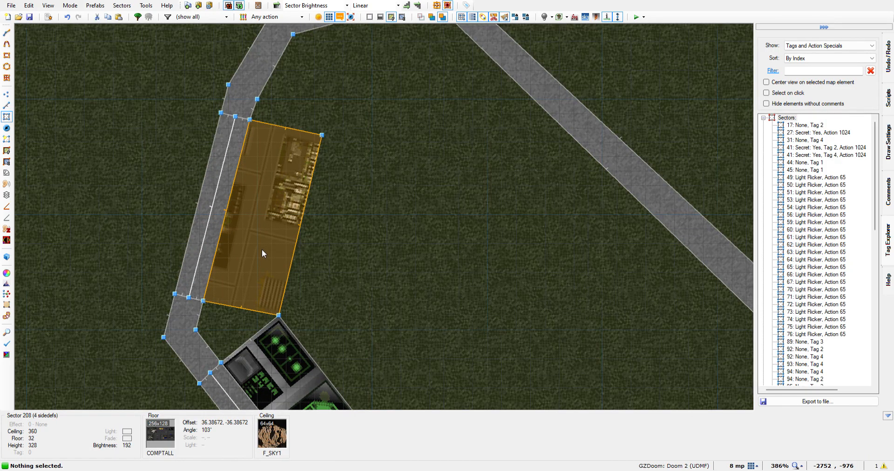
key("Down")
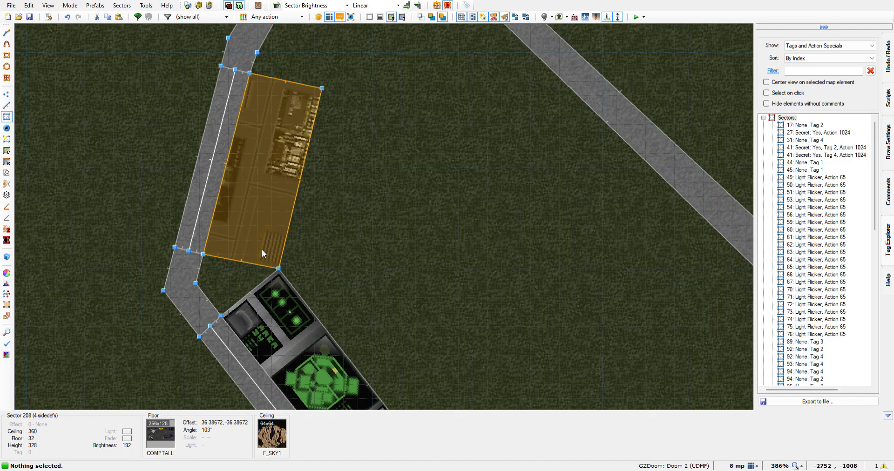
key("Up")
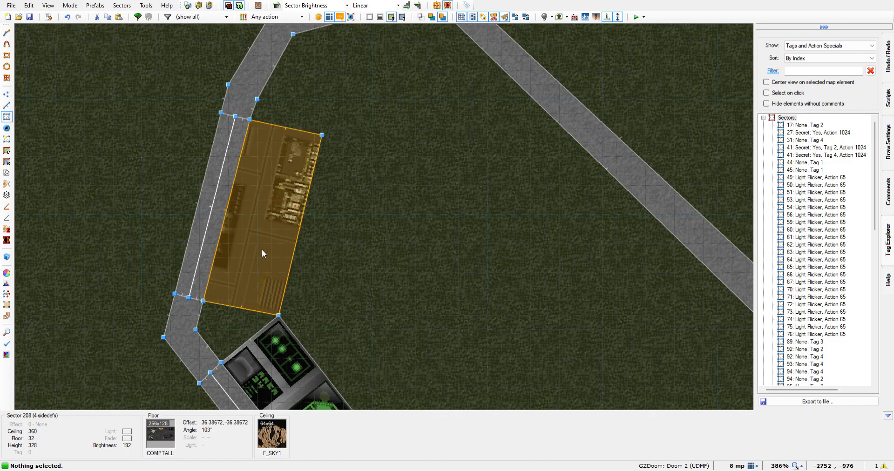
key("w")
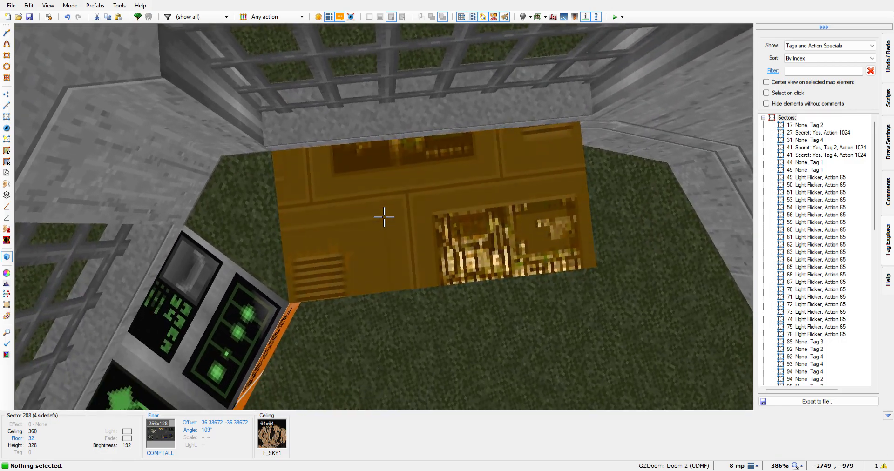
Shift the short strip's COMPTALL floor texture to offsets -5.61328, -101.38672
left_click(384, 217)
key("Up")
key("Up")
key("Down")
key("Down")
key("Down")
key("Down")
key("Down")
key("Down")
key("Down")
key("Down")
key("Down")
key("Down")
key("Down")
key("Down")
key("Down")
key("Down")
key("Down")
key("Down")
key("Down")
key("Down")
key("Down")
key("Down")
key("Down")
key("Down")
key("Down")
key("Down")
key("Down")
key("Down")
key("Down")
key("Down")
key("Down")
key("Down")
key("Down")
key("Down")
key("Down")
key("Down")
key("Down")
key("Down")
key("Down")
key("Down")
key("Down")
key("Down")
key("Left")
key("Left")
key("Left")
key("Left")
key("Left")
key("Left")
key("Left")
key("Left")
key("Left")
key("Left")
key("Left")
key("Left")
key("Left")
key("Left")
key("Left")
key("Left")
key("Left")
key("Left")
key("Left")
key("Left")
key("Left")
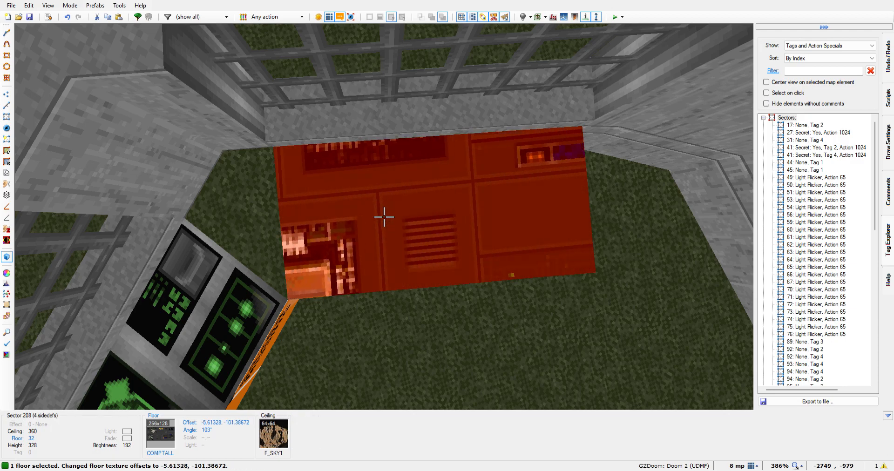
Move the short strip's floor texture to offsets -78.61328, -5.38672
key("Left")
key("Left")
key("Left")
key("Left")
key("Left")
key("Left")
key("Left")
key("Left")
key("Left")
key("Left")
key("Left")
key("Left")
key("Left")
key("Left")
key("Left")
key("Left")
key("Left")
key("Left")
key("Left")
key("Left")
key("Left")
key("Left")
key("Left")
key("Left")
key("Left")
key("Left")
key("Left")
key("Left")
key("Left")
key("Left")
key("Left")
key("Left")
key("Left")
key("Left")
key("Left")
key("Left")
key("Left")
key("Left")
key("Left")
key("Left")
key("Left")
key("Left")
key("Up")
key("Up")
key("Up")
key("Up")
key("Up")
key("Up")
key("Up")
key("Up")
key("Up")
key("Up")
key("Up")
key("Up")
key("Up")
key("Up")
key("Up")
key("Up")
key("Up")
key("Up")
key("Up")
key("Up")
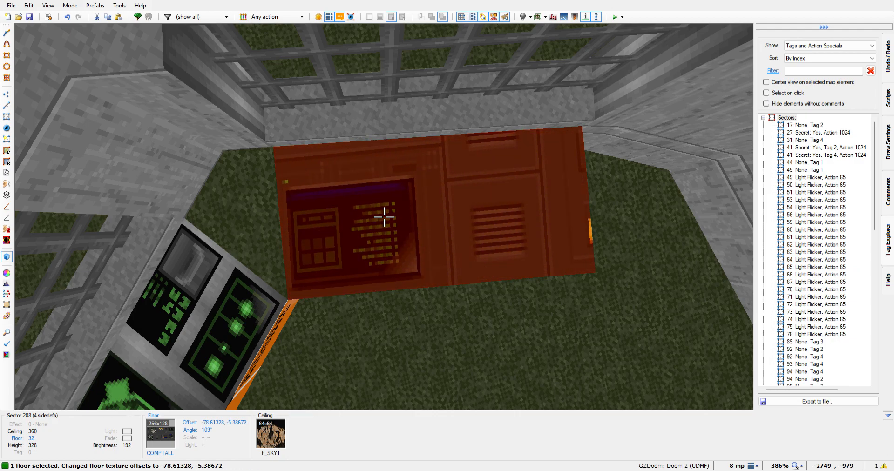
Shift the short strip's floor texture along the desk to offsets -167.61328, -23.38672
key("Up")
key("Up")
key("Up")
key("Up")
key("Up")
key("Up")
key("Up")
key("Up")
key("Up")
key("Up")
key("Up")
key("Up")
key("Up")
key("Up")
key("Up")
key("Up")
key("Up")
key("Up")
key("Left")
key("Left")
key("Left")
key("Left")
key("Left")
key("Left")
key("Left")
key("Left")
key("Left")
key("Left")
key("Left")
key("Left")
key("Left")
key("Left")
key("Left")
key("Left")
key("Left")
key("Left")
key("Left")
key("Left")
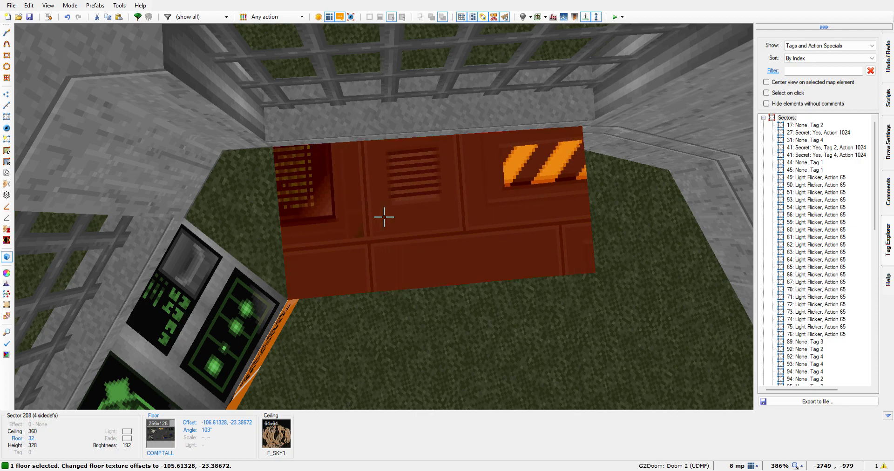
key("Left")
key("Left")
key("Left")
key("Left")
key("Left")
key("Left")
key("Left")
key("Left")
key("Left")
key("Left")
key("Left")
key("Left")
key("Left")
key("Left")
key("Left")
Set the short strip's horizontal floor texture offset to -193.61328, trying vertical offsets down to -104.38672
key("Left")
key("Left")
key("Left")
key("Left")
key("Left")
key("Left")
key("Left")
key("Left")
key("Left")
key("Left")
key("Left")
key("Left")
key("Left")
key("Left")
key("Left")
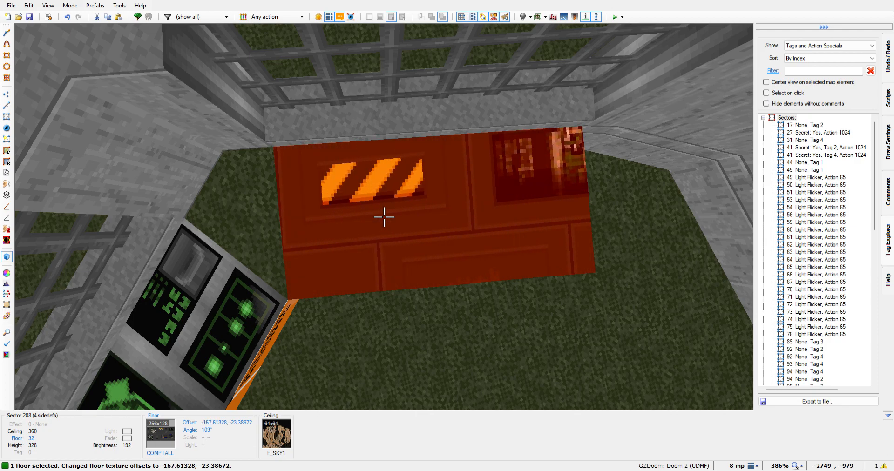
key("Left")
key("Left")
key("Left")
key("Left")
key("Left")
key("Left")
key("Left")
key("Left")
key("Left")
key("Left")
key("Left")
key("Left")
key("Left")
key("Left")
key("Left")
key("Left")
key("Left")
key("Left")
key("Left")
key("Left")
key("Up")
key("Up")
key("Up")
key("Up")
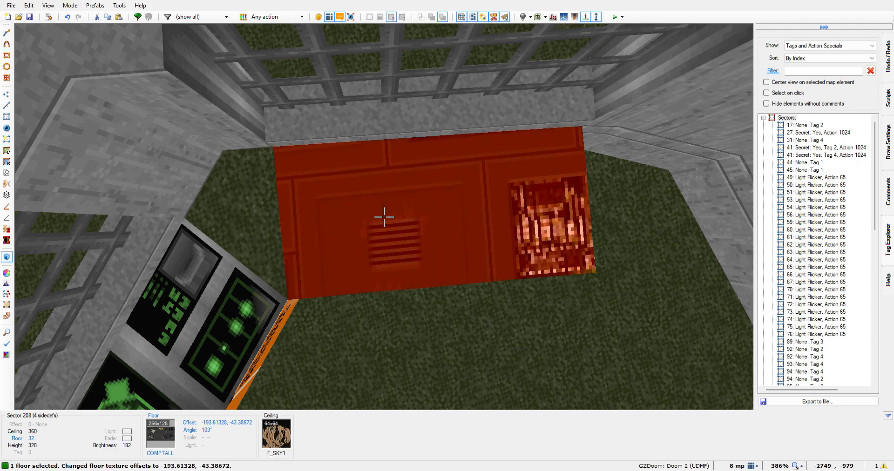
key("Up")
key("Up")
key("Up")
key("Up")
key("Up")
key("Up")
key("Up")
key("Up")
key("Up")
key("Up")
key("Up")
key("Up")
key("Up")
key("Up")
key("Up")
key("Up")
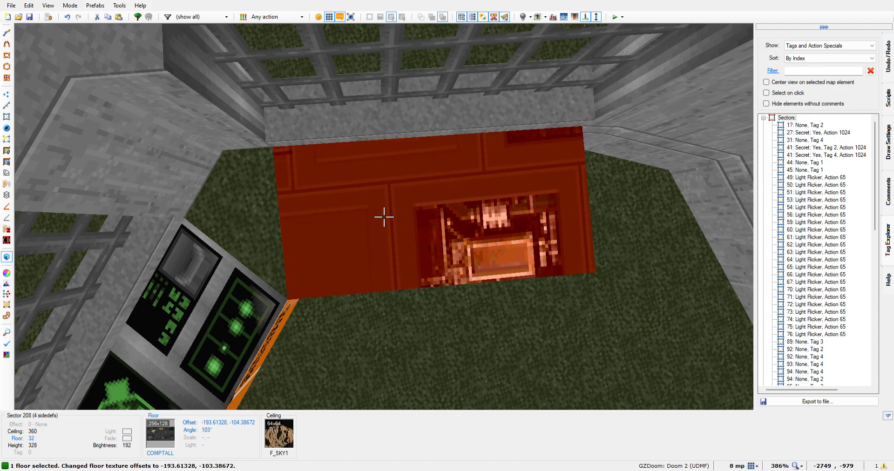
key("Up")
key("Up")
key("Up")
key("Up")
key("Up")
key("Up")
key("Up")
key("Up")
key("Up")
key("Up")
key("Up")
key("Up")
key("Up")
key("Up")
key("Up")
key("Up")
key("Up")
key("Up")
key("Up")
key("Up")
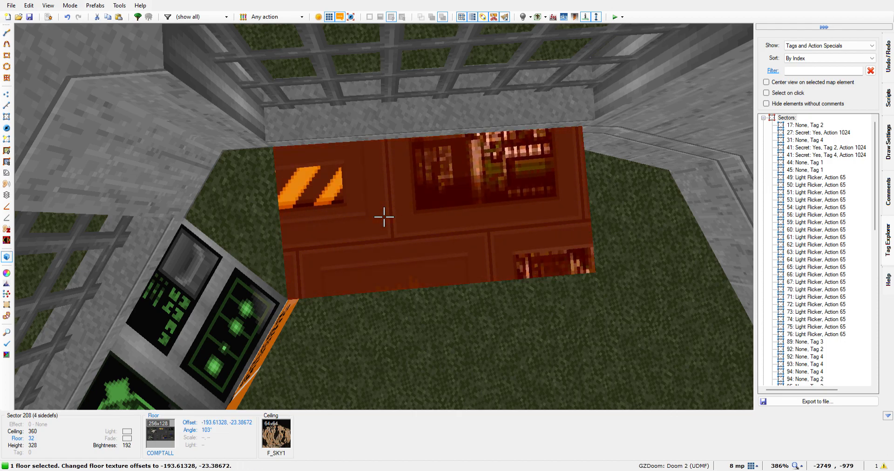
Shift the short strip's floor texture across the desk to a vertical offset of 104.61328
key("Down")
key("Down")
key("Down")
key("Down")
key("Down")
key("Down")
key("Down")
key("Down")
key("Down")
key("Down")
key("Down")
key("Down")
key("Down")
key("Down")
key("Down")
key("Down")
key("Down")
key("Down")
key("Down")
key("Down")
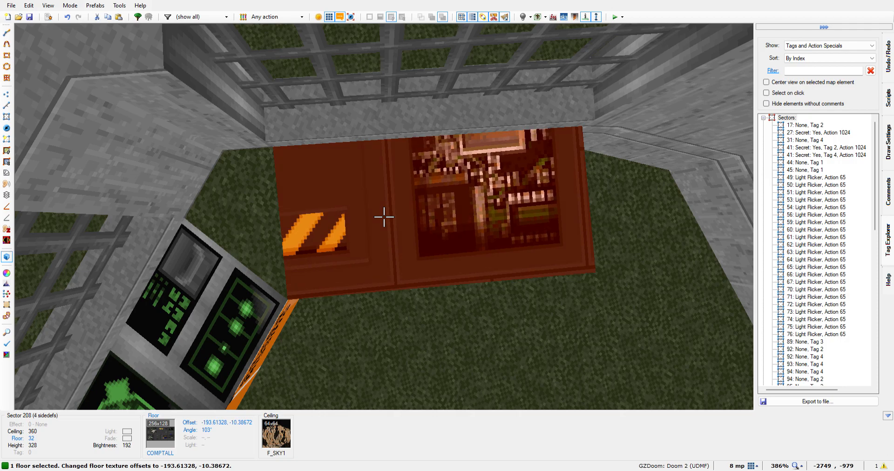
key("Down")
key("Down")
key("Down")
key("Down")
key("Down")
key("Down")
key("Down")
key("Down")
key("Down")
key("Down")
key("Down")
key("Down")
key("Down")
key("Down")
key("Down")
key("Down")
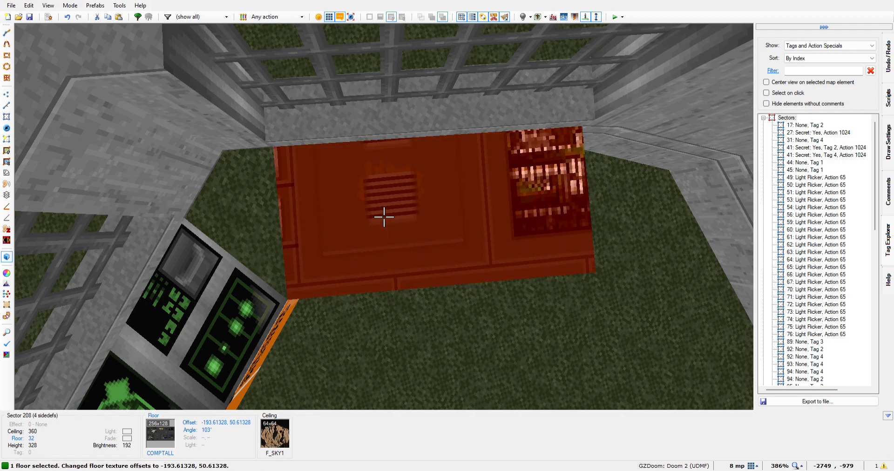
key("Down")
key("Down")
key("Down")
key("Down")
key("Down")
key("Down")
key("Down")
key("Down")
key("Down")
key("Down")
key("Down")
key("Down")
key("Down")
key("Down")
key("Down")
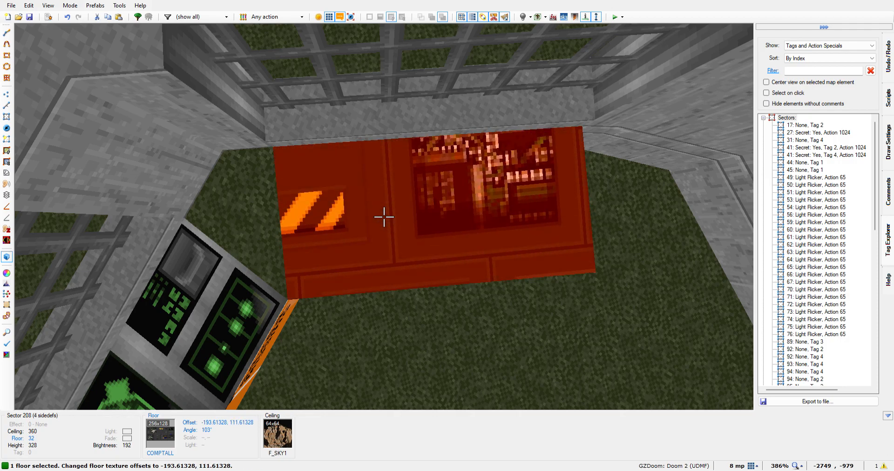
key("Down")
key("Down")
key("Down")
key("Down")
key("Down")
key("Down")
key("Down")
key("Down")
key("Down")
key("Down")
key("Down")
key("Down")
key("Down")
key("Down")
key("Down")
key("Down")
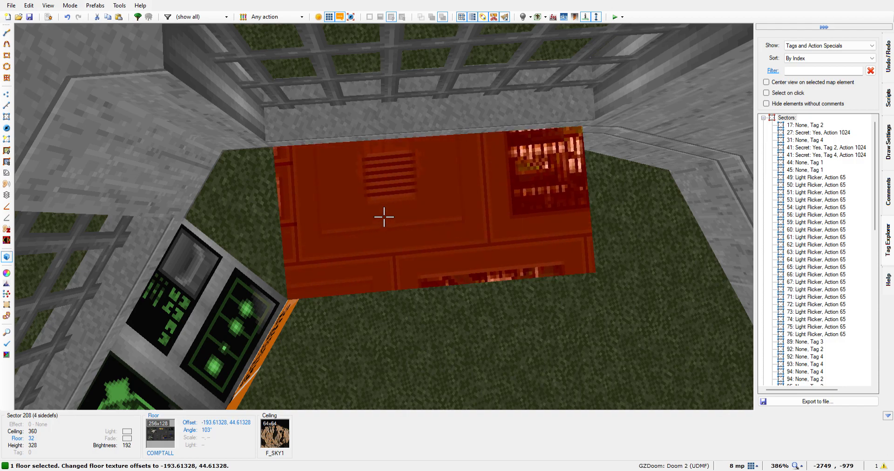
key("Down")
key("Down")
key("Down")
key("Down")
key("Down")
key("Down")
key("Down")
key("Down")
key("Down")
key("Down")
key("Down")
key("Down")
key("Down")
key("Down")
key("Down")
key("Down")
key("Down")
key("Down")
key("Down")
key("Down")
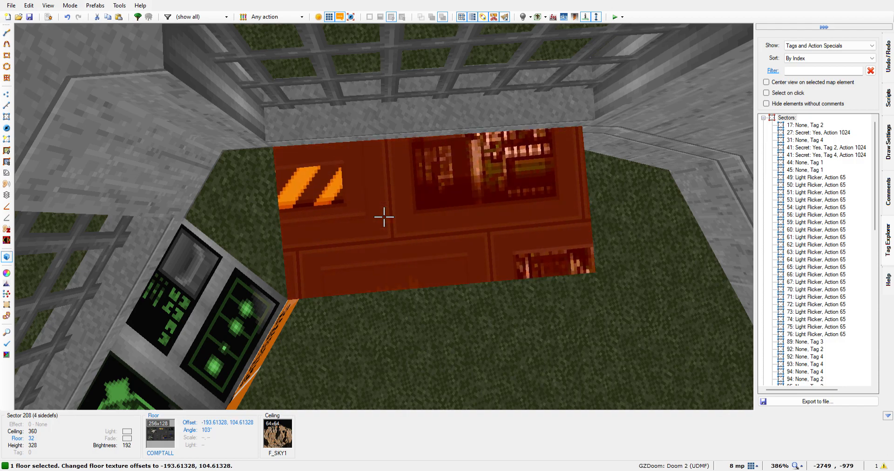
Move the short strip's floor texture to offsets -168.61328, 16.61328
key("Down")
key("Down")
key("Down")
key("Down")
key("Down")
key("Down")
key("Down")
key("Down")
key("Down")
key("Down")
key("Down")
key("Down")
key("Down")
key("Down")
key("Down")
key("Down")
key("Down")
key("Down")
key("Down")
key("Down")
key("Left")
key("Left")
key("Left")
key("Left")
key("Left")
key("Left")
key("Left")
key("Left")
key("Right")
key("Right")
key("Right")
key("Right")
key("Right")
key("Right")
key("Right")
key("Right")
key("Right")
key("Right")
key("Right")
key("Right")
key("Right")
key("Right")
key("Right")
key("Right")
key("Right")
key("Right")
key("Right")
key("Right")
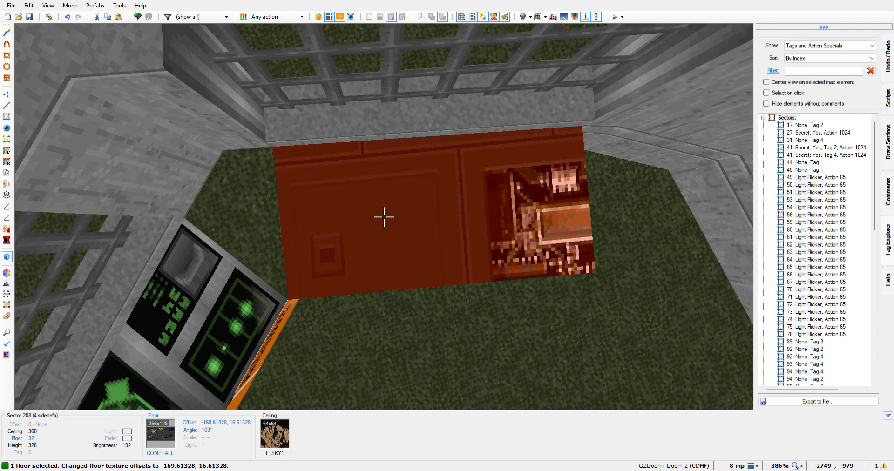
Shift the short strip's floor texture along the desk to offsets -48.61328, 16.61328
key("Right")
key("Right")
key("Right")
key("Right")
key("Right")
key("Right")
key("Right")
key("Right")
key("Right")
key("Right")
key("Right")
key("Right")
key("Right")
key("Right")
key("Right")
key("Right")
key("Right")
key("Right")
key("Right")
key("Right")
key("Right")
key("Right")
key("Right")
key("Right")
key("Right")
key("Right")
key("Right")
key("Right")
key("Right")
key("Right")
key("Right")
key("Right")
key("Right")
key("Right")
key("Right")
key("Right")
key("Right")
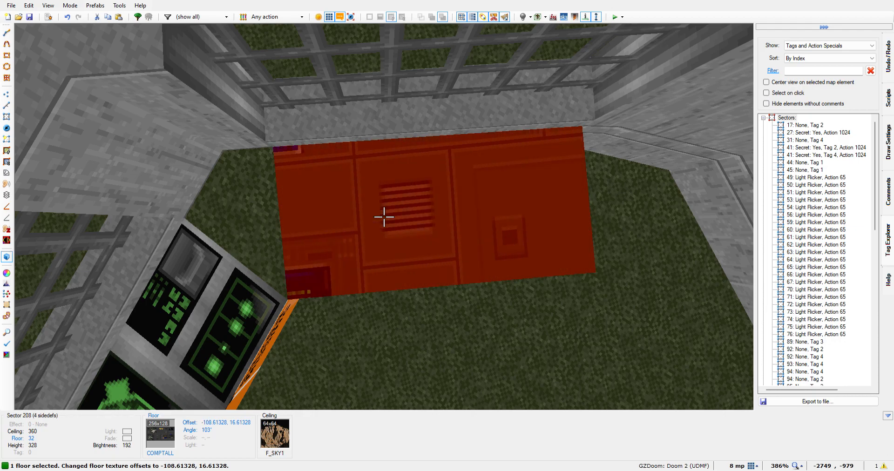
key("Right")
key("Right")
key("Right")
key("Right")
key("Right")
key("Right")
key("Right")
key("Right")
key("Right")
key("Right")
key("Right")
key("Right")
key("Right")
key("Right")
key("Right")
key("Right")
key("Right")
key("Right")
key("Right")
key("Right")
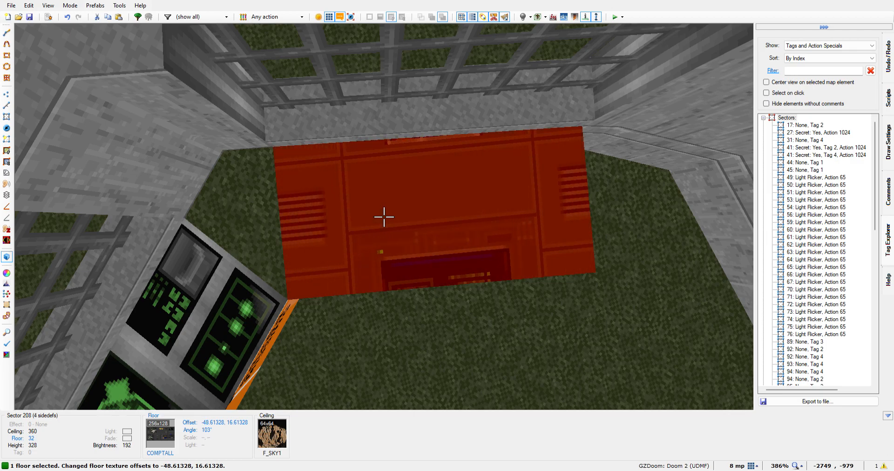
Move the short strip's floor texture across the desk to offsets -30.61328, 60.61328
key("Up")
key("Up")
key("Up")
key("Up")
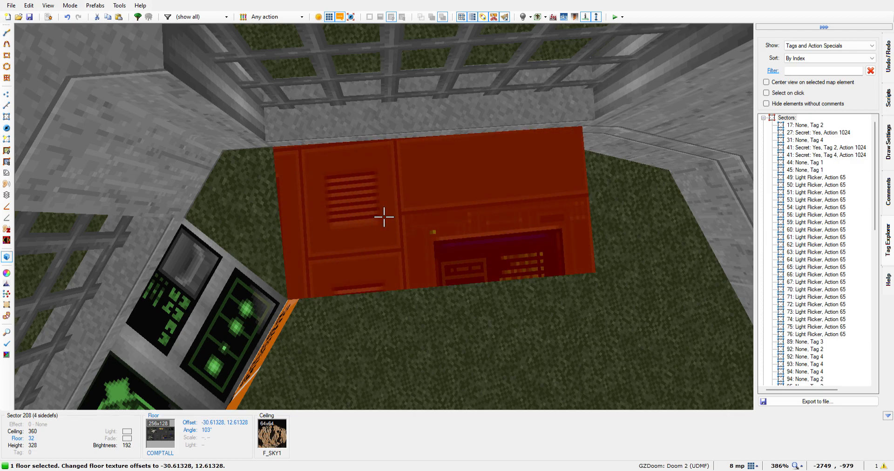
key("Down")
key("Down")
key("Down")
key("Down")
key("Down")
key("Down")
key("Down")
key("Down")
key("Down")
key("Down")
key("Down")
key("Down")
key("Down")
key("Down")
key("Down")
key("Down")
key("Down")
key("Down")
key("Down")
key("Down")
key("Down")
key("Down")
key("Down")
key("Down")
key("Down")
key("Down")
key("Down")
key("Down")
key("Down")
key("Down")
key("Down")
key("Down")
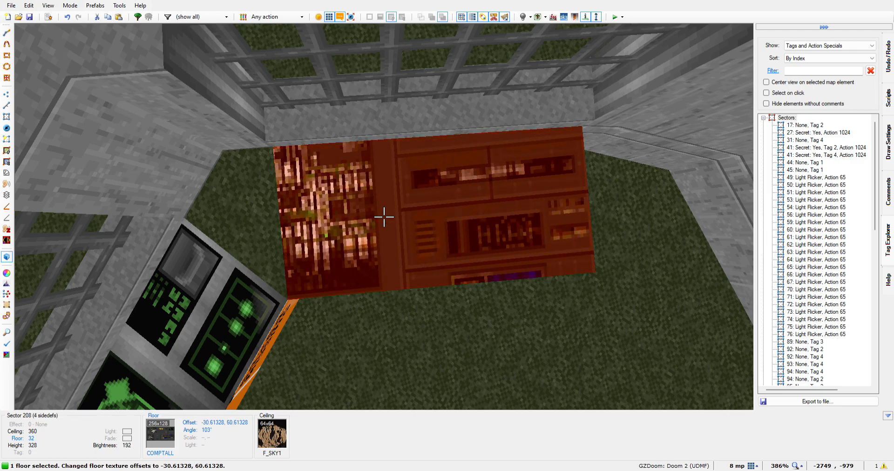
Try shifting the short strip's floor texture along the desk to offsets -1.61328, 61.61328
key("Right")
key("Right")
key("Right")
key("Right")
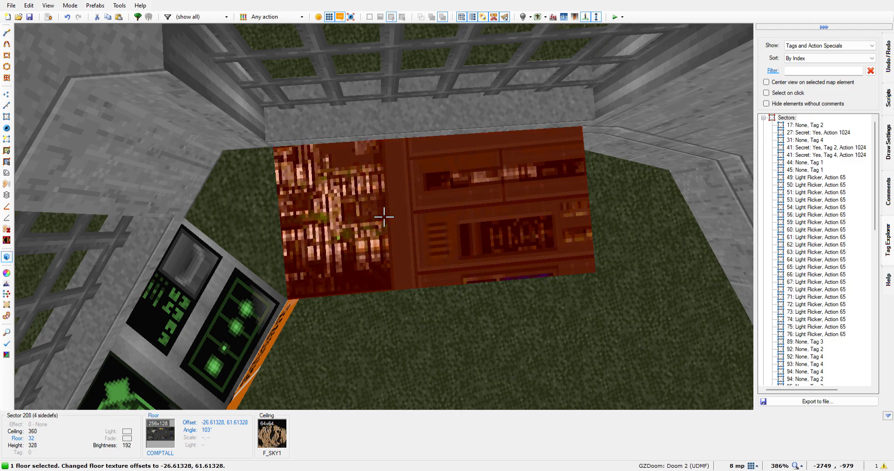
key("Right")
key("Right")
key("Right")
key("Right")
key("Right")
key("Right")
key("Right")
key("Right")
key("Right")
key("Right")
key("Right")
key("Right")
key("Right")
key("Right")
key("Right")
key("Right")
key("Right")
key("Right")
key("Right")
key("Right")
key("Left")
key("Left")
key("Left")
key("Left")
key("Left")
key("Left")
key("Left")
key("Left")
key("Left")
key("Left")
key("Left")
key("Left")
key("Left")
key("Left")
key("Left")
key("Left")
key("Left")
key("Left")
key("Left")
key("Left")
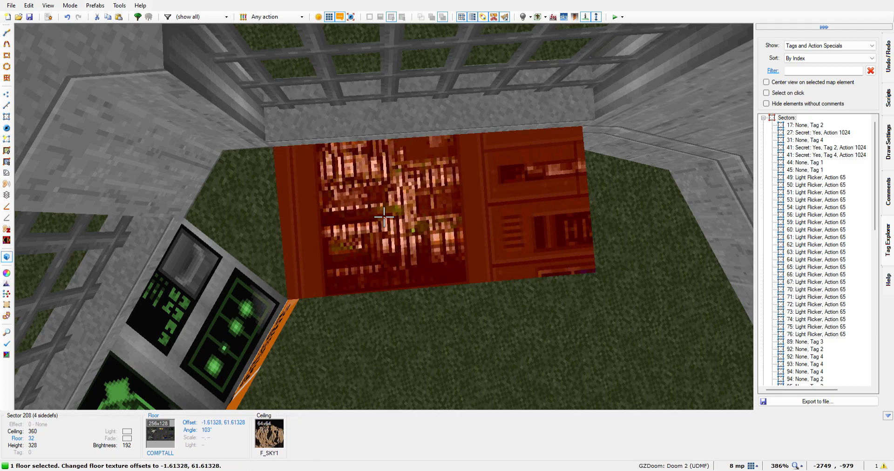
Shift the short strip's floor texture back along the desk to offsets -74.61328, 62.61328
key("Left")
key("Left")
key("Left")
key("Left")
key("Left")
key("Left")
key("Left")
key("Left")
key("Left")
key("Left")
key("Left")
key("Left")
key("Left")
key("Left")
key("Left")
key("Left")
key("Left")
key("Left")
key("Left")
key("Left")
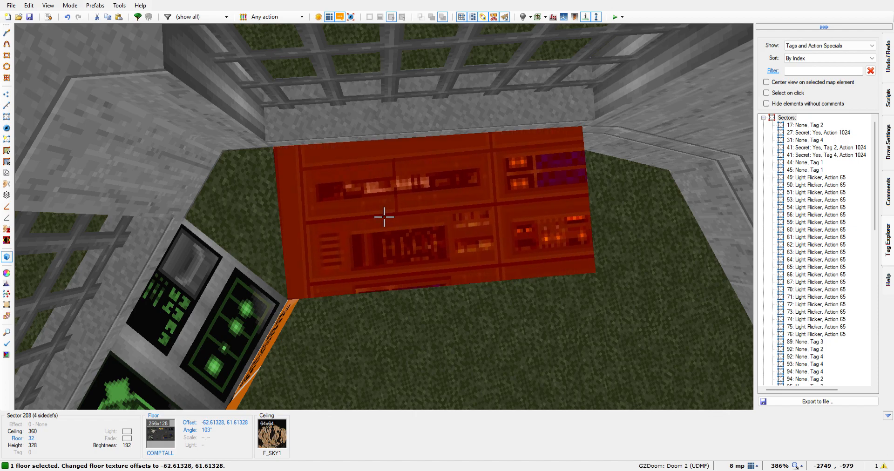
key("Left")
key("Left")
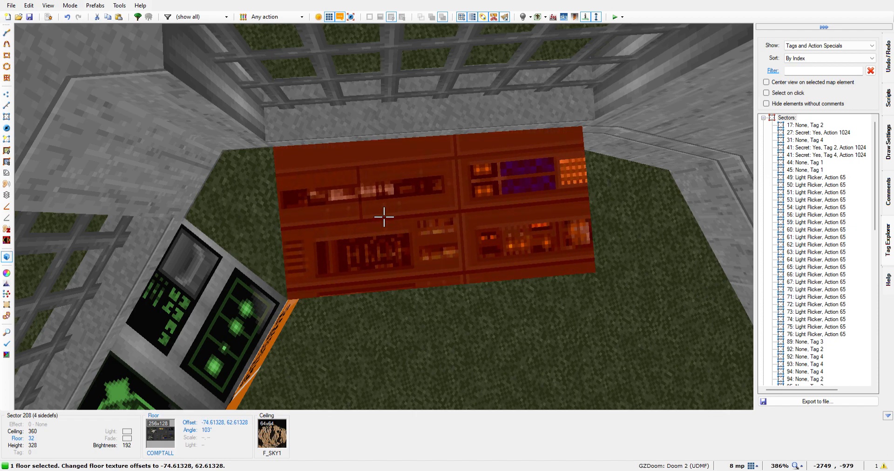
Adjust the short strip's floor texture across the desk to a vertical offset of 65.61328
key("Up")
key("Up")
key("Up")
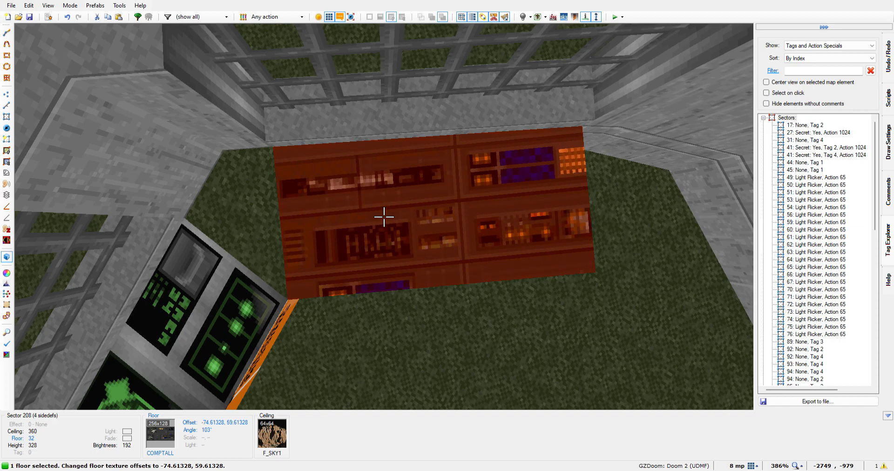
key("Down")
key("Down")
key("Down")
key("Down")
key("Down")
key("Down")
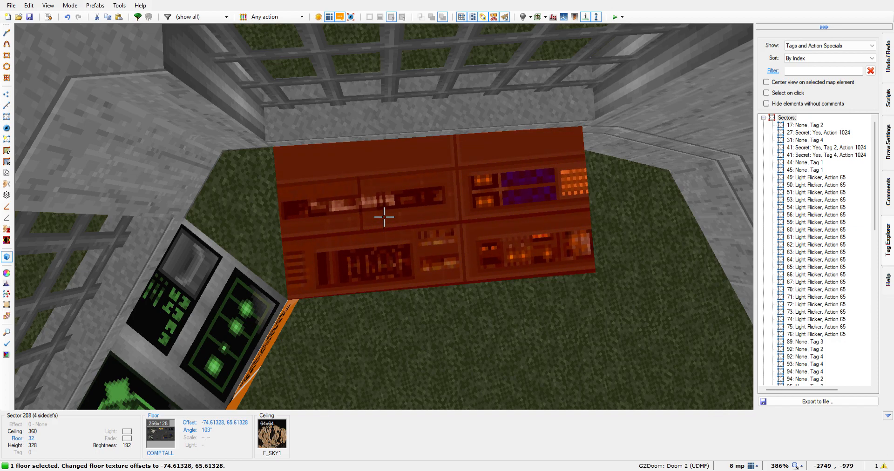
Set the short strip's horizontal floor texture offset to -78.61328 and deselect the floor
key("Left")
key("Left")
key("Left")
key("Left")
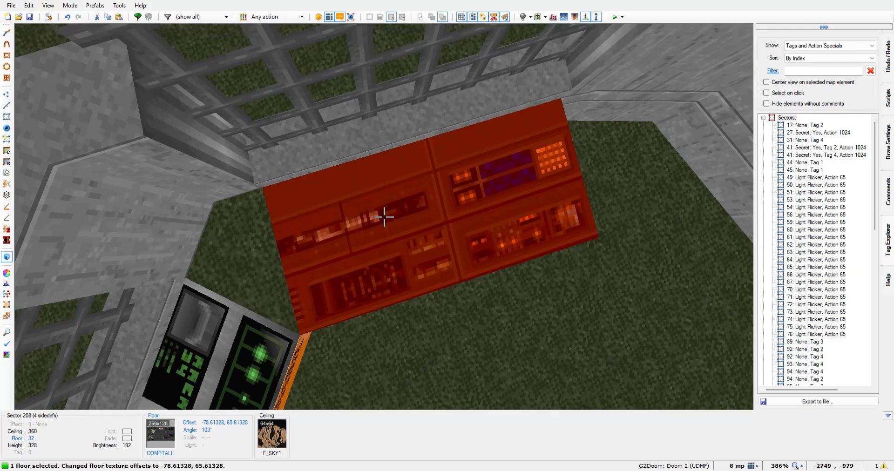
left_click(384, 217)
key("s")
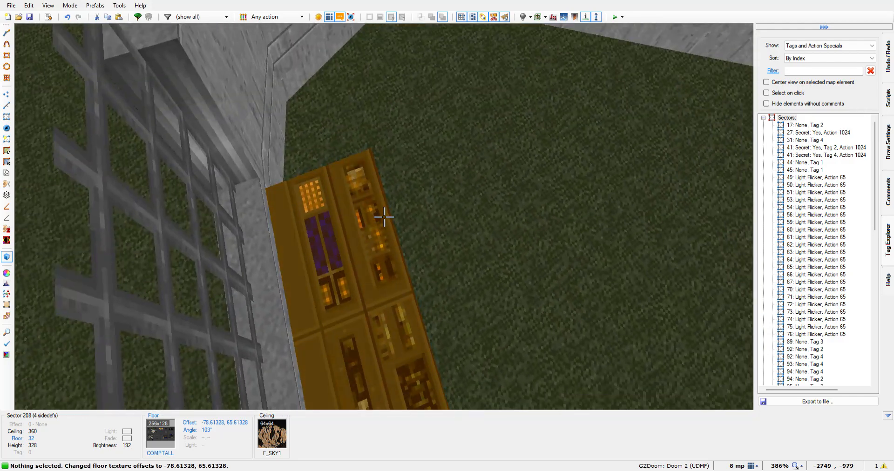
Select the inner front faces of all three console desks and assign them the COMPSTA1 texture
key("w")
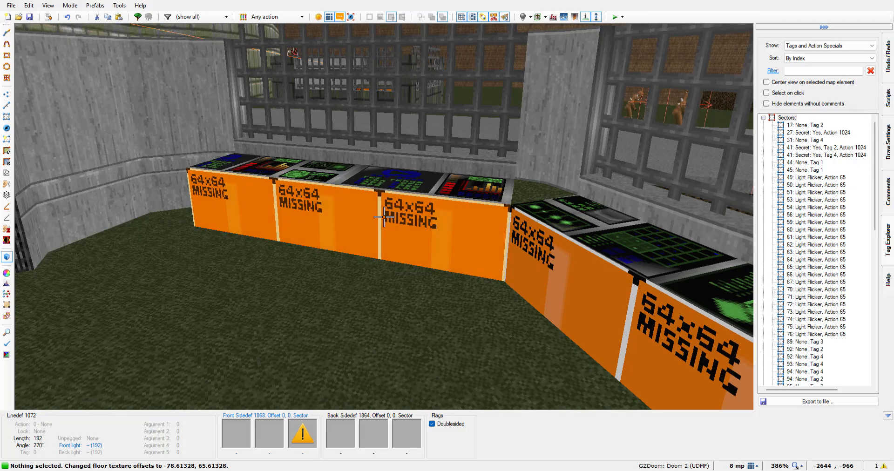
left_click(384, 217)
key("w")
left_click(384, 217)
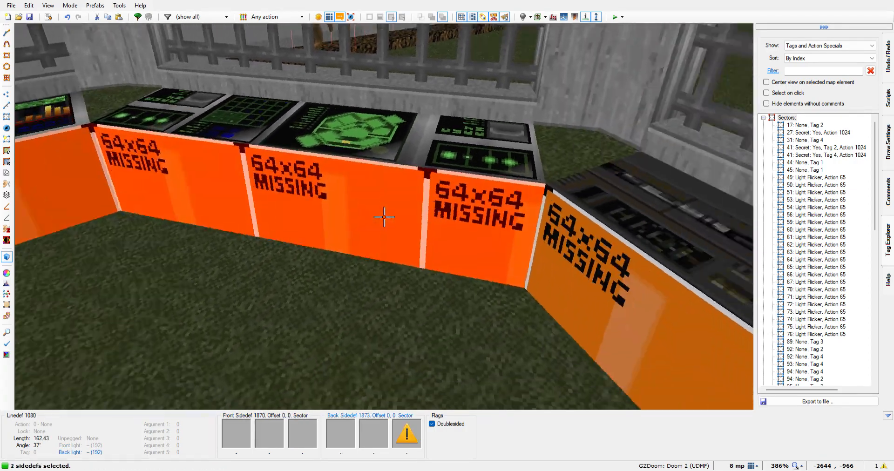
left_click(384, 217)
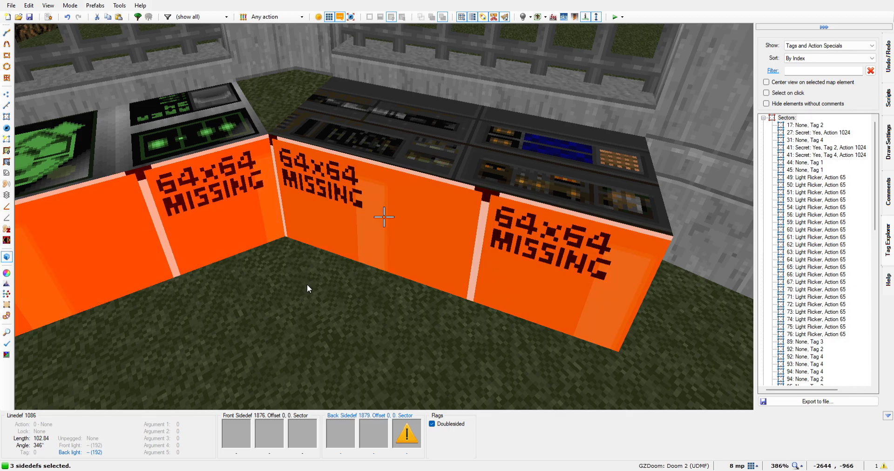
key("Return")
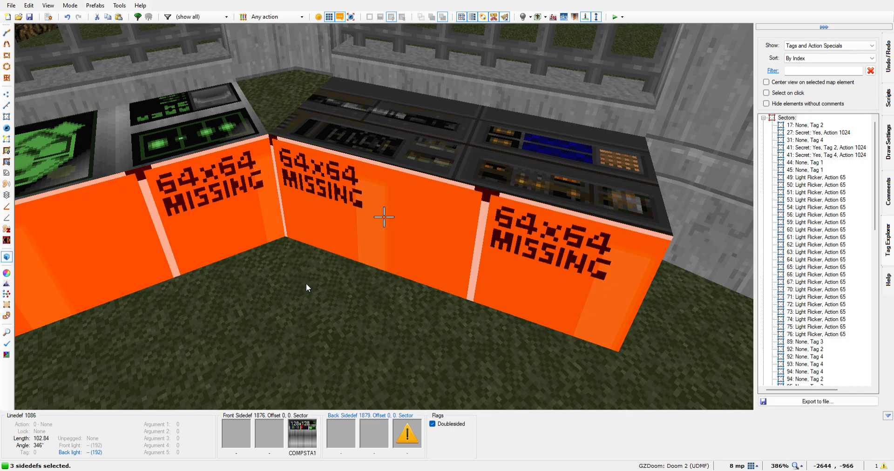
left_click(487, 392)
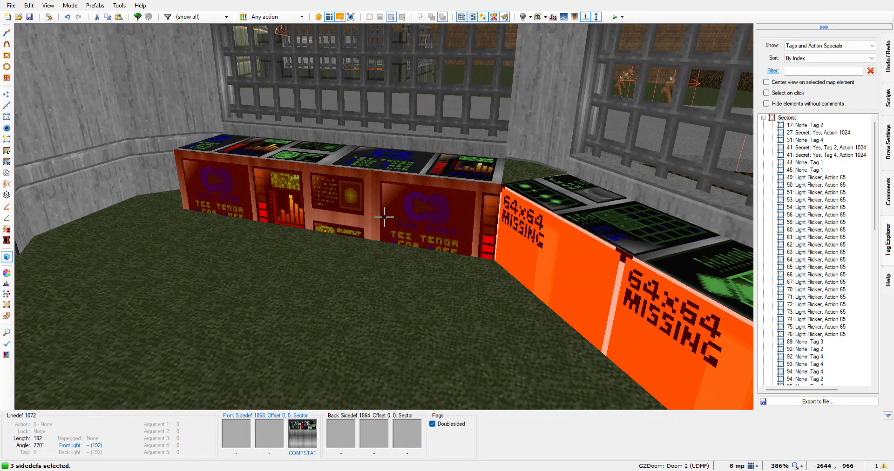
Shift the 192-unit desk's front texture to a vertical offset of 73 so only plain metal shows
key("Up")
key("Up")
key("Up")
key("Up")
key("Up")
key("Up")
key("Up")
key("Up")
key("Up")
key("Up")
key("Up")
key("Up")
key("Up")
key("Up")
key("Up")
key("Up")
key("Up")
key("Up")
key("Up")
key("Up")
key("Up")
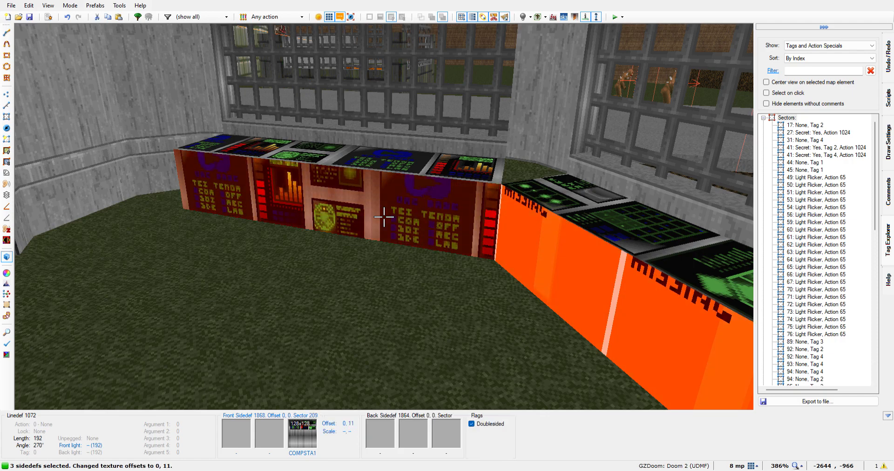
key("Up")
key("Up")
key("Up")
key("Up")
key("Up")
key("Up")
key("Up")
key("Up")
key("Up")
key("Up")
key("Up")
key("Up")
key("Up")
key("Up")
key("Up")
key("Up")
key("Up")
key("Up")
key("Up")
key("Up")
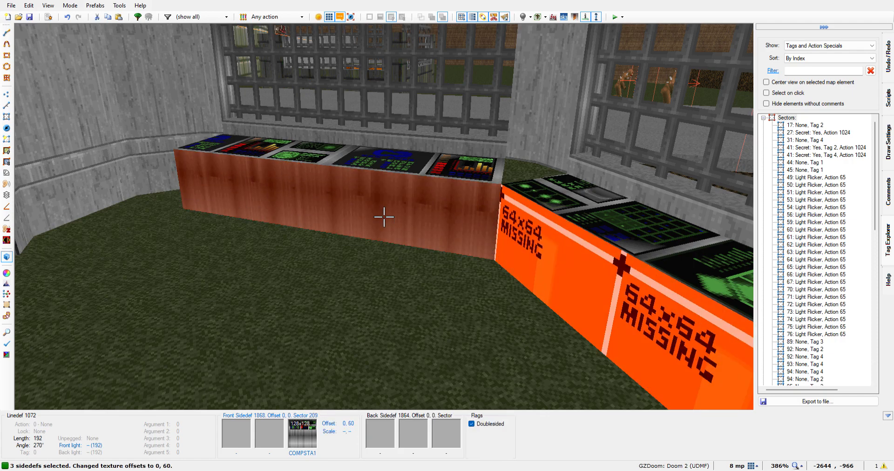
key("Up")
key("Up")
key("Up")
key("Up")
key("Up")
key("Up")
key("Up")
key("Up")
key("Up")
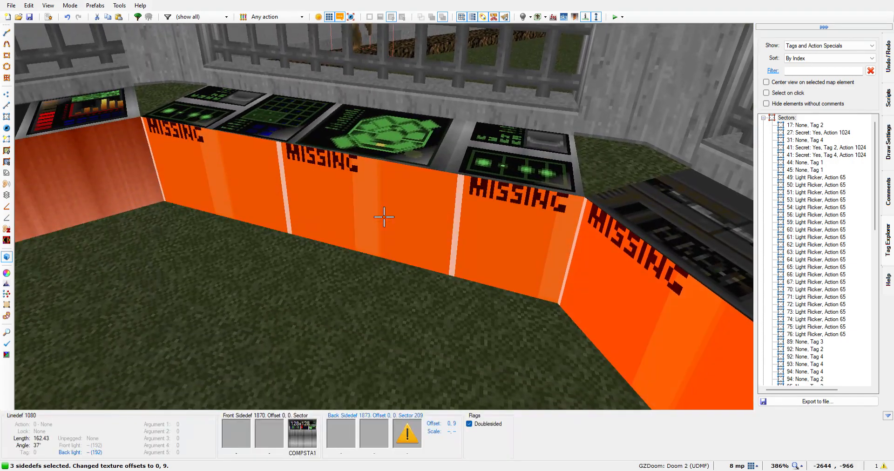
Copy the COMPSTA1 texture onto the two still untextured desk fronts and deselect the 192-unit desk's front
middle_click(384, 217)
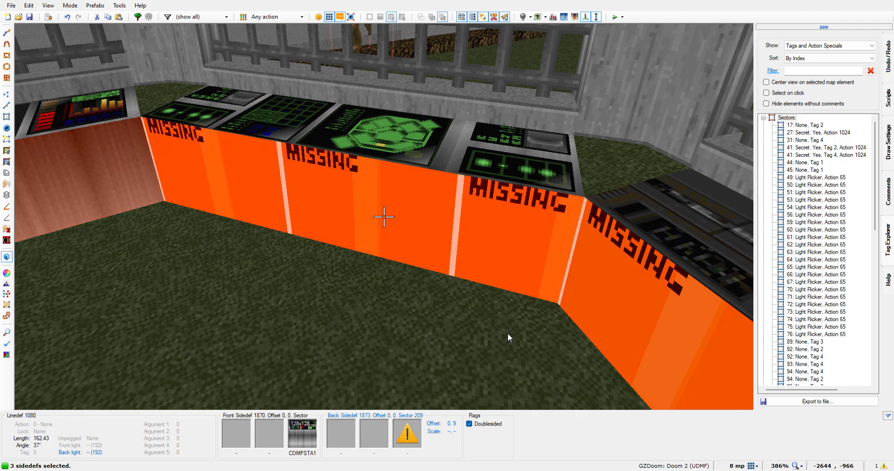
key("ctrl+v")
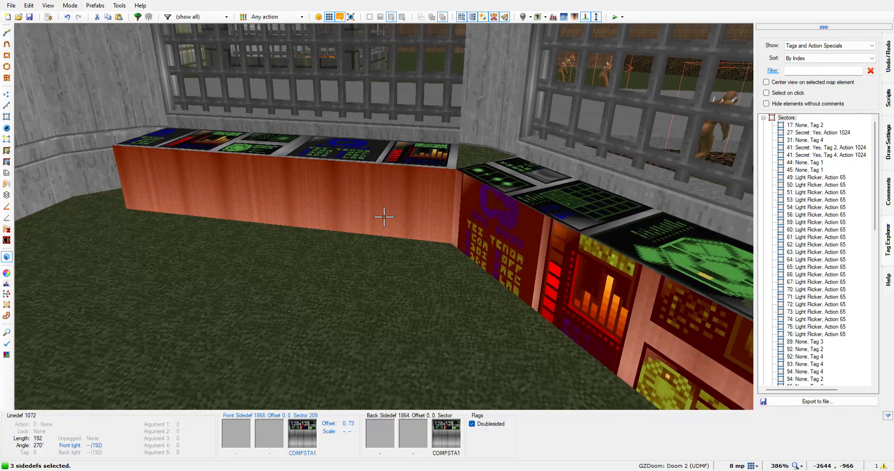
left_click(383, 216)
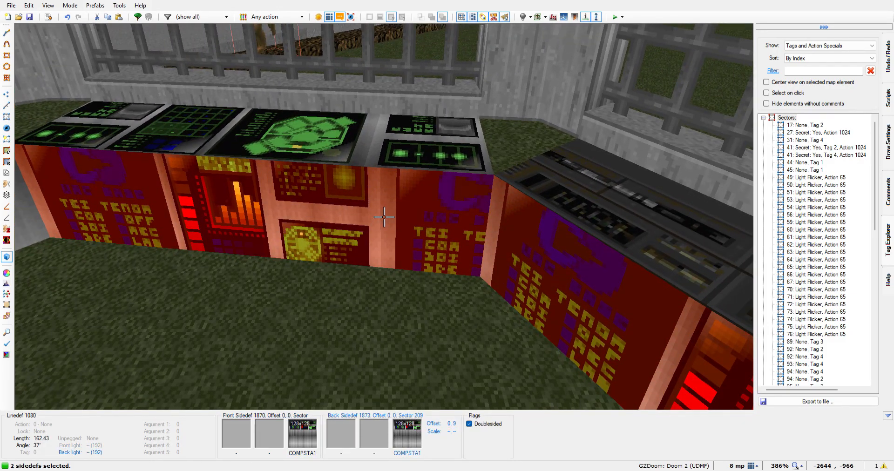
Set the vertical texture offset of the other two desk fronts to 76 and deselect them
key("Up")
key("Up")
key("Up")
key("Up")
key("Up")
key("Up")
key("Up")
key("Up")
key("Up")
key("Up")
key("Up")
key("Up")
key("Up")
key("Up")
key("Up")
key("Up")
key("Up")
key("Up")
key("Up")
key("Up")
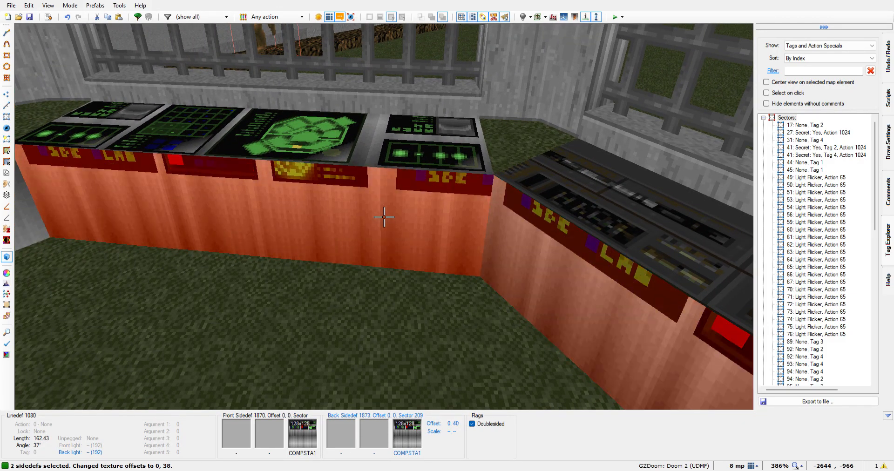
key("Up")
key("Up")
key("Up")
key("Up")
key("Up")
key("Up")
key("Up")
key("Up")
key("Up")
key("Up")
key("Up")
key("Up")
key("Up")
key("Up")
key("Up")
key("Up")
key("Up")
key("Up")
key("Up")
key("Up")
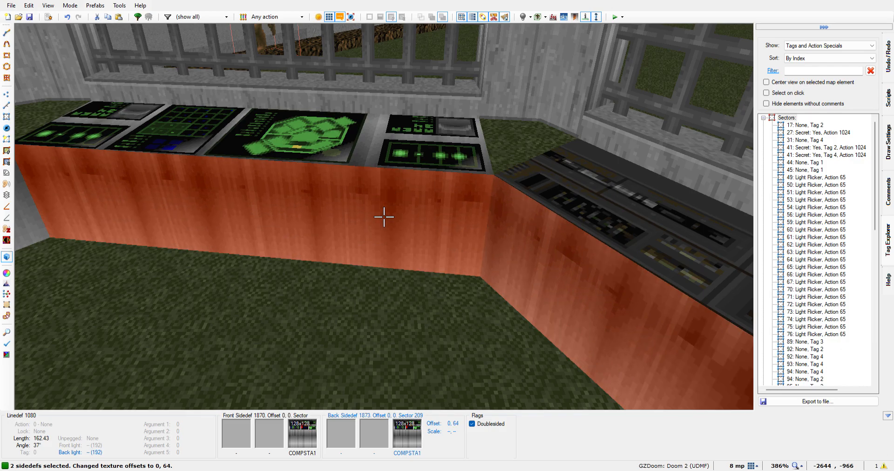
key("Up")
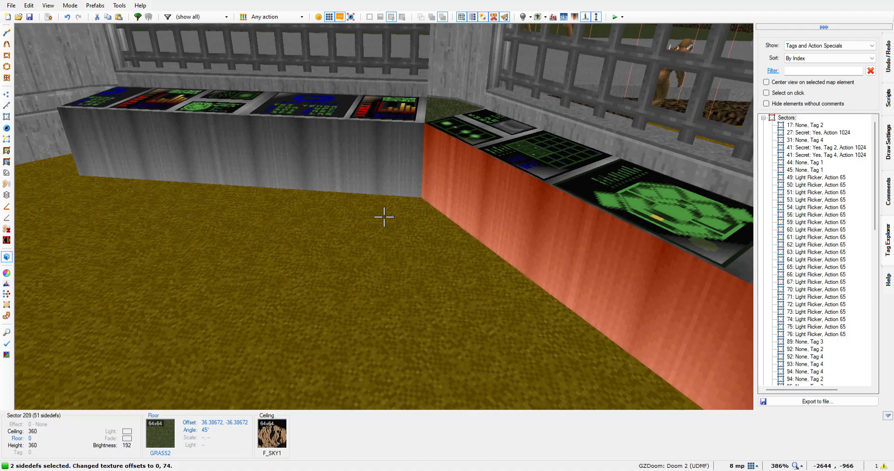
key("Up")
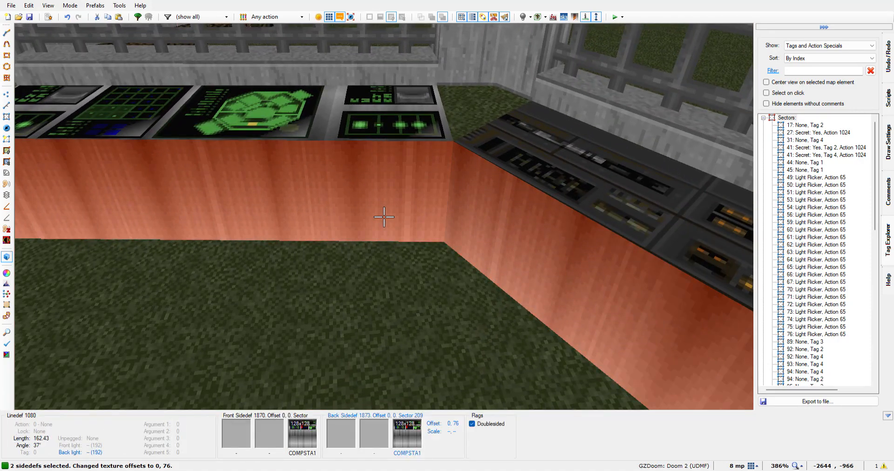
key("Up")
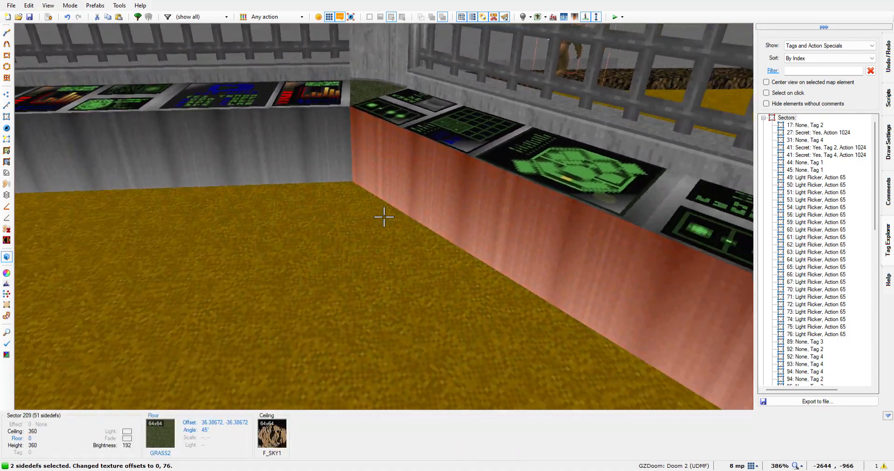
left_click(384, 217)
left_click(384, 216)
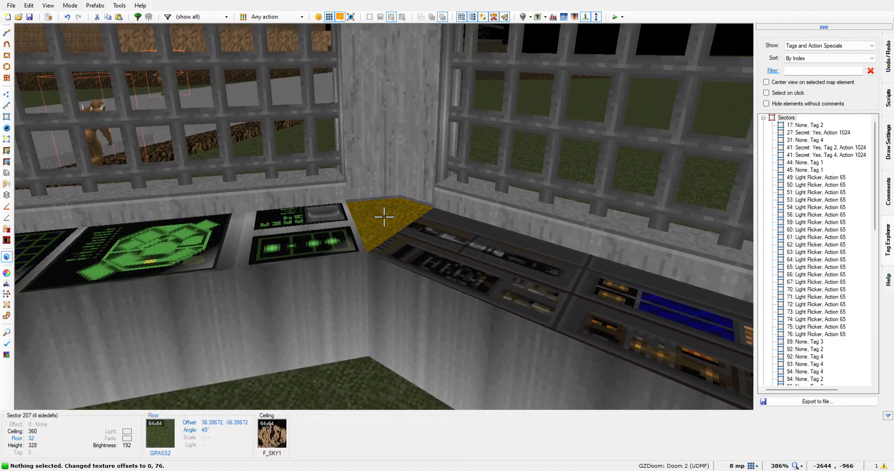
Paste the COMPSTA1 texture onto the two grass corner floors between the desks and deselect them
left_click(384, 217)
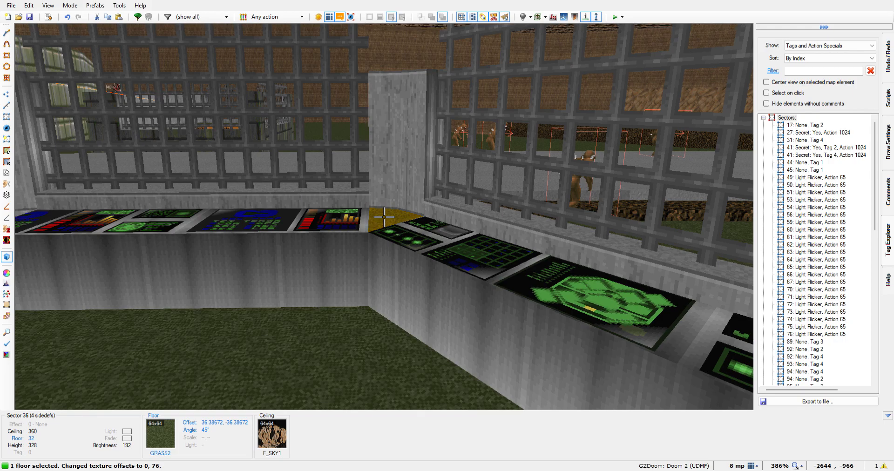
left_click(384, 217)
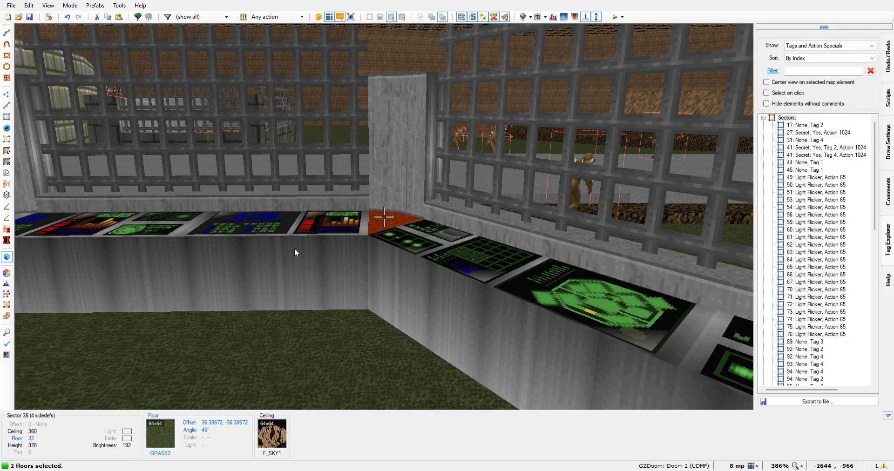
key("ctrl+v")
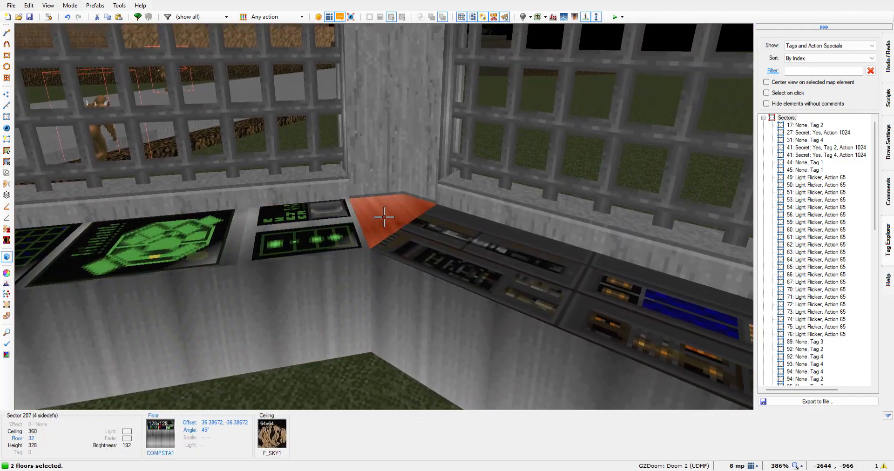
left_click(384, 216)
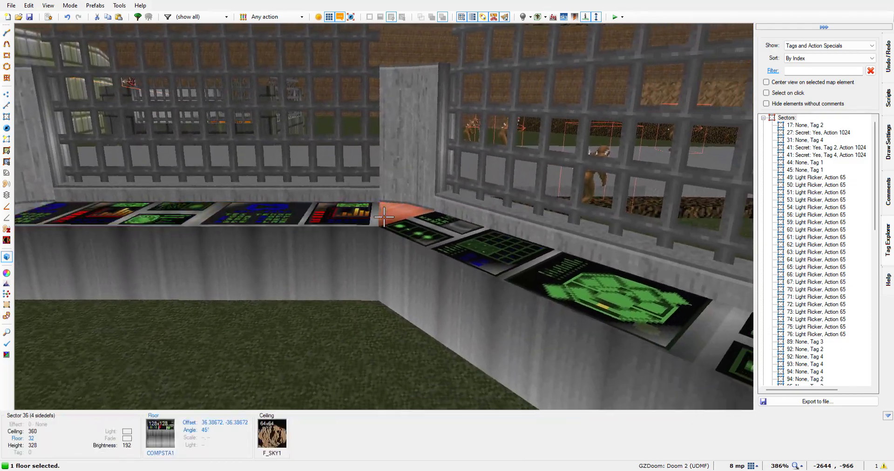
left_click(383, 217)
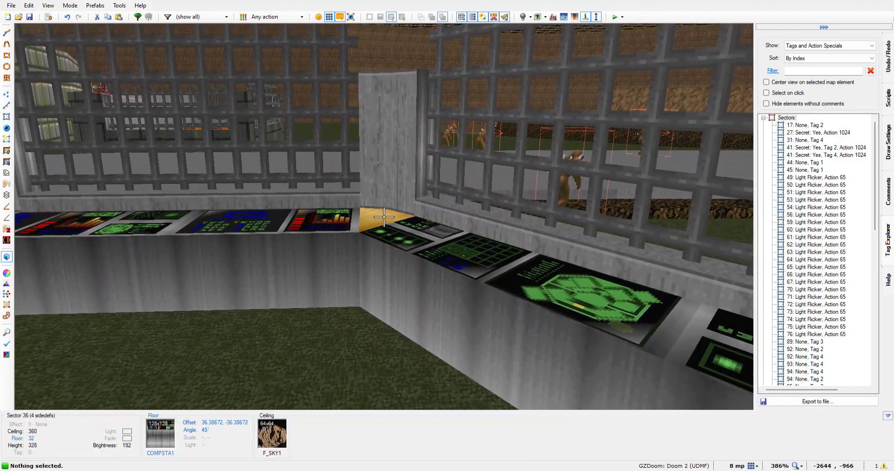
key("s")
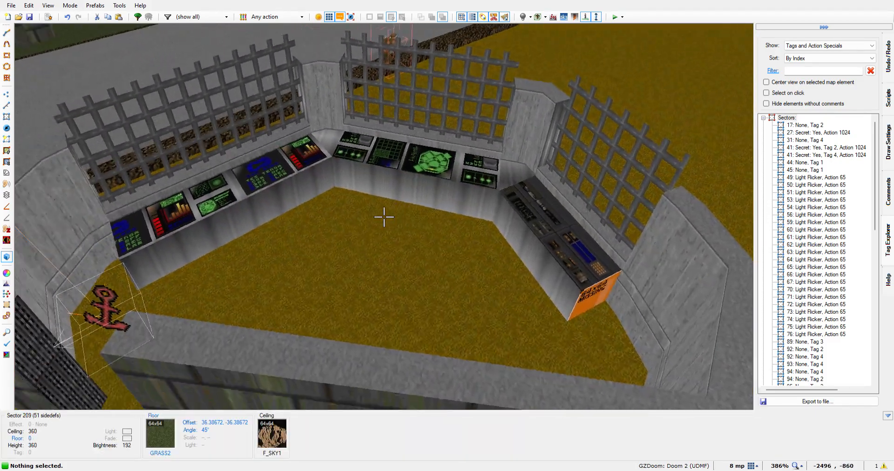
key("w")
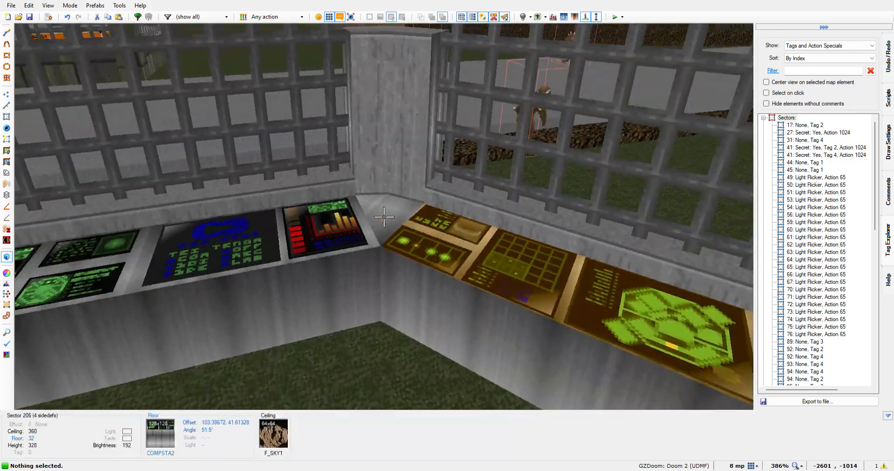
Draw a 56 by 40 unit rectangle across the horizontal strip sector at the second building's corner, splitting the strip into three sections
key("e")
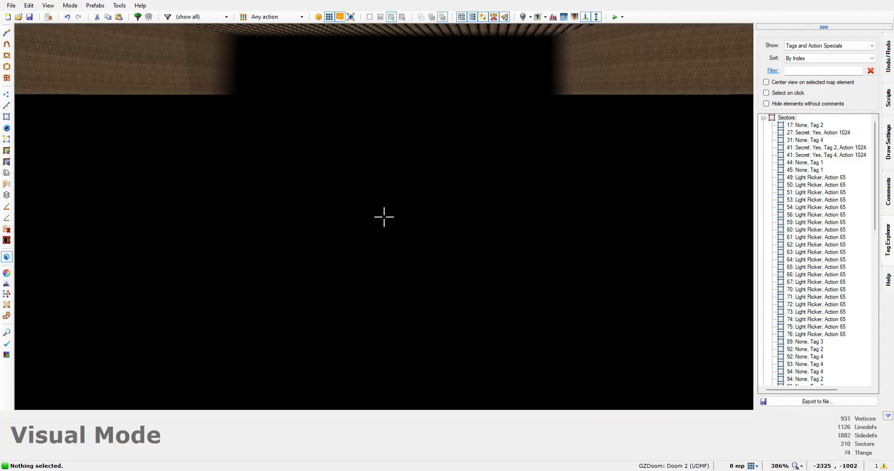
key("w")
key("w")
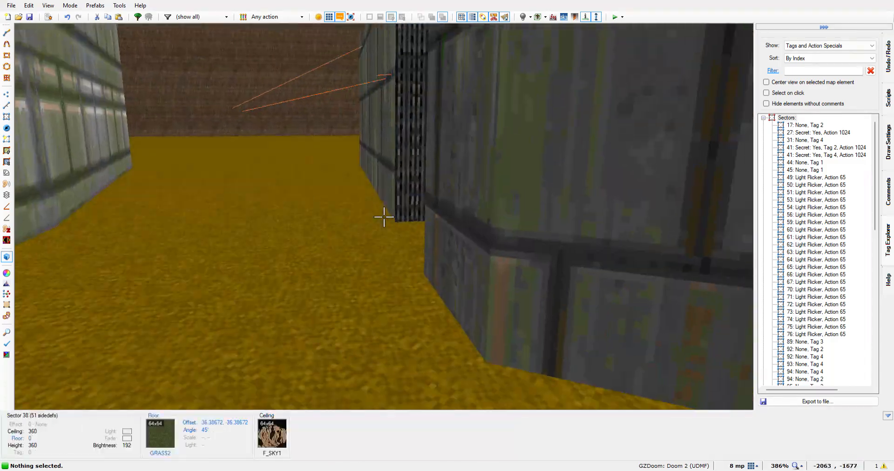
key("e")
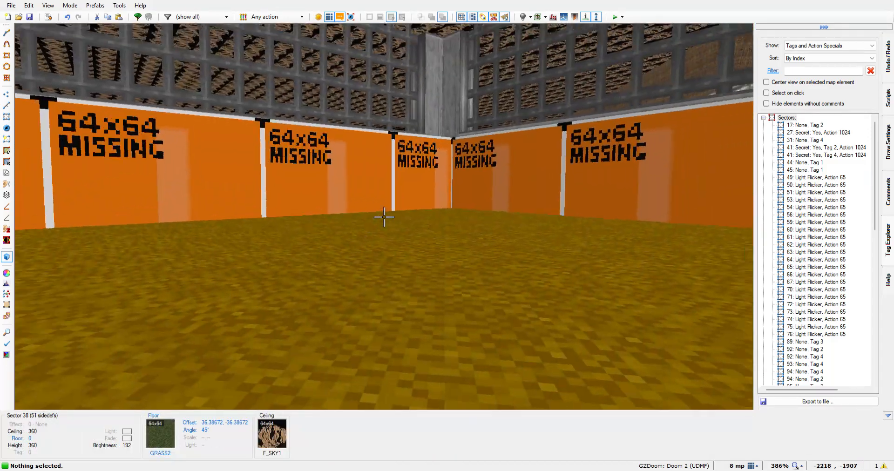
key("w")
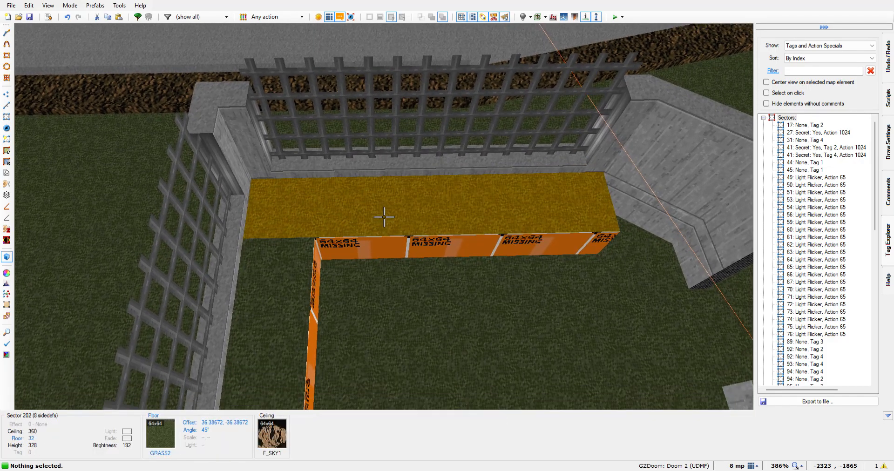
key("w")
key("Up")
key("Up")
key("Up")
key("Up")
key("Right")
key("Right")
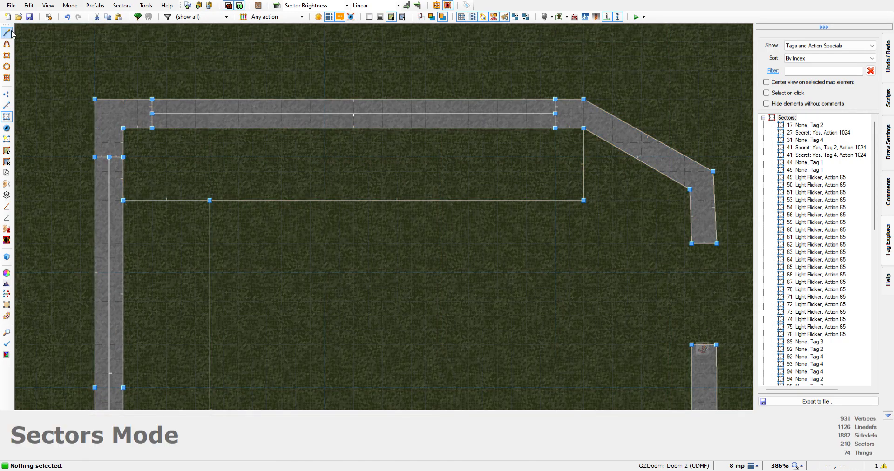
left_click(7, 33)
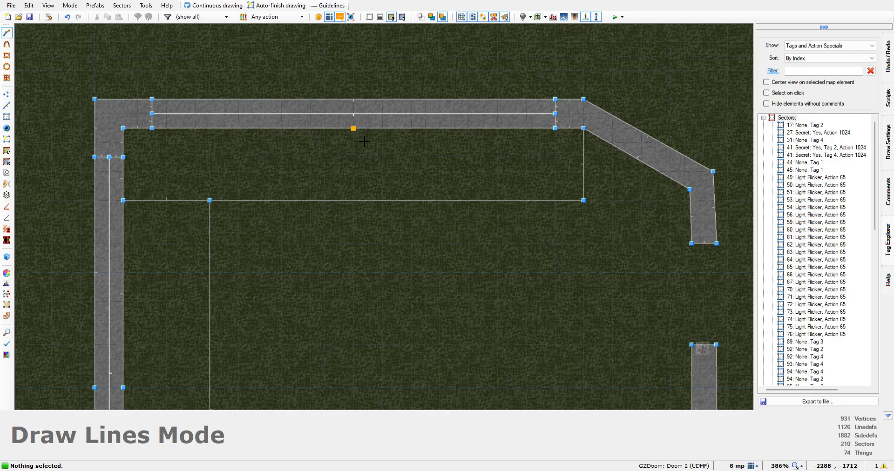
left_click(300, 139)
left_click(299, 200)
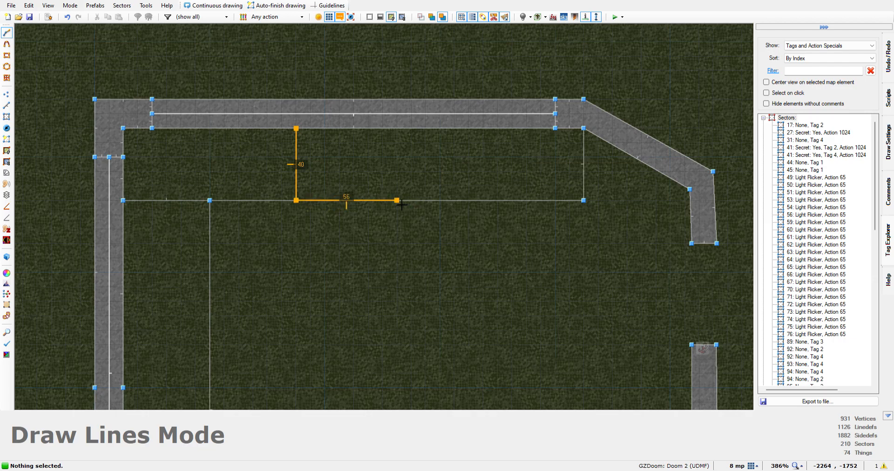
left_click(397, 201)
left_click(396, 128)
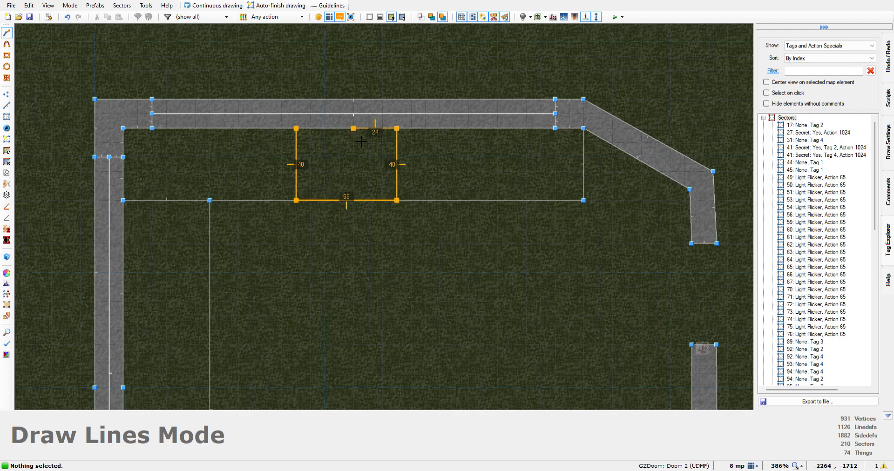
left_click(296, 130)
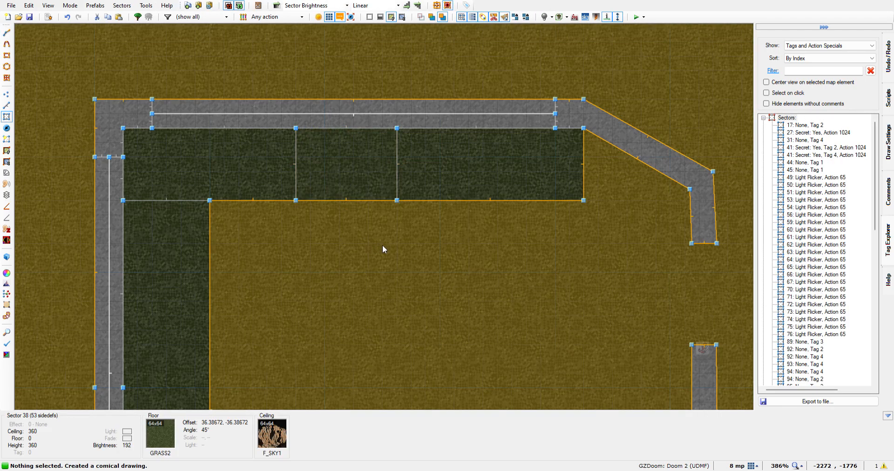
Replace the grass on the new 56-unit middle section's floor with the SW2COMM switch texture
key("q")
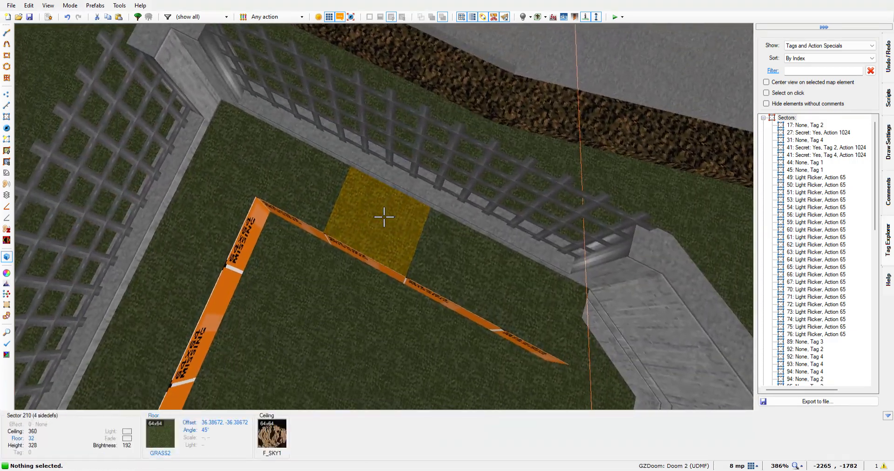
left_click(384, 216)
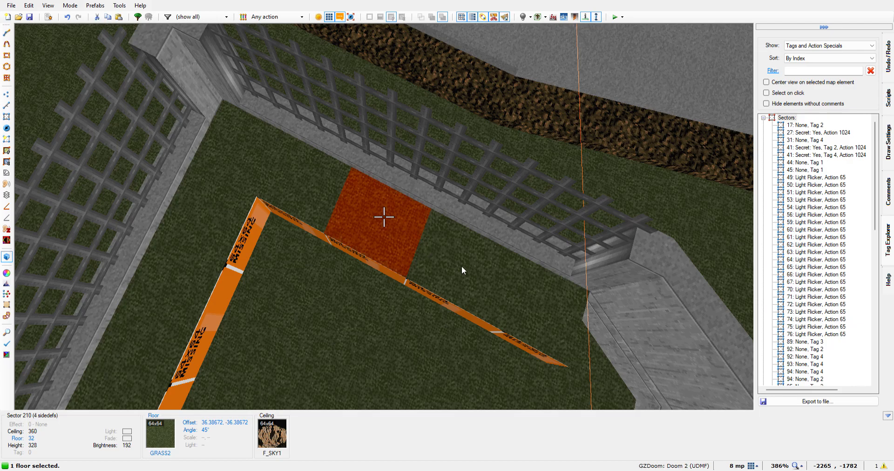
key("Delete")
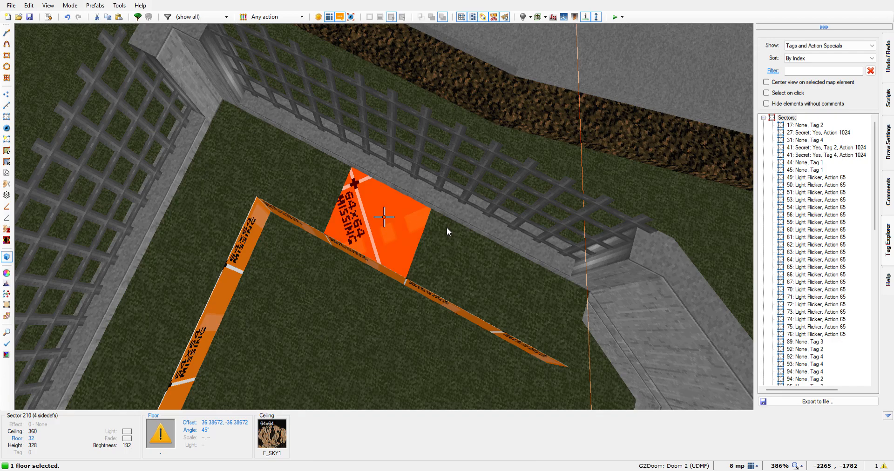
key("ctrl+v")
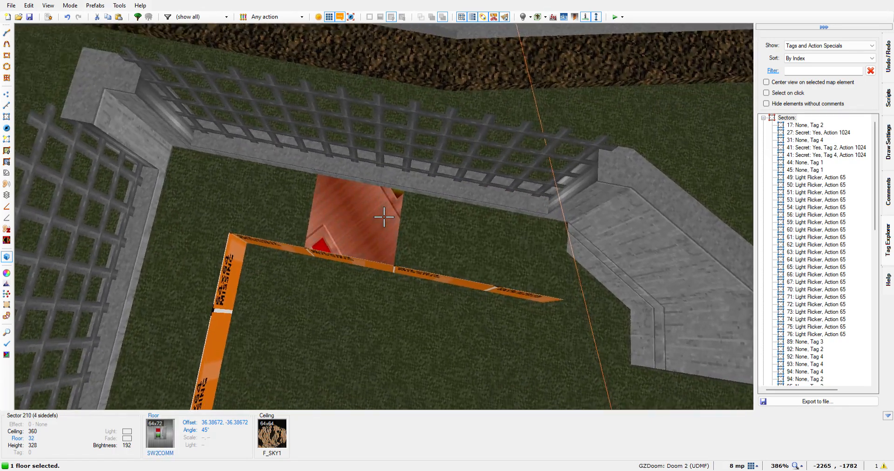
Shift the SW2COMM floor texture to offsets 41.38672, -5.38672 to bring the switch panel into the middle of the section
key("Up")
key("Up")
key("Up")
key("Up")
key("Up")
key("Up")
key("Up")
key("Up")
key("Up")
key("Up")
key("Up")
key("Up")
key("Up")
key("Up")
key("Up")
key("Up")
key("Up")
key("Up")
key("Up")
key("Up")
key("Down")
key("Right")
key("Right")
key("Right")
key("Right")
key("Right")
key("Right")
key("Right")
key("Right")
key("Right")
key("Right")
key("Right")
key("Down")
key("Down")
key("Down")
key("Down")
key("Down")
key("Down")
key("Down")
key("Down")
key("Down")
key("Down")
key("Down")
key("Down")
key("Down")
key("Down")
key("Right")
key("Right")
key("Right")
key("Down")
key("Right")
key("Down")
key("Right")
key("Down")
key("Right")
key("Down")
key("Down")
key("Down")
key("Down")
key("Right")
key("Right")
key("Right")
key("Right")
key("Right")
key("Right")
key("Right")
key("Right")
key("Right")
key("Right")
key("Right")
key("Right")
key("Right")
key("Right")
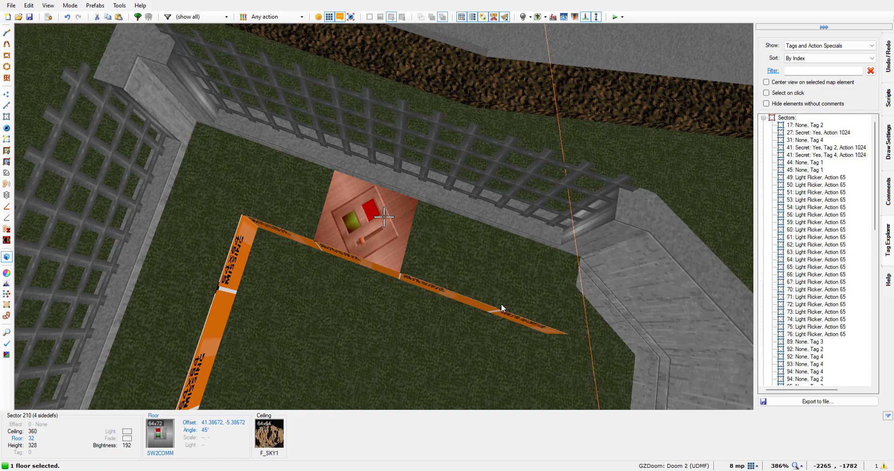
Reset the switch floor texture's rotation to 0, centre the panel with offsets 18.38672, -42.38672 and deselect the floor
left_click(338, 312)
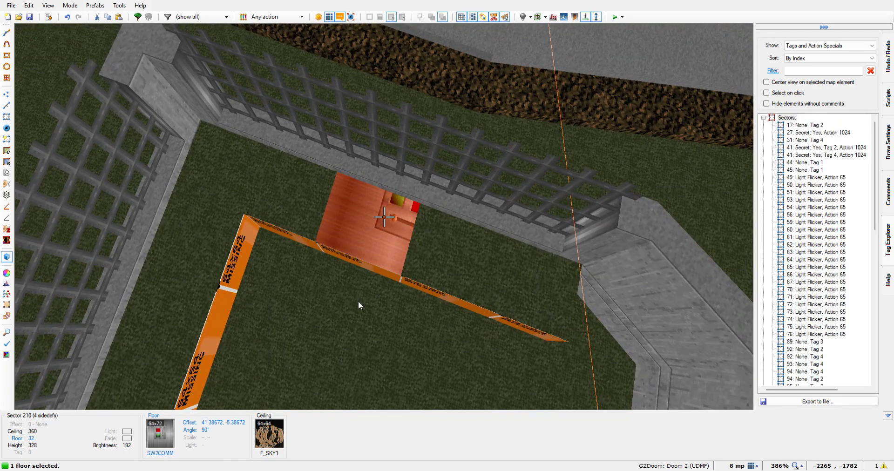
left_click(329, 309)
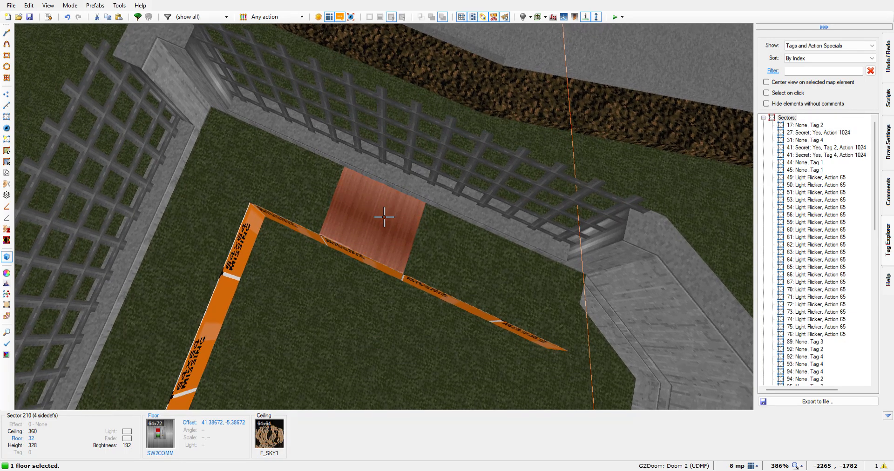
key("Down")
key("Down")
key("Down")
key("Down")
key("Down")
key("Down")
key("Down")
key("Down")
key("Down")
key("Down")
key("Down")
key("Down")
key("Down")
key("Down")
key("Down")
key("Down")
key("Down")
key("Down")
key("Down")
key("Down")
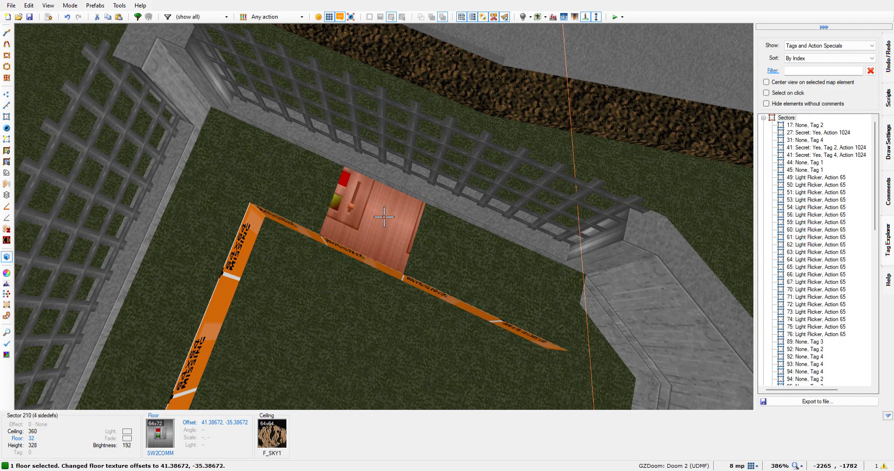
key("Down")
key("Down")
key("Down")
key("Down")
key("Down")
key("Down")
key("Down")
key("Right")
key("Right")
key("Right")
key("Right")
key("Right")
key("Right")
key("Right")
key("Right")
key("Right")
key("Right")
key("Right")
key("Right")
key("Right")
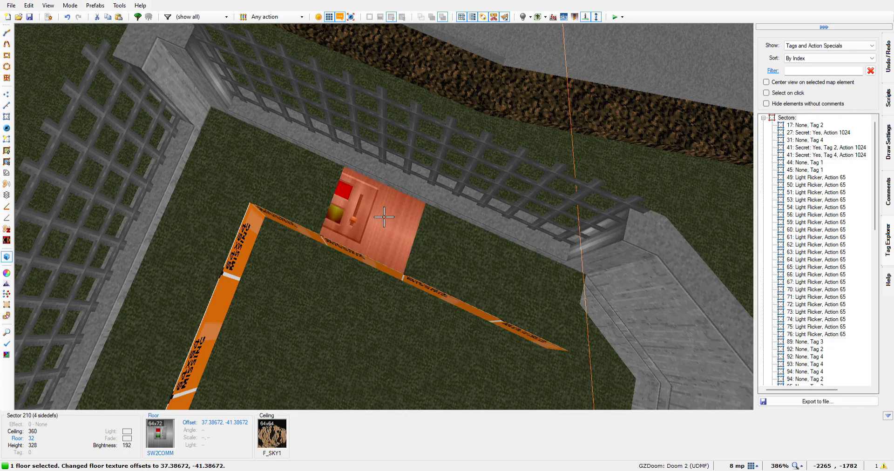
key("Right")
key("Right")
key("Right")
key("Right")
key("Right")
key("Right")
key("Right")
key("Right")
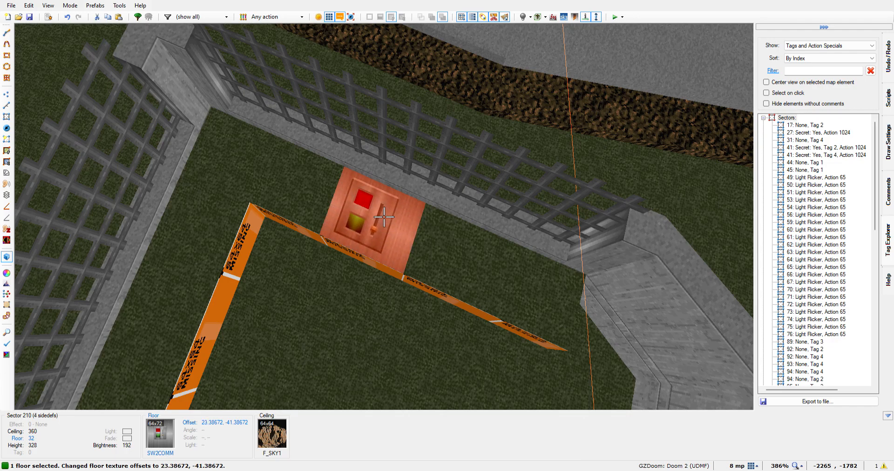
key("Down")
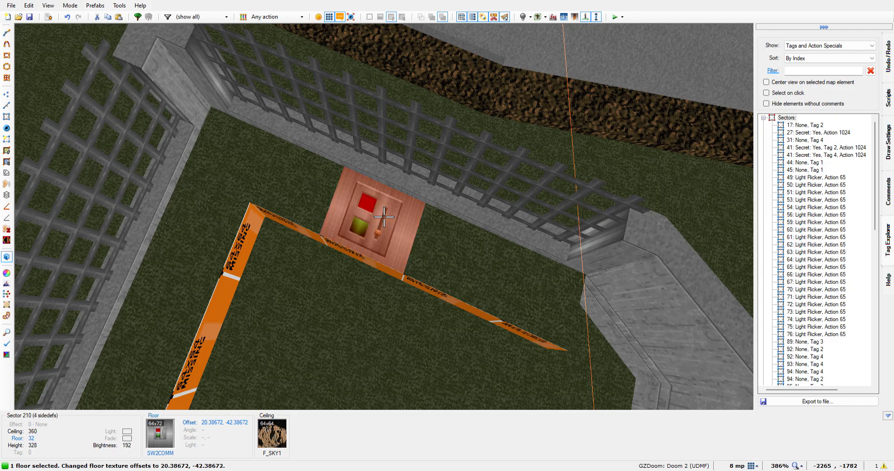
key("Right")
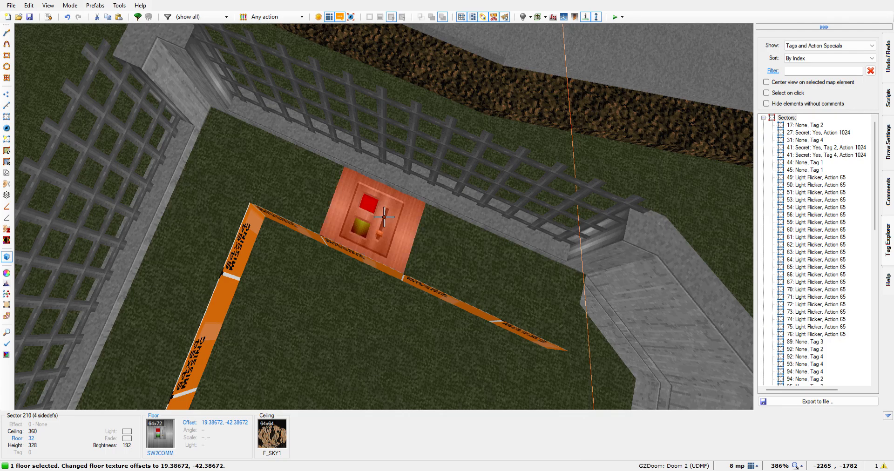
key("Right")
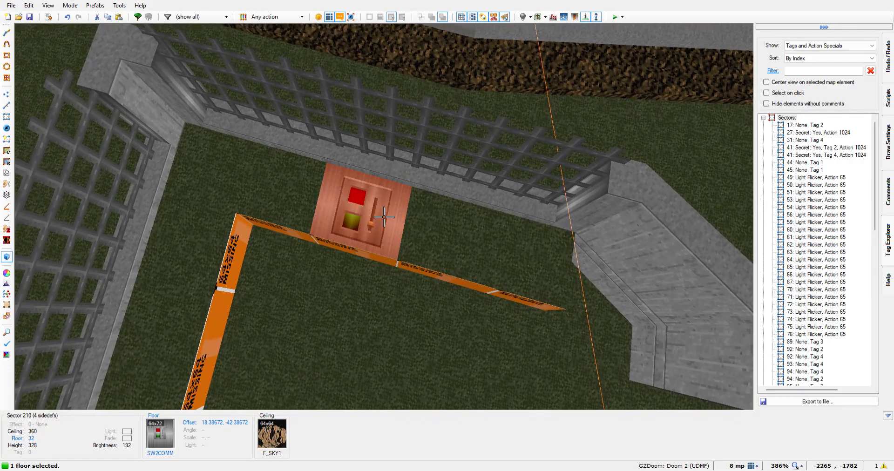
left_click(384, 217)
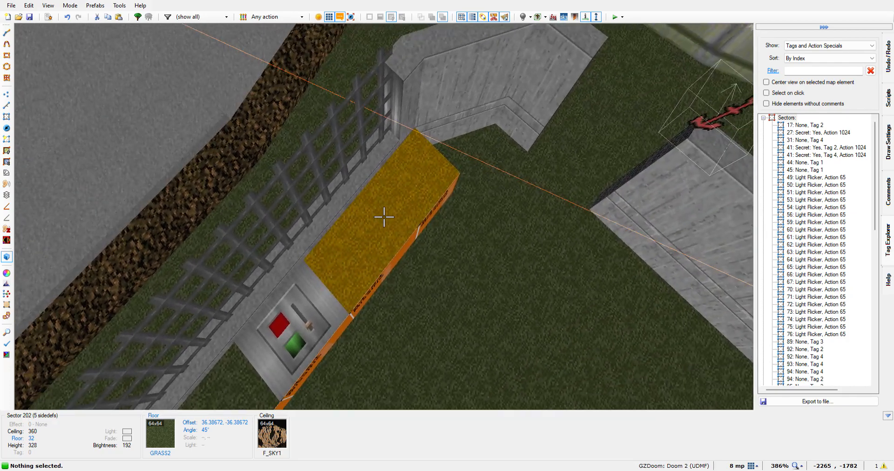
Apply the COMPSTA1 texture to the grass floor section between the switch and the angled wall, and reset its rotation to 0
left_click(384, 217)
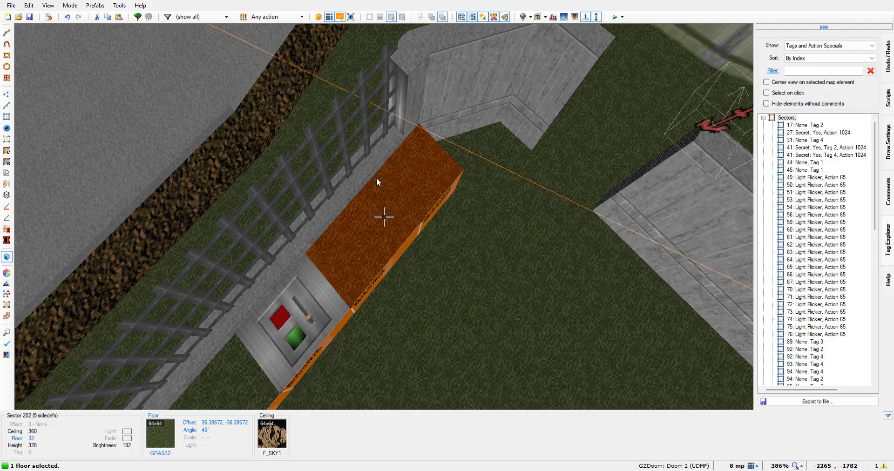
key("ctrl+v")
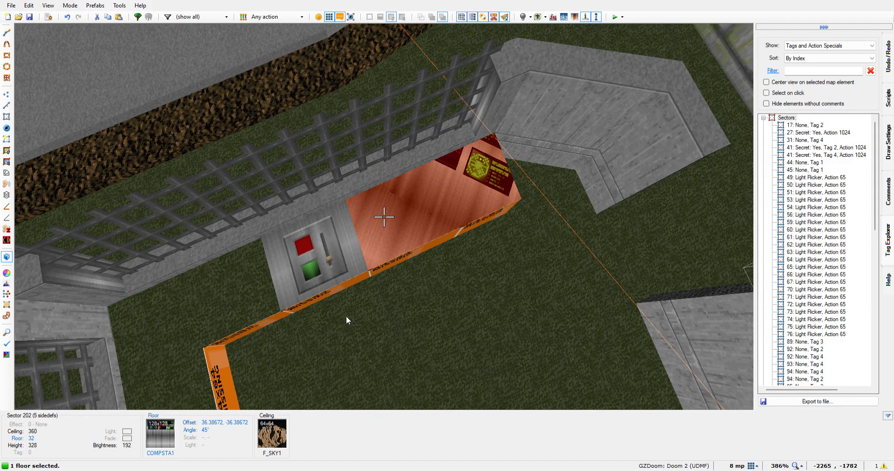
left_click(330, 308)
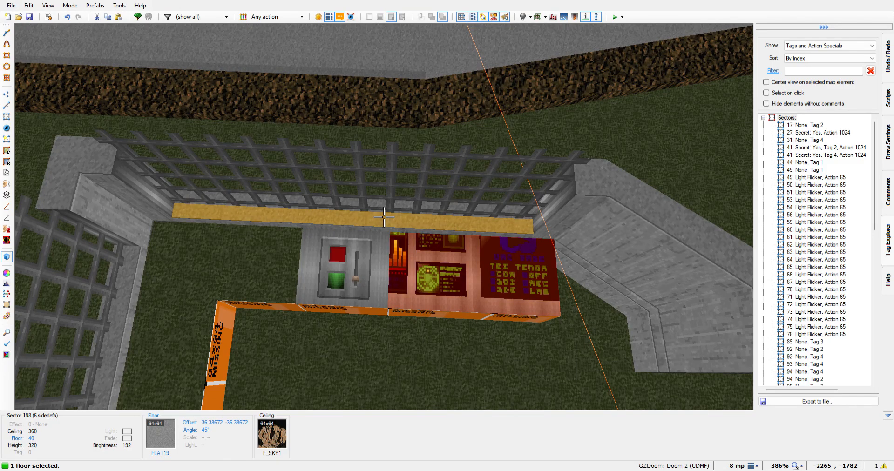
Align the COMPSTA1 floor's computer screens beside the switch with texture offsets 93.38672, -44.38672 and deselect the floor
key("Down")
key("Down")
key("Down")
key("Down")
key("Down")
key("Down")
key("Down")
key("Down")
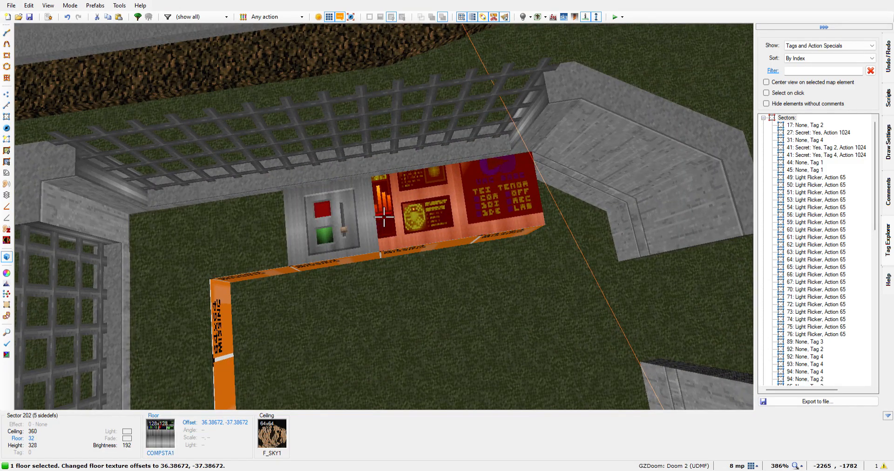
key("Left")
key("Left")
key("Left")
key("Left")
key("Left")
key("Left")
key("Left")
key("Left")
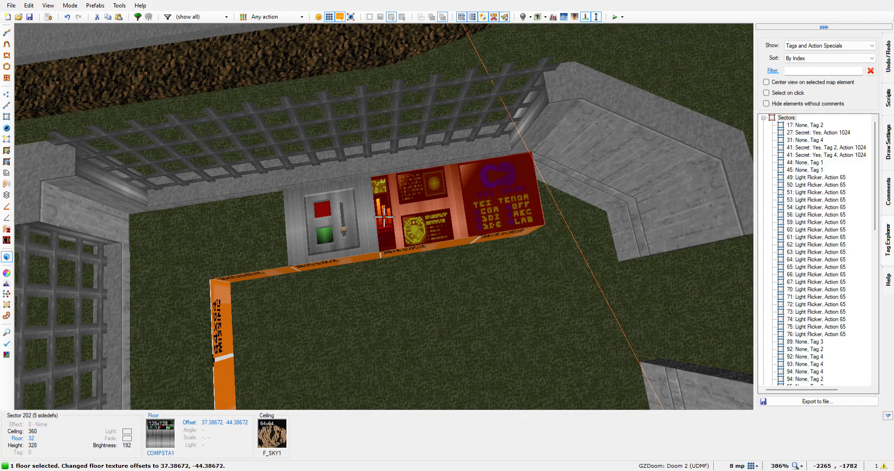
key("Left")
key("Left")
key("Left")
key("Left")
key("Left")
key("Left")
key("Left")
key("Left")
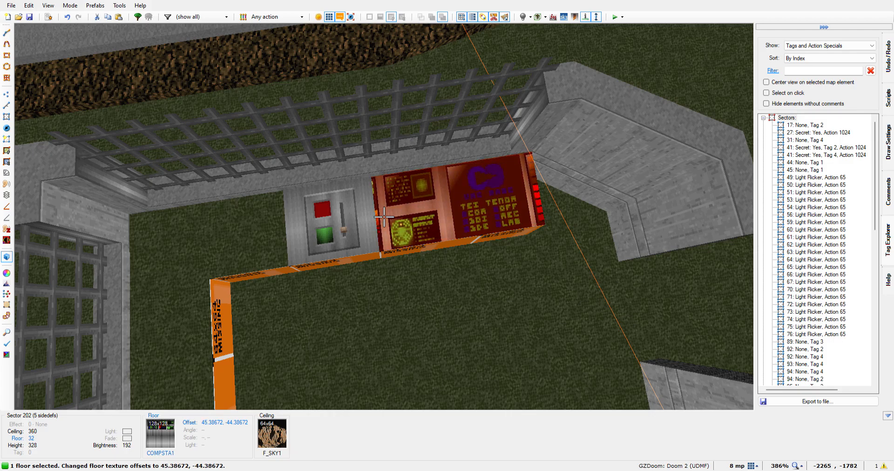
key("Left")
key("Left")
key("Left")
key("Left")
key("Left")
key("Left")
key("Left")
key("Left")
key("Left")
key("Left")
key("Left")
key("Left")
key("Left")
key("Left")
key("Left")
key("Left")
key("Left")
key("Left")
key("Left")
key("Left")
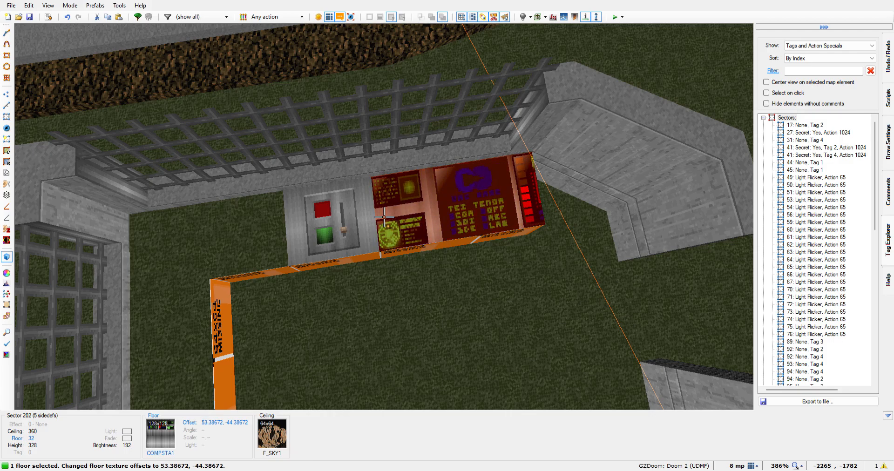
key("Left")
key("Left")
key("Left")
key("Left")
key("Left")
key("Left")
key("Left")
key("Left")
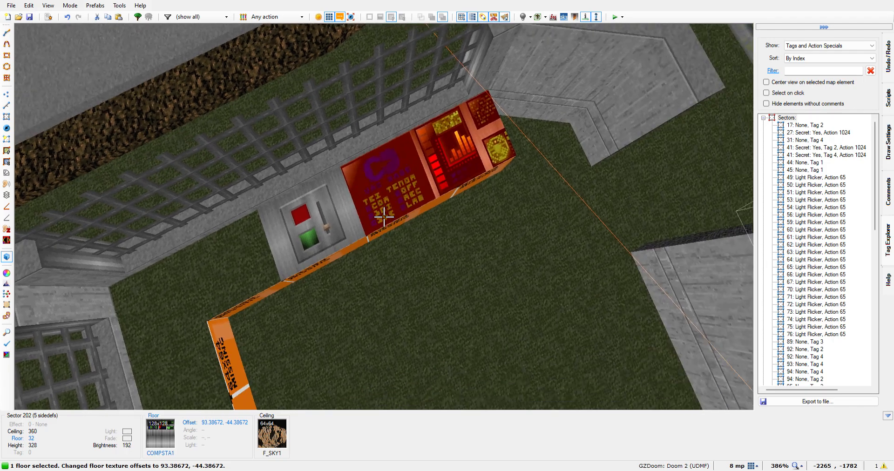
left_click(384, 217)
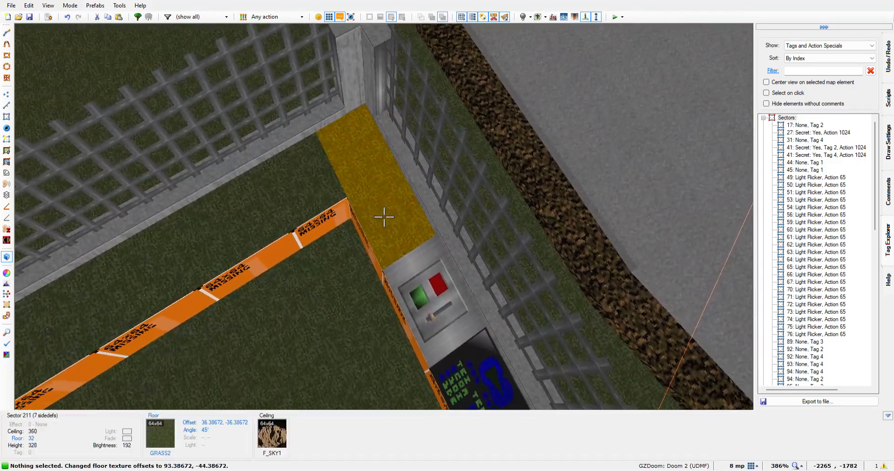
Apply the COMPSTA2 texture to the remaining grass floor section between the switch and the corner pillar
left_click(384, 217)
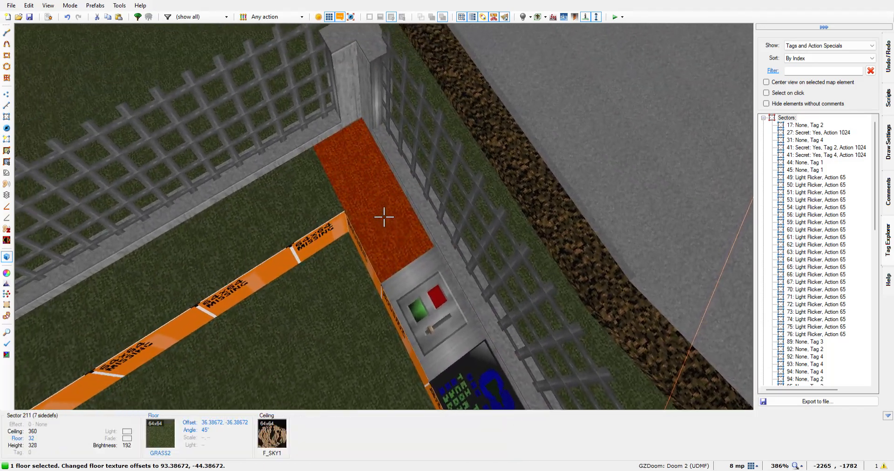
right_click(384, 217)
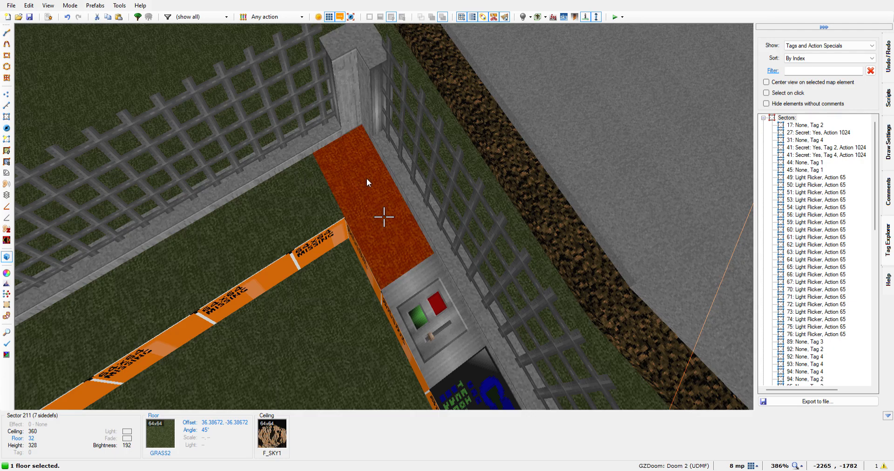
key("ctrl+v")
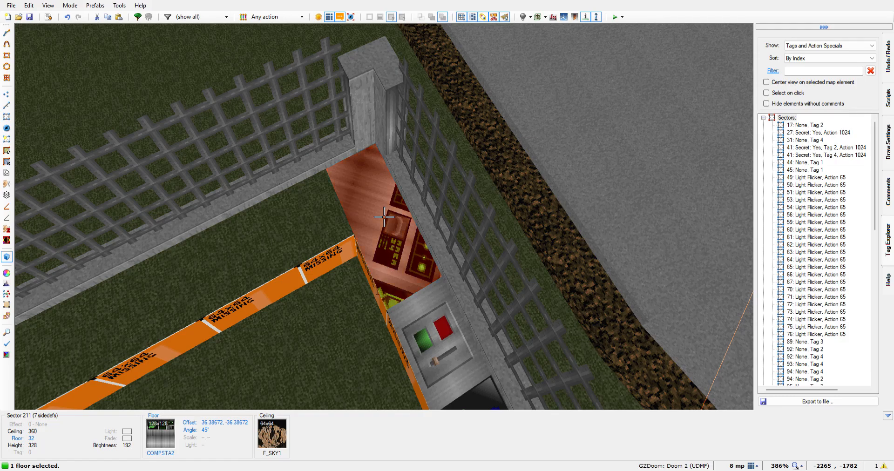
Reset the corner COMPSTA2 floor's texture rotation to 0 and set its vertical texture offset to -43.38672
left_click(328, 305)
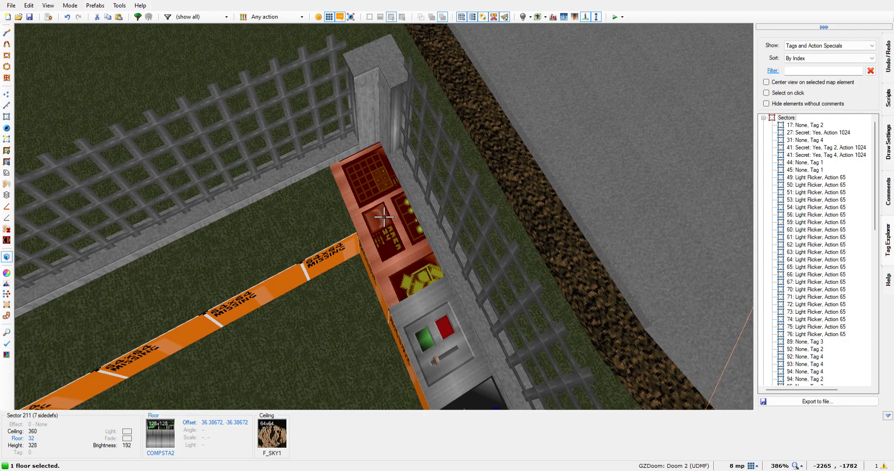
key("s")
key("w")
key("w")
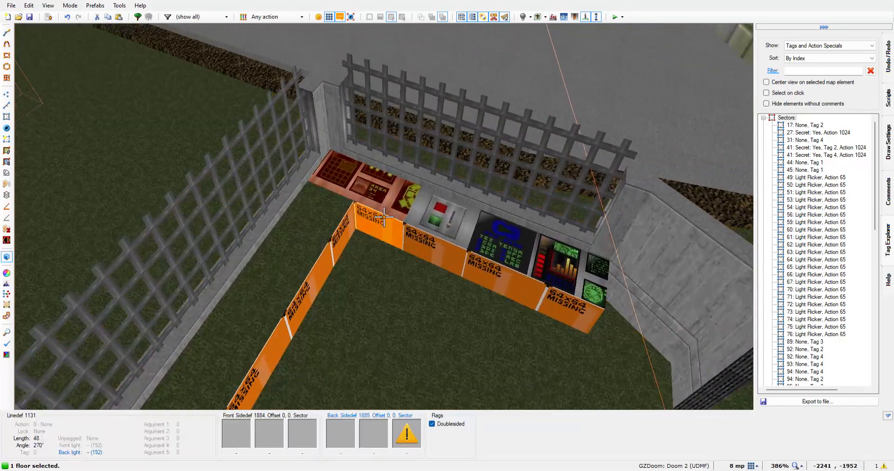
key("Down")
key("Down")
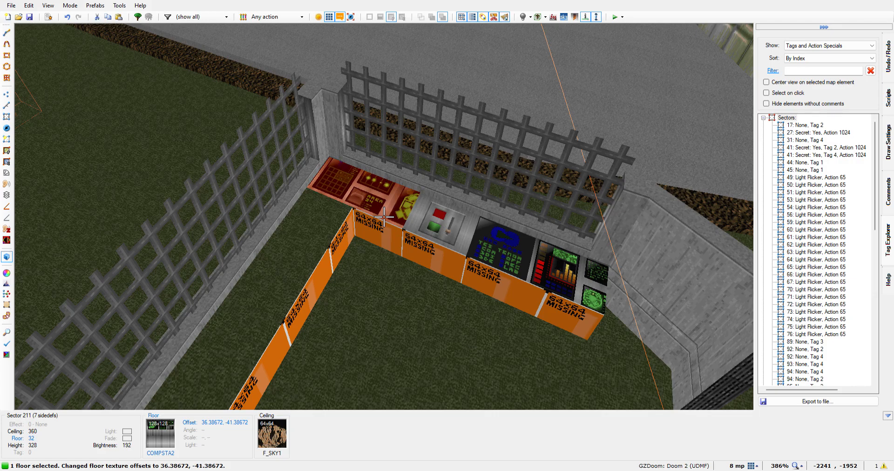
Align the COMPSTA2 floor's round screen beside the switch with a horizontal texture offset of 71.38672 and deselect the floor
key("Left")
key("Left")
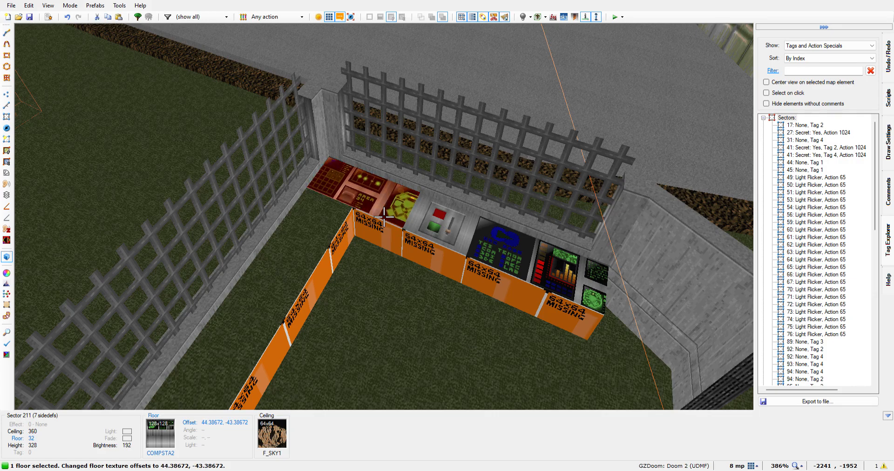
key("Left")
key("Left")
key("Left")
key("Left")
key("Left")
key("Left")
key("Left")
key("Left")
key("Left")
key("Left")
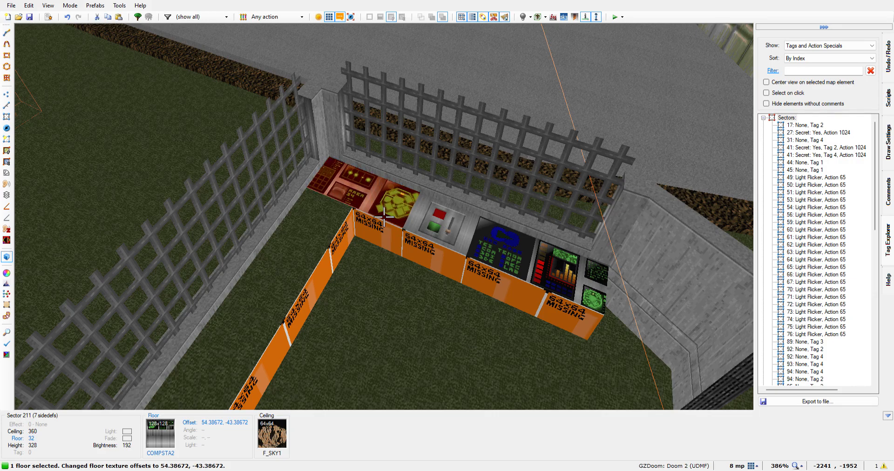
key("Left")
key("Left")
key("Left")
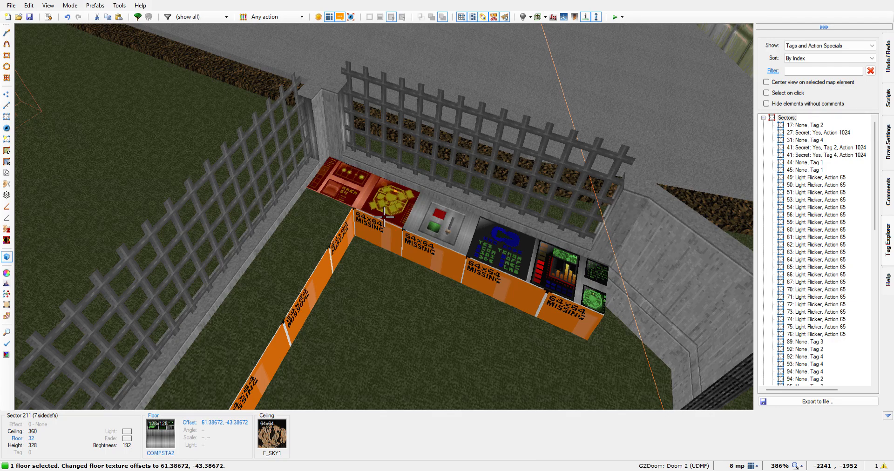
key("Left")
key("Left")
key("Left")
key("Left")
key("Left")
key("Left")
key("Left")
key("Left")
key("Left")
key("Left")
key("Left")
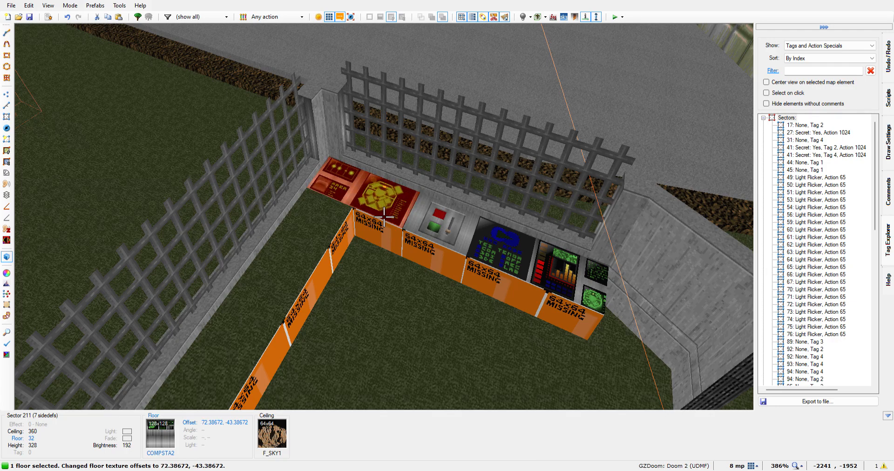
key("Right")
key("Right")
key("Left")
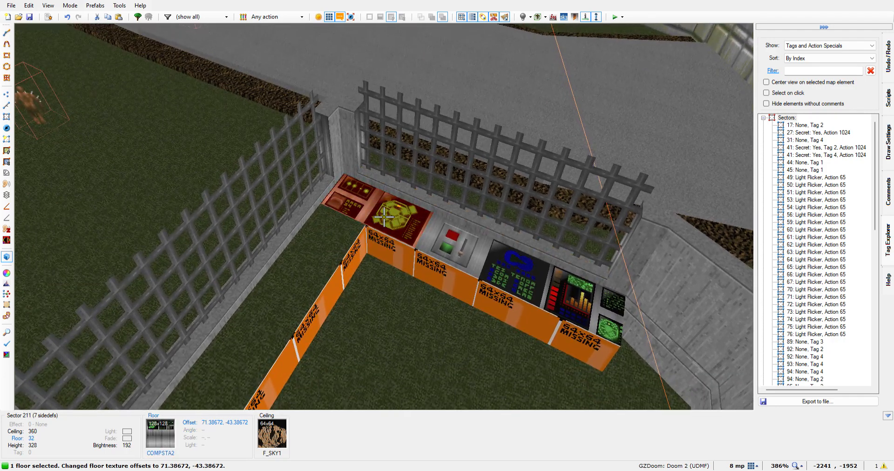
left_click(383, 217)
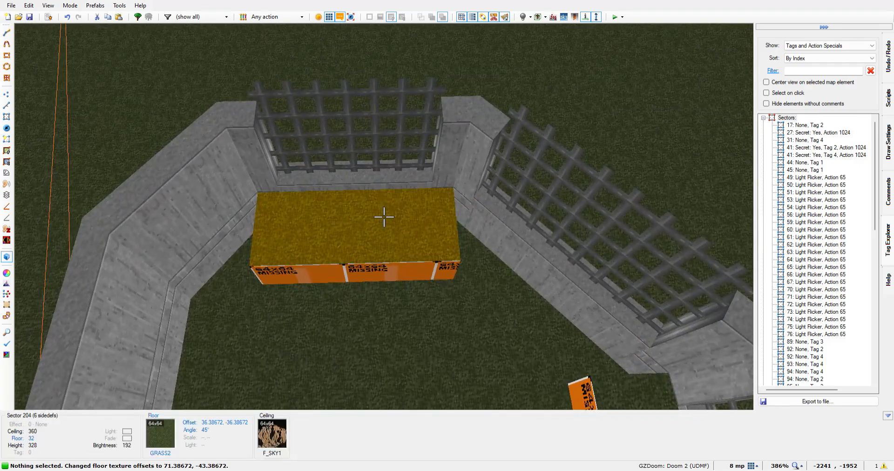
Apply the COMPTALL texture to the separate short desk's grass floor and reset its rotation to 0
left_click(384, 217)
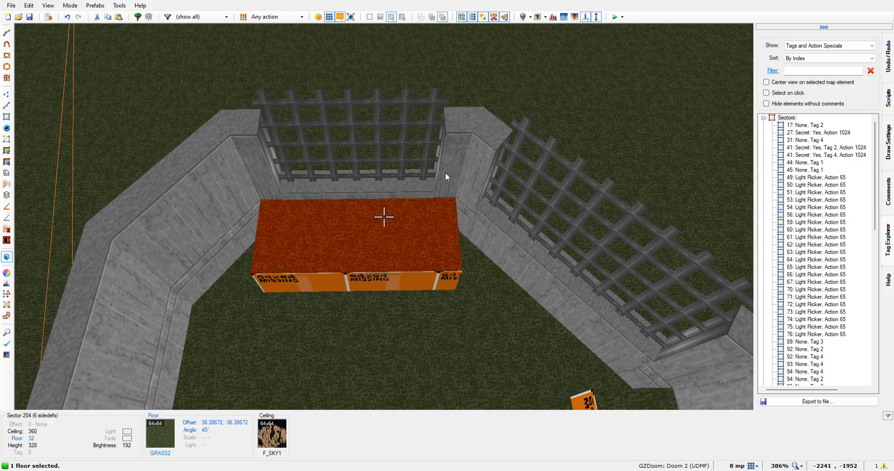
key("ctrl+v")
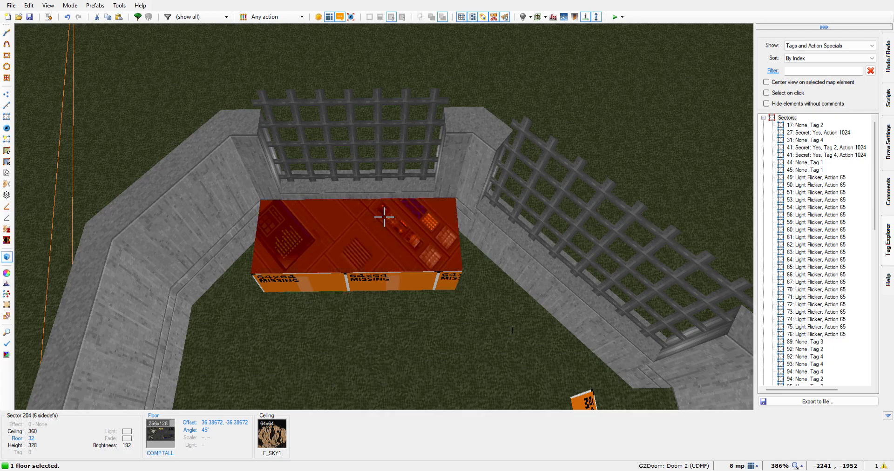
left_click(328, 306)
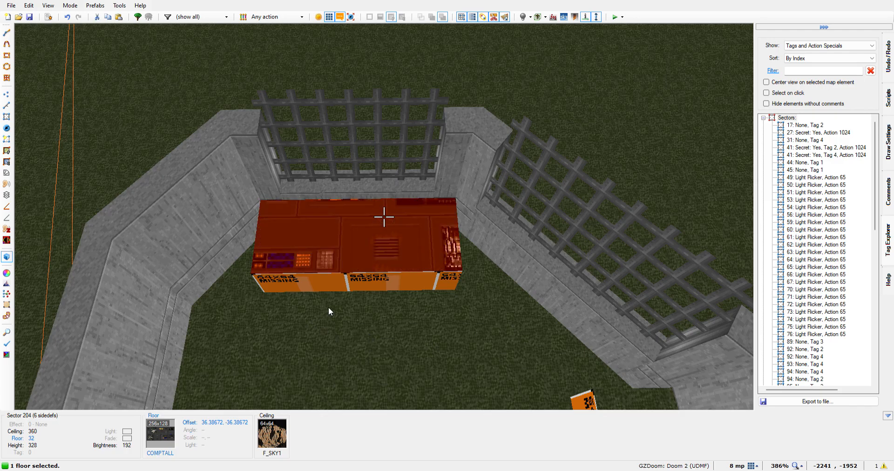
left_click(510, 373)
Shift the COMPTALL floor texture on the short desk to a vertical offset of -59.38672
key("Up")
key("Up")
key("Up")
key("Up")
key("Up")
key("Up")
key("Up")
key("Up")
key("Up")
key("Up")
key("Up")
key("Up")
key("Up")
key("Up")
key("Up")
key("Up")
key("Up")
key("Up")
key("Up")
key("Up")
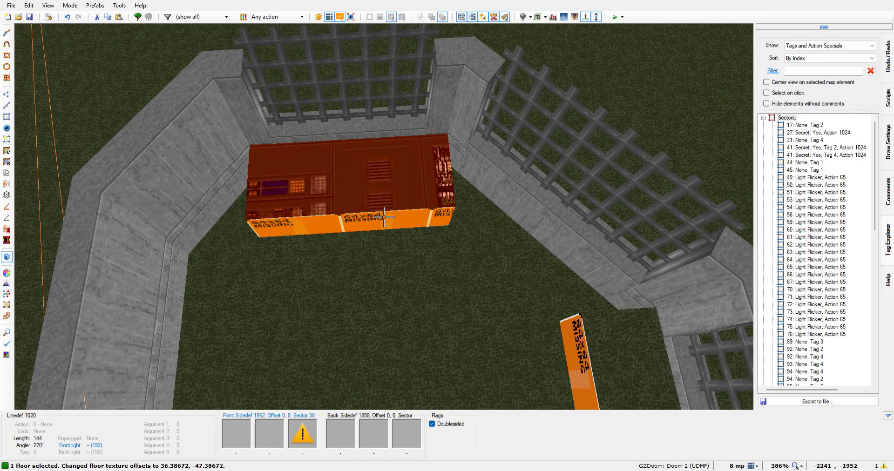
key("Up")
key("Up")
key("Up")
key("Up")
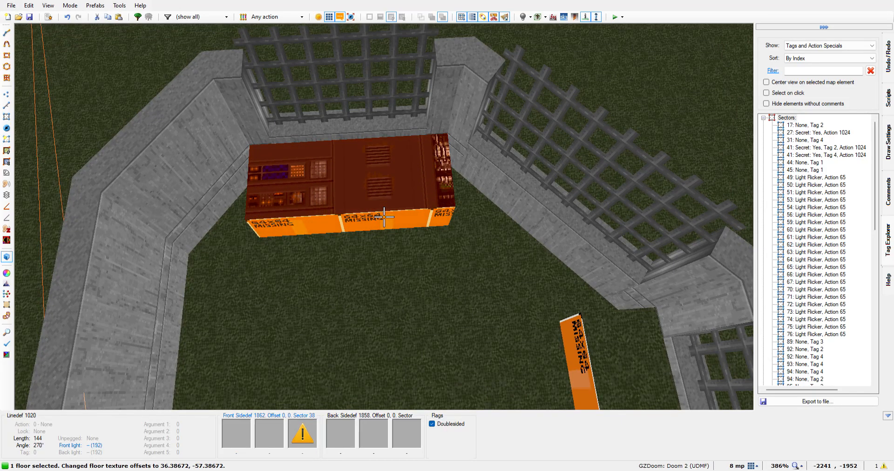
key("Up")
Try a horizontal texture offset of -10.61328 on the short desk's COMPTALL floor
key("Left")
key("Left")
key("Left")
key("Left")
key("Left")
key("Left")
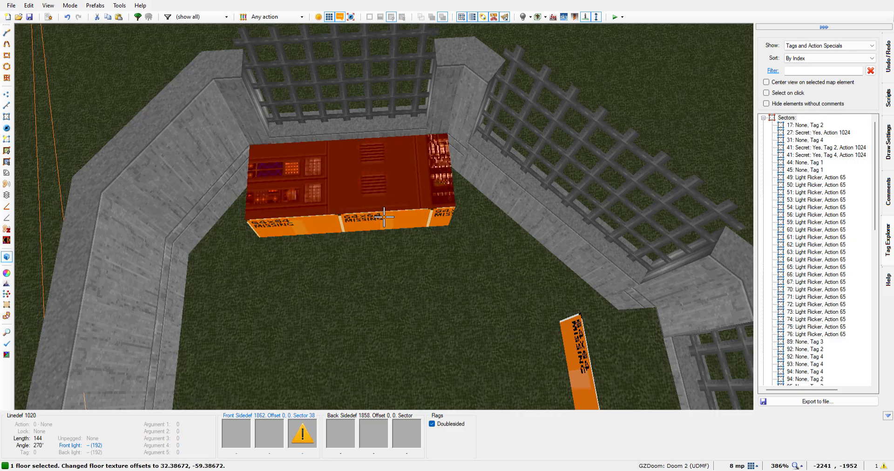
key("Left")
key("Left")
key("Left")
key("Left")
key("Left")
key("Left")
key("Left")
key("Left")
key("Left")
key("Left")
key("Left")
key("Left")
key("Left")
key("Left")
key("Left")
key("Left")
key("Left")
key("Left")
key("Left")
key("Left")
key("Left")
key("Left")
key("Left")
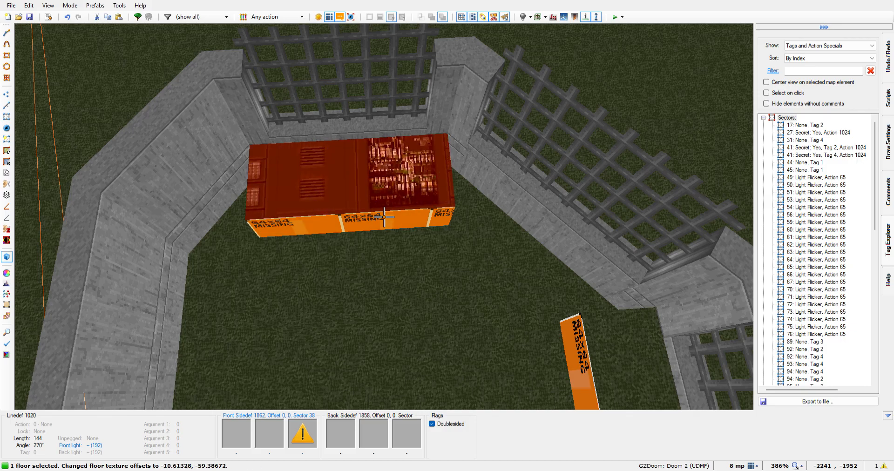
Set the COMPTALL floor's horizontal texture offset to 112.38672 so the control panels span the short desk
key("Right")
key("Right")
key("Right")
key("Right")
key("Right")
key("Right")
key("Right")
key("Right")
key("Right")
key("Right")
key("Right")
key("Right")
key("Right")
key("Right")
key("Right")
key("Right")
key("Right")
key("Right")
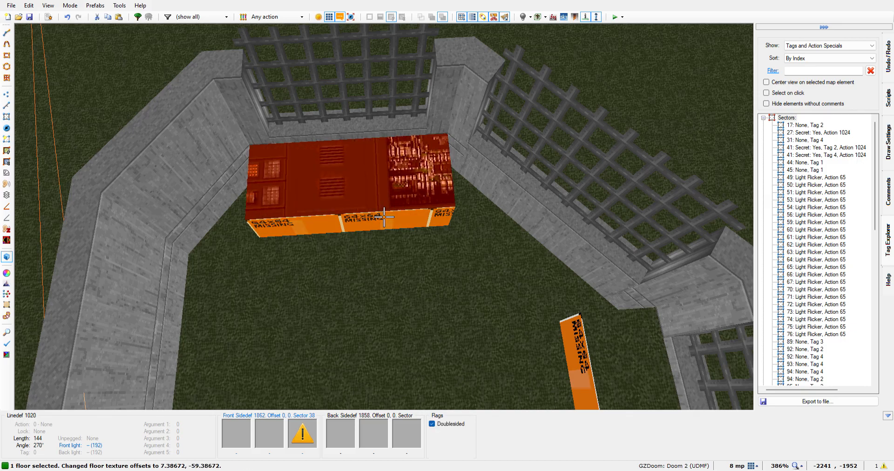
key("Right")
key("Right")
key("Right")
key("Right")
key("Right")
key("Right")
key("Right")
key("Right")
key("Right")
key("Right")
key("Right")
key("Right")
key("Right")
key("Right")
key("Right")
key("Right")
key("Right")
key("Right")
key("Right")
key("Right")
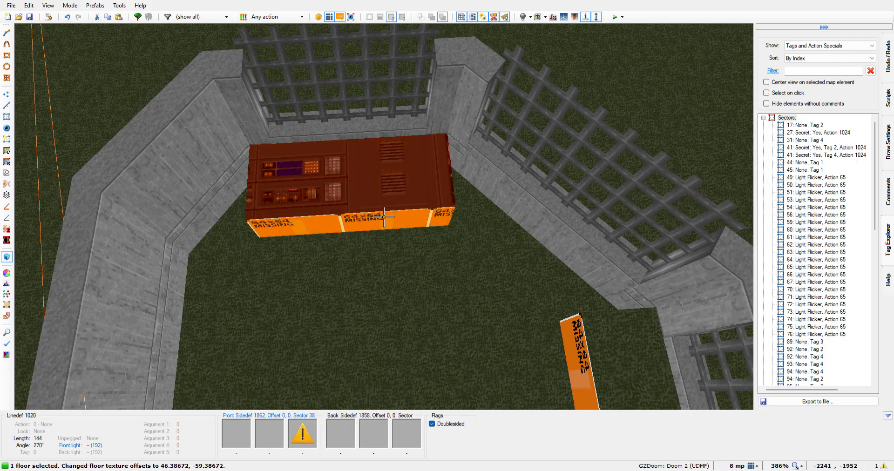
key("Right")
key("Right")
key("Right")
key("Right")
key("Right")
key("Right")
key("Right")
key("Right")
key("Right")
key("Right")
key("Right")
key("Right")
key("Right")
key("Right")
key("Right")
key("Right")
key("Right")
key("Right")
key("Right")
key("Right")
key("Right")
key("Right")
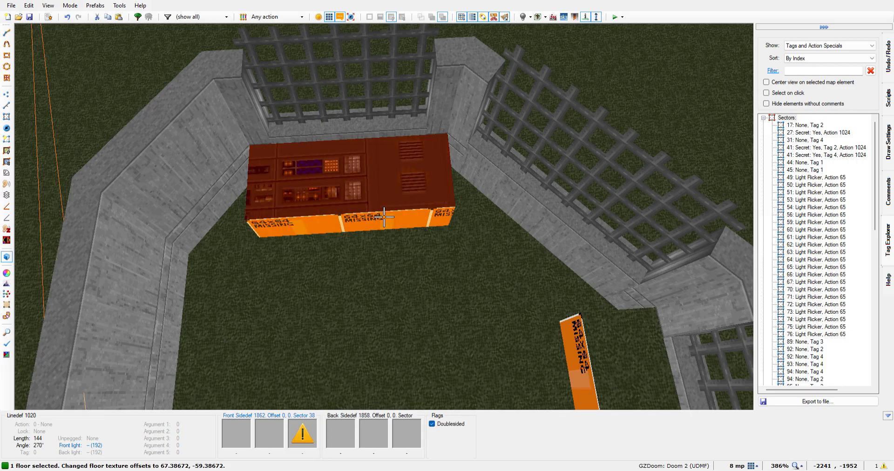
key("Right")
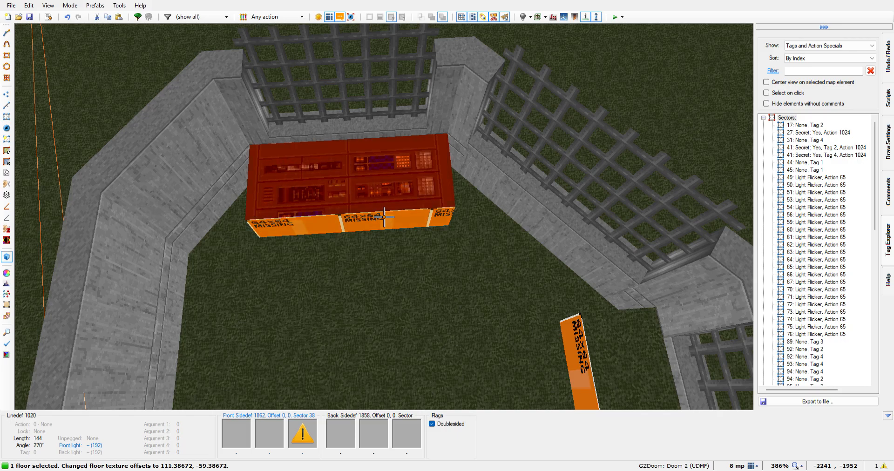
key("Right")
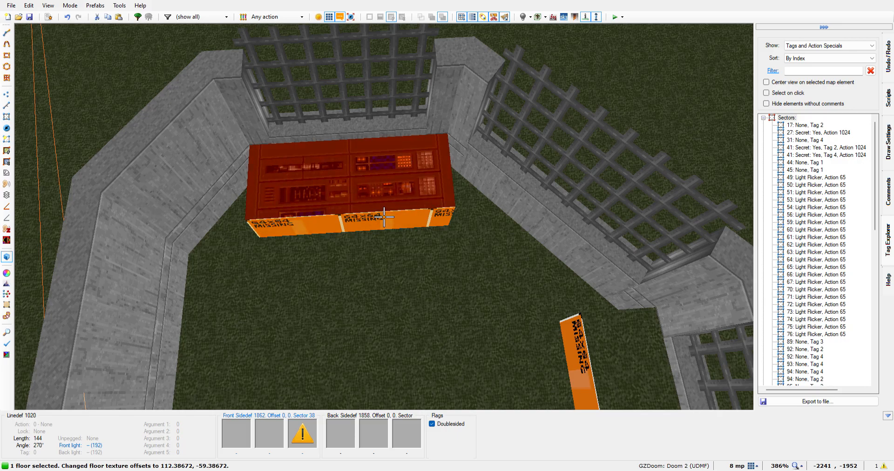
Set the COMPTALL floor's vertical texture offset to -65.38672 and deselect the floor
key("Up")
key("Up")
key("Up")
key("Up")
key("Up")
key("Up")
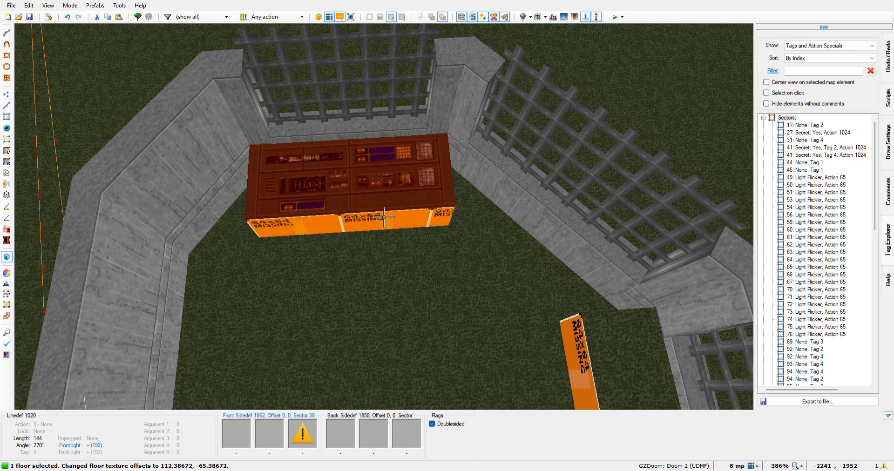
key("Up")
key("Down")
left_click(383, 217)
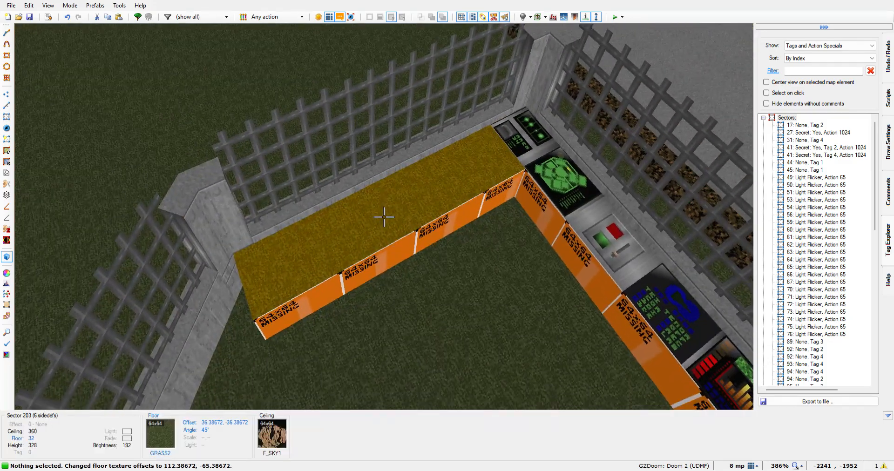
Apply the COMPSTA1 texture to the long desk's grass floor beside the COMPSTA2 corner and reset its rotation to 0
left_click(384, 217)
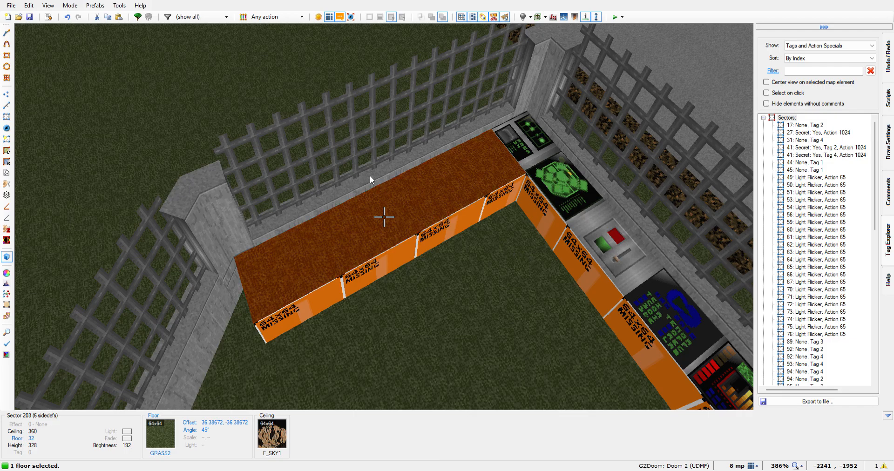
double_click(318, 177)
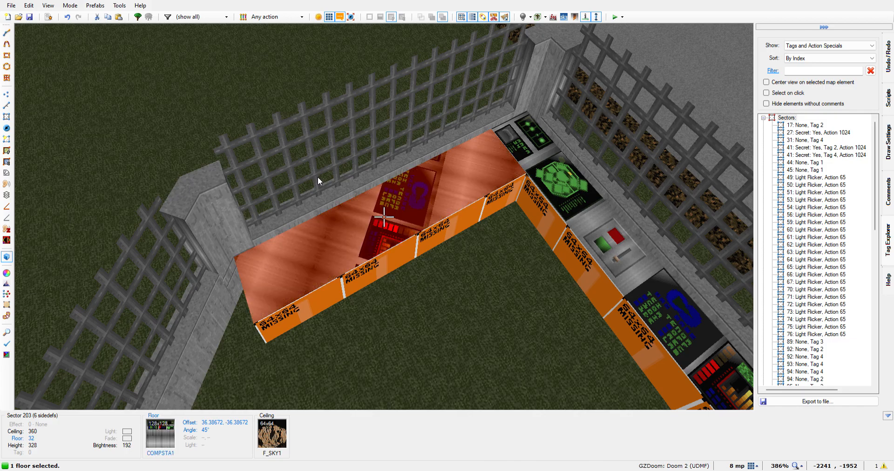
left_click(329, 304)
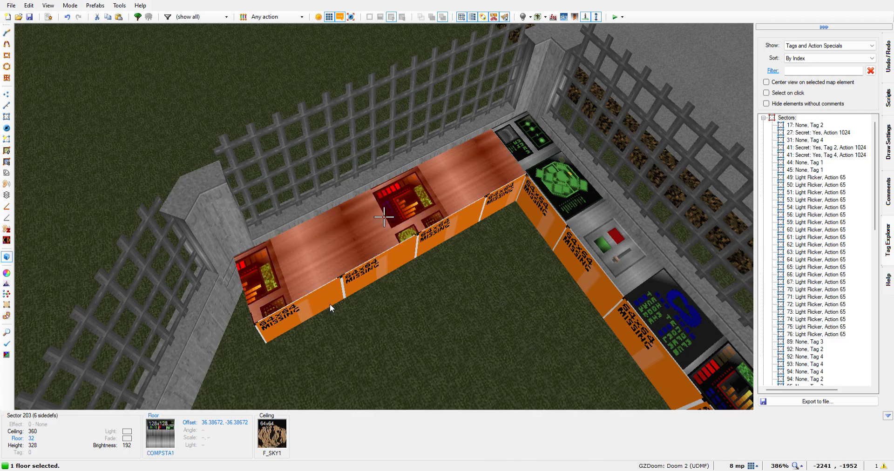
left_click(508, 372)
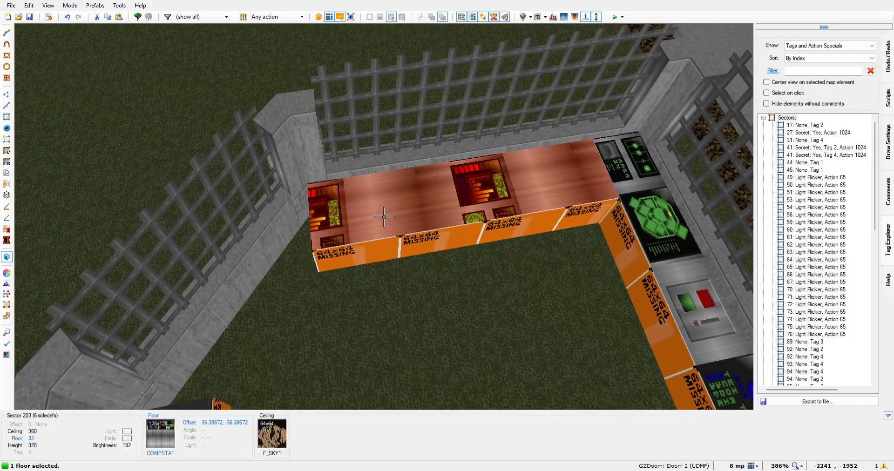
Shift the COMPSTA1 texture along the long desk to offsets 36.38672, 21.61328
key("Right")
key("Right")
key("Right")
key("Right")
key("Right")
key("Right")
key("Right")
key("Right")
key("Right")
key("Right")
key("Right")
key("Right")
key("Right")
key("Right")
key("Right")
key("Right")
key("Right")
key("Right")
key("Right")
key("Right")
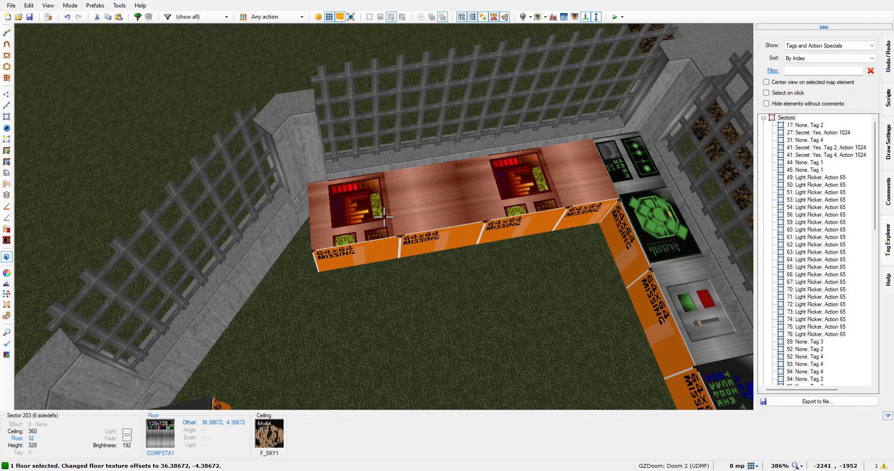
key("Right")
key("Right")
key("Right")
key("Right")
key("Right")
key("Right")
key("Right")
key("Right")
key("Right")
key("Right")
key("Right")
key("Right")
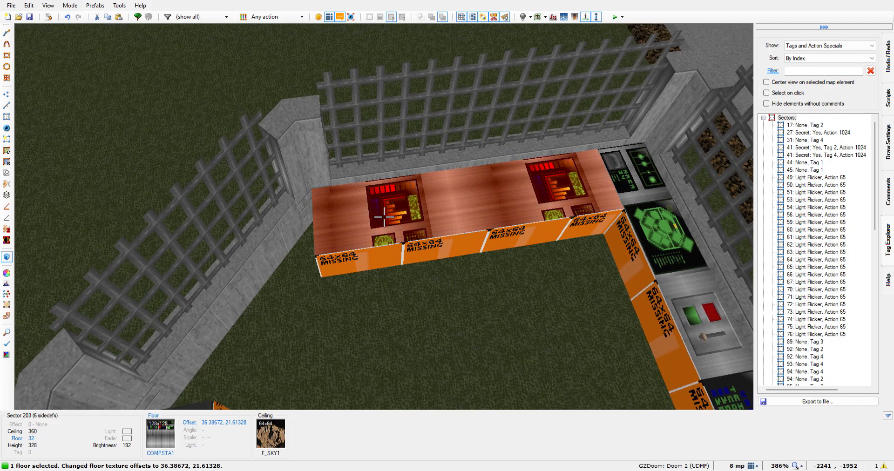
Rotate the long desk's COMPSTA1 floor texture to 90 degrees and set its vertical offset to 62.61328
left_click(333, 313)
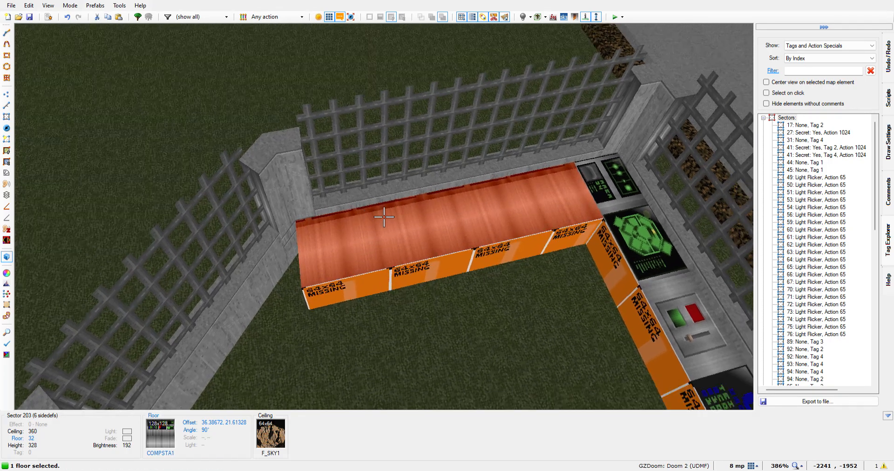
key("Down")
key("Down")
key("Down")
key("Down")
key("Down")
key("Down")
key("Down")
key("Down")
key("Down")
key("Down")
key("Down")
key("Down")
key("Down")
key("Down")
key("Down")
key("Down")
key("Down")
key("Down")
key("Down")
key("Down")
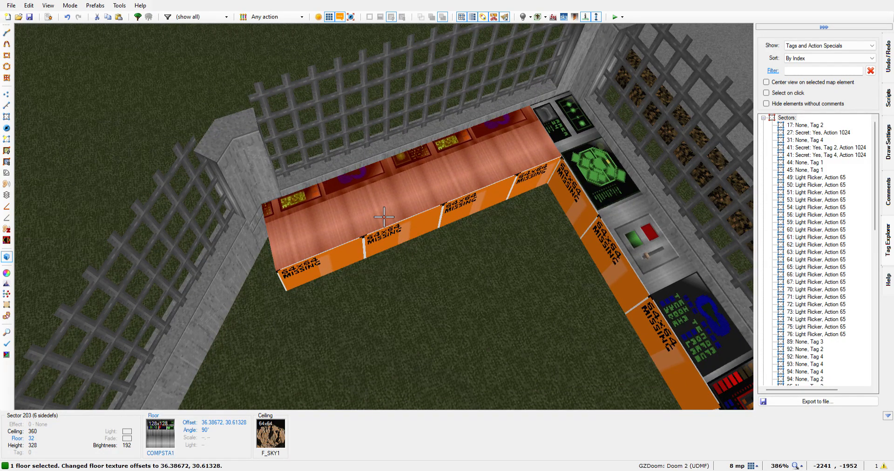
key("Down")
key("Down")
key("Down")
key("Down")
key("Down")
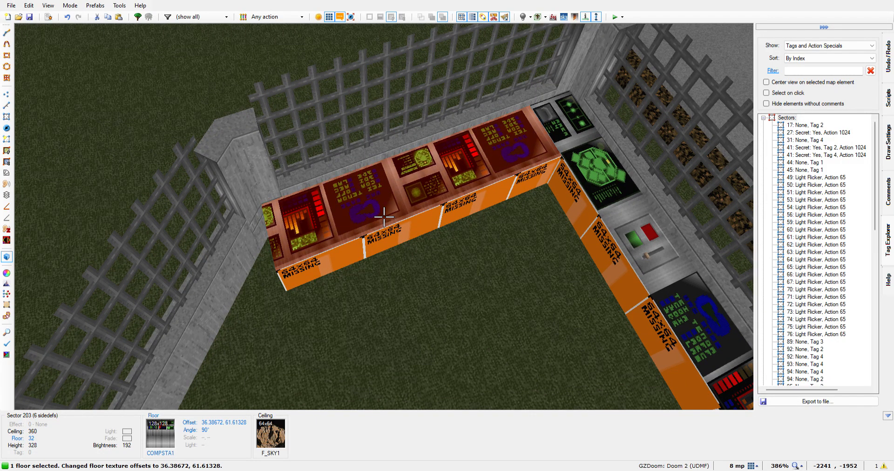
Set the long desk's COMPSTA1 floor texture to a horizontal offset of 43.38672 and deselect the floor
key("Left")
key("Left")
key("Left")
key("Left")
key("Left")
key("Left")
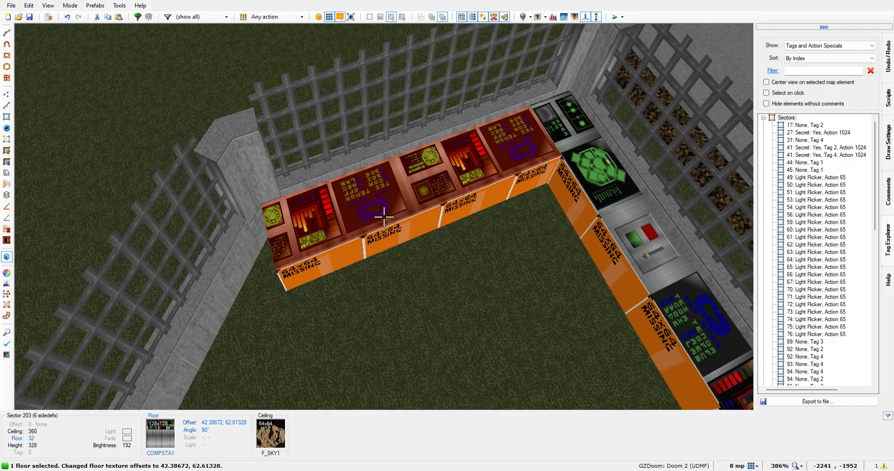
key("Left")
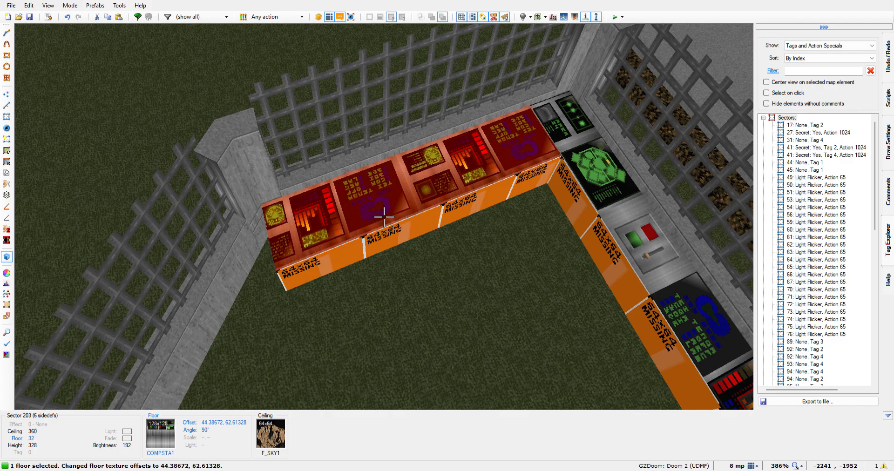
key("Left")
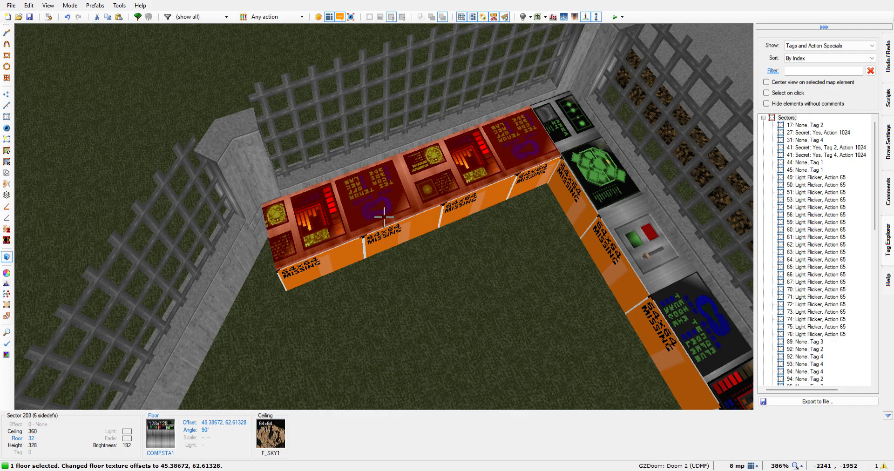
key("Right")
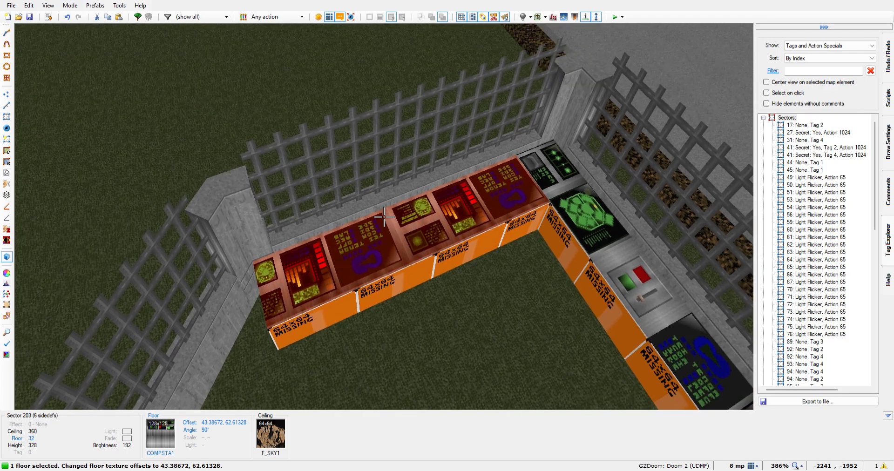
left_click(384, 217)
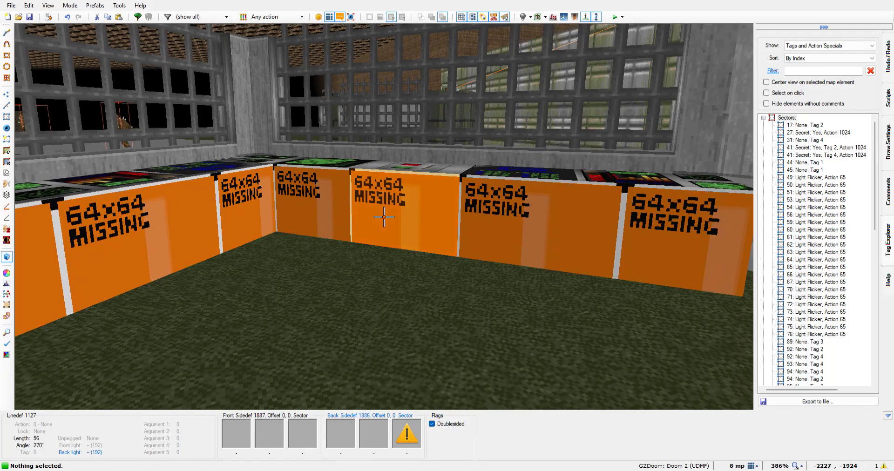
Apply the COMPSTA1 texture to the missing front faces of the long desk and the 144-unit desk, with the switch panel's front also selected
left_click(383, 217)
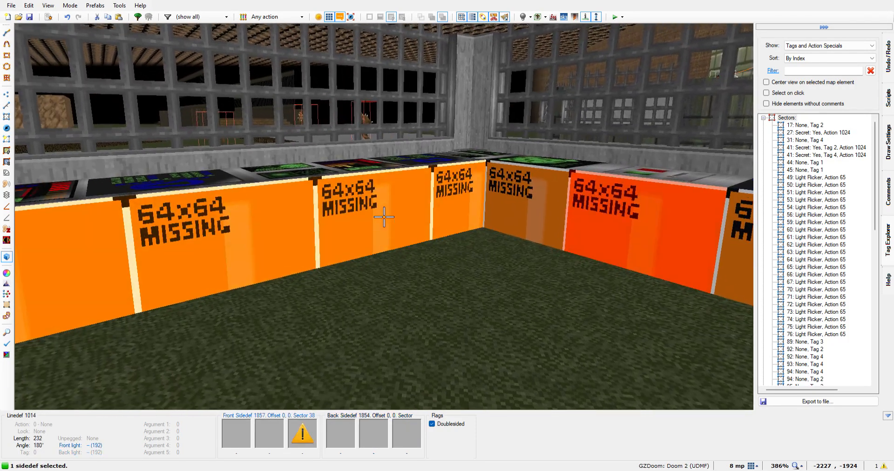
left_click(384, 217)
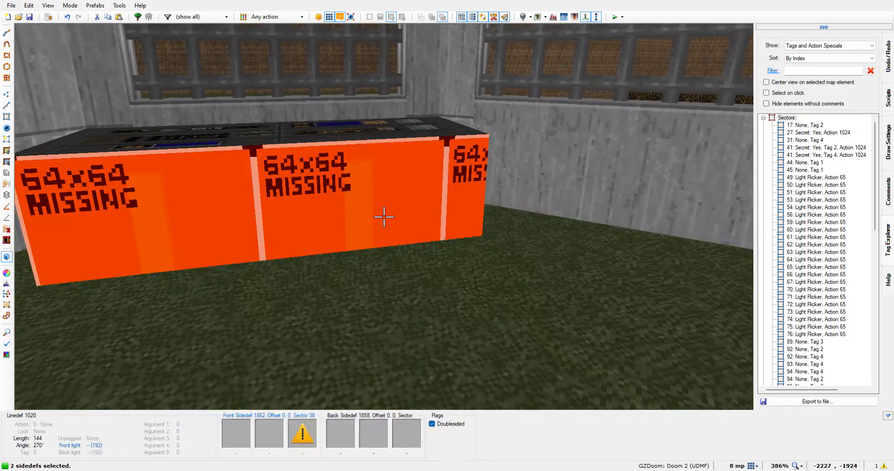
left_click(383, 217)
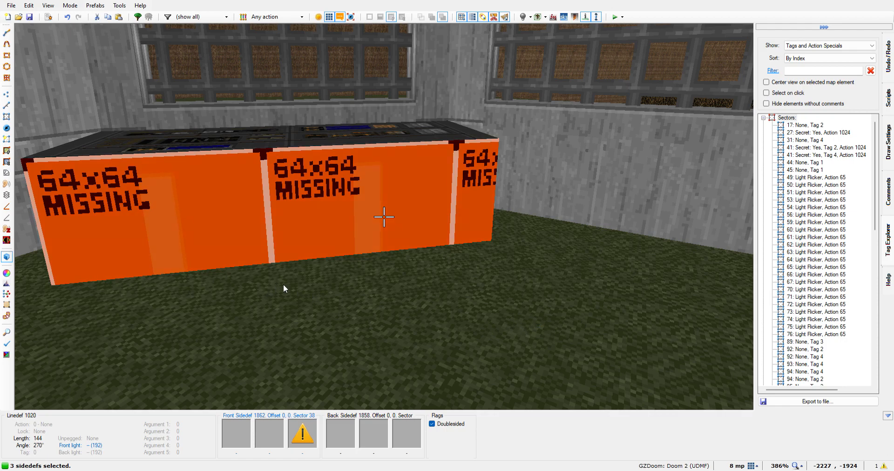
key("ctrl+v")
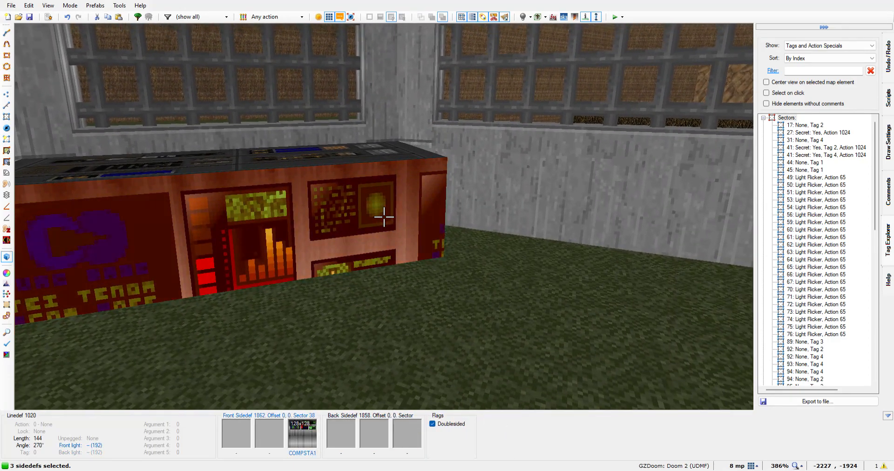
Shift the COMPSTA1 texture on the long and 144-unit desk fronts to offsets 0, 78, leaving only its plain metal part on the faces
key("Up")
key("Up")
key("Up")
key("Up")
key("Up")
key("Up")
key("Up")
key("Up")
key("Up")
key("Up")
key("Up")
key("Up")
key("Up")
key("Up")
key("Up")
key("Up")
key("Up")
key("Up")
key("Up")
key("Up")
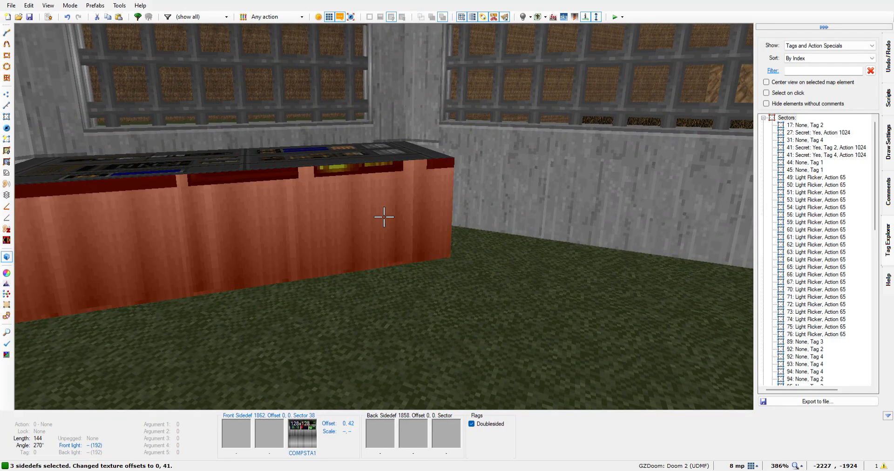
key("Up")
key("Up")
key("Up")
key("Up")
key("Up")
key("Up")
key("Up")
key("Up")
key("Up")
key("Up")
key("Up")
key("Up")
key("Up")
key("Up")
key("Up")
key("Up")
key("Up")
key("Up")
key("Up")
key("Up")
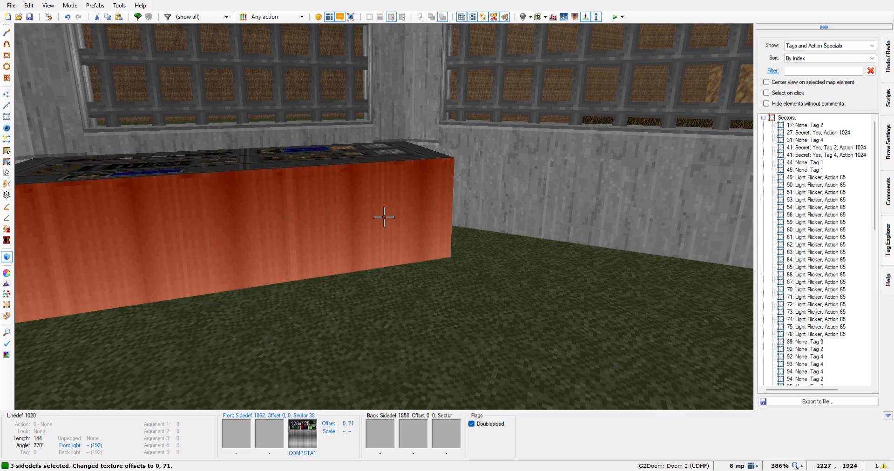
key("Up")
key("Up")
key("Up")
key("Up")
key("Up")
key("Up")
key("Up")
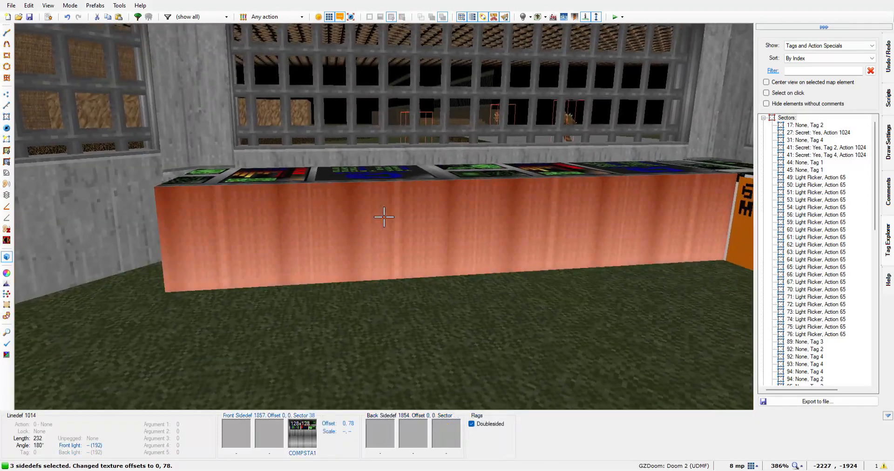
Deselect the two retextured fronts and apply COMPSTA1 to the missing face below the switch and the faces on both sides of it
left_click(384, 217)
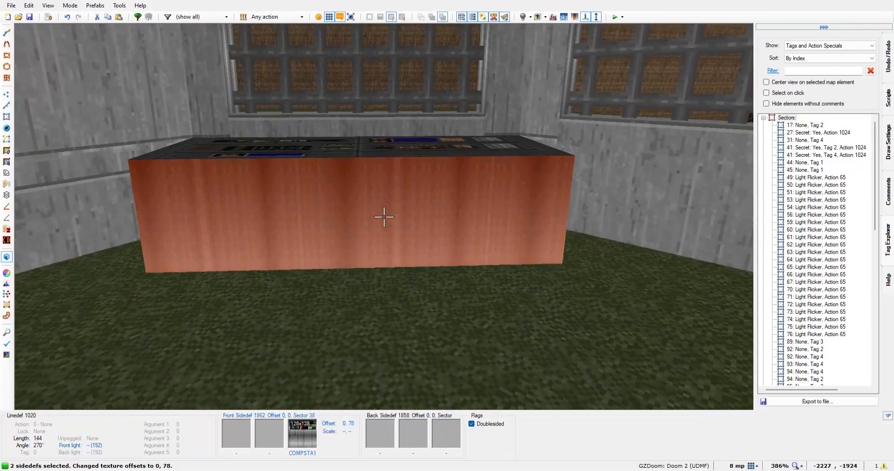
left_click(384, 217)
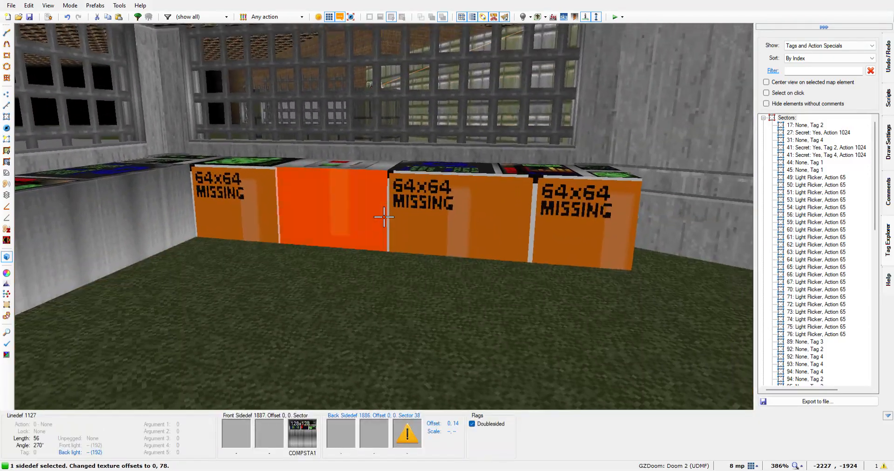
middle_click(384, 217)
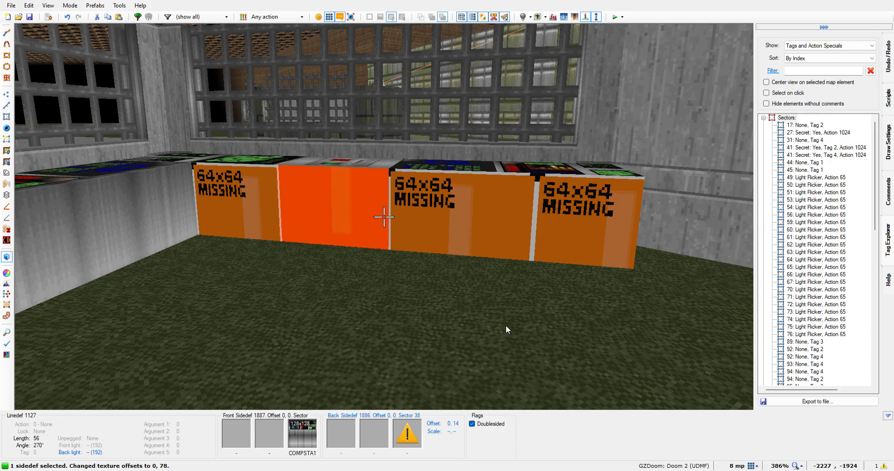
key("ctrl+v")
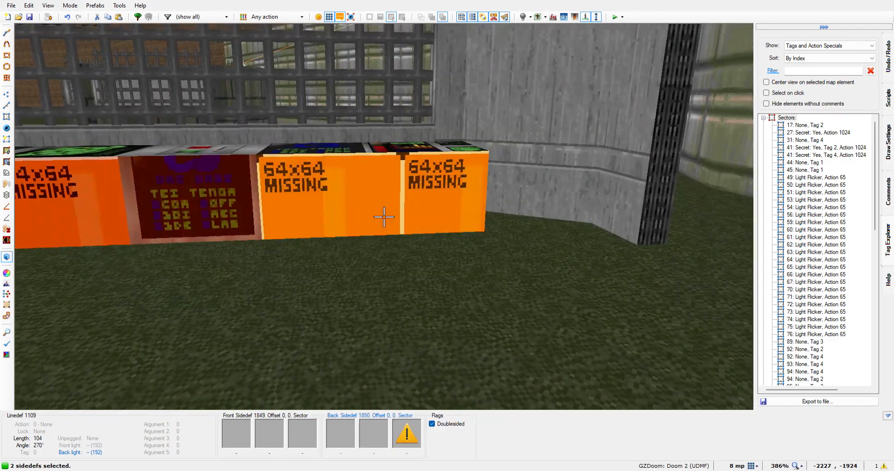
left_click(384, 216)
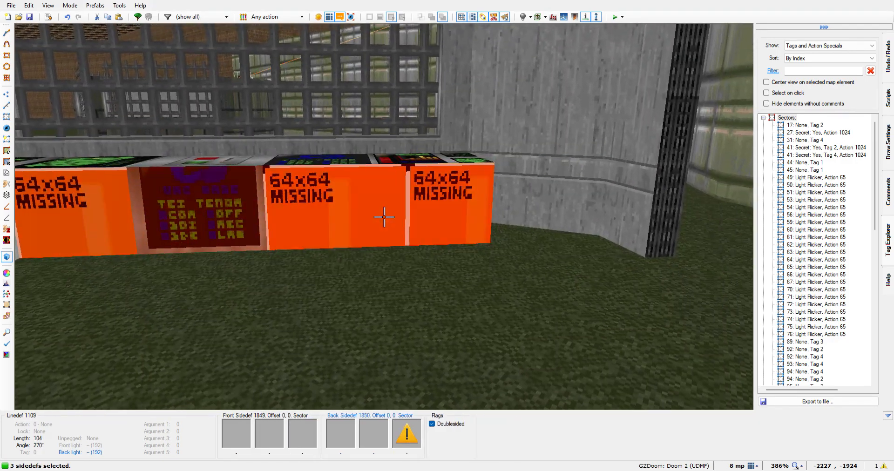
left_click(384, 216)
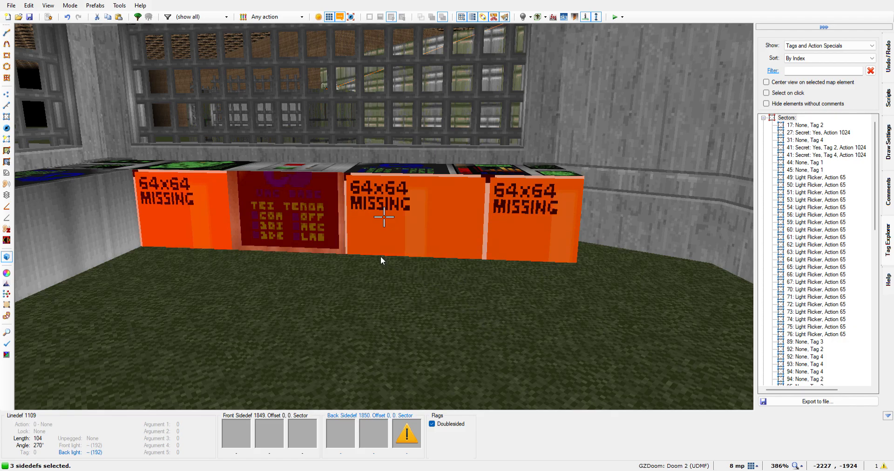
key("ctrl+v")
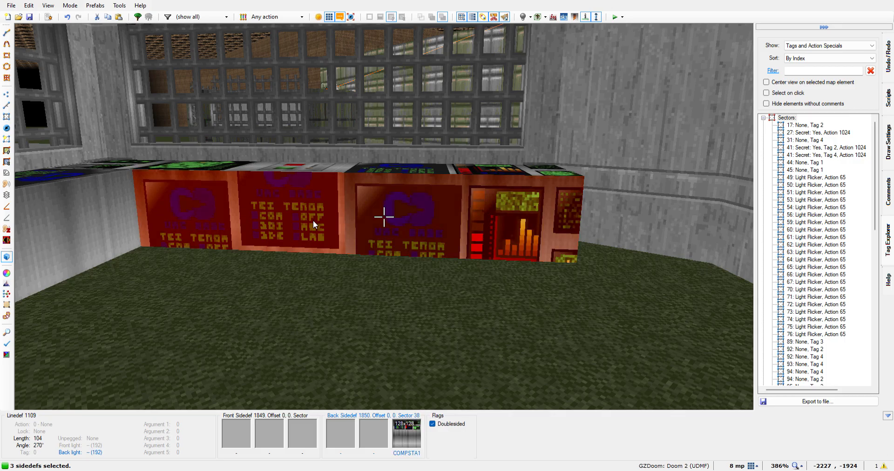
Shift the COMPSTA1 texture on the switch desk's side sections vertically to offsets 0, 79
key("Down")
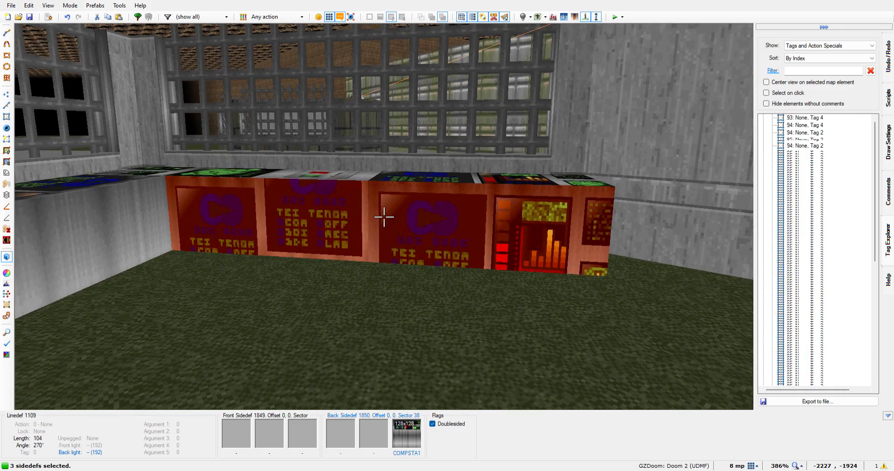
key("Down")
key("Down")
key("Down")
key("Down")
key("Down")
key("Down")
key("Down")
key("Down")
key("Down")
key("Down")
key("Down")
key("Down")
key("Down")
key("Down")
key("Down")
key("Down")
key("Down")
key("Down")
key("Down")
key("Down")
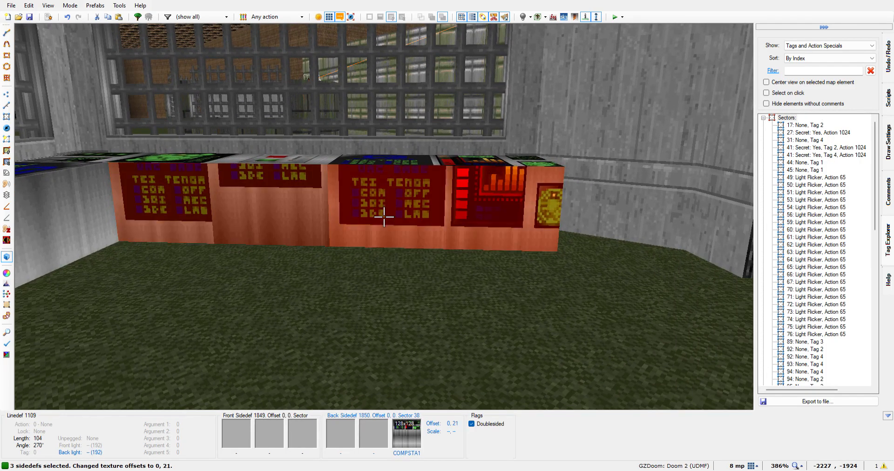
key("Down")
key("Down")
key("Down")
key("Down")
key("Down")
key("Down")
key("Down")
key("Down")
key("Down")
key("Down")
key("Down")
key("Down")
key("Down")
key("Down")
key("Down")
key("Down")
key("Down")
key("Down")
key("Down")
key("Down")
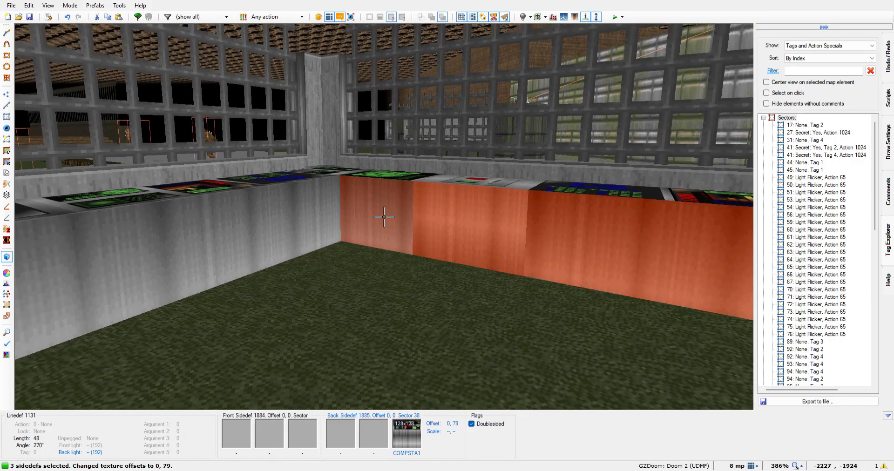
Deselect the side sections and shift the COMPSTA1 texture on the face below the switch vertically to match its neighbours
left_click(384, 217)
left_click(384, 217)
key("Down")
key("Up")
key("Up")
key("Up")
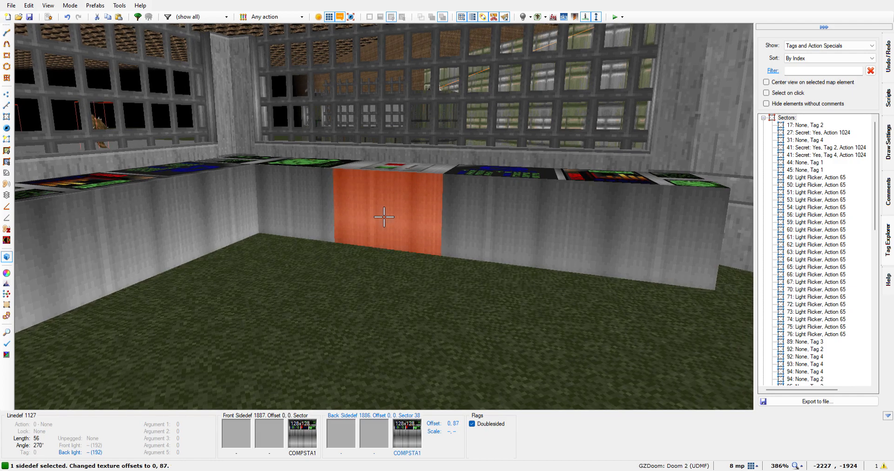
key("Up")
key("Up")
key("Up")
key("Up")
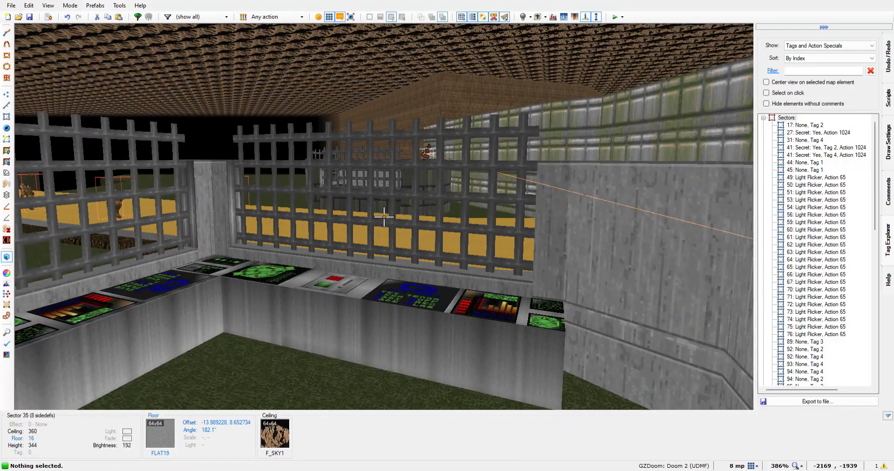
Inspect the textured console desks in both buildings from inside and from above for remaining flaws
key("w")
key("w")
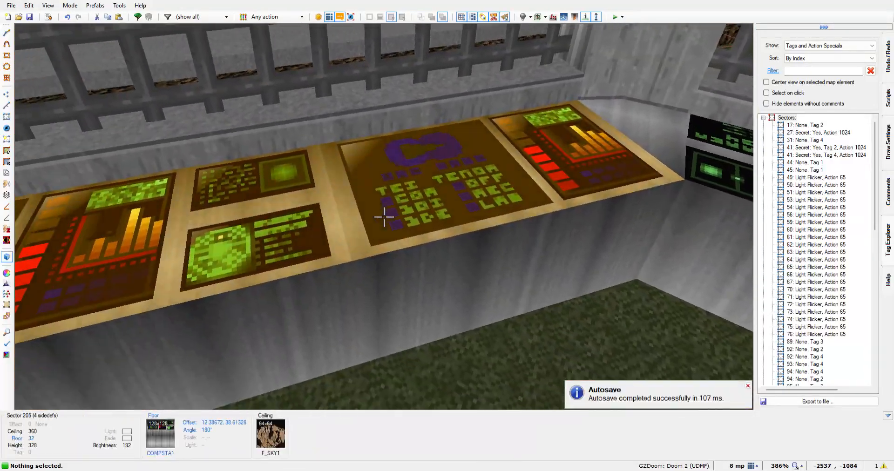
key("w")
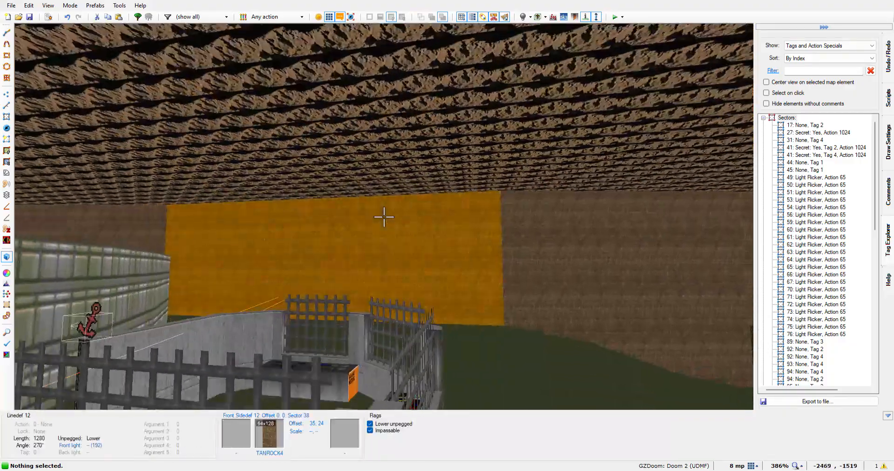
key("w")
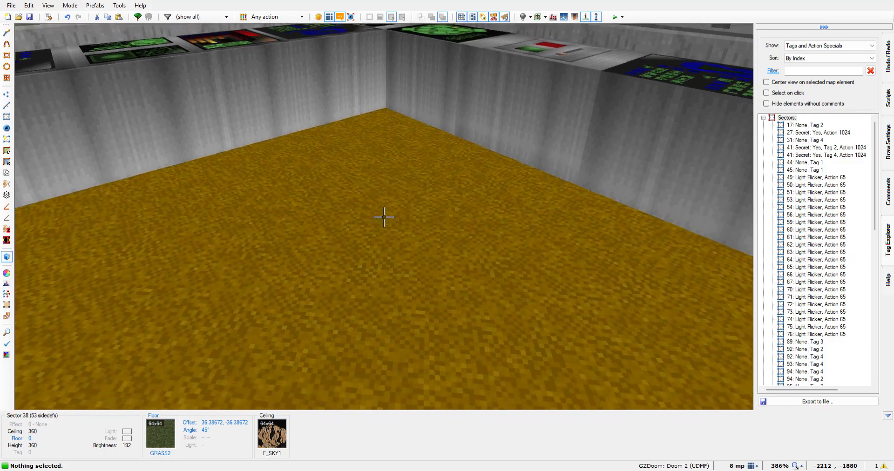
key("d")
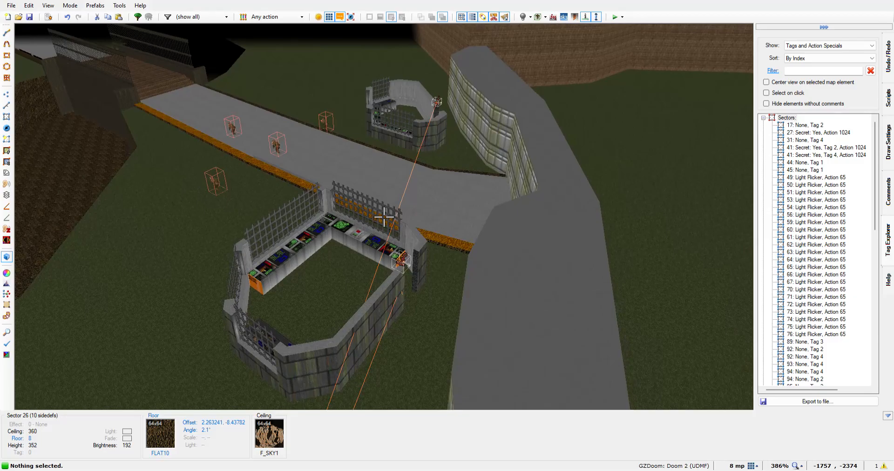
key("e")
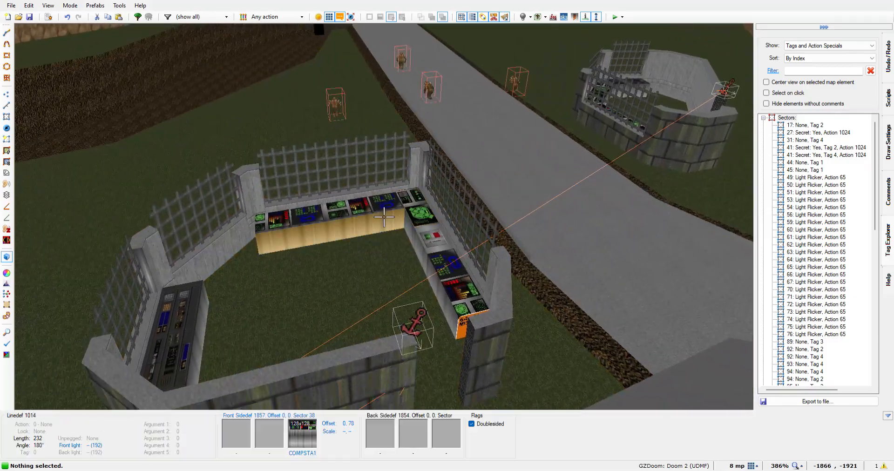
key("e")
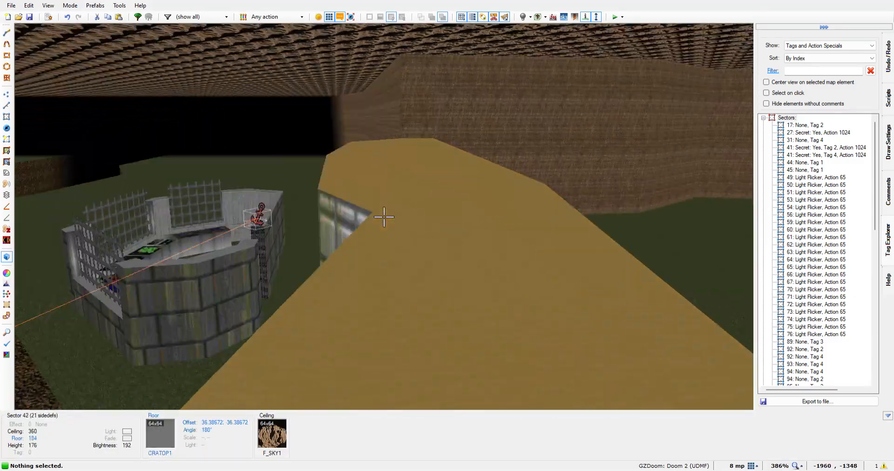
key("d")
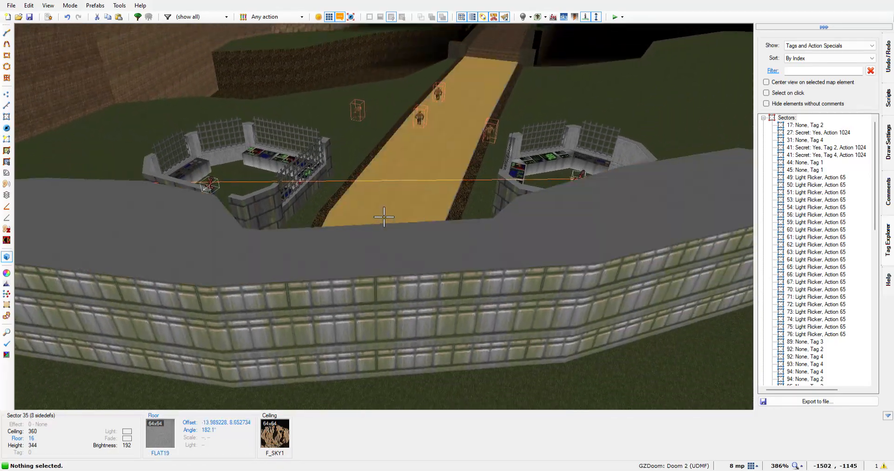
key("e")
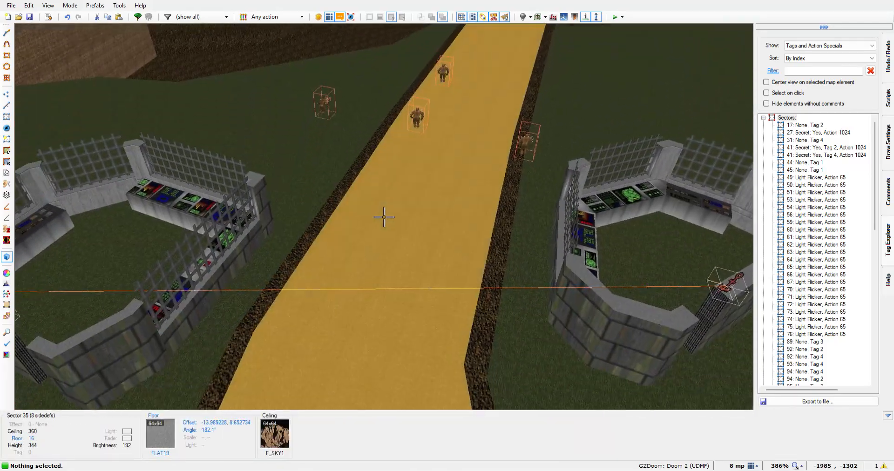